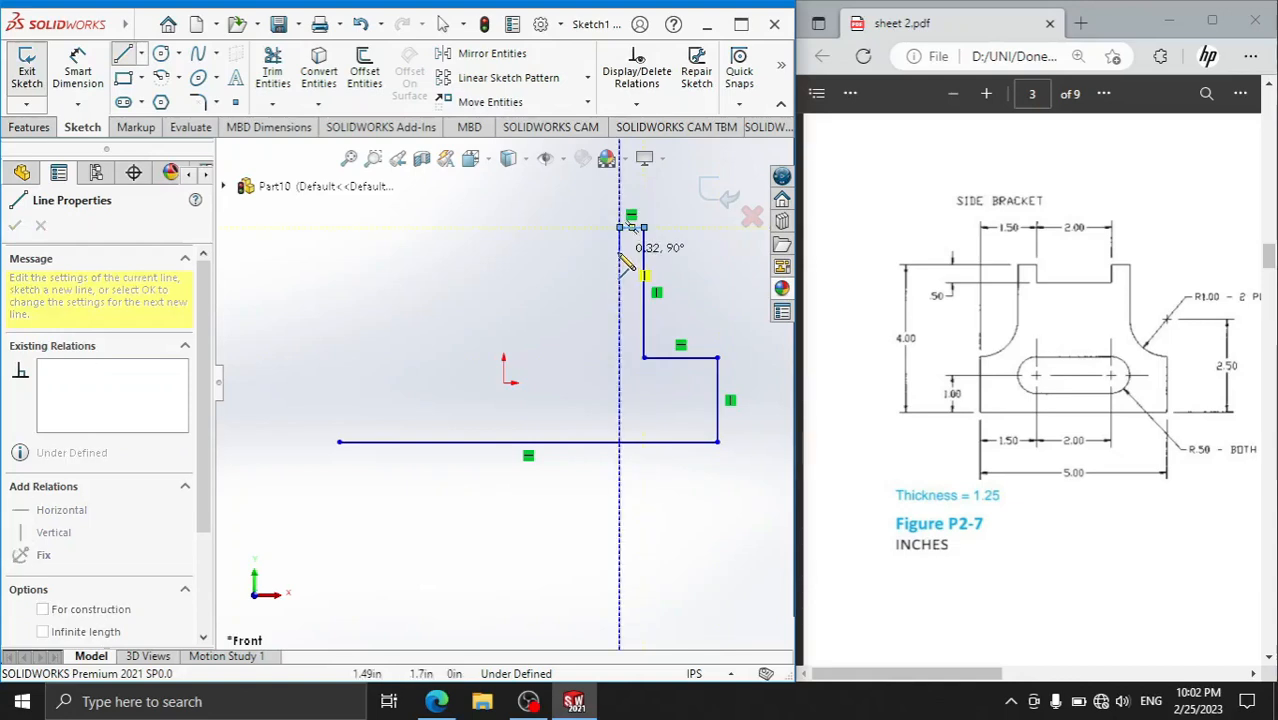
- Continue the profile across the top with the right prong, a rectangular notch about 2.2 in wide and 0.3 in deep, and the left prong
{"action": "left_click", "coordinate": [620, 229]}
{"action": "left_click", "coordinate": [620, 250]}
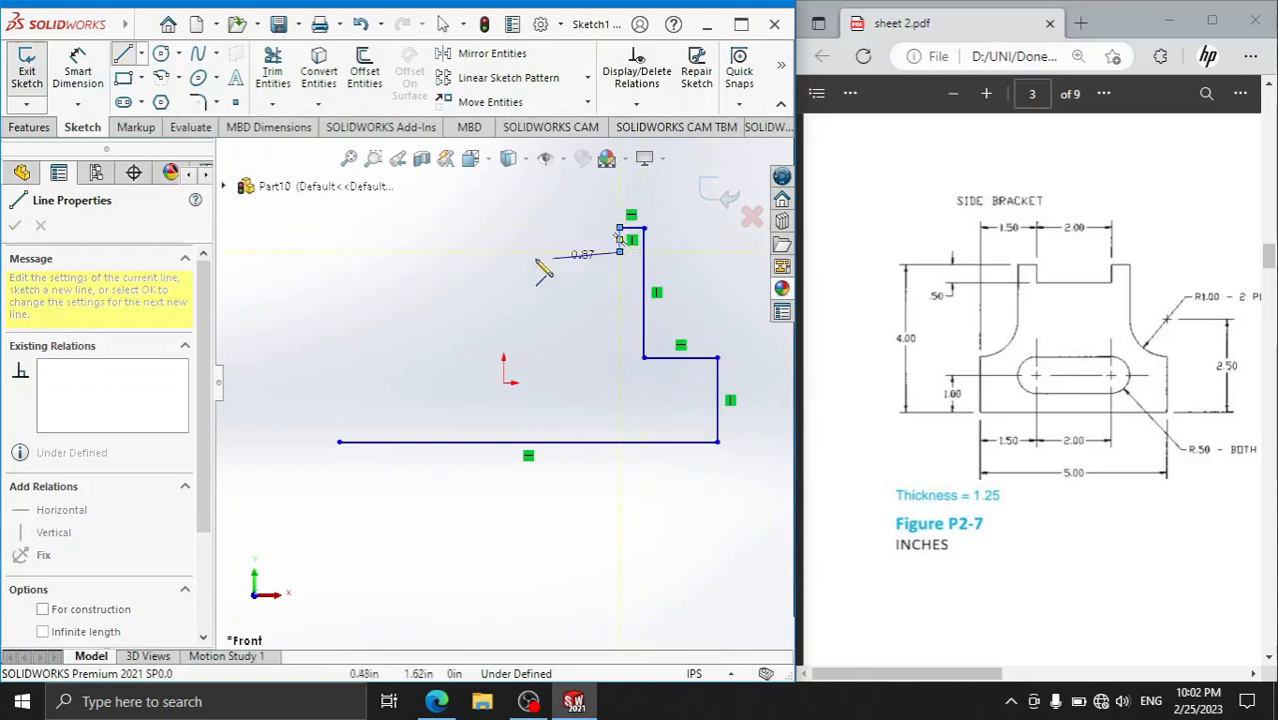
{"action": "left_click", "coordinate": [449, 250]}
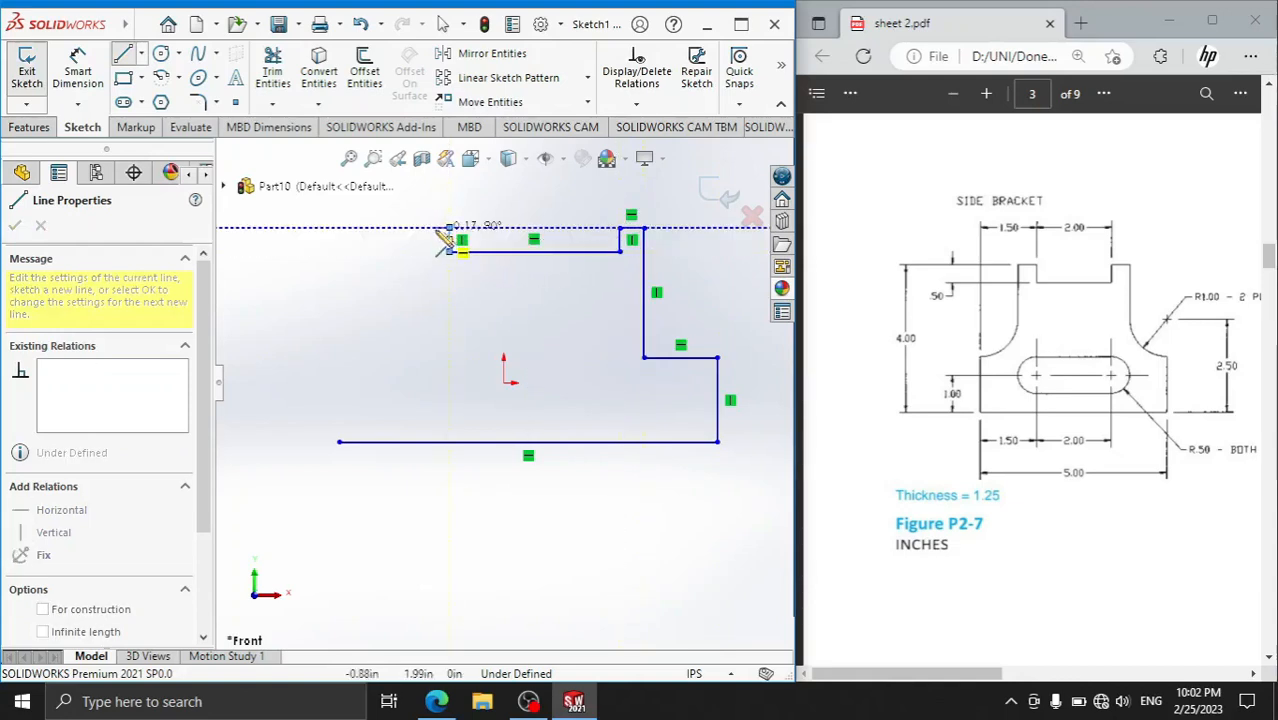
{"action": "left_click", "coordinate": [419, 229]}
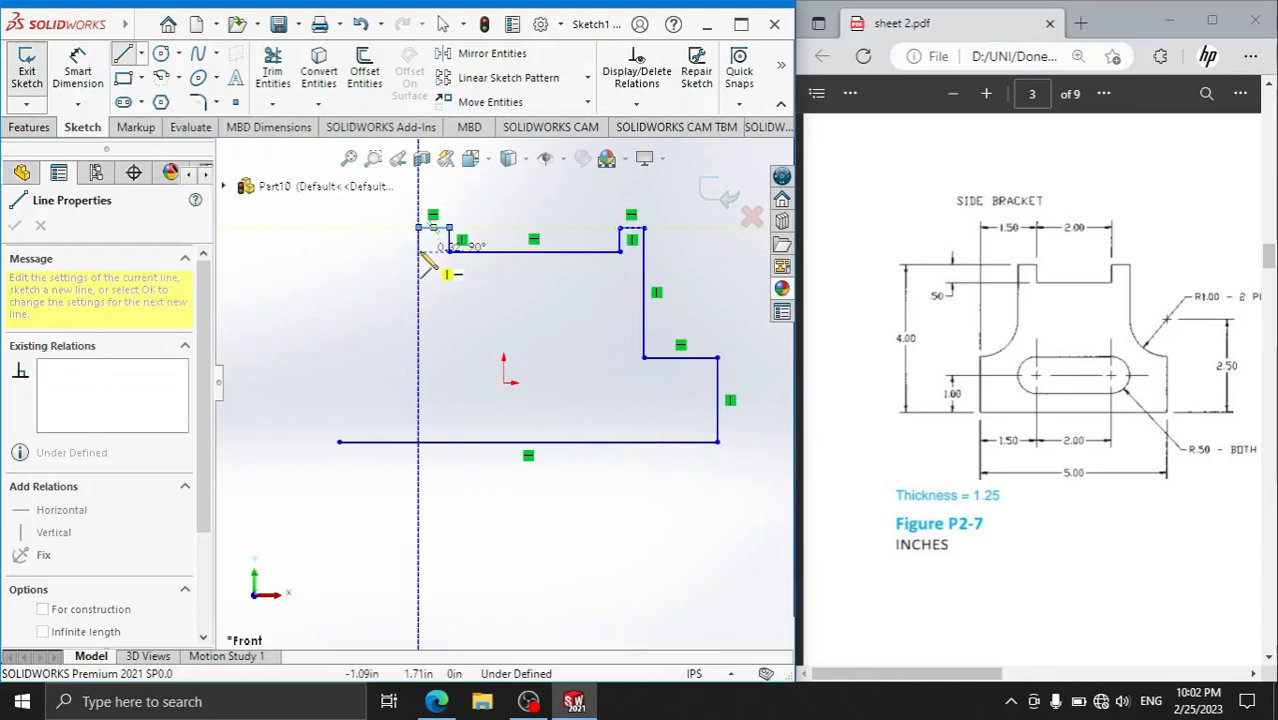
- Close the profile down its left side with a stepped shoulder ending at the base line's left endpoint, and finish the line chain
{"action": "left_click", "coordinate": [419, 357]}
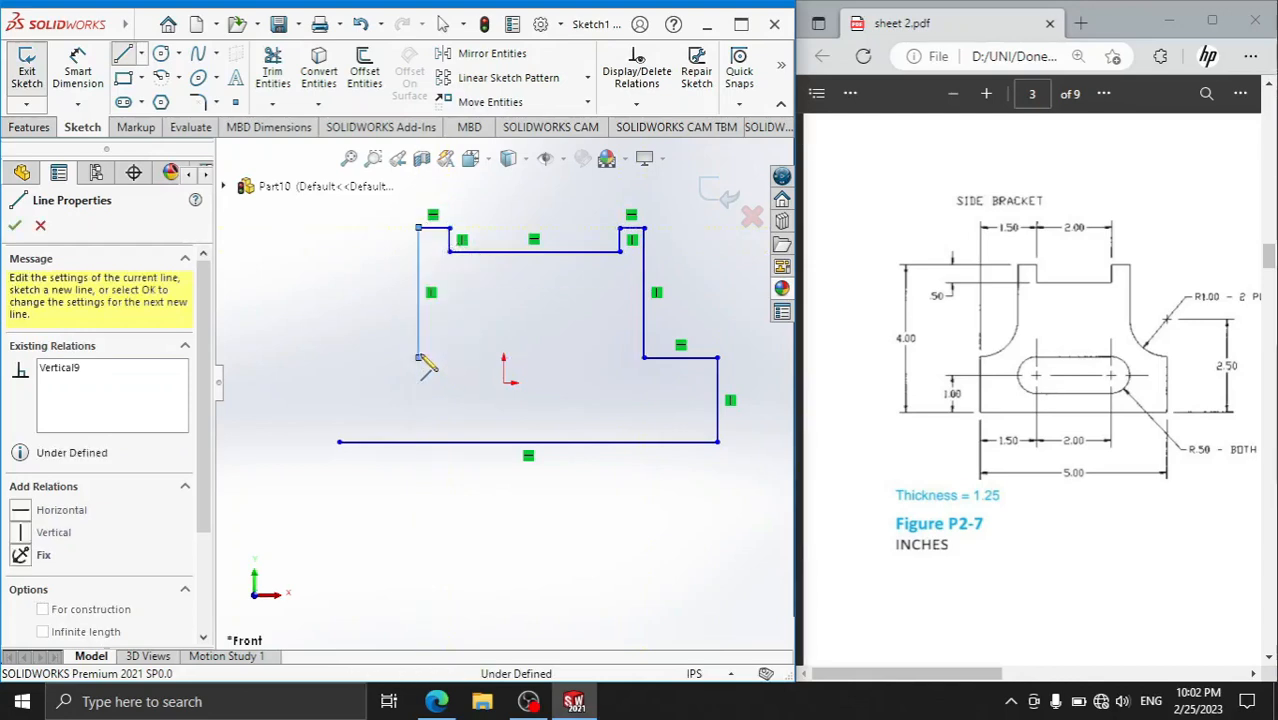
{"action": "left_click", "coordinate": [339, 357]}
{"action": "left_click", "coordinate": [339, 441]}
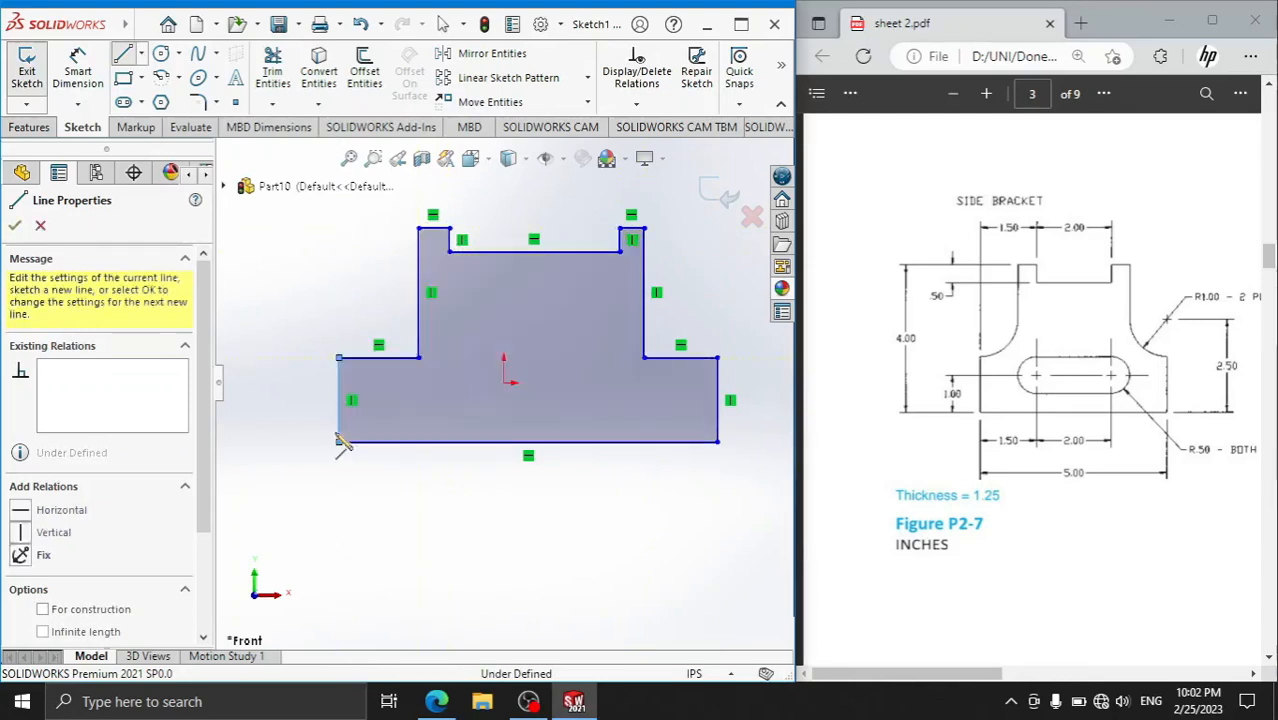
{"action": "right_click", "coordinate": [343, 398]}
{"action": "key", "text": "Escape"}
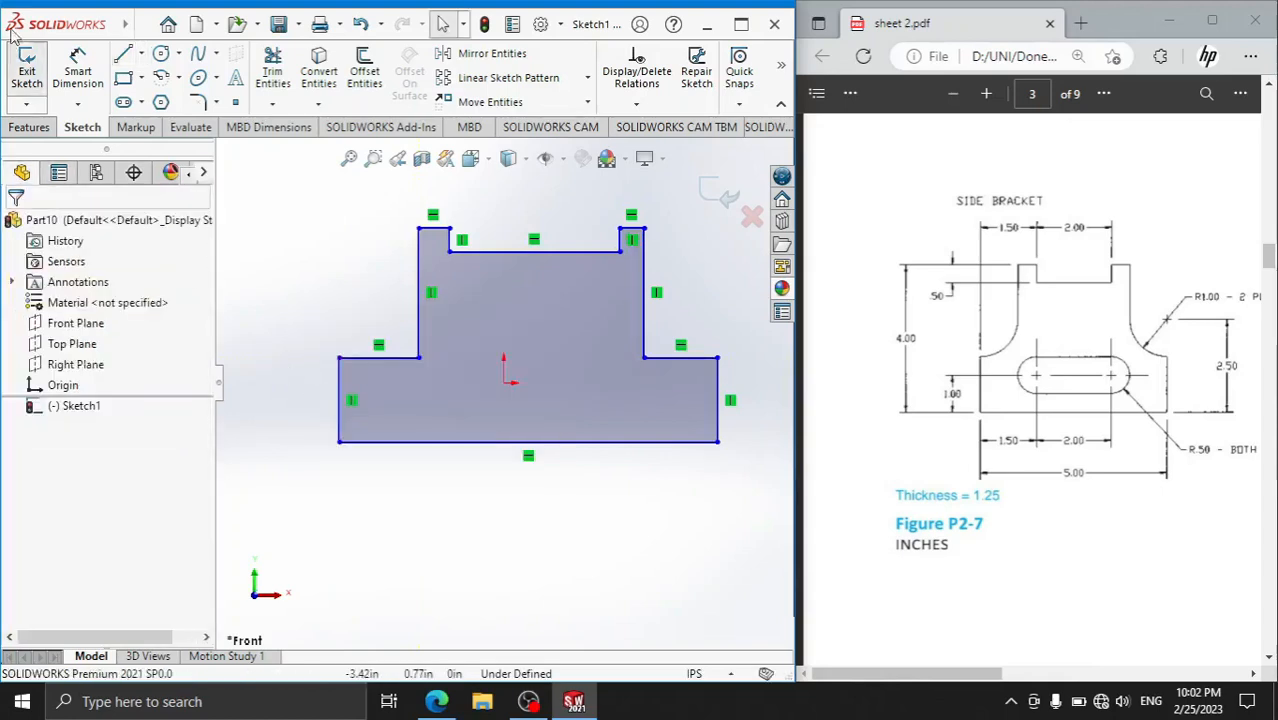
- Dimension the overall height from the left prong's top edge to the base line as 4 in
{"action": "left_click", "coordinate": [77, 70]}
{"action": "left_click", "coordinate": [432, 230]}
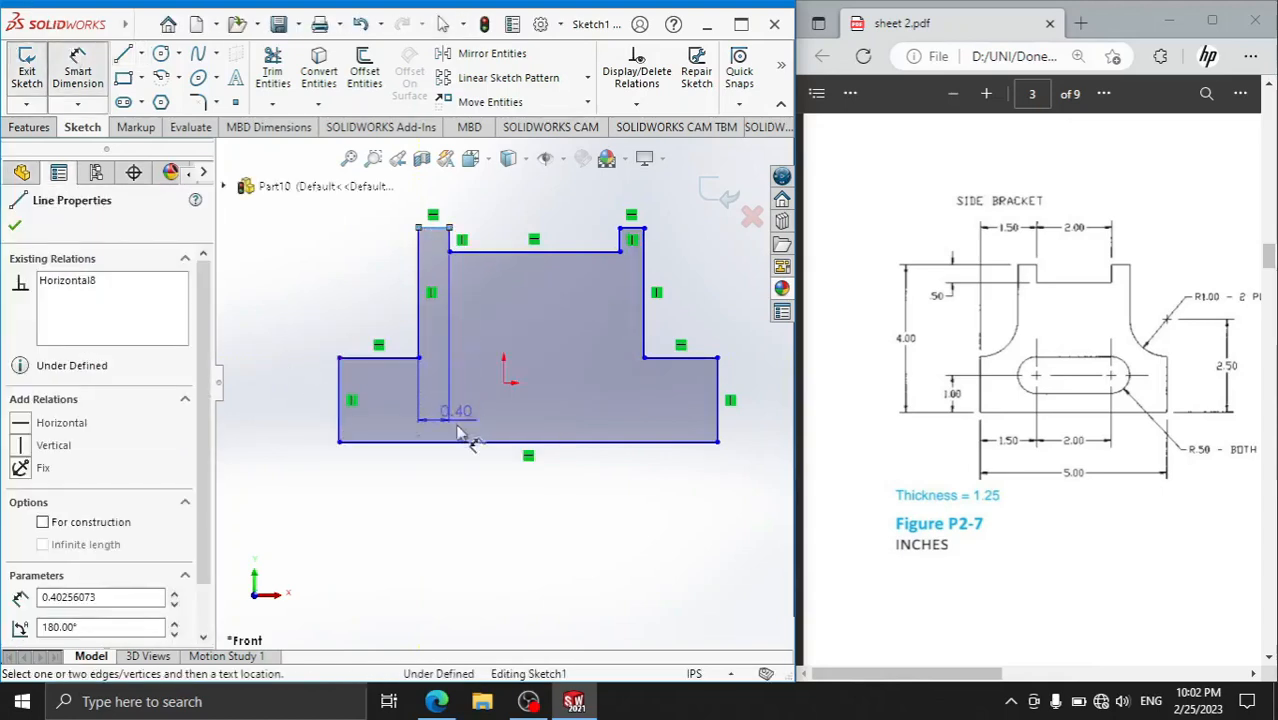
{"action": "left_click", "coordinate": [451, 440]}
{"action": "left_click", "coordinate": [264, 312]}
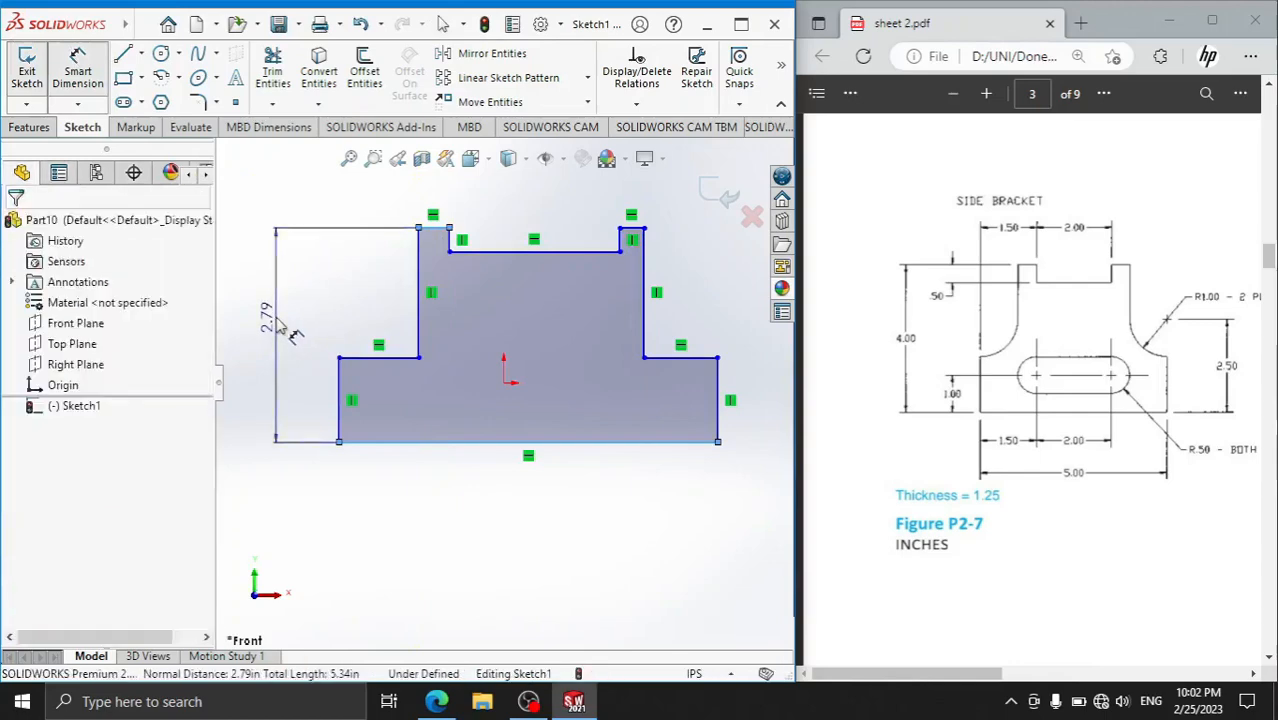
{"action": "type", "text": "4"}
{"action": "key", "text": "Return"}
- Try to dimension the base line as 5 in, and undo the value change
{"action": "left_click", "coordinate": [490, 450]}
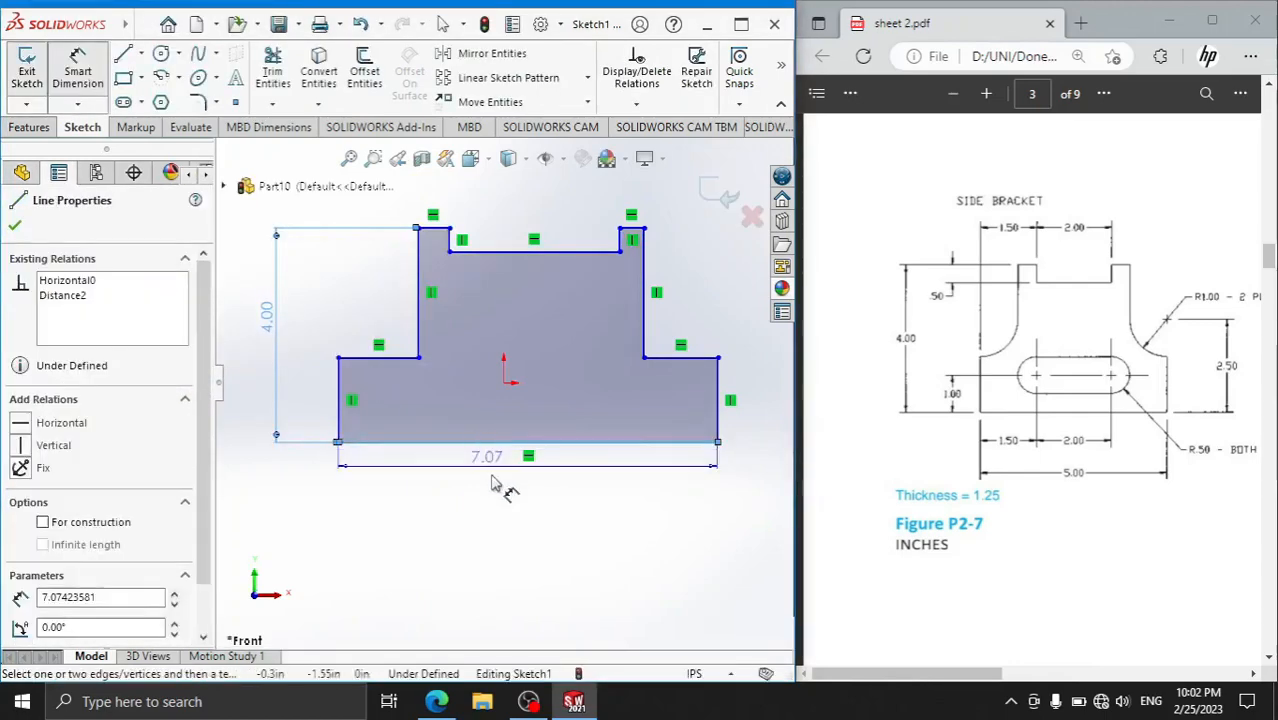
{"action": "left_click", "coordinate": [537, 545]}
{"action": "type", "text": "5.00in"}
{"action": "key", "text": "Return"}
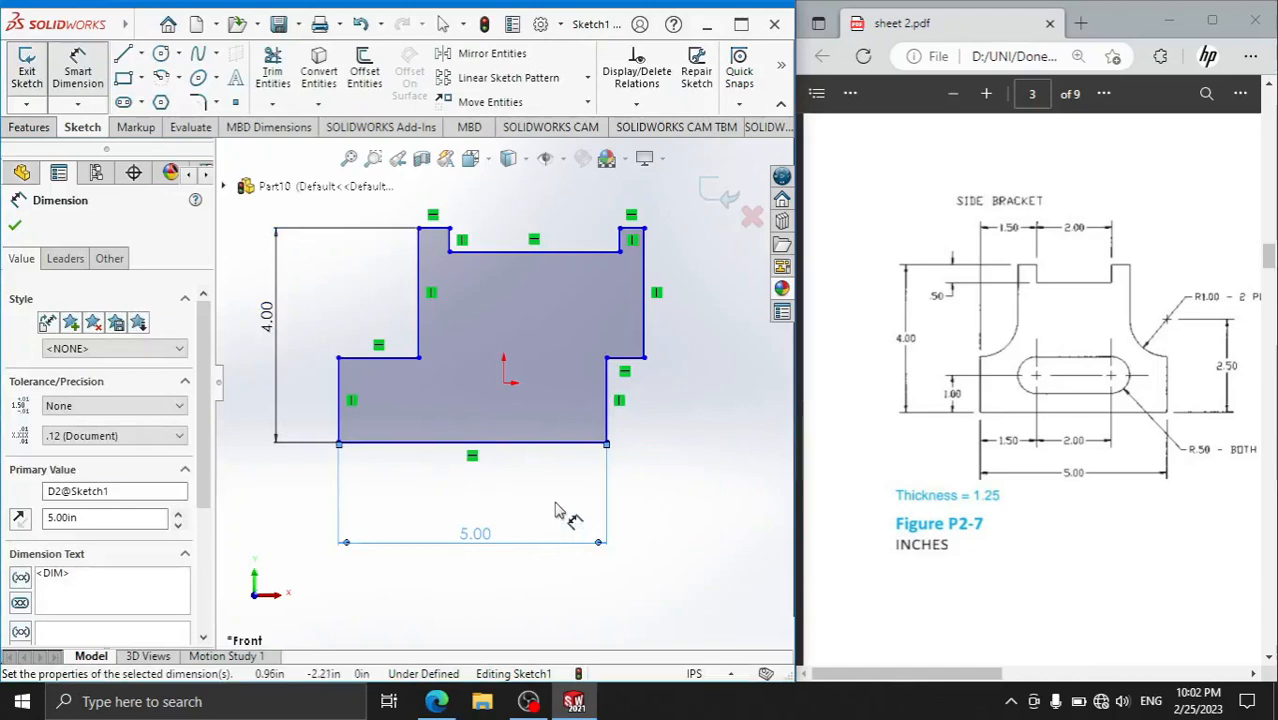
{"action": "key", "text": "ctrl+z"}
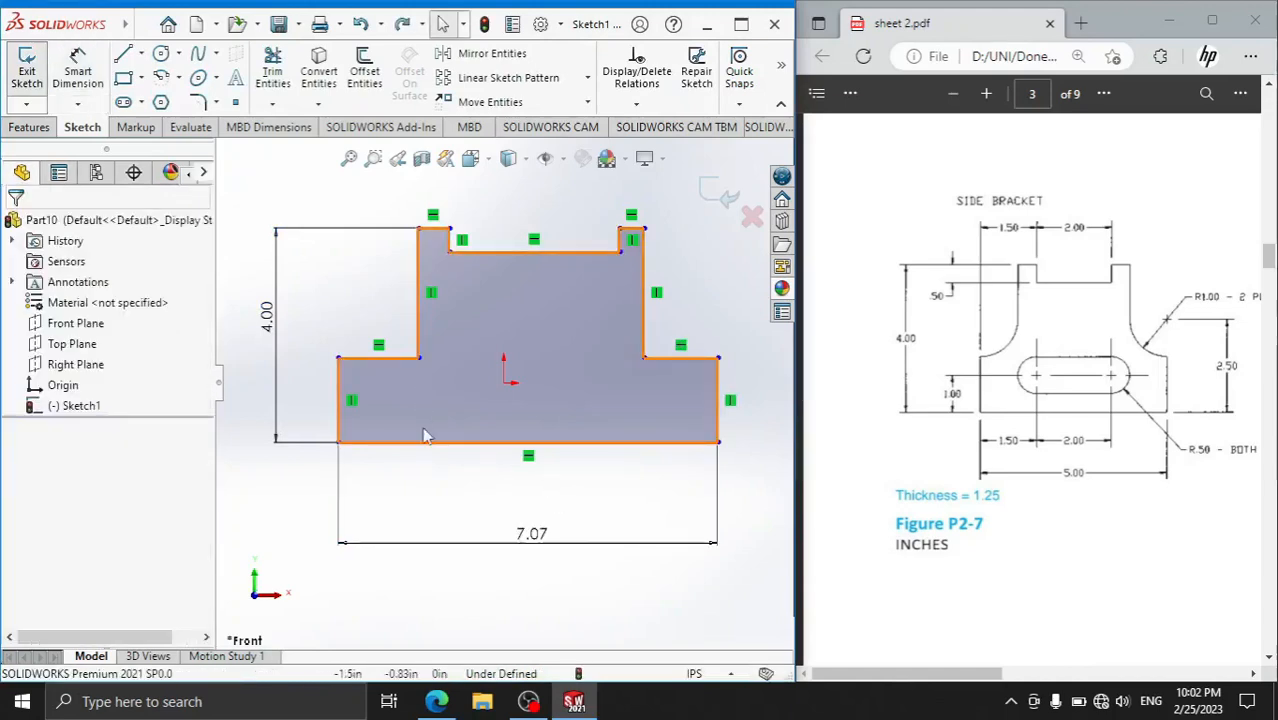
- Set the existing base width dimension to 5 in
{"action": "double_click", "coordinate": [530, 537]}
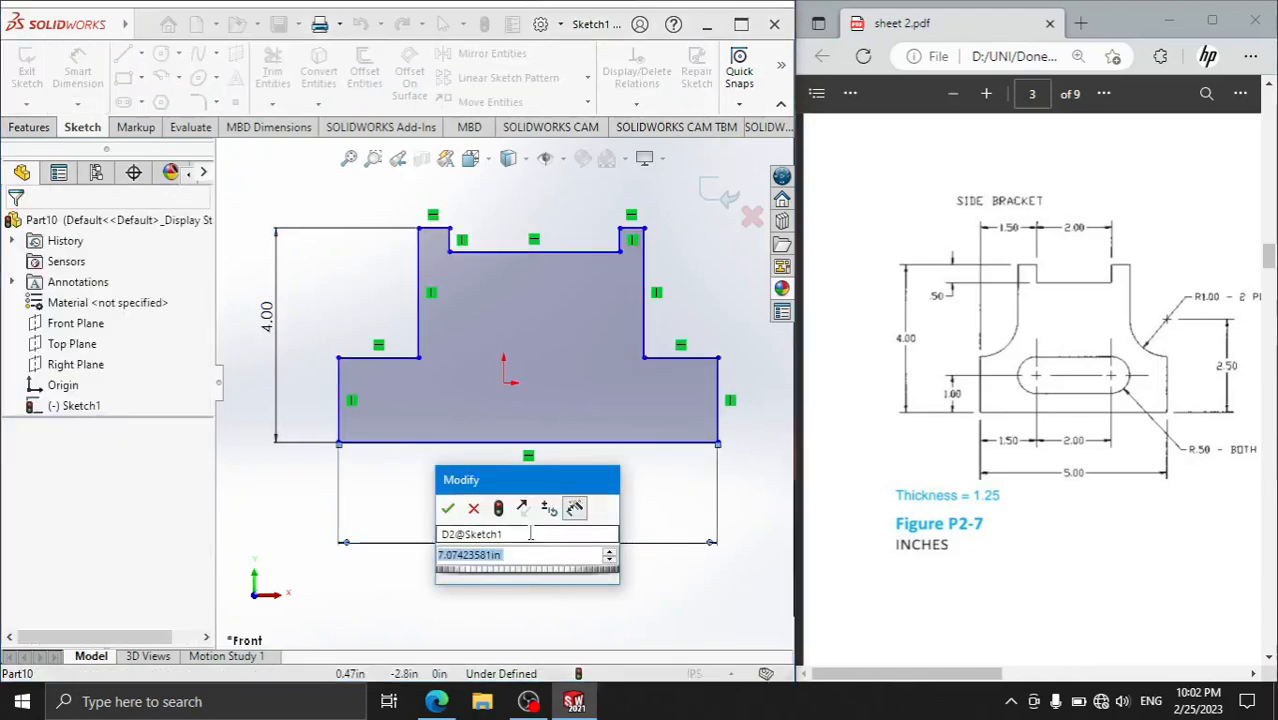
{"action": "type", "text": "5"}
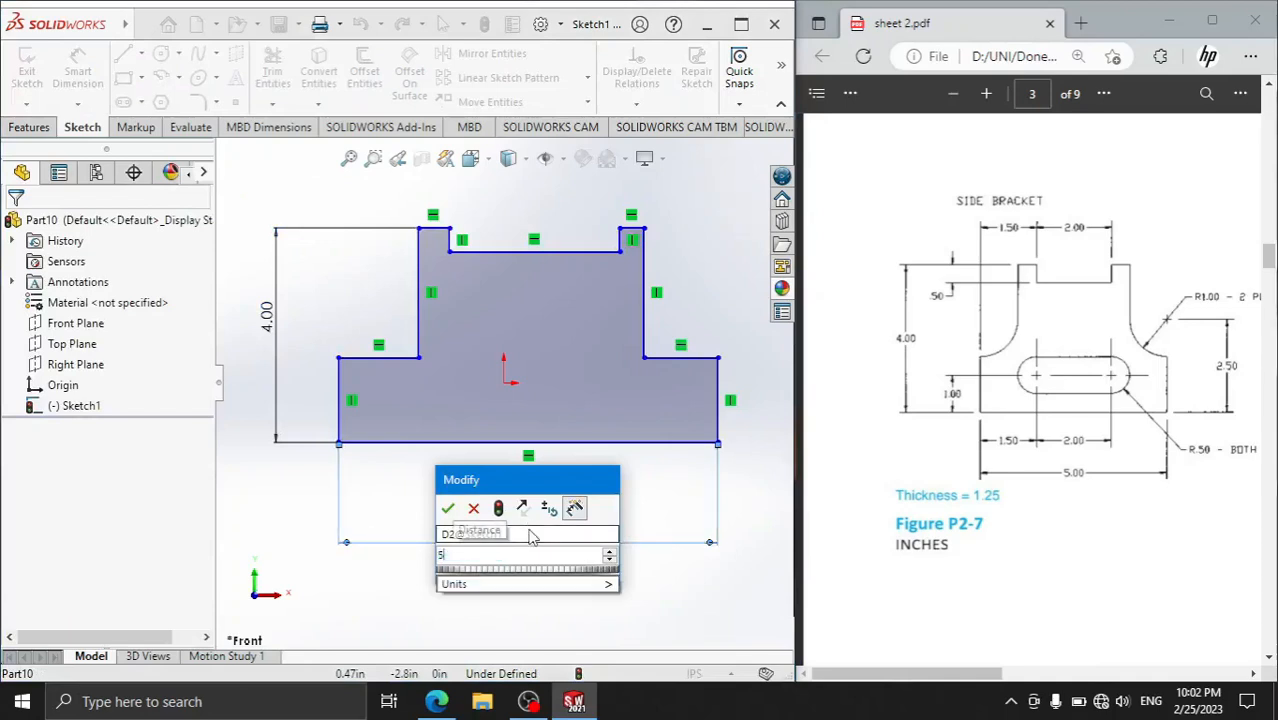
{"action": "key", "text": "Return"}
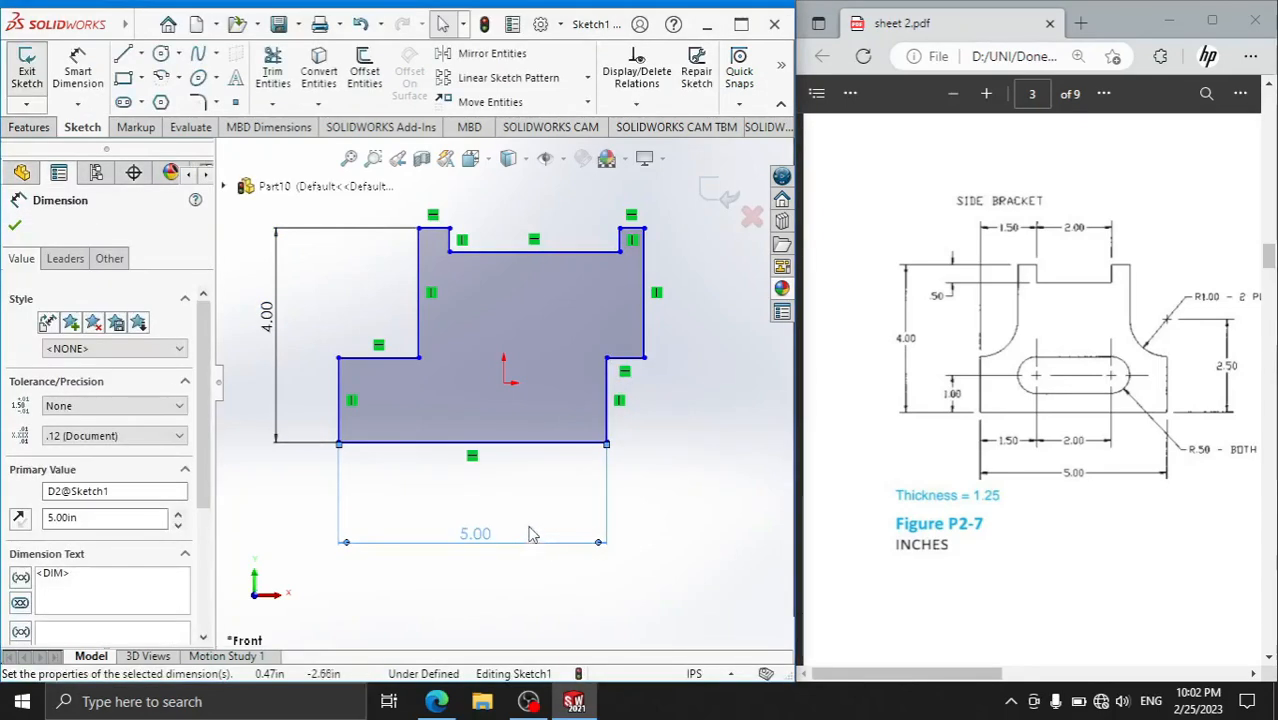
- Undo the base width and overall height dimensions so the profile is undimensioned again
{"action": "key", "text": "ctrl+z"}
{"action": "key", "text": "ctrl+z"}
{"action": "key", "text": "ctrl+z"}
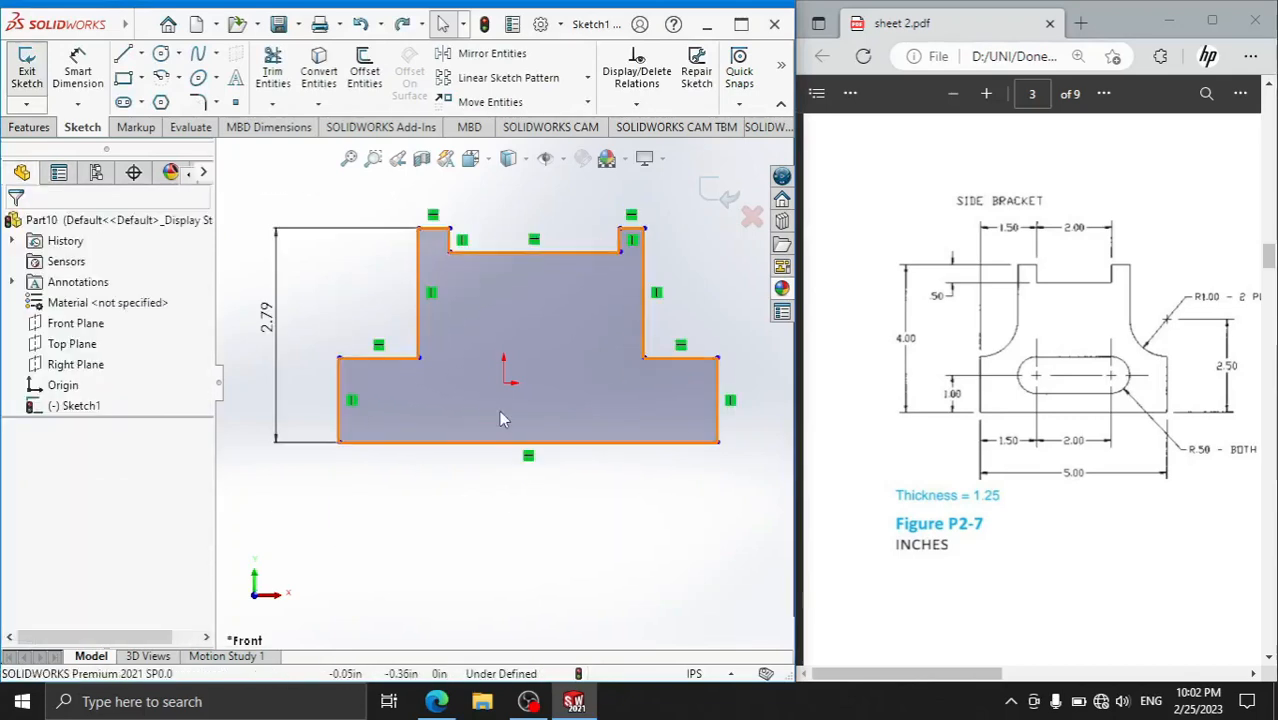
{"action": "key", "text": "ctrl+z"}
- Dimension the undimensioned profile's base line first, with a width of 5 in
{"action": "left_click", "coordinate": [77, 70]}
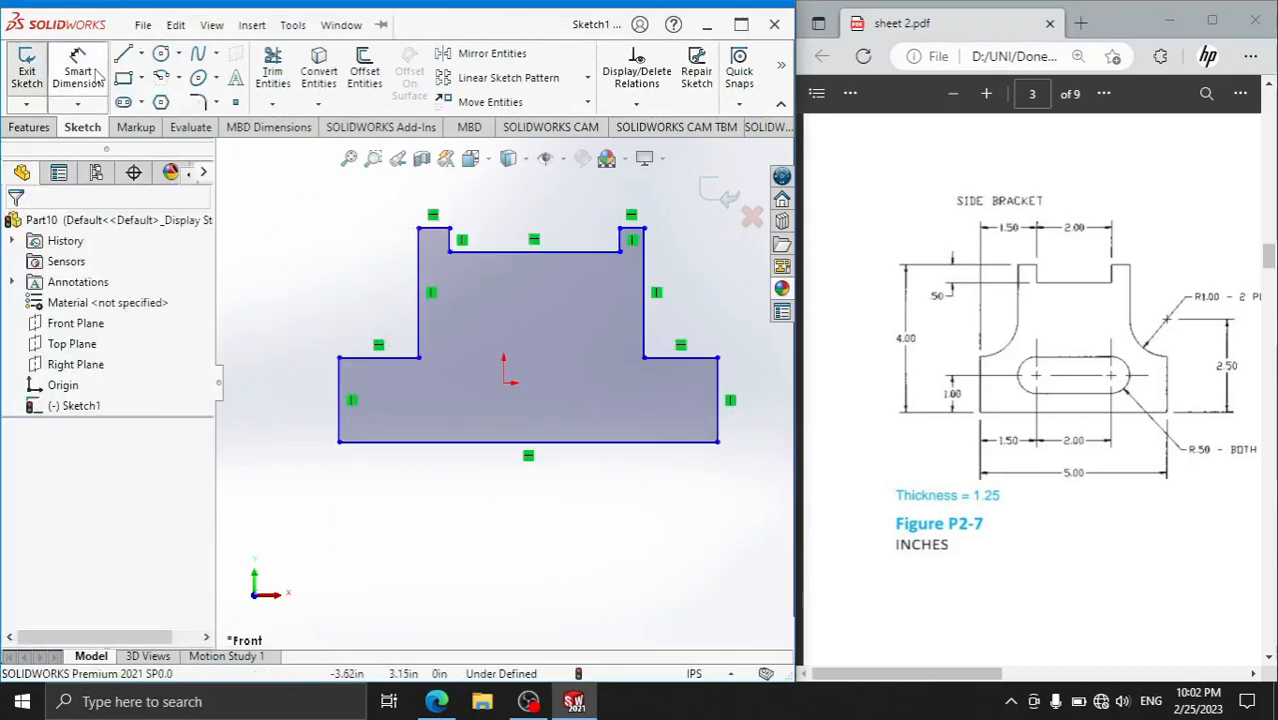
{"action": "left_click", "coordinate": [540, 441]}
{"action": "left_click", "coordinate": [537, 541]}
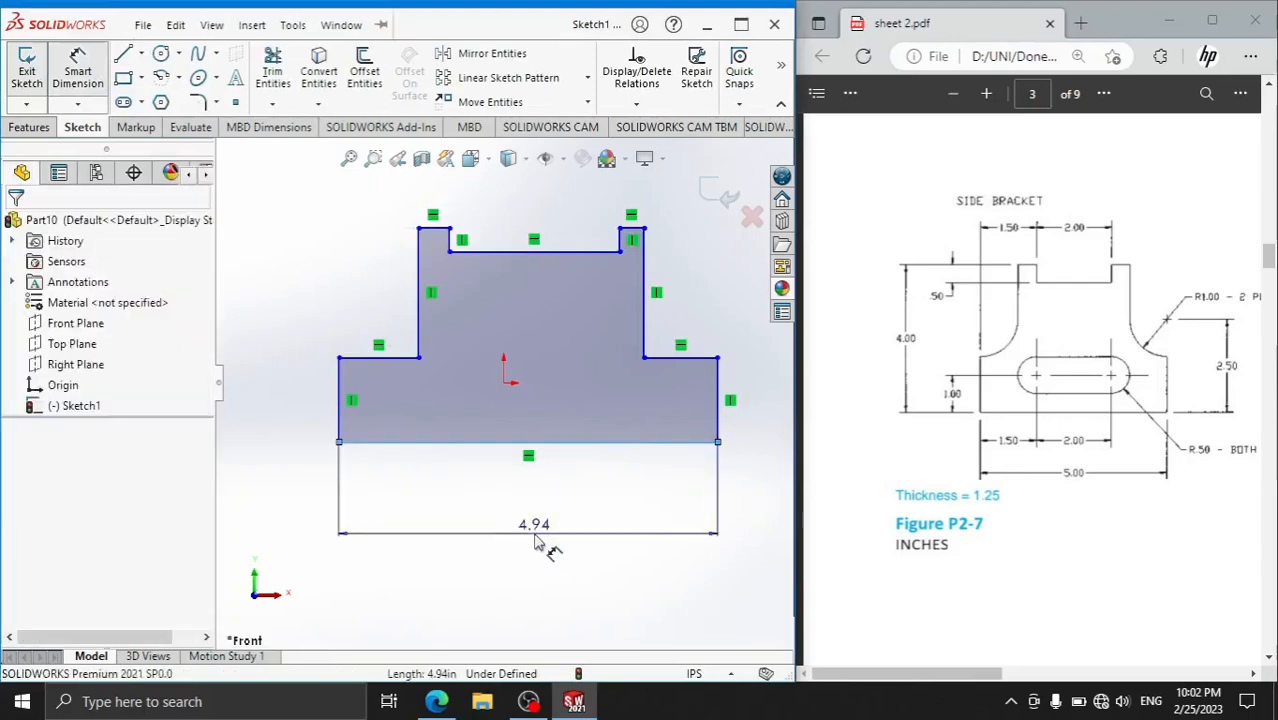
{"action": "type", "text": "5"}
{"action": "key", "text": "Return"}
- Dimension the overall height between the left prong's top edge and the base line at 4 in
{"action": "left_click", "coordinate": [436, 230]}
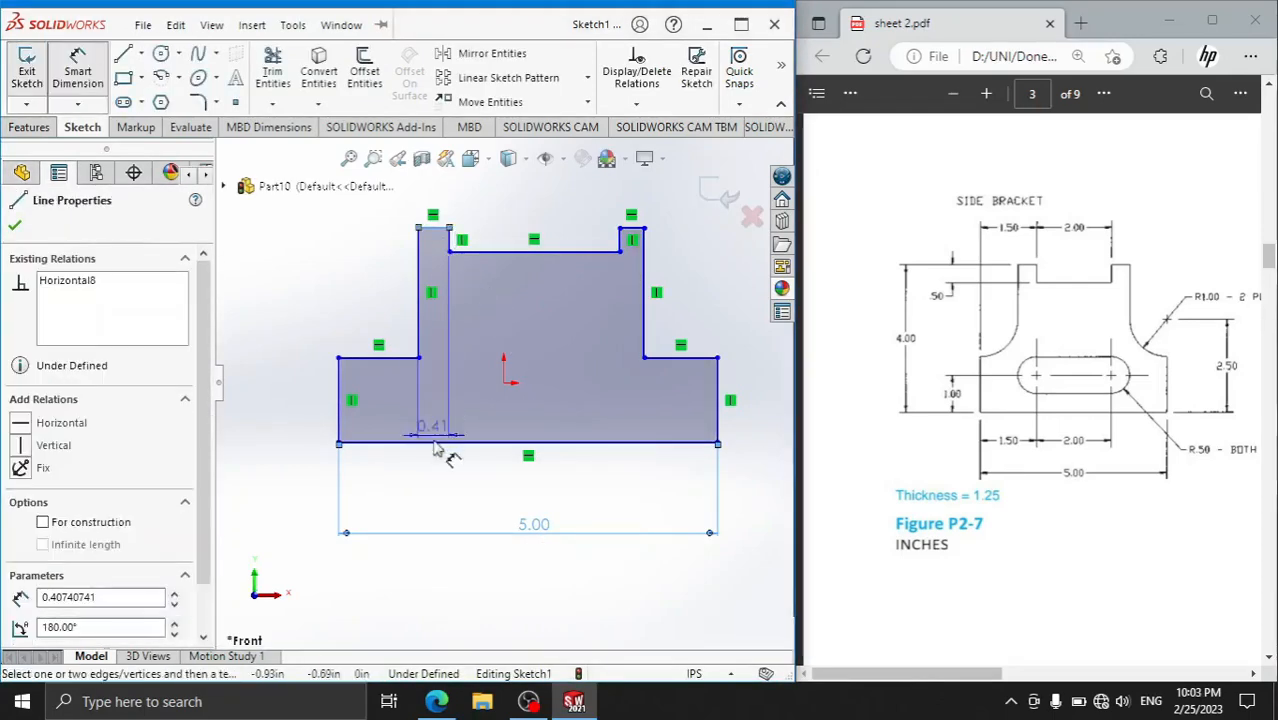
{"action": "left_click", "coordinate": [434, 441]}
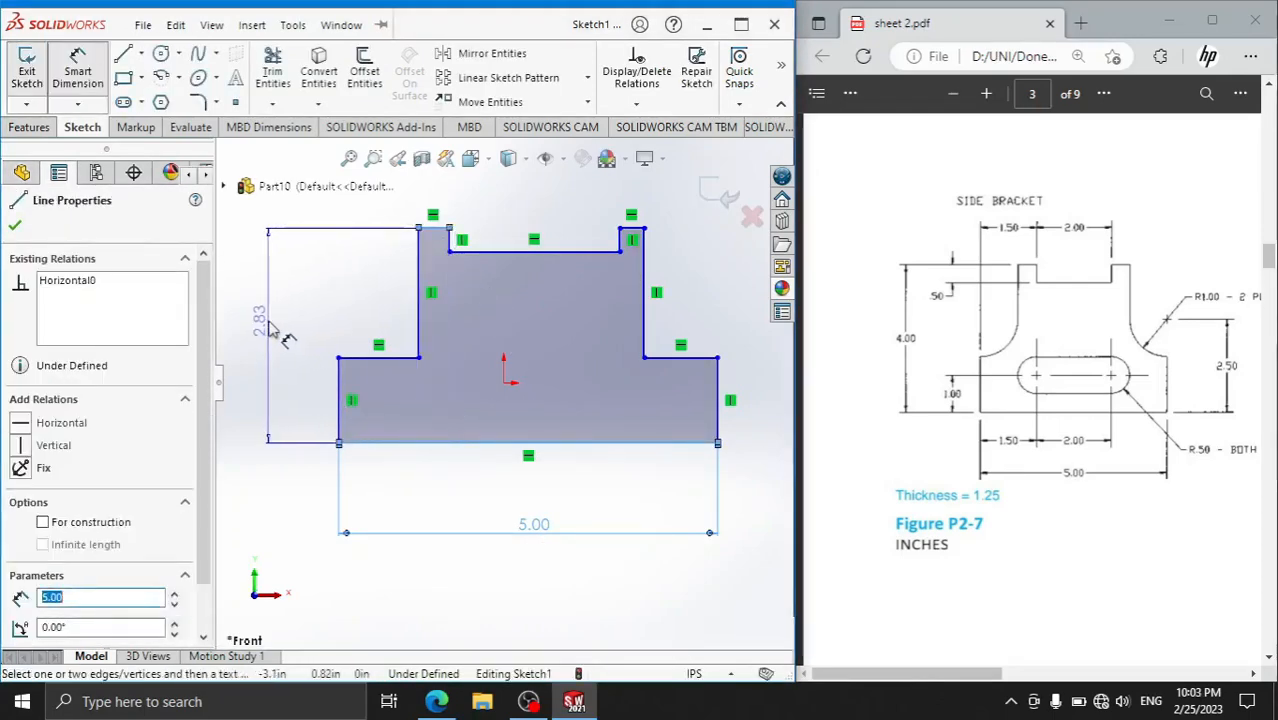
{"action": "left_click", "coordinate": [274, 328]}
{"action": "type", "text": "4"}
{"action": "key", "text": "Return"}
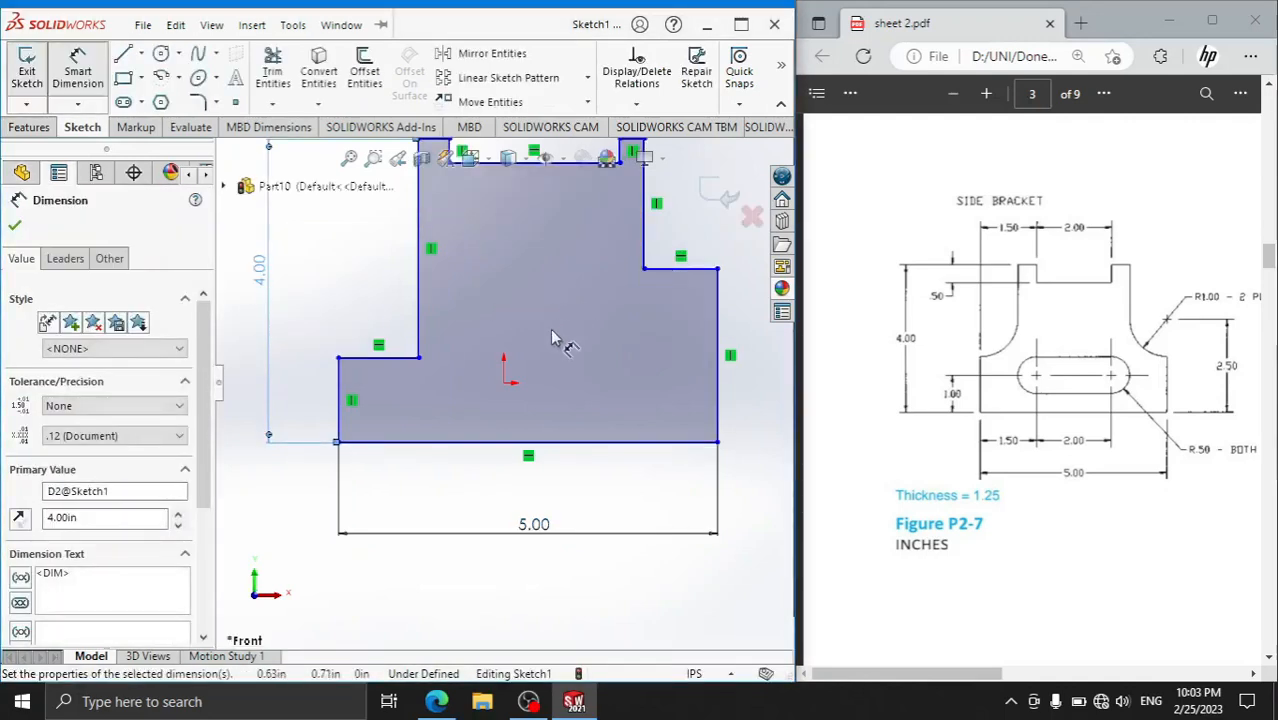
- Dimension the left shoulder's height above the base line as 1.5 in
{"action": "scroll", "coordinate": [450, 360], "scroll_direction": "up", "scroll_amount": 1}
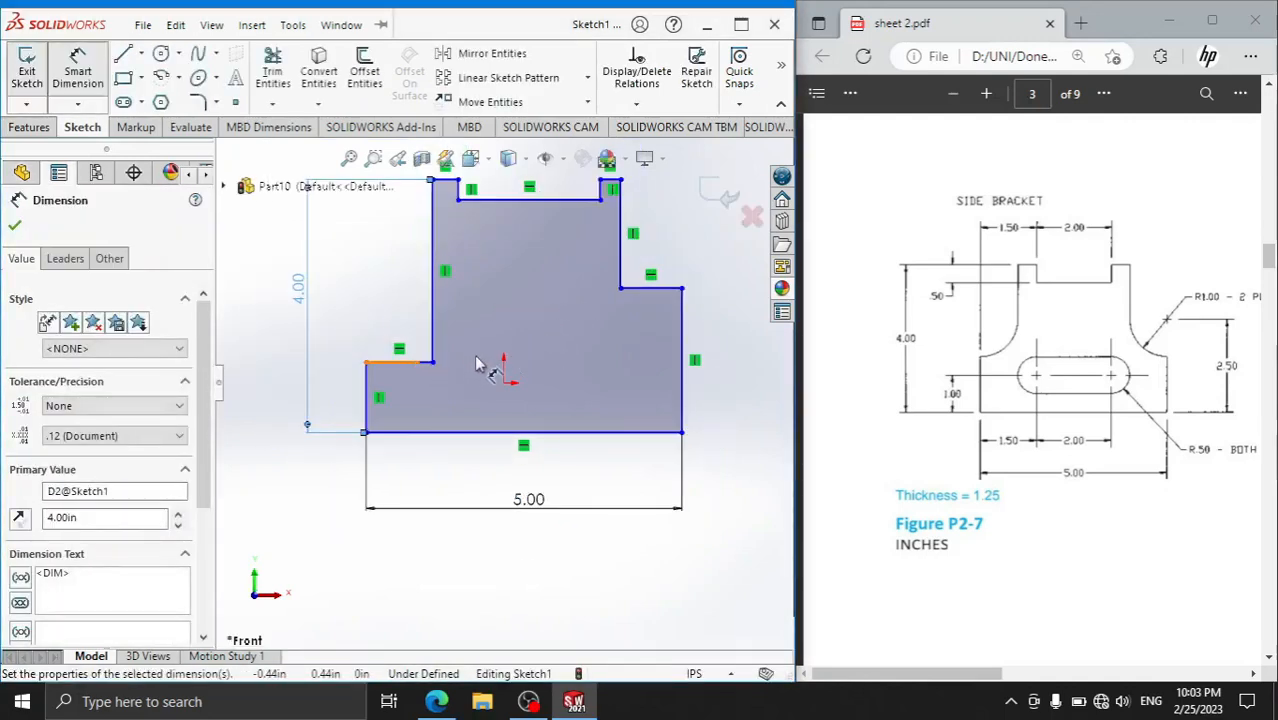
{"action": "left_click", "coordinate": [389, 363]}
{"action": "left_click", "coordinate": [397, 432]}
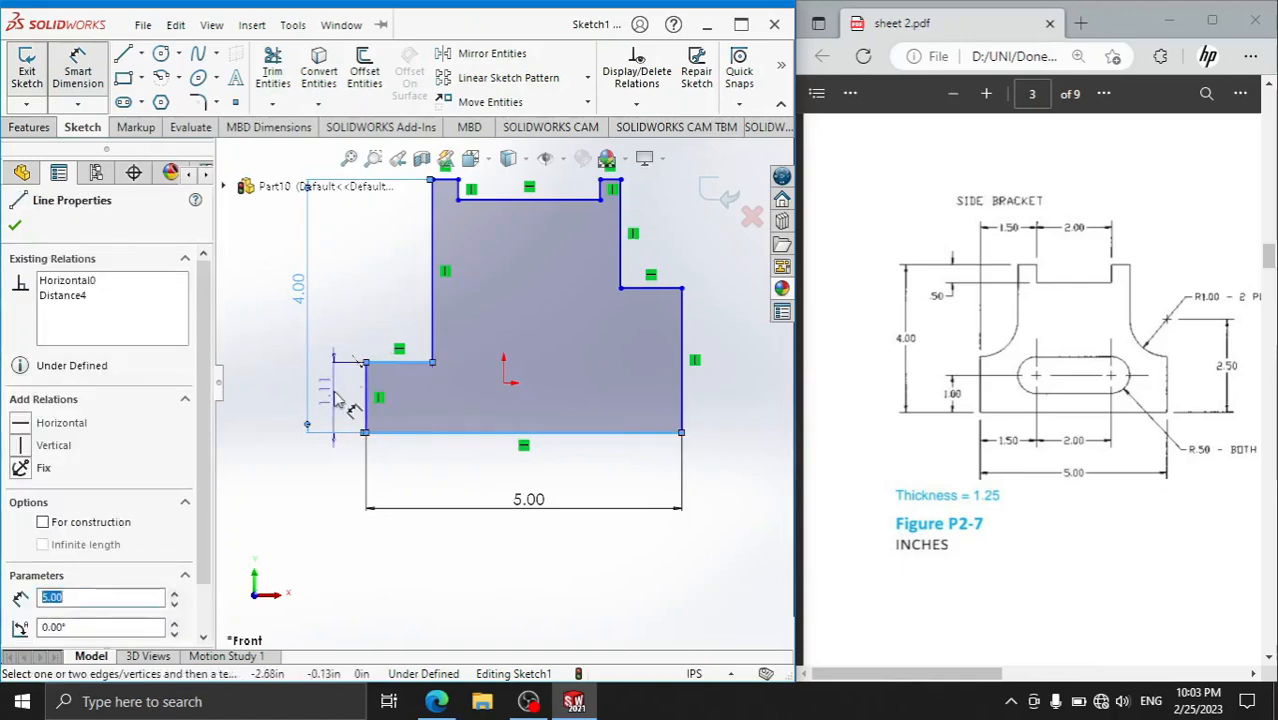
{"action": "left_click", "coordinate": [338, 398]}
{"action": "type", "text": "1.5"}
{"action": "key", "text": "Return"}
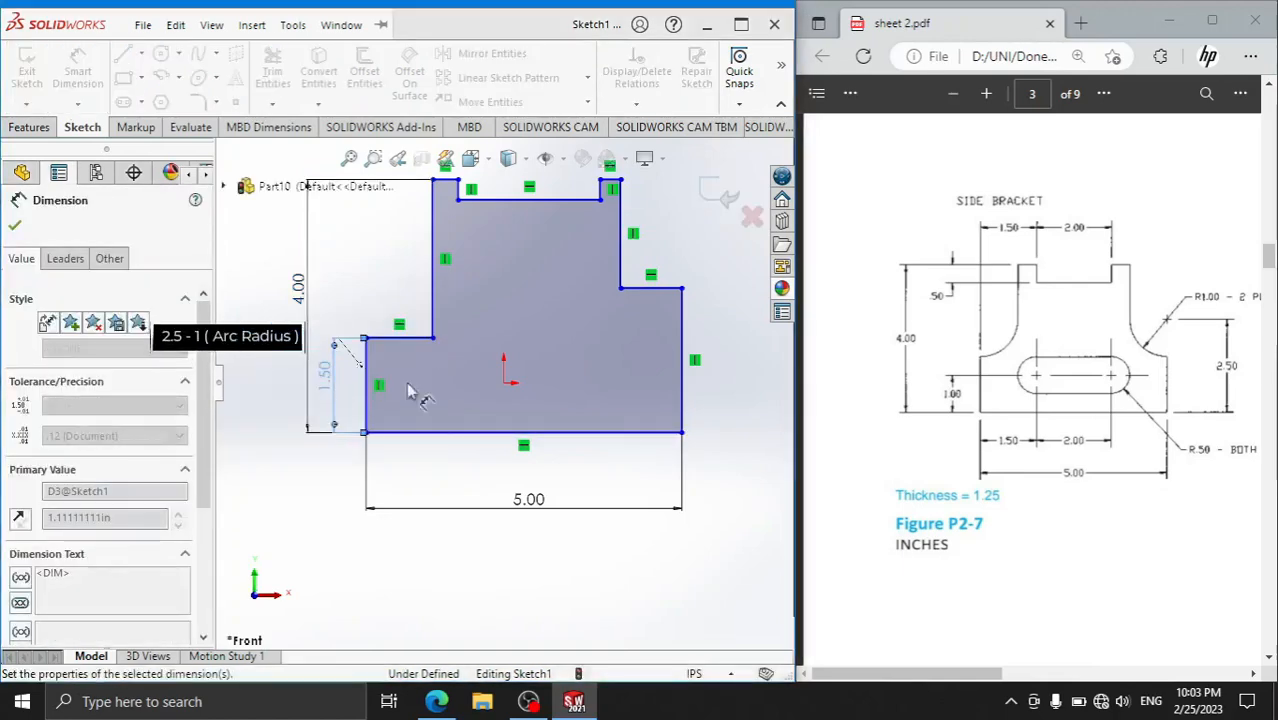
- Dimension the right shoulder's height above the base line as 1.5 in
{"action": "left_click", "coordinate": [645, 289]}
{"action": "left_click", "coordinate": [640, 432]}
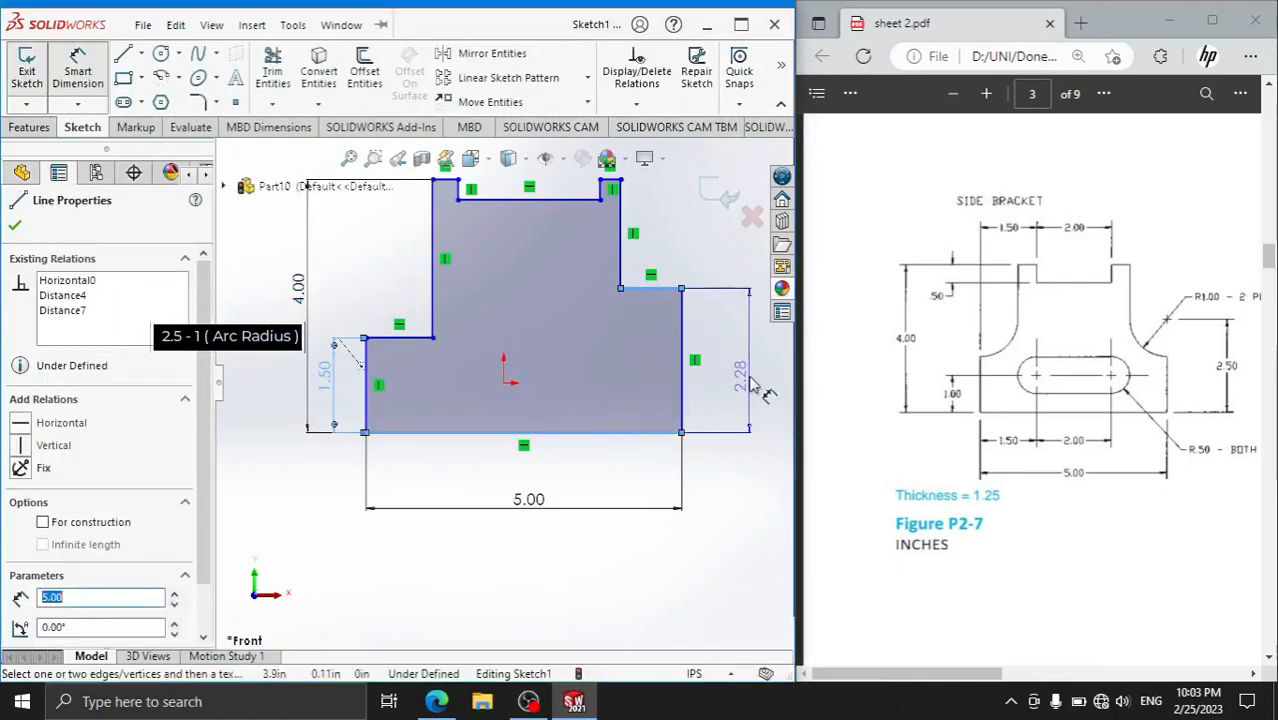
{"action": "left_click", "coordinate": [757, 390]}
{"action": "type", "text": "1.5"}
{"action": "key", "text": "Return"}
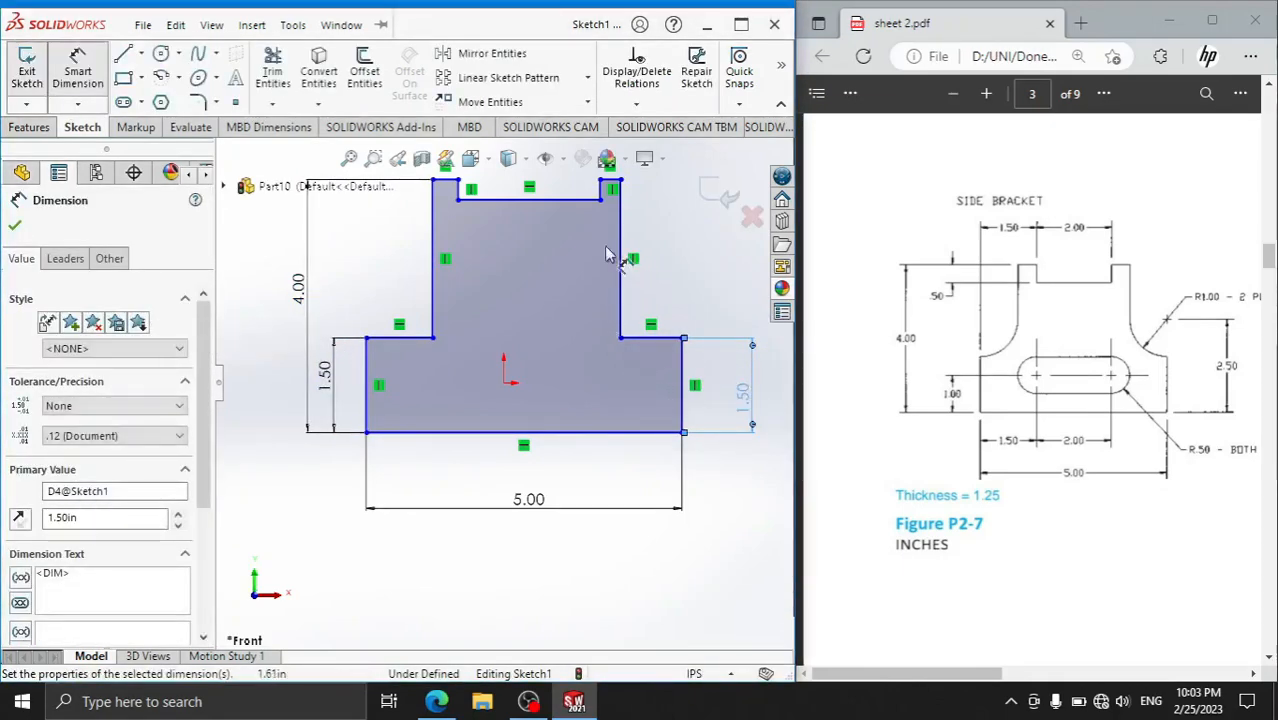
- Dimension the horizontal distance from the profile's outer left edge to the notch's left wall as 1.5 in
{"action": "left_click", "coordinate": [458, 190]}
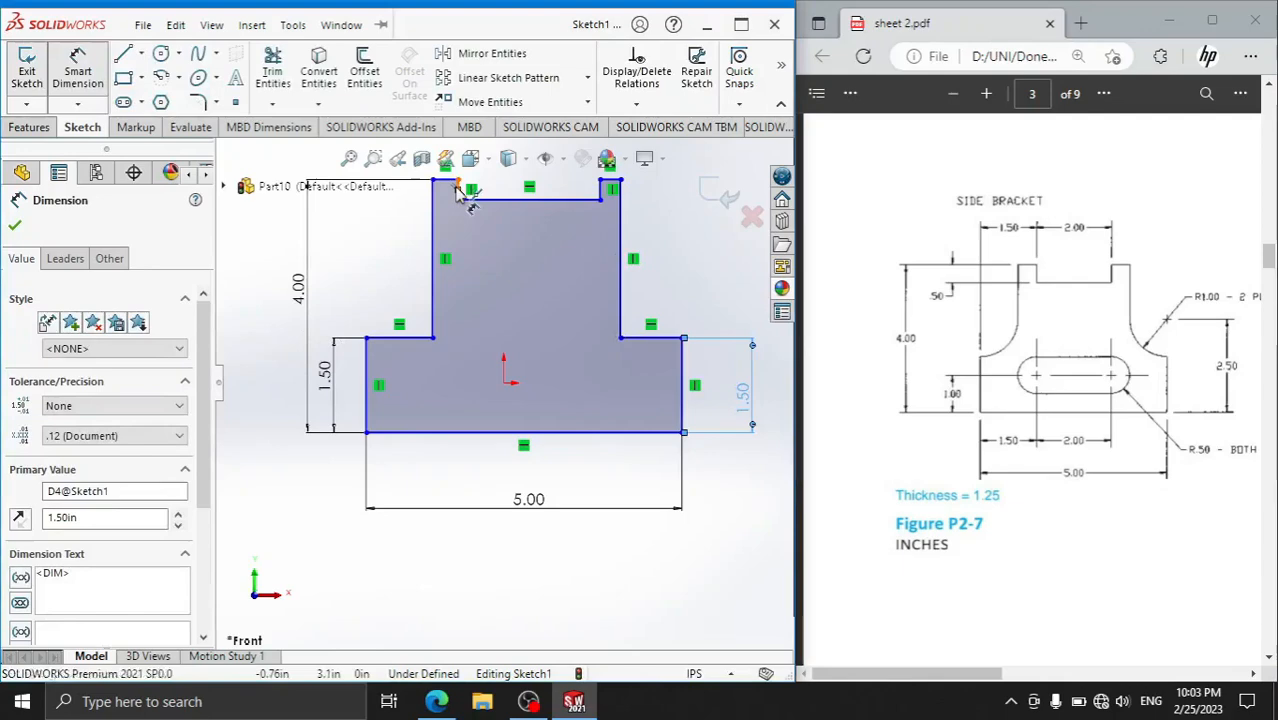
{"action": "left_click", "coordinate": [367, 375]}
{"action": "scroll", "coordinate": [391, 278], "scroll_direction": "up", "scroll_amount": 2}
{"action": "left_click", "coordinate": [435, 215]}
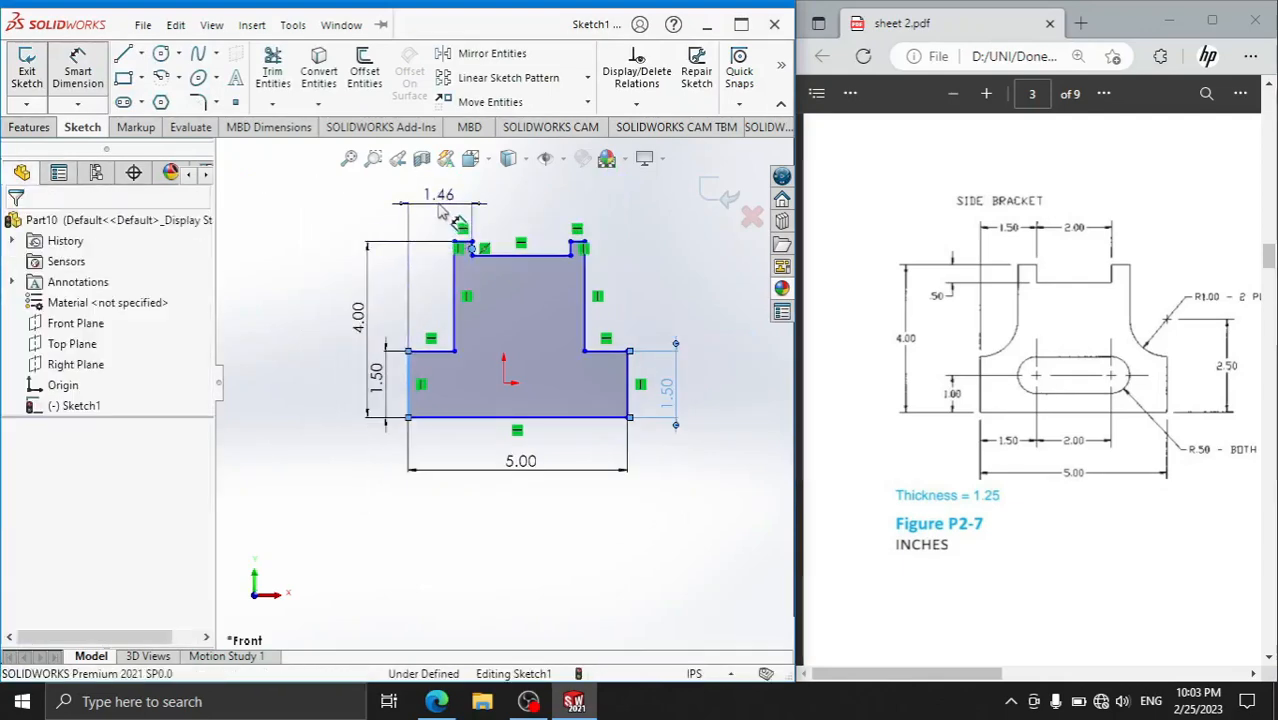
{"action": "type", "text": "1.5"}
{"action": "key", "text": "Return"}
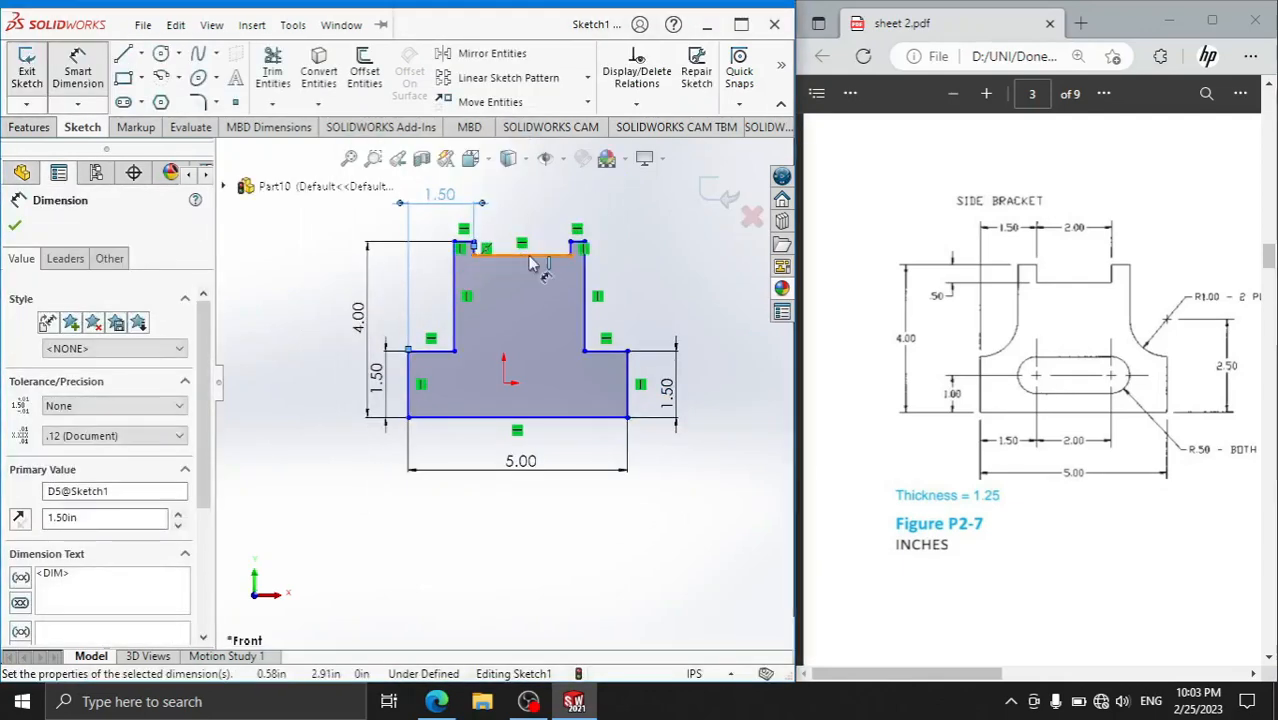
- Dimension the width of the notch's bottom edge as 2 in
{"action": "left_click", "coordinate": [522, 255]}
{"action": "left_click", "coordinate": [530, 222]}
{"action": "type", "text": "2"}
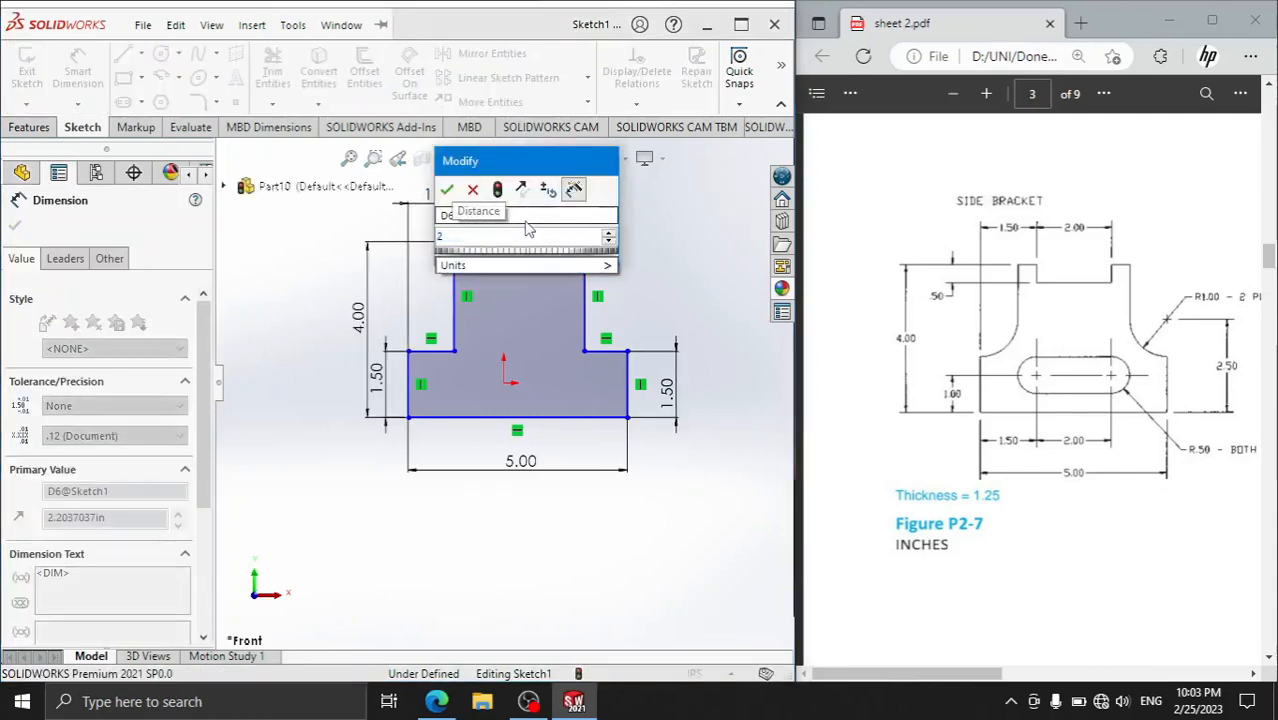
{"action": "key", "text": "Return"}
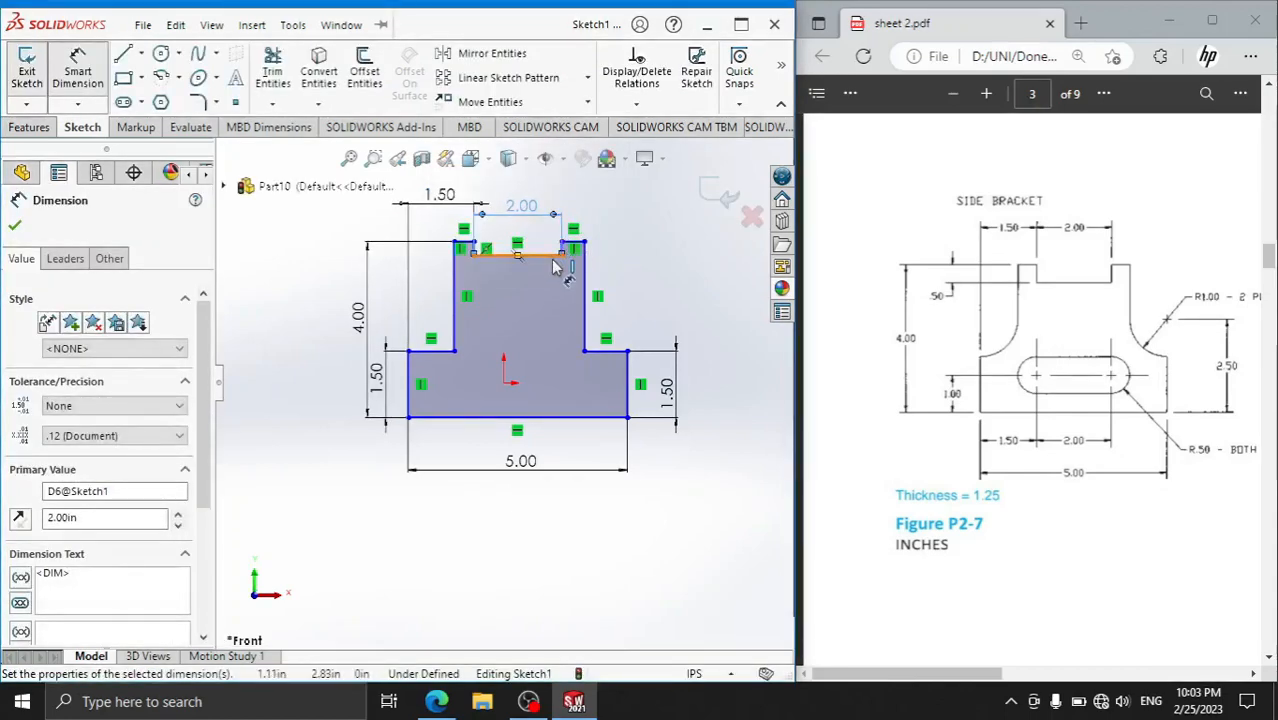
- Dimension the right prong's top edge as 0.50 in wide
{"action": "scroll", "coordinate": [600, 275], "scroll_direction": "down", "scroll_amount": 5}
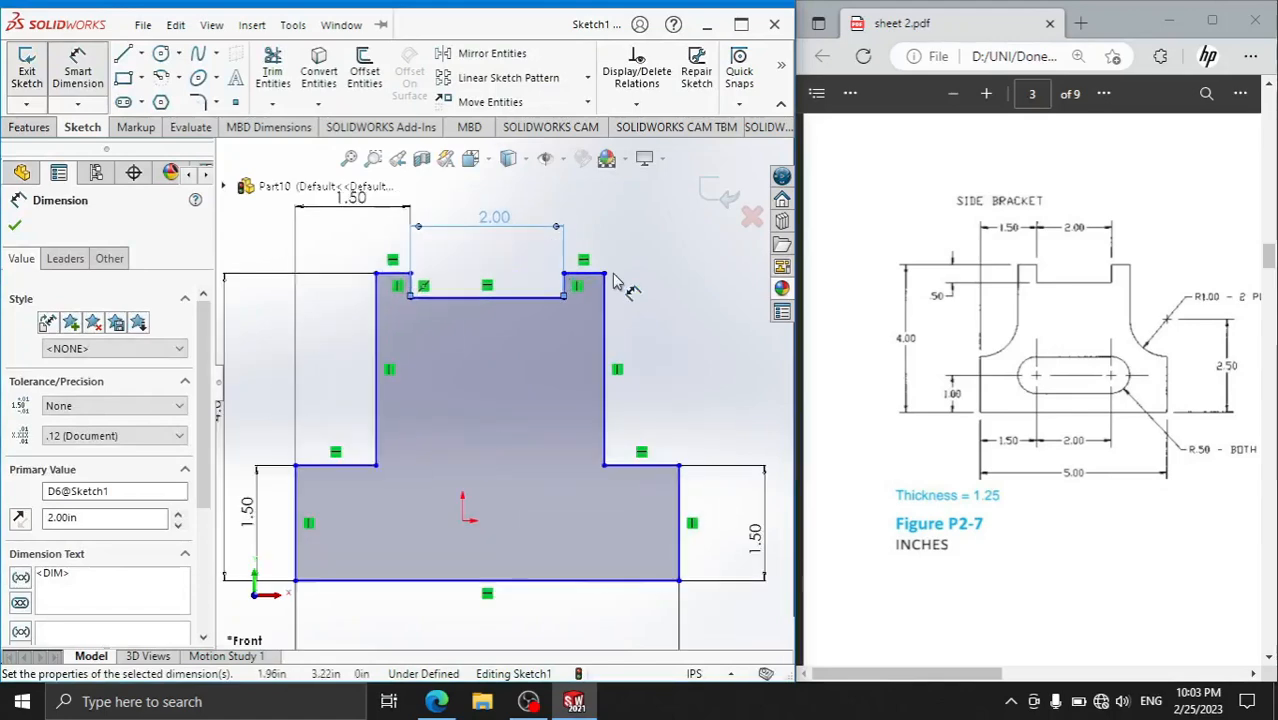
{"action": "left_click", "coordinate": [585, 285]}
{"action": "scroll", "coordinate": [575, 270], "scroll_direction": "up", "scroll_amount": 2}
{"action": "left_click", "coordinate": [565, 205]}
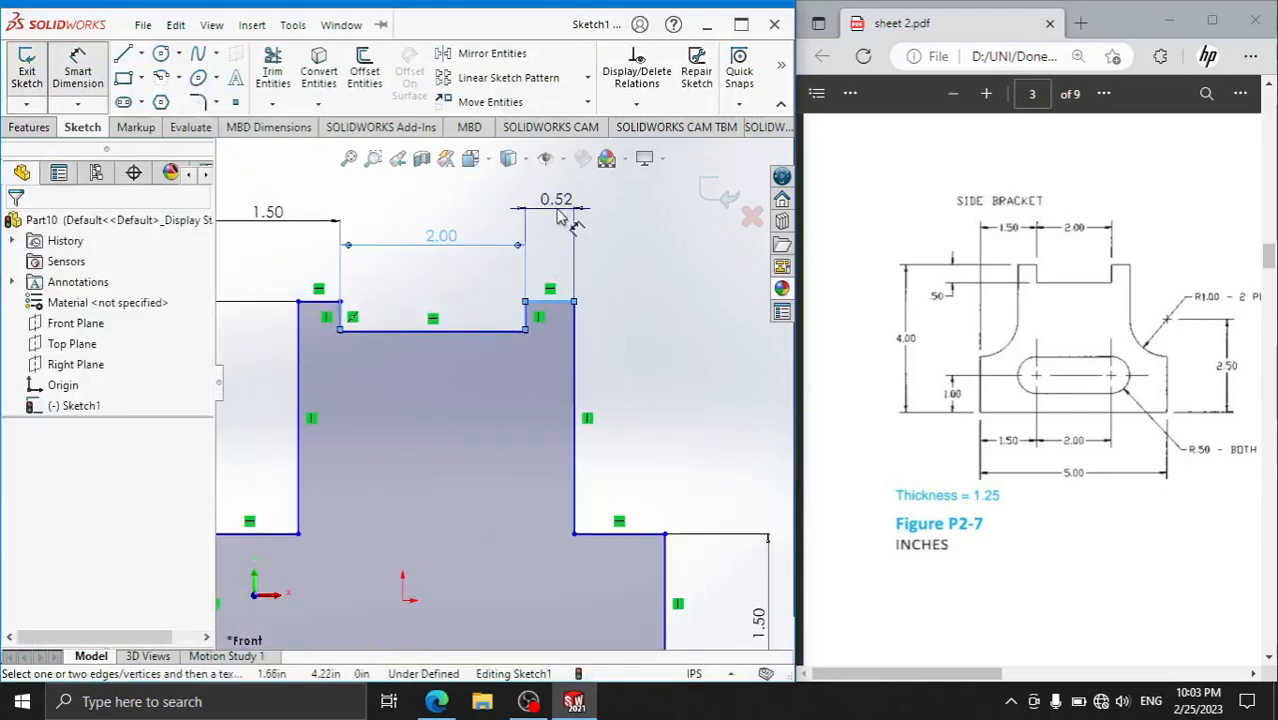
- Dimension the left prong's top edge as 0.5 in wide
{"action": "scroll", "coordinate": [492, 245], "scroll_direction": "up", "scroll_amount": 3}
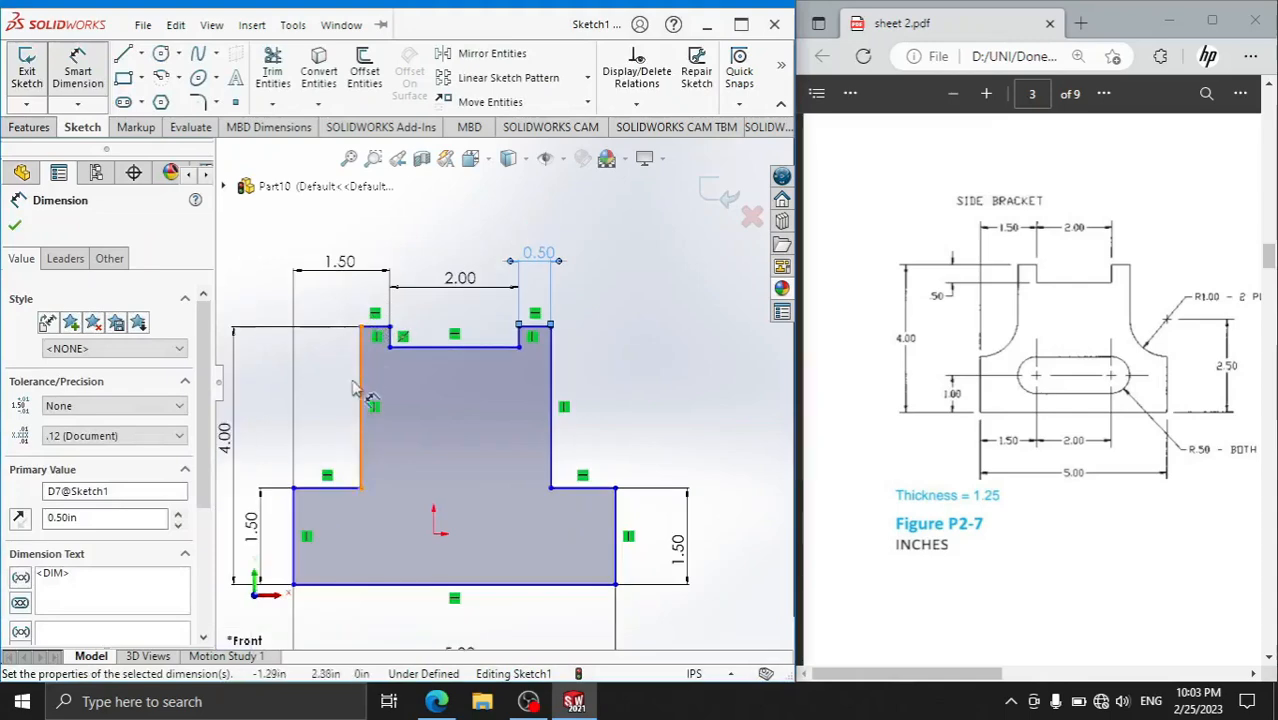
{"action": "left_click", "coordinate": [376, 324]}
{"action": "left_click", "coordinate": [380, 240]}
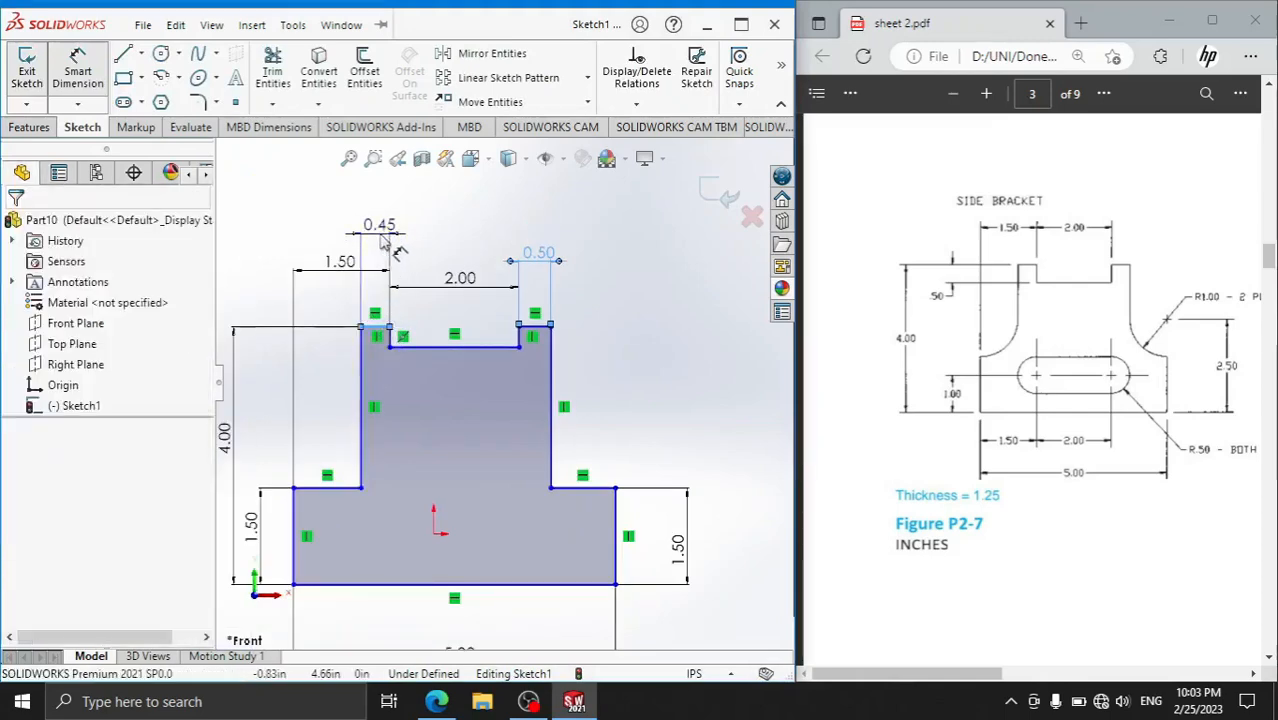
{"action": "type", "text": "0.5"}
{"action": "key", "text": "Return"}
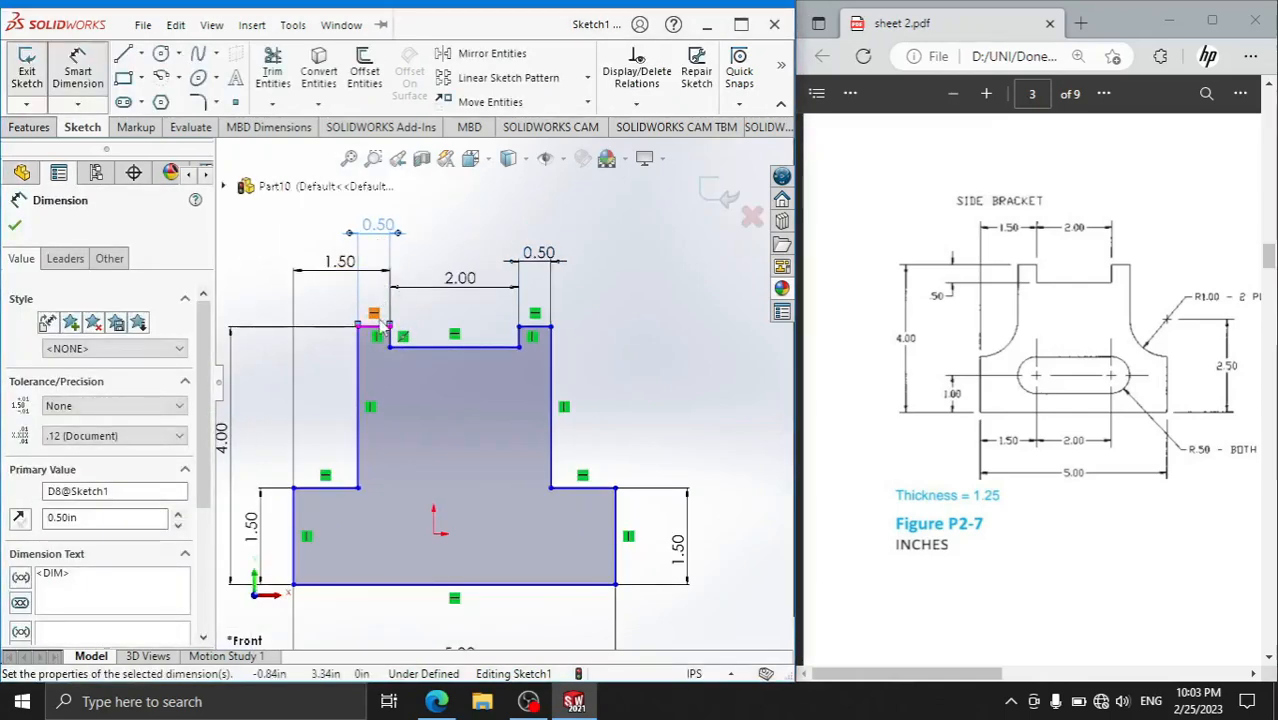
- Dimension the vertical distance from the left prong's top edge to the notch's bottom edge as 0.5 in
{"action": "left_click", "coordinate": [543, 328]}
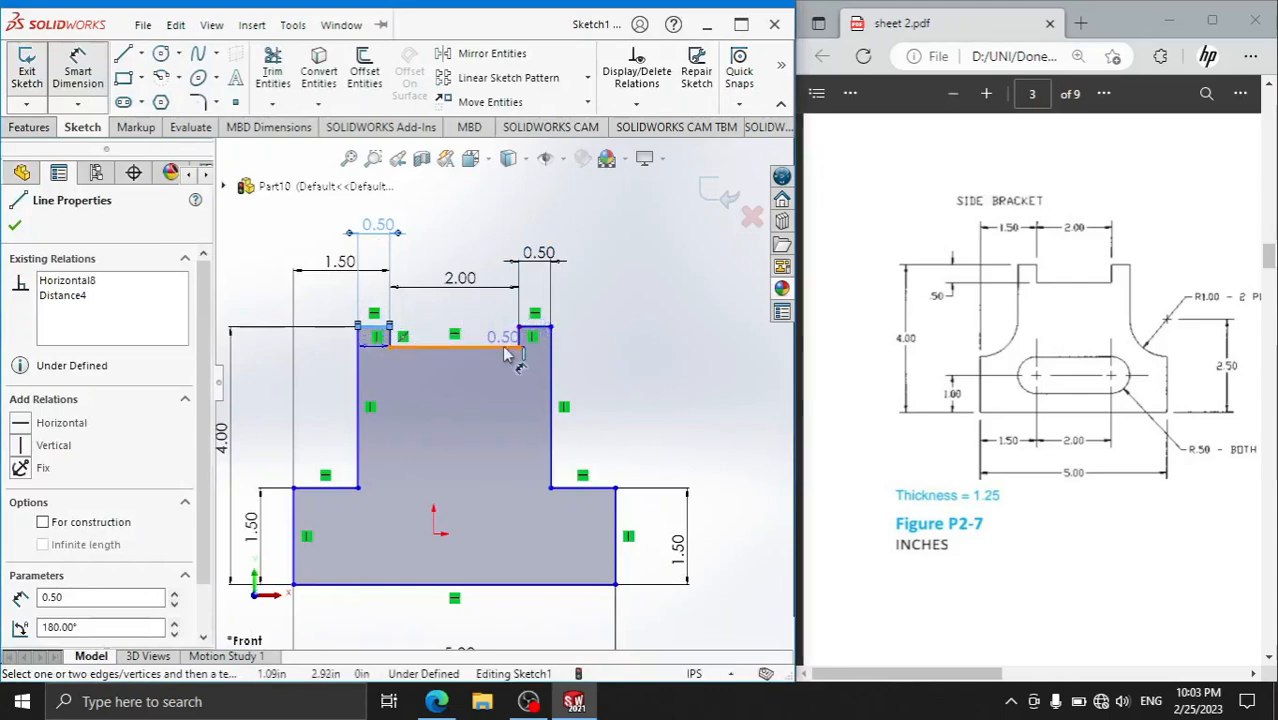
{"action": "left_click", "coordinate": [507, 347]}
{"action": "left_click", "coordinate": [607, 343]}
{"action": "type", "text": "0.5"}
{"action": "key", "text": "Return"}
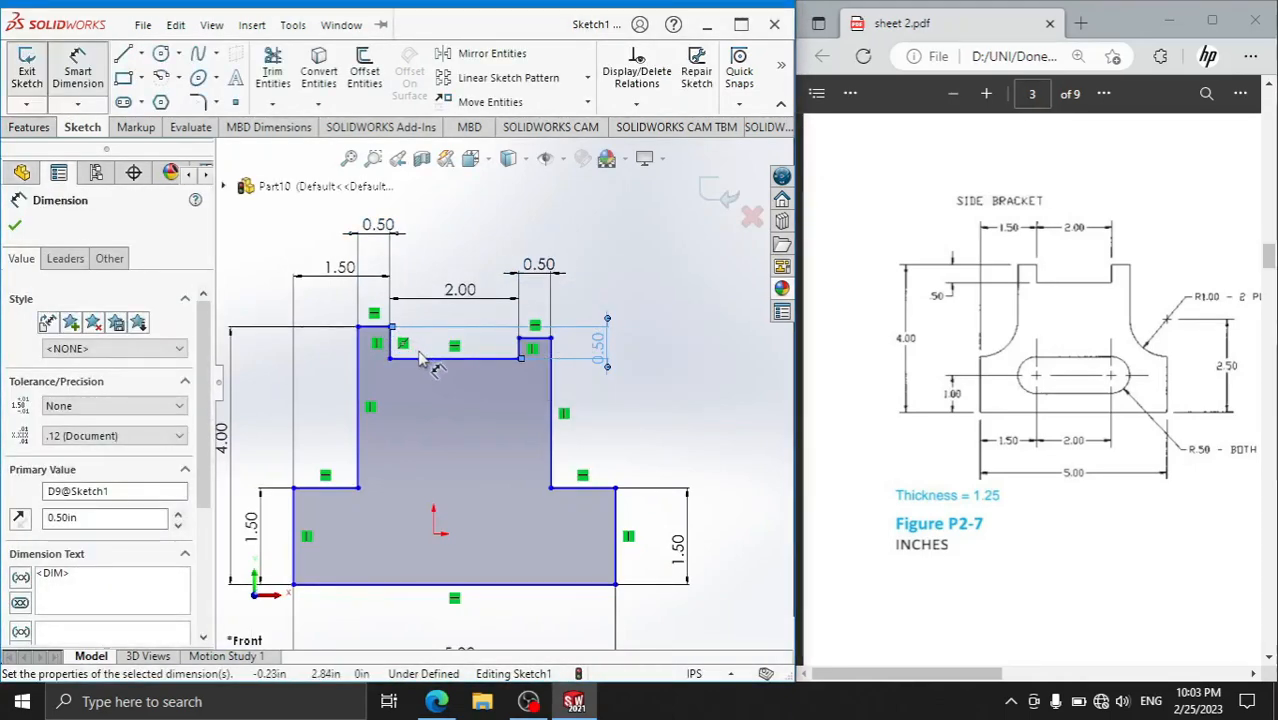
- Dimension the vertical distance from the right prong's top edge to the notch's bottom edge as 0.5 in
{"action": "left_click", "coordinate": [515, 357]}
{"action": "left_click", "coordinate": [651, 350]}
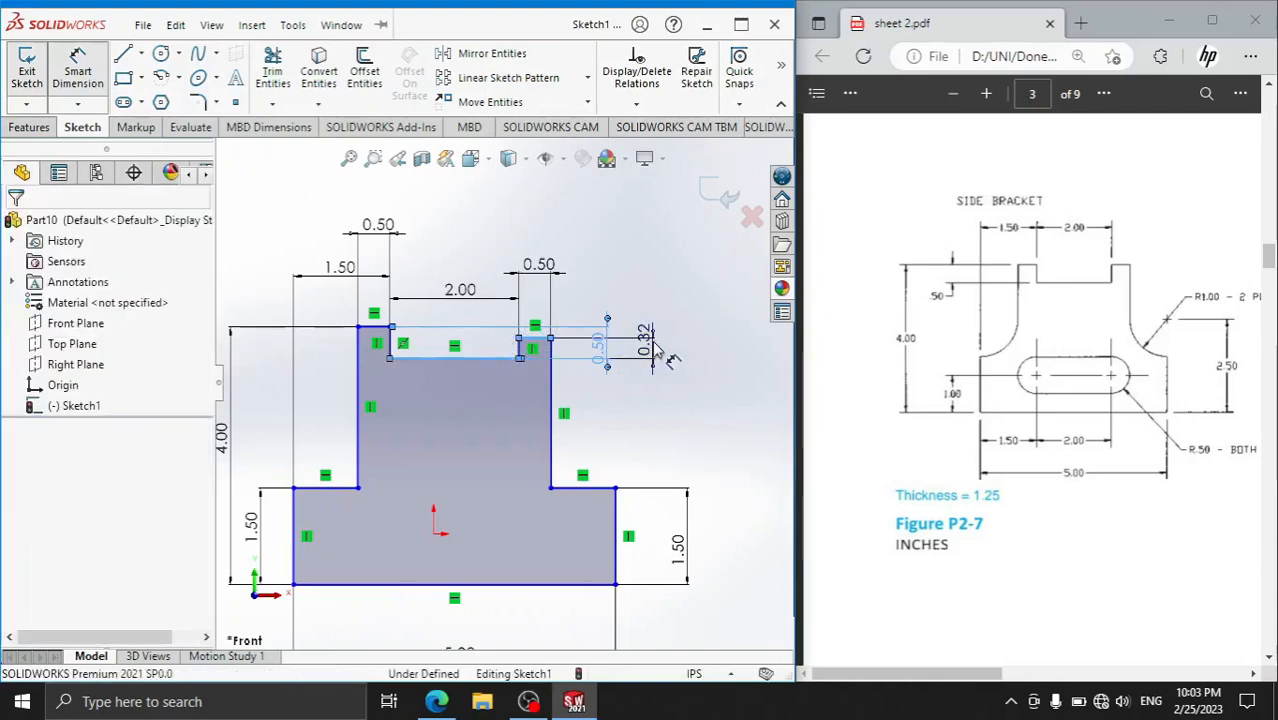
{"action": "type", "text": "0.5"}
{"action": "key", "text": "Return"}
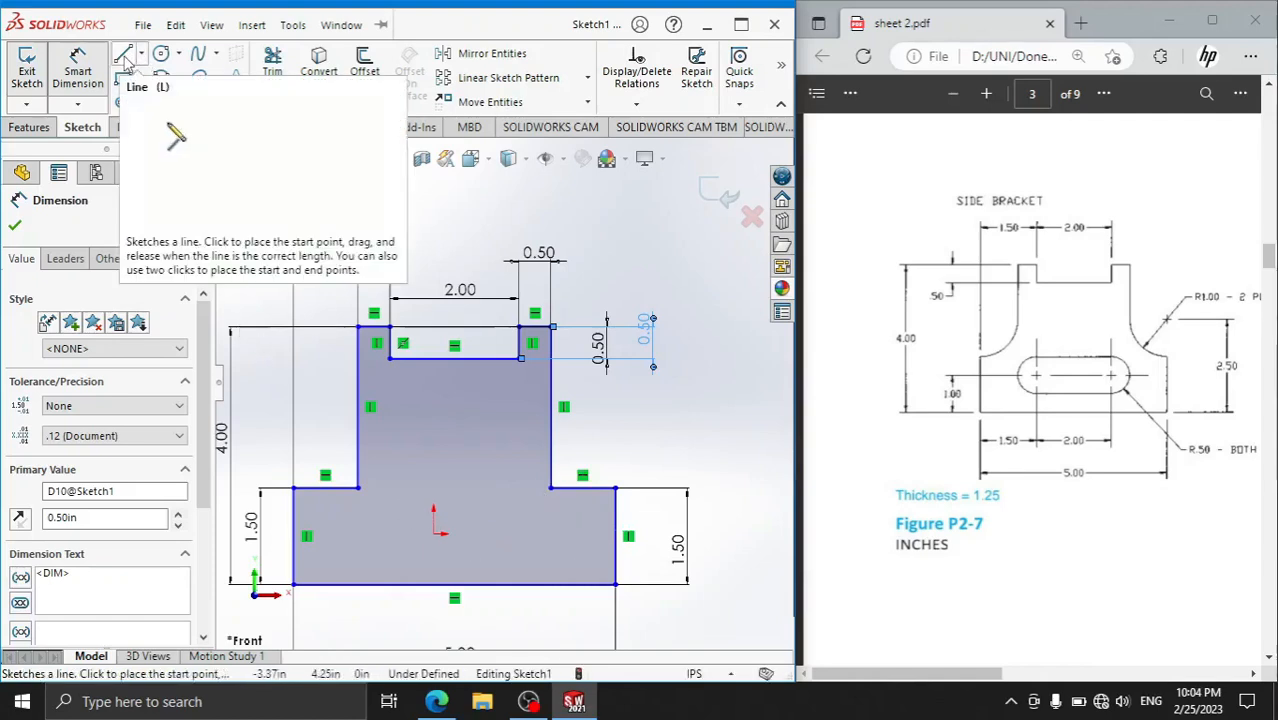
- Sketch a vertical line about 2.49 in long upward from the profile's lower right corner, past the right shoulder
{"action": "left_click", "coordinate": [124, 58]}
{"action": "left_click", "coordinate": [615, 585]}
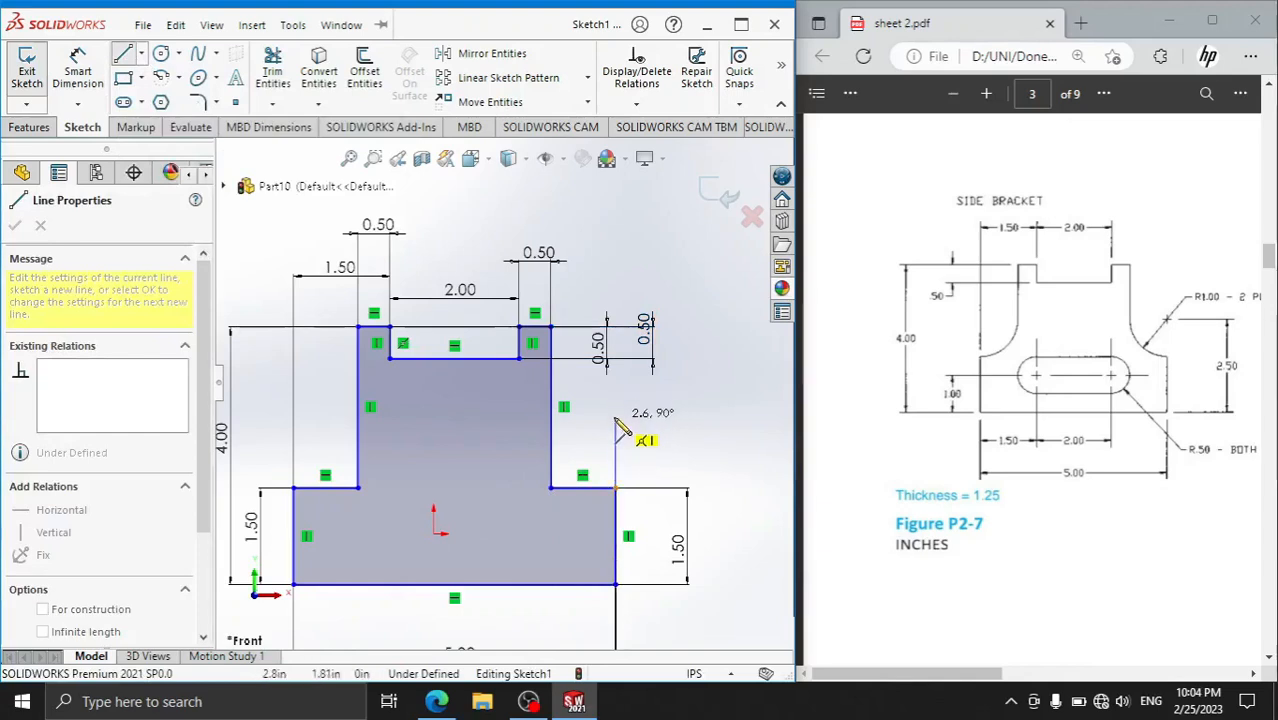
{"action": "left_click", "coordinate": [615, 425]}
{"action": "key", "text": "Escape"}
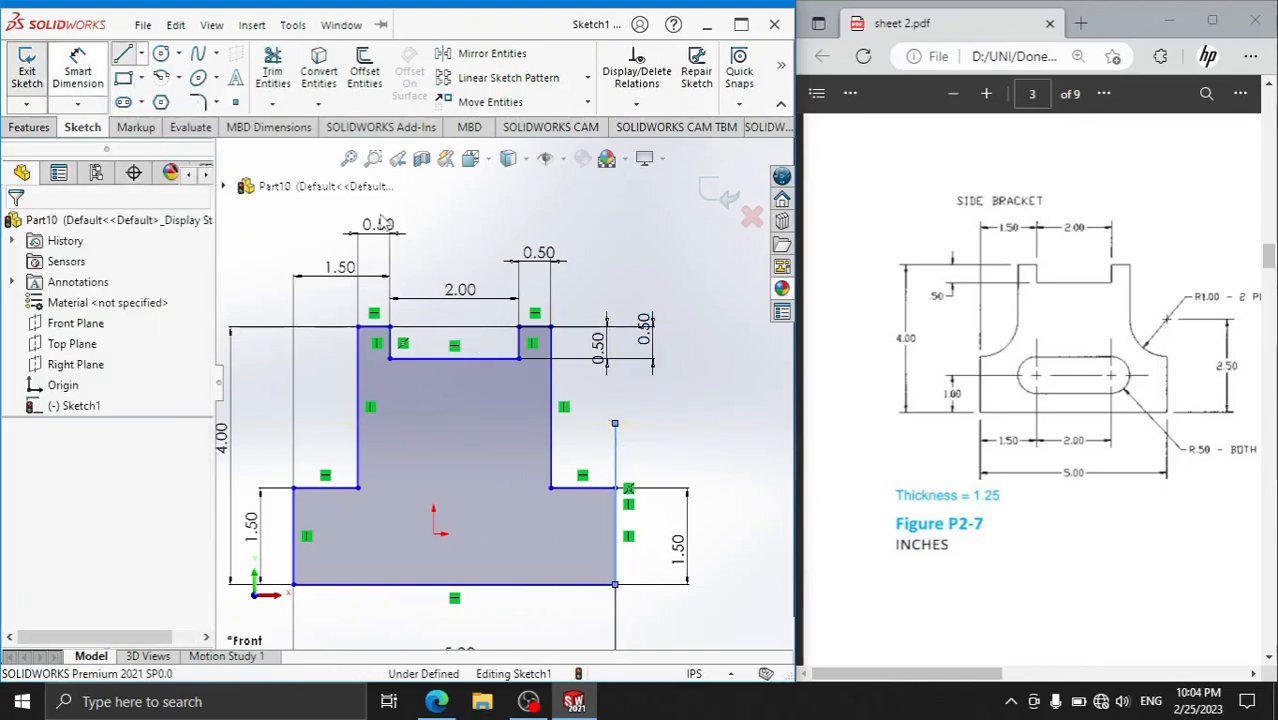
- Dimension the new vertical line's length as 2.5 in
{"action": "left_click", "coordinate": [616, 440]}
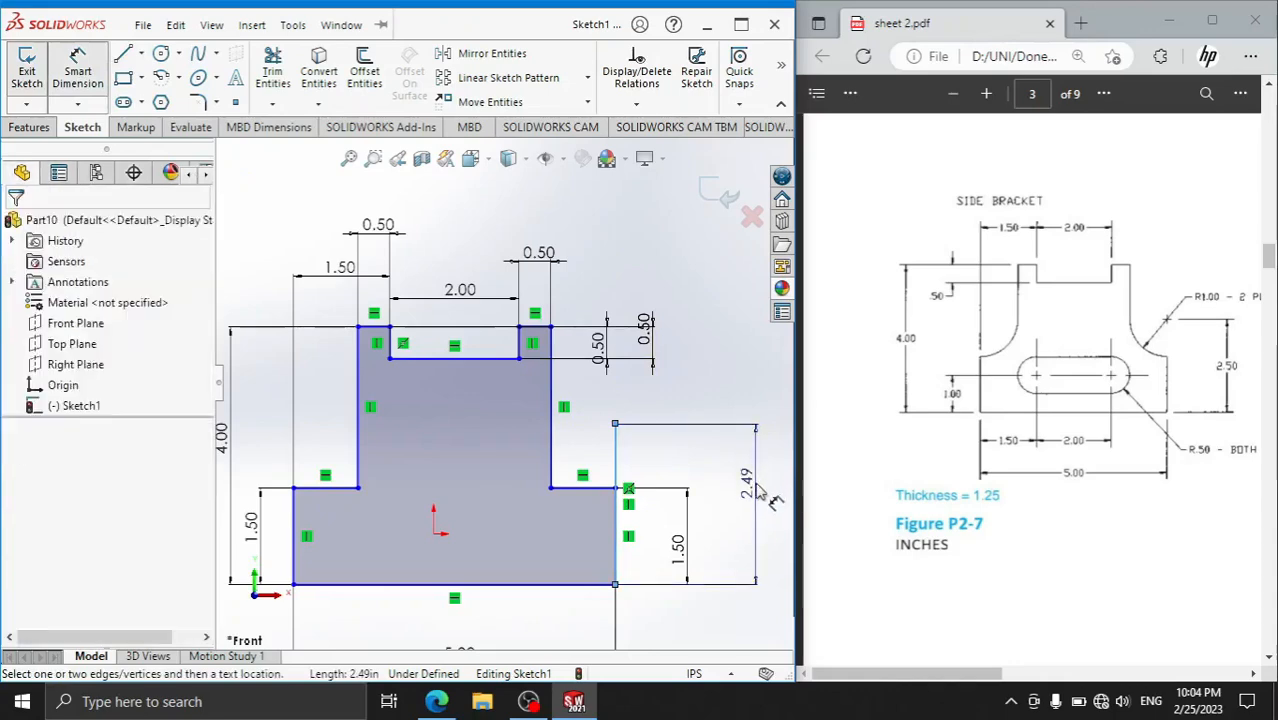
{"action": "left_click", "coordinate": [757, 490]}
{"action": "type", "text": "2.5"}
{"action": "key", "text": "Return"}
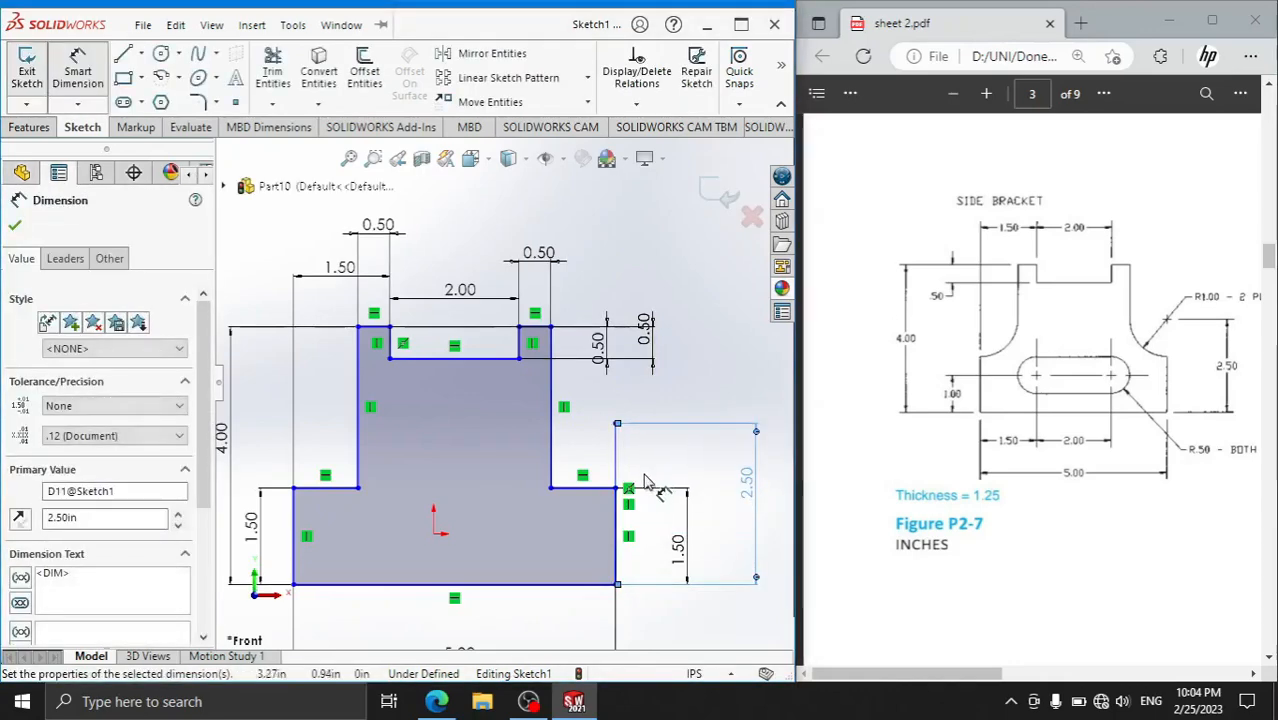
- Sketch a circle of 1 in radius centred on the line's upper end and reaching the right shoulder's outer corner
{"action": "left_click", "coordinate": [160, 55]}
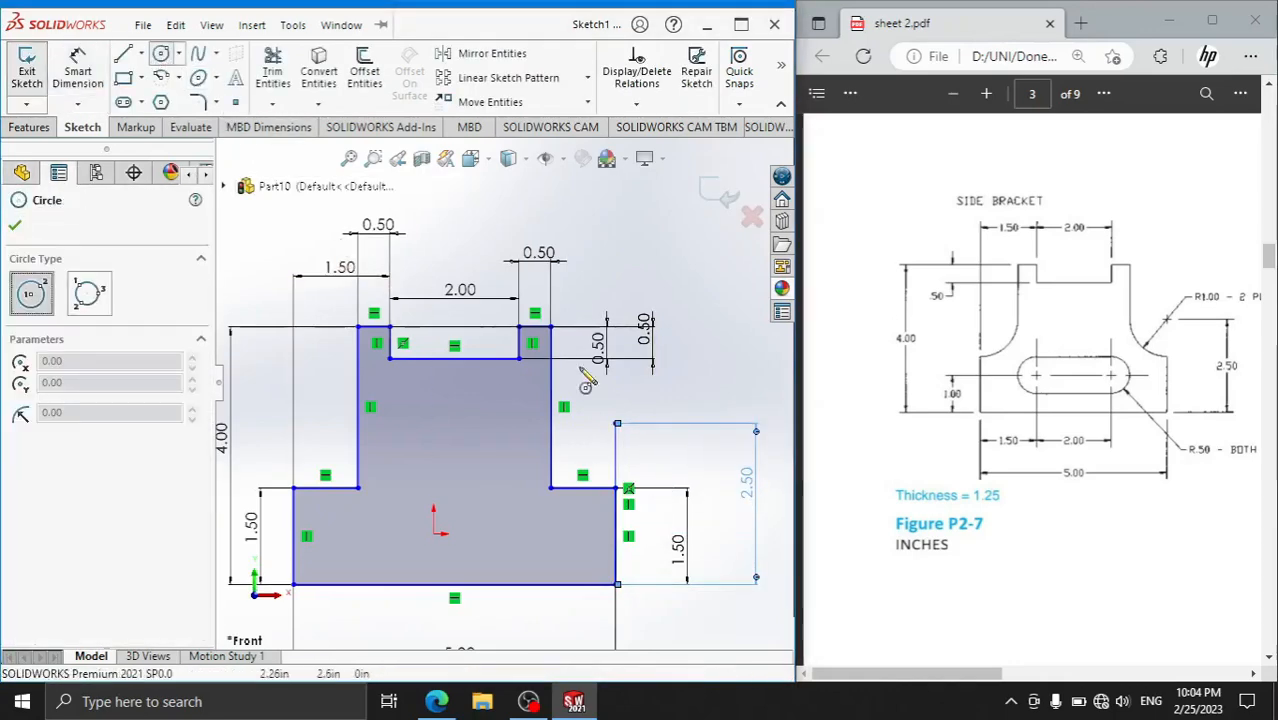
{"action": "left_click", "coordinate": [616, 424]}
{"action": "left_click", "coordinate": [616, 488]}
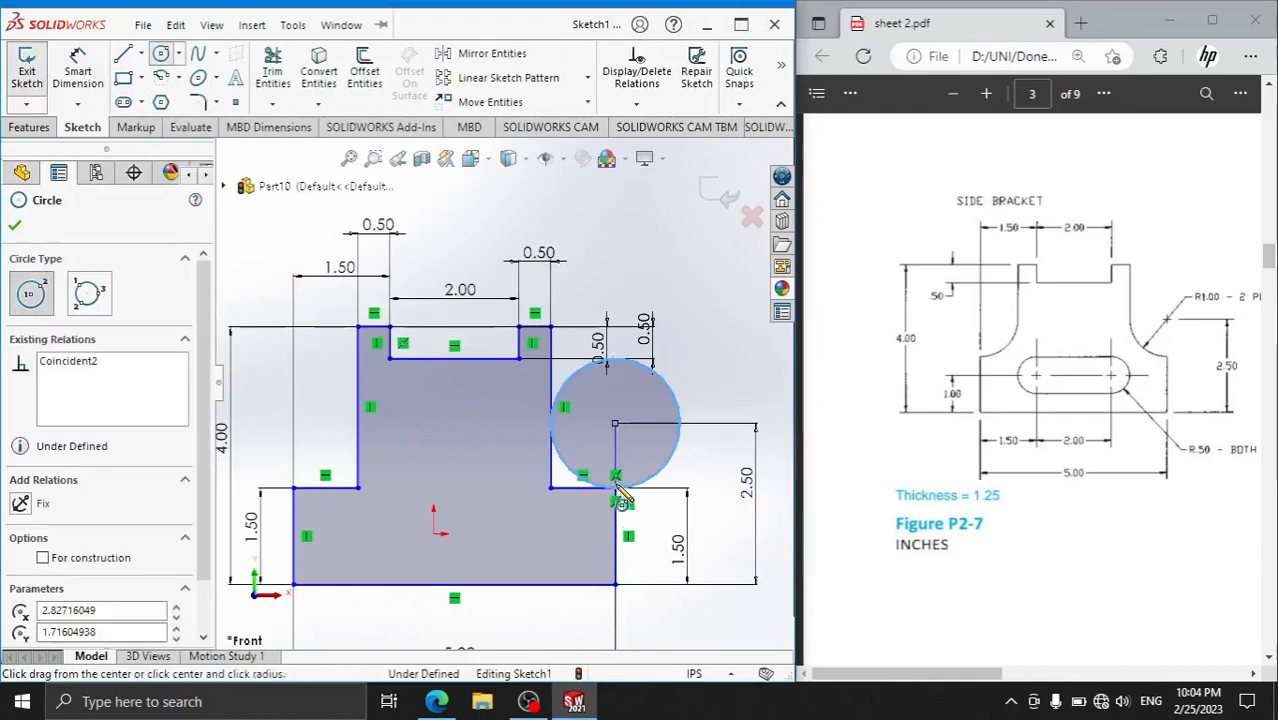
{"action": "right_click", "coordinate": [724, 381]}
{"action": "left_click", "coordinate": [733, 380]}
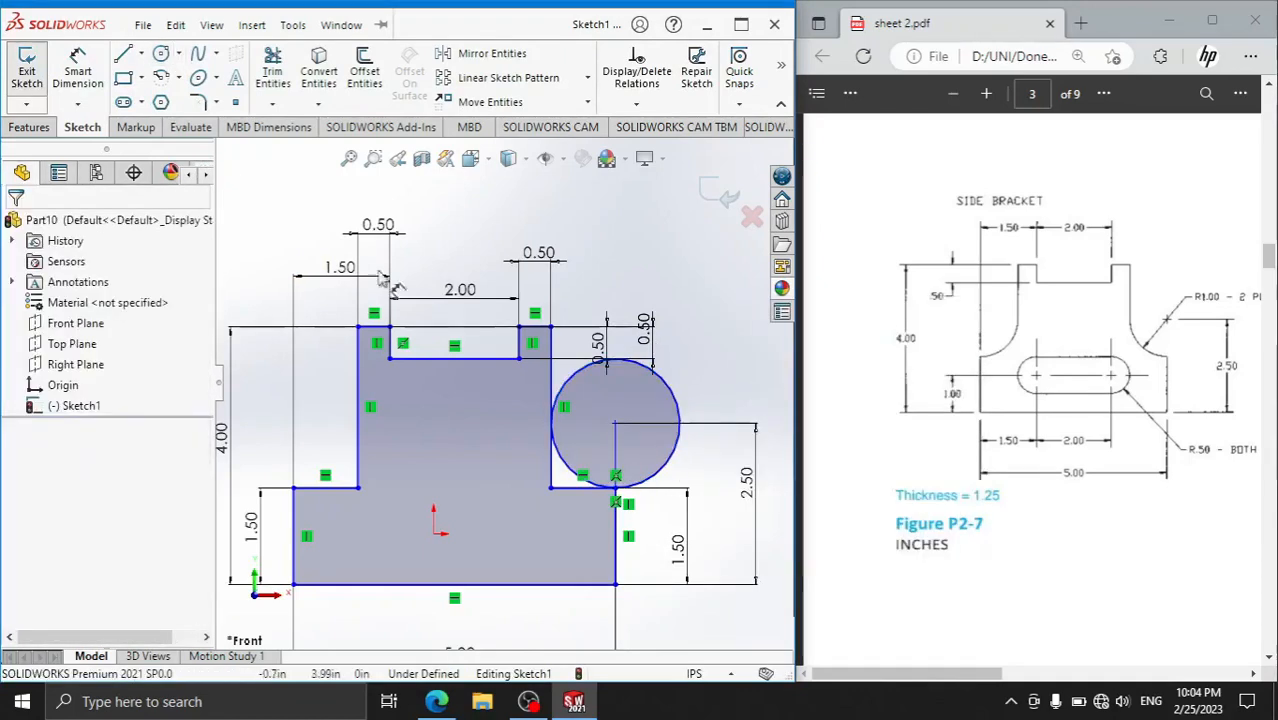
- Try to make the circle tangent to the profile's inner right vertical edge, and undo the relation
{"action": "left_click", "coordinate": [558, 452]}
{"action": "left_click", "coordinate": [553, 470], "text": "ctrl"}
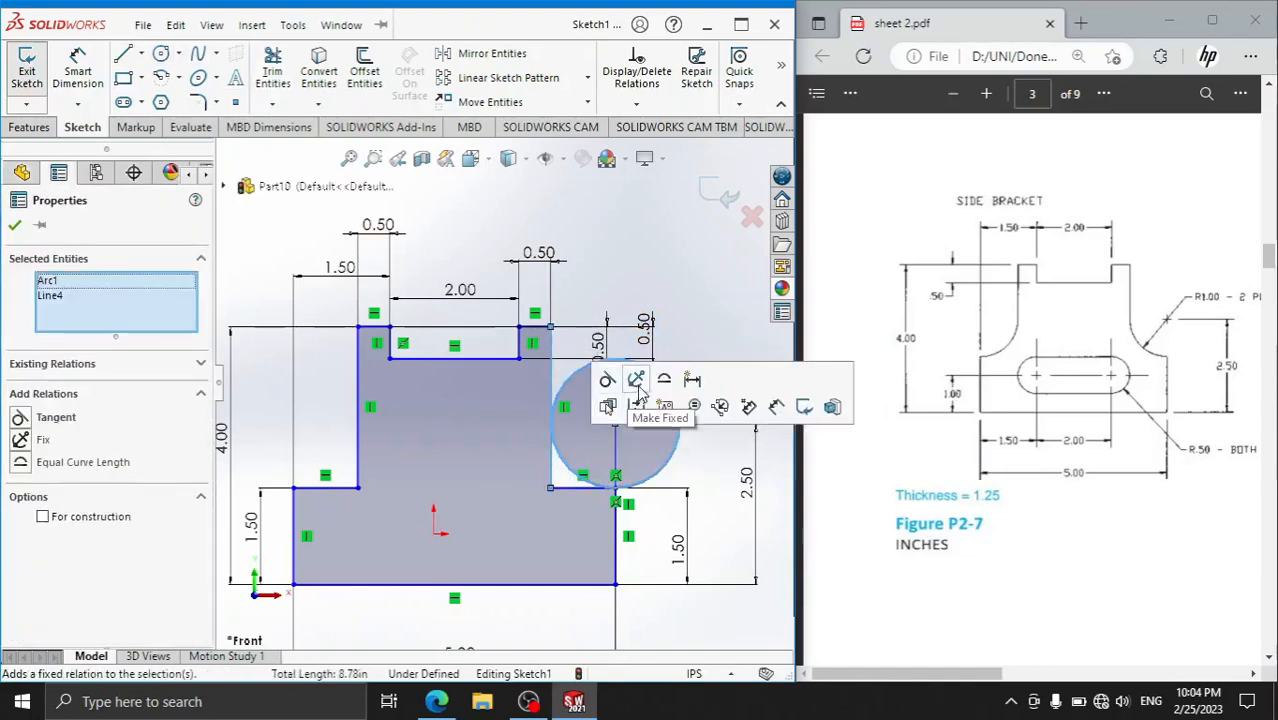
{"action": "left_click", "coordinate": [607, 380]}
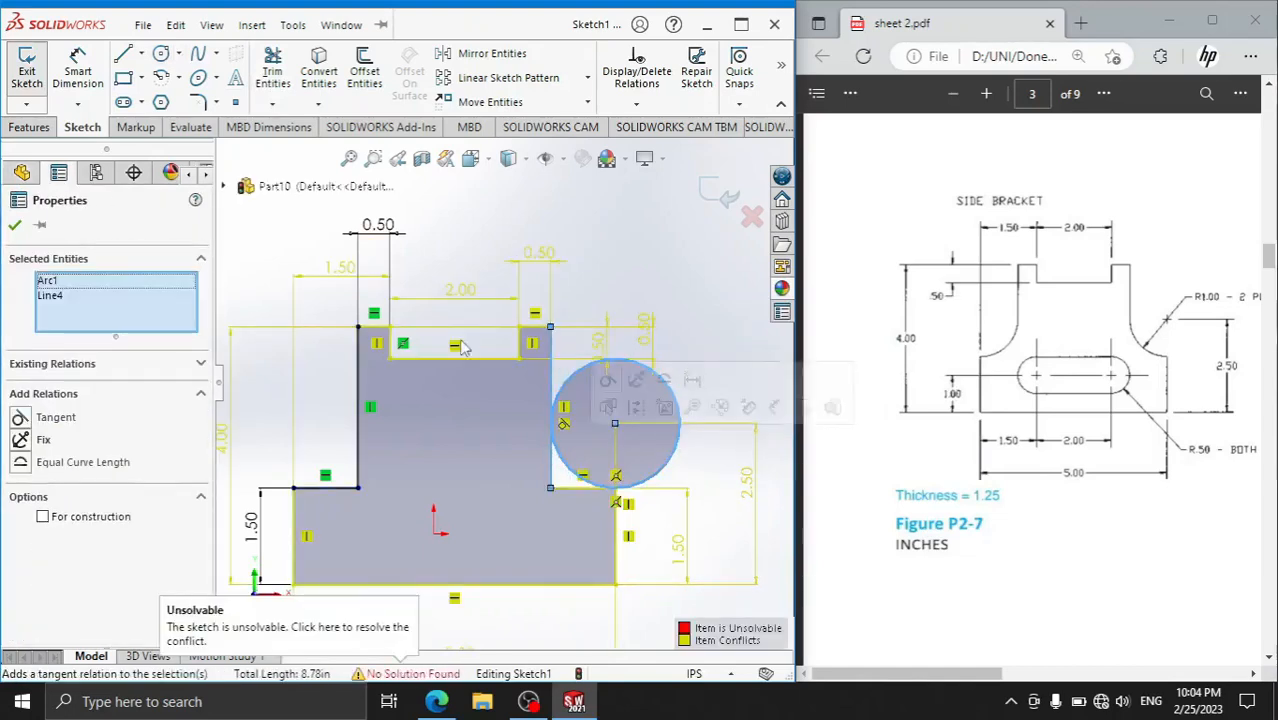
{"action": "left_click", "coordinate": [17, 230]}
{"action": "key", "text": "ctrl+z"}
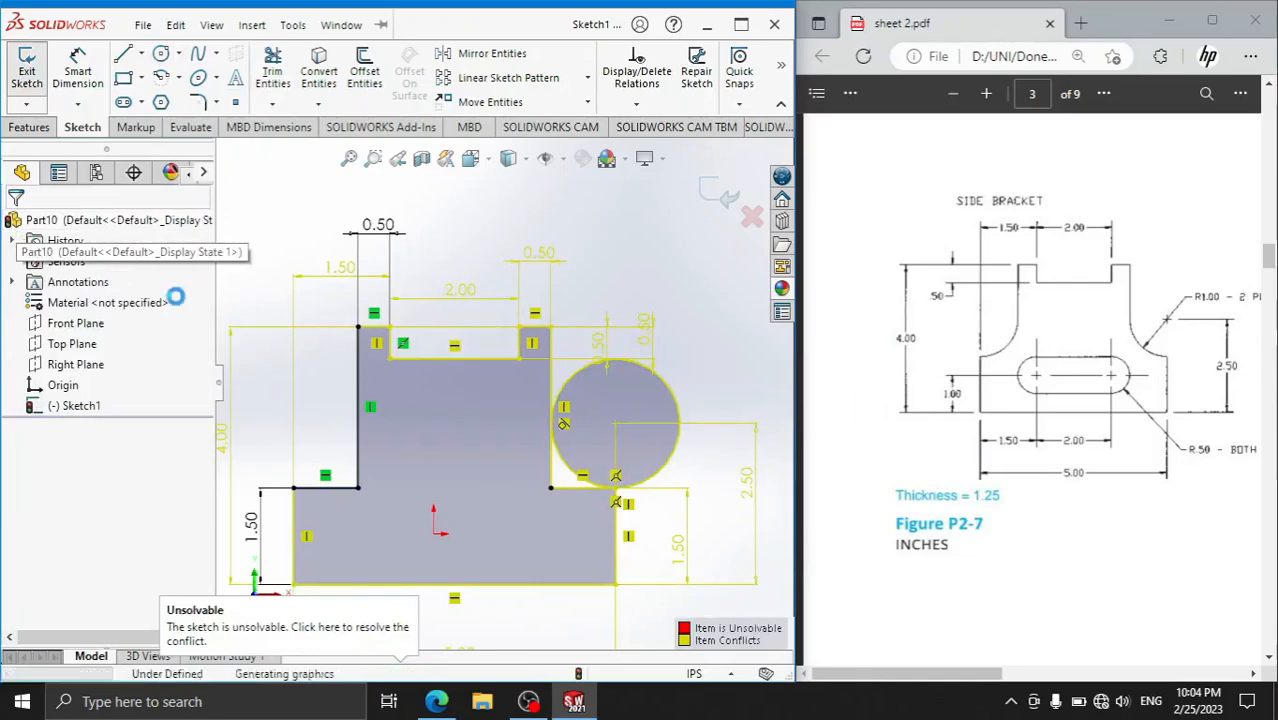
- Trim the right shoulder's square corner and the outer part of the circle to leave a concave quarter arc
{"action": "left_click", "coordinate": [272, 70]}
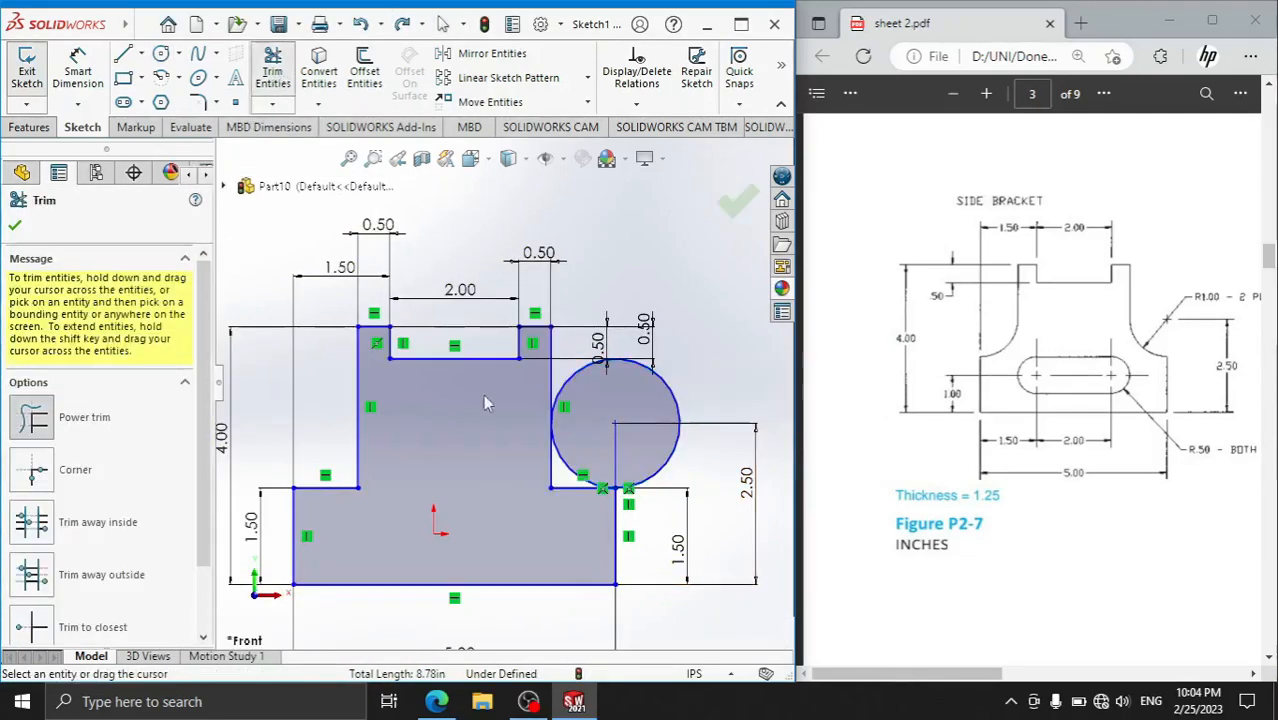
{"action": "left_click_drag", "start_coordinate": [533, 477], "coordinate": [563, 497]}
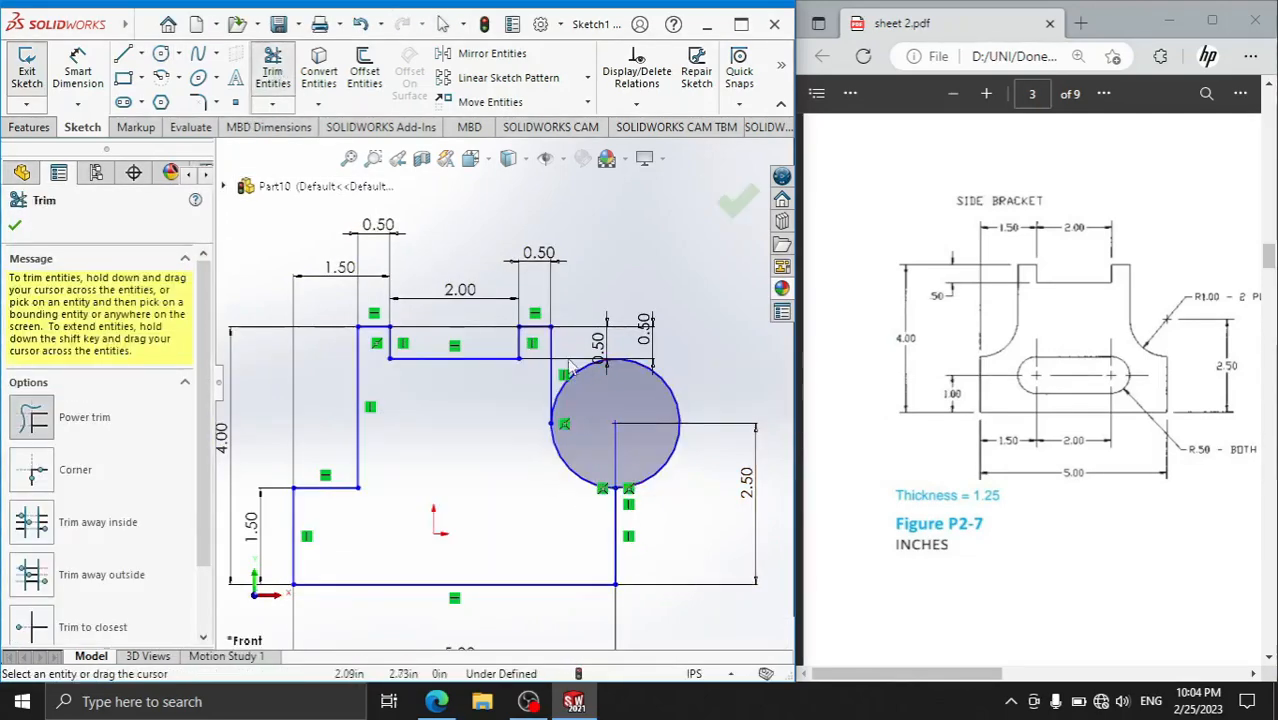
{"action": "mouse_move", "coordinate": [593, 316]}
{"action": "left_mouse_down"}
{"action": "mouse_move", "coordinate": [596, 403]}
{"action": "mouse_move", "coordinate": [613, 401]}
{"action": "left_mouse_up"}
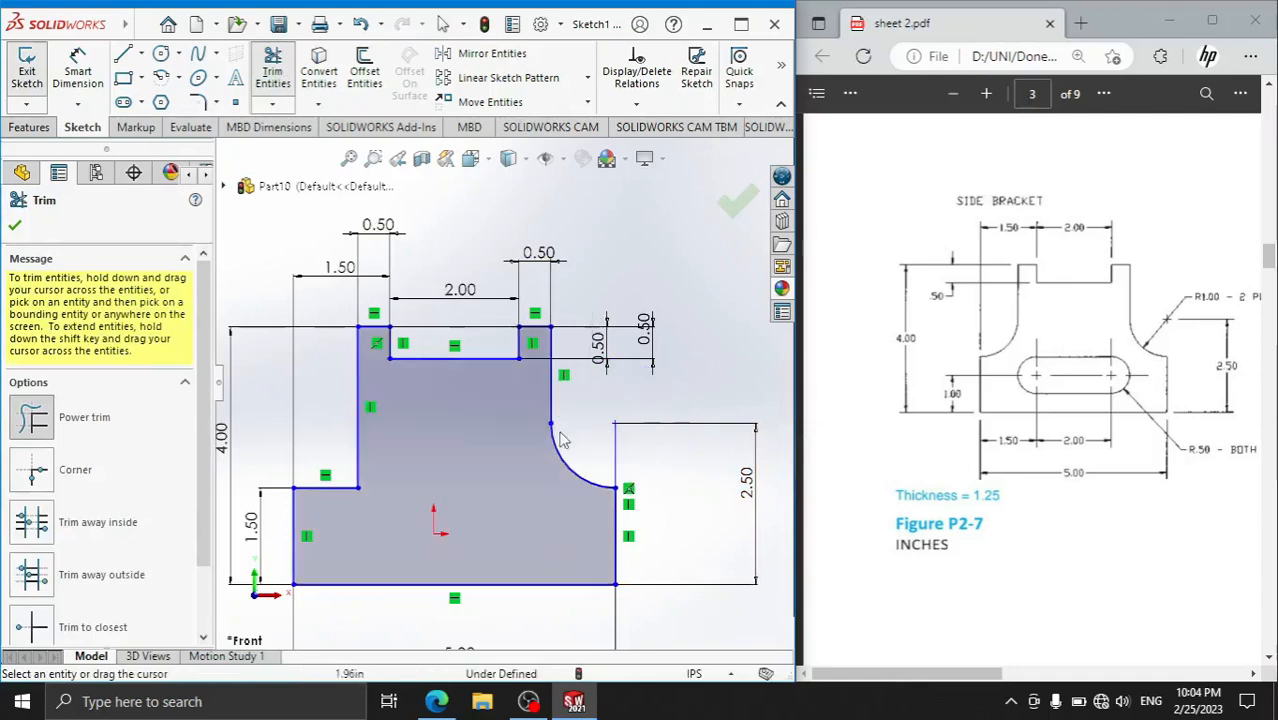
- Draw a vertical centerline from the midpoint of the notch's bottom edge to the midpoint of the profile's base
{"action": "left_click", "coordinate": [141, 53]}
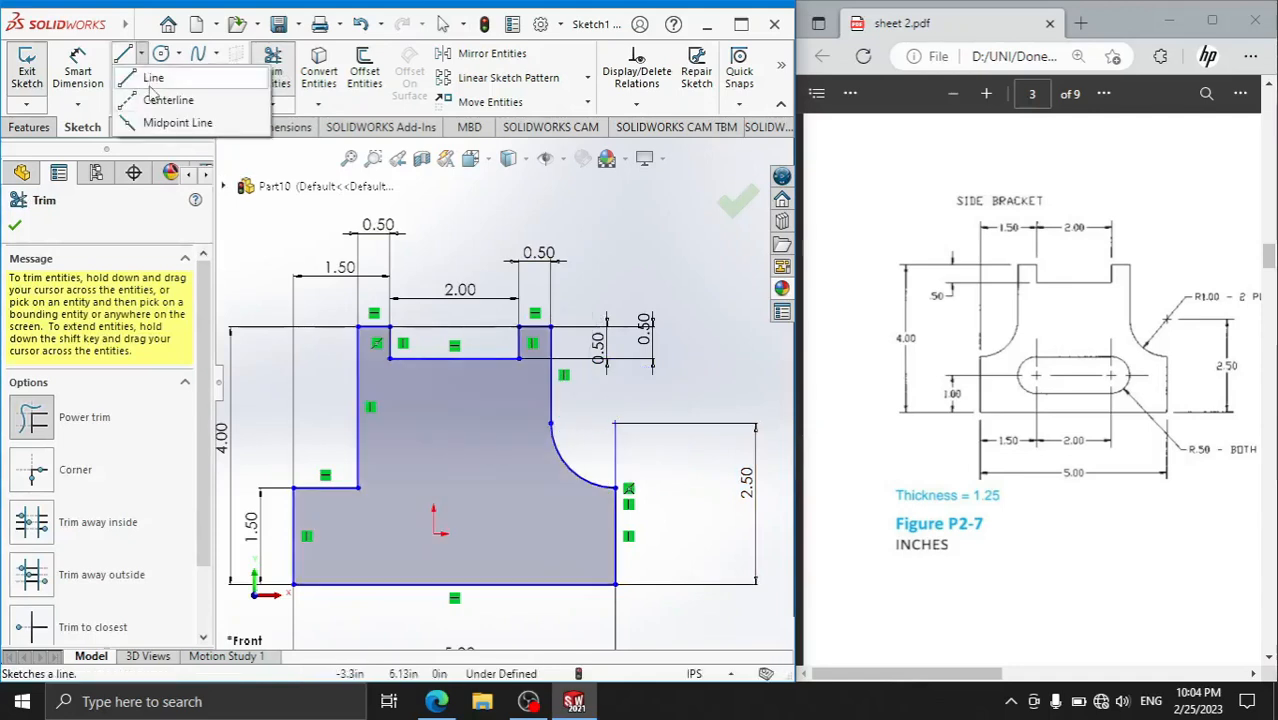
{"action": "left_click", "coordinate": [190, 97]}
{"action": "left_click", "coordinate": [454, 358]}
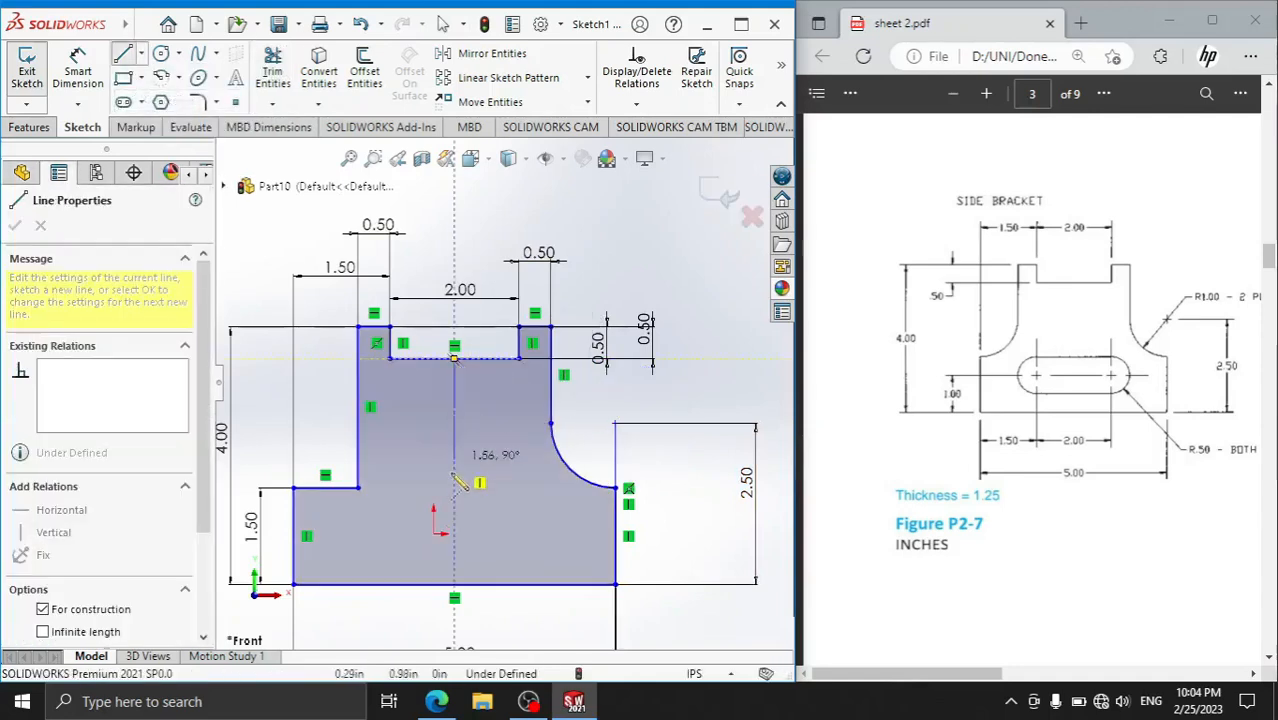
{"action": "left_click", "coordinate": [454, 584]}
{"action": "right_click", "coordinate": [488, 410]}
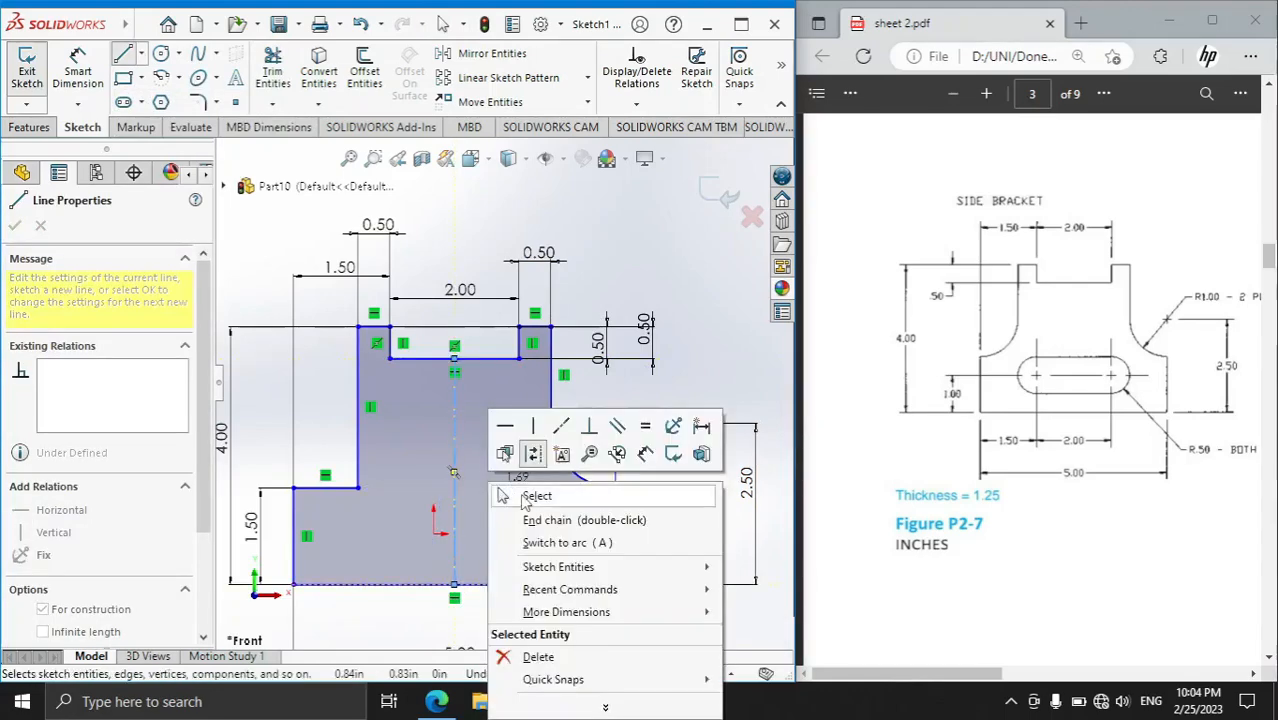
{"action": "left_click", "coordinate": [540, 505]}
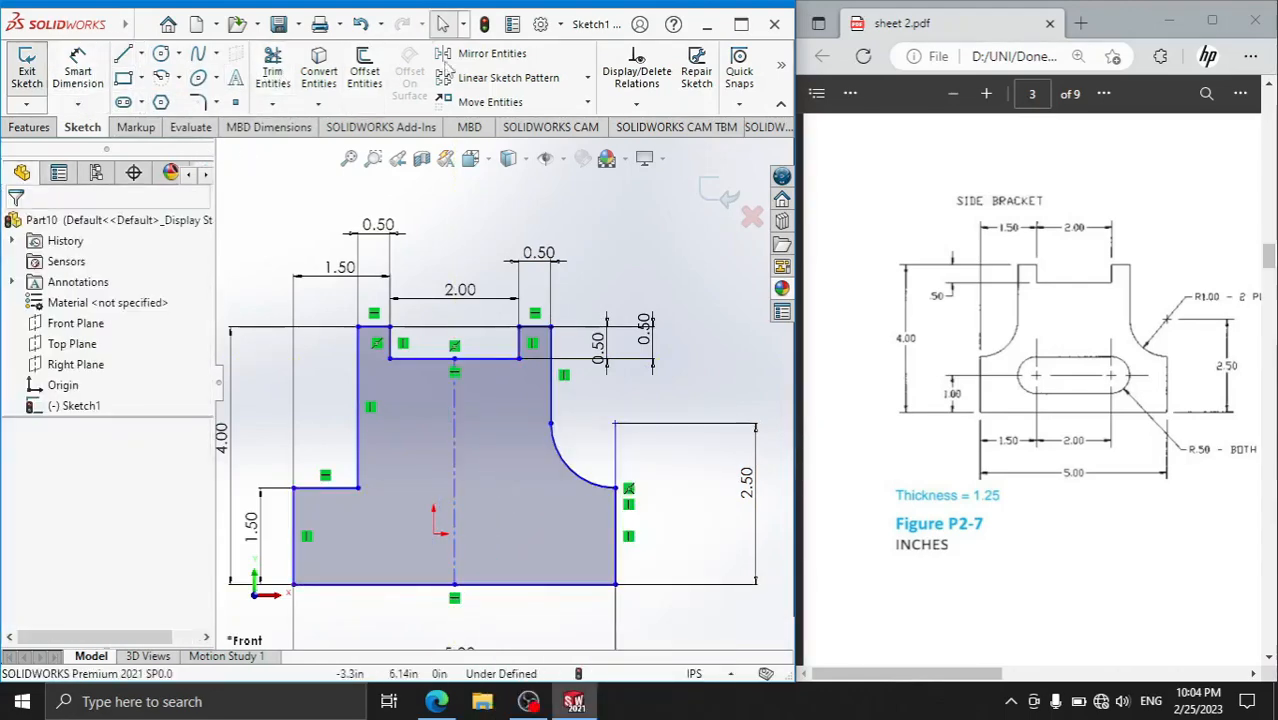
- Mirror the right concave arc about the vertical centerline, keeping the original
{"action": "left_click", "coordinate": [488, 54]}
{"action": "left_click", "coordinate": [566, 476]}
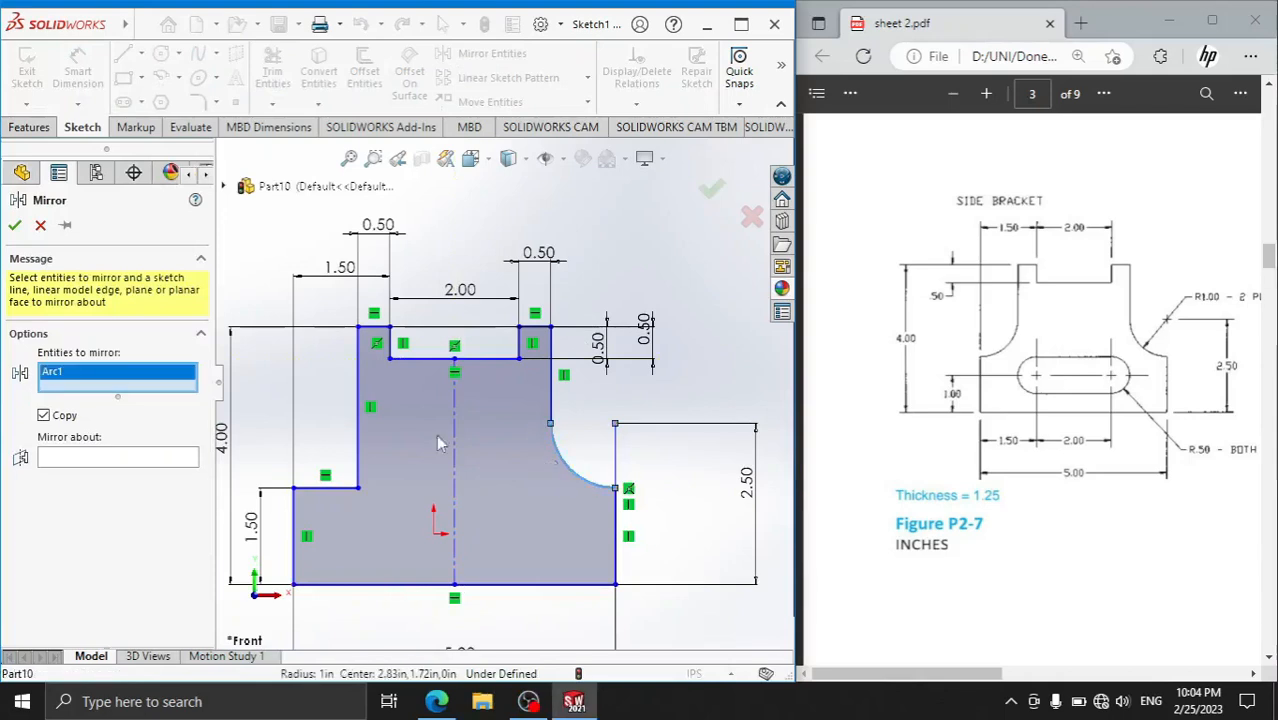
{"action": "left_click", "coordinate": [136, 462]}
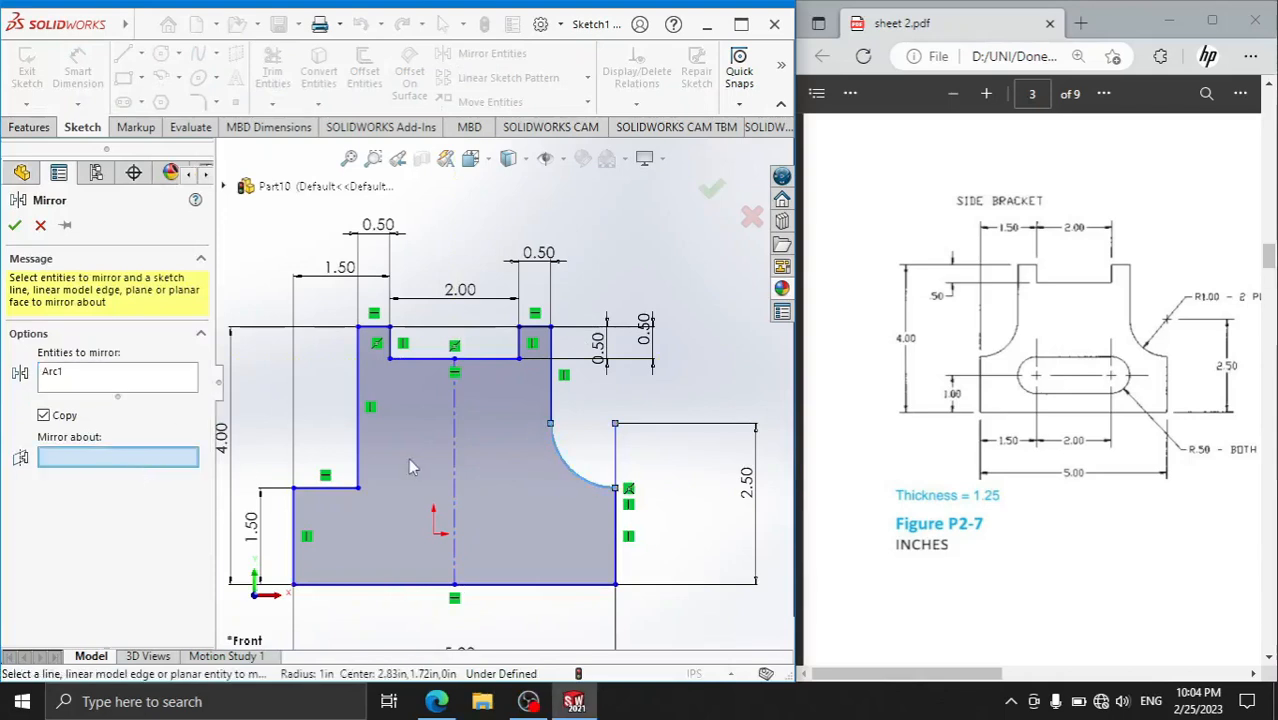
{"action": "left_click", "coordinate": [453, 463]}
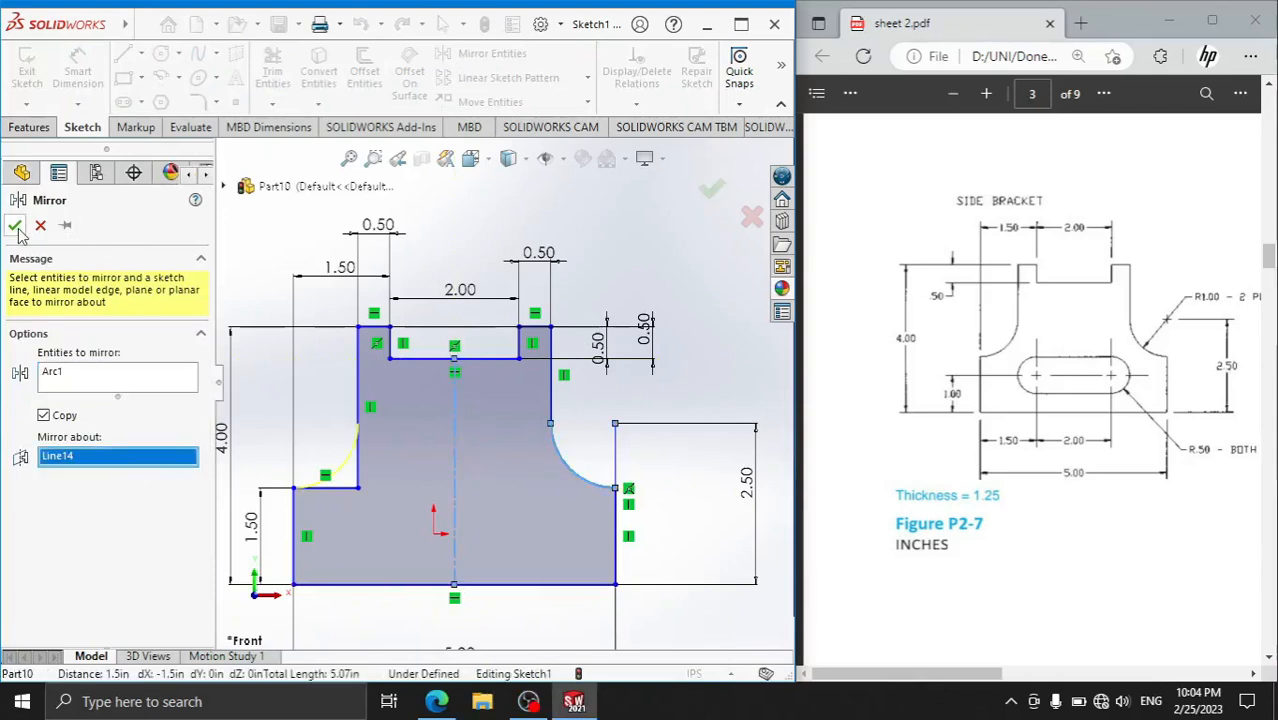
{"action": "left_click", "coordinate": [15, 226]}
- Trim the left shoulder's square corner back to the mirrored arc
{"action": "left_click", "coordinate": [268, 74]}
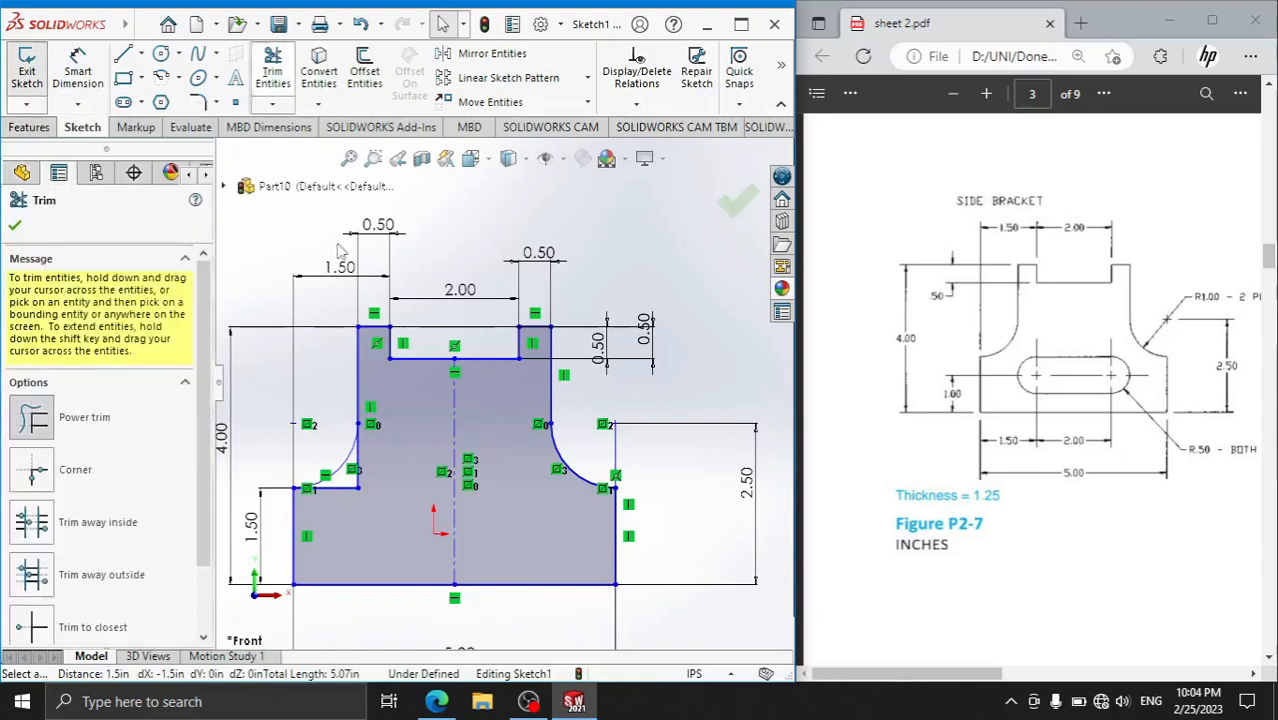
{"action": "mouse_move", "coordinate": [394, 442]}
{"action": "left_mouse_down"}
{"action": "mouse_move", "coordinate": [345, 502]}
{"action": "mouse_move", "coordinate": [384, 488]}
{"action": "left_mouse_up"}
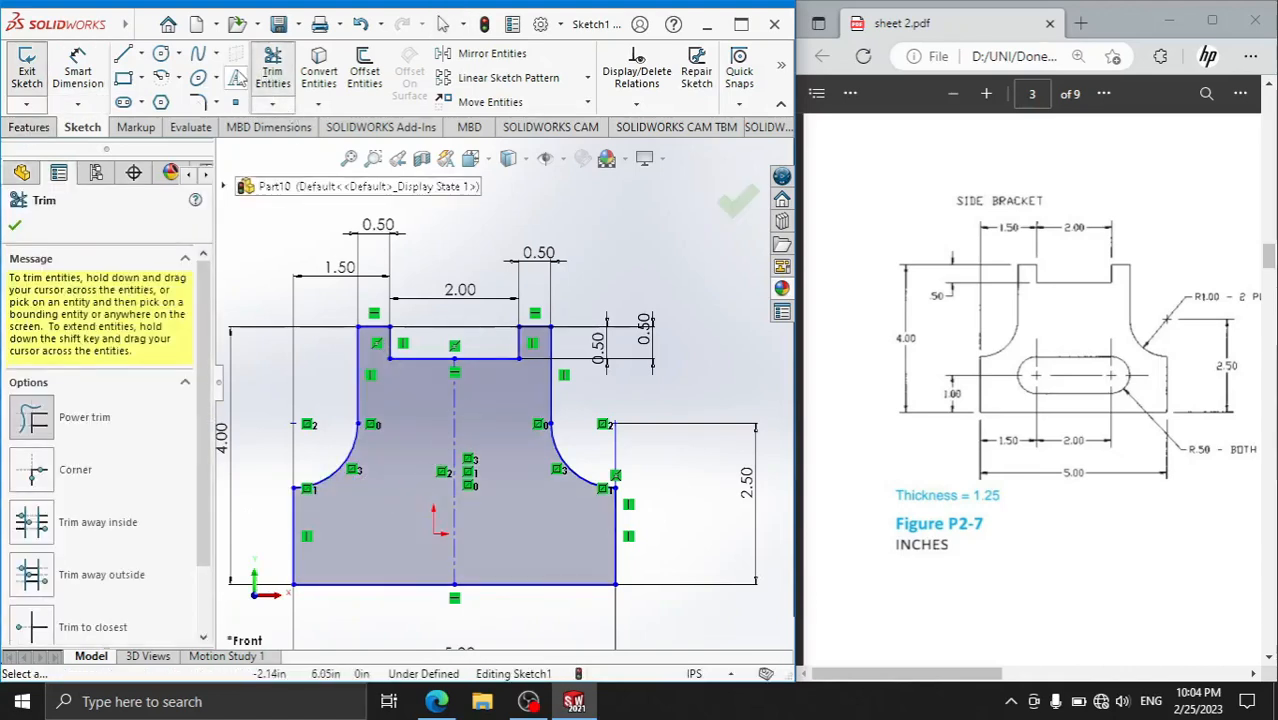
- Try a horizontal straight slot starting on the centerline at shoulder height, discard it, and undo the last trim
{"action": "left_click", "coordinate": [124, 102]}
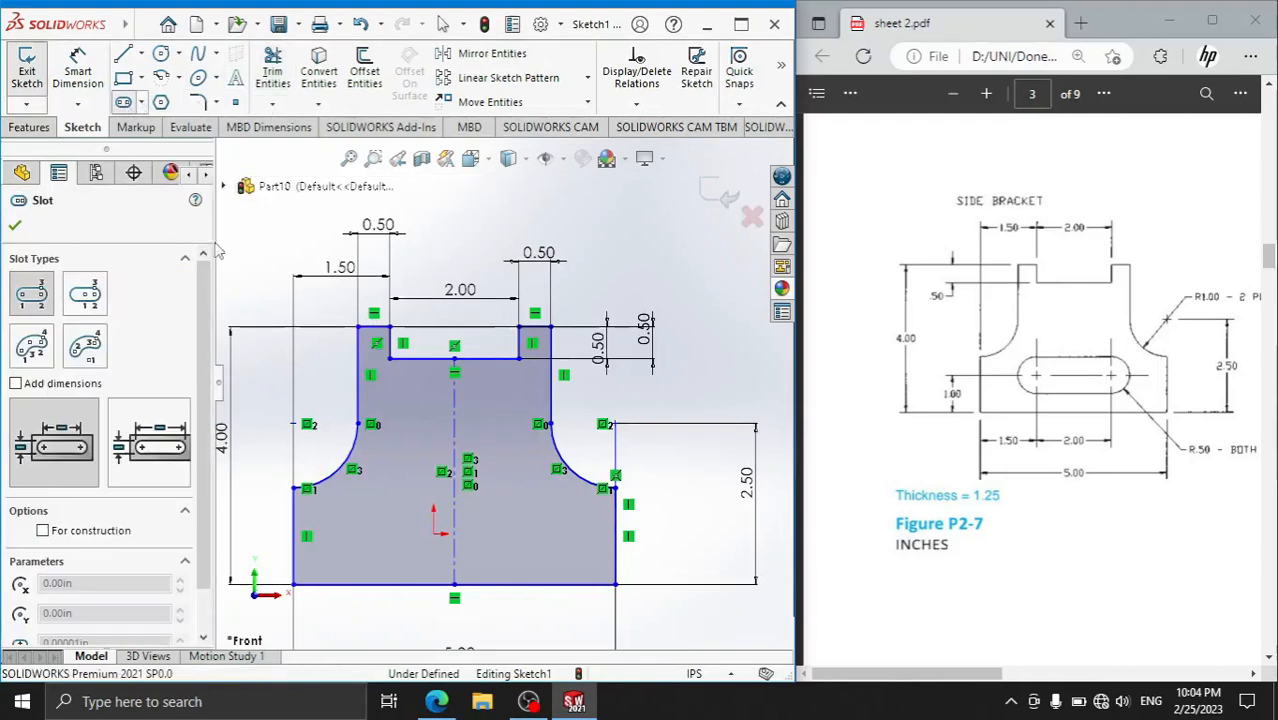
{"action": "left_click", "coordinate": [455, 488]}
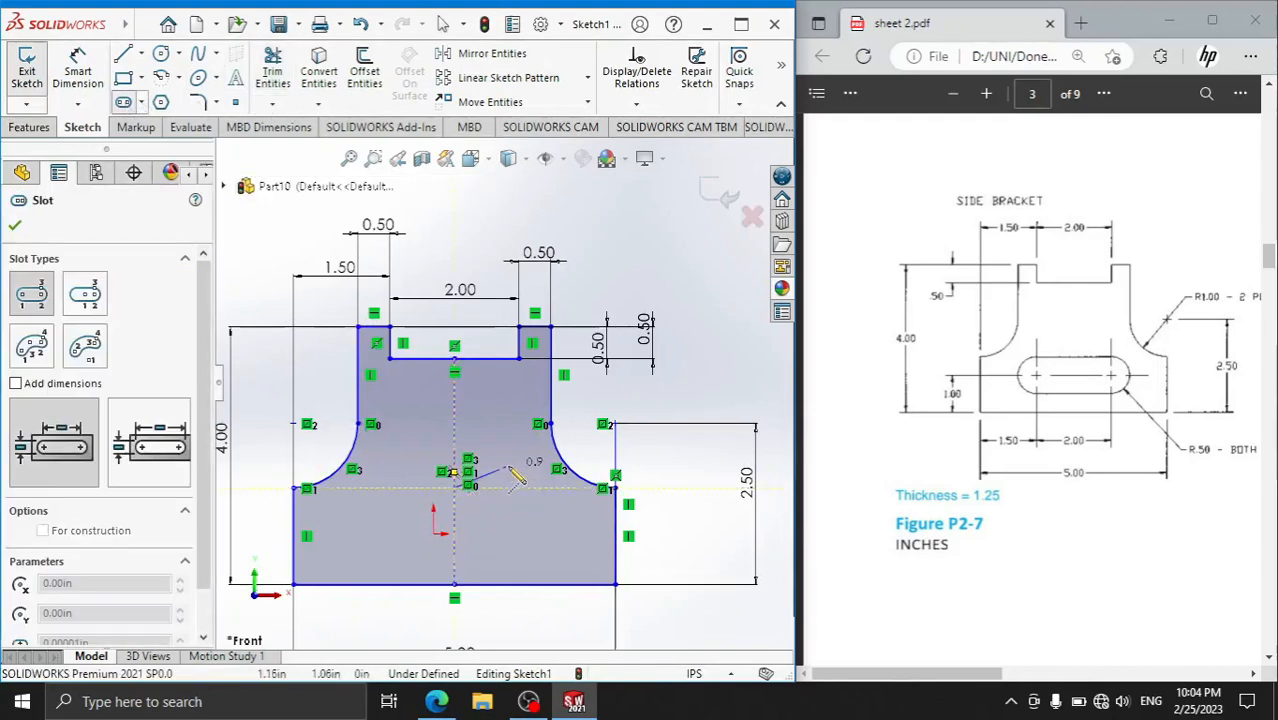
{"action": "left_click", "coordinate": [519, 488]}
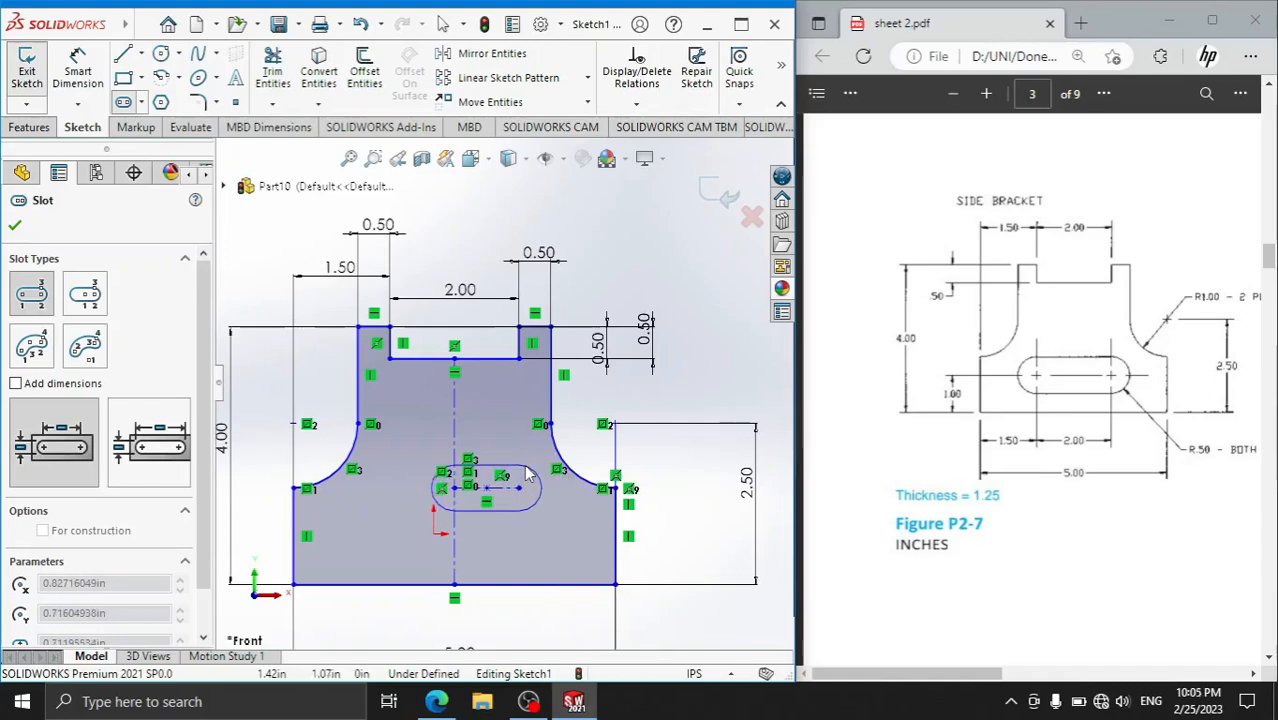
{"action": "key", "text": "Escape"}
{"action": "key", "text": "ctrl+z"}
{"action": "key", "text": "ctrl+z"}
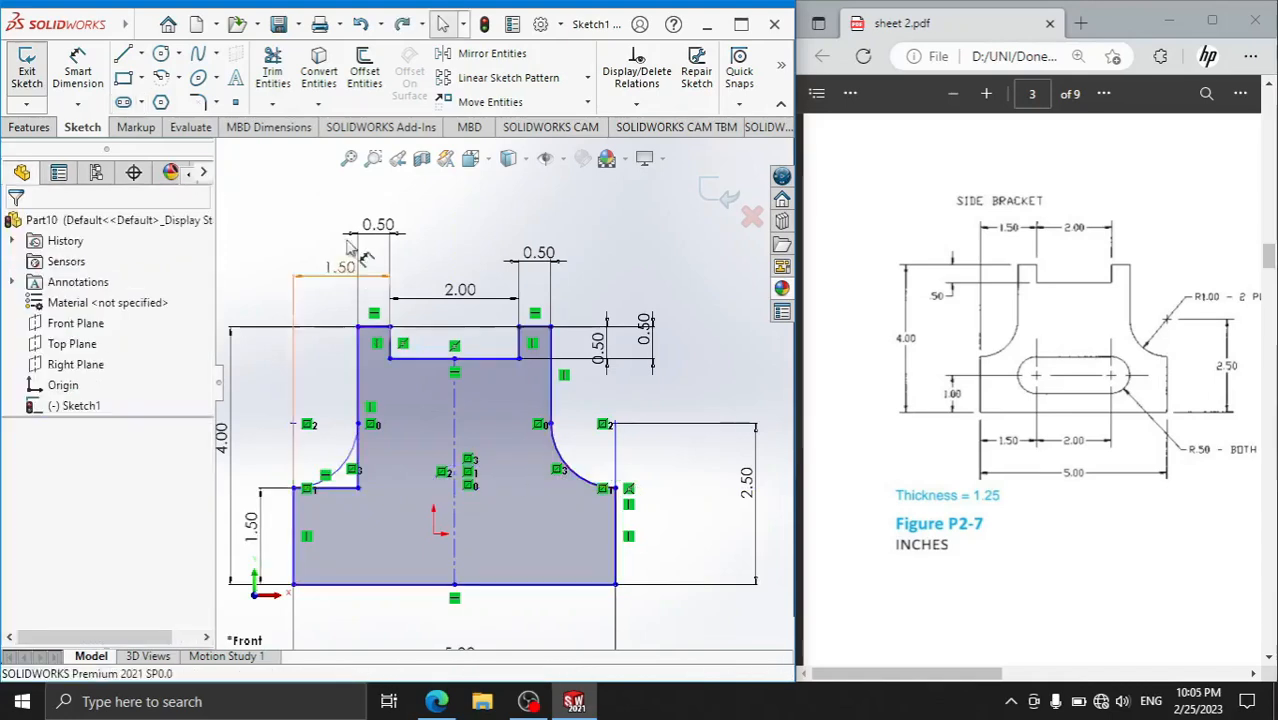
- Trim the leftover vertical and horizontal edges of the left shoulder's square corner beside the mirrored arc
{"action": "left_click", "coordinate": [272, 70]}
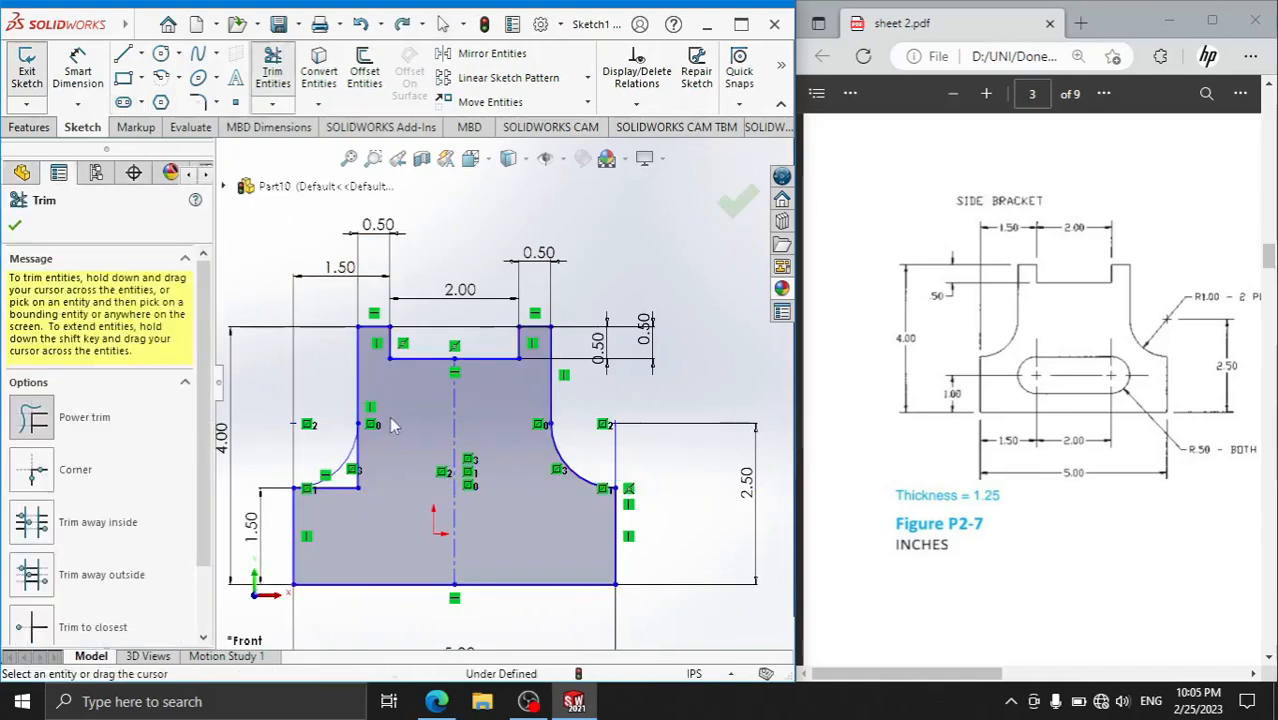
{"action": "mouse_move", "coordinate": [390, 428]}
{"action": "left_mouse_down"}
{"action": "mouse_move", "coordinate": [340, 502]}
{"action": "mouse_move", "coordinate": [230, 331]}
{"action": "left_mouse_up"}
{"action": "left_click", "coordinate": [15, 226]}
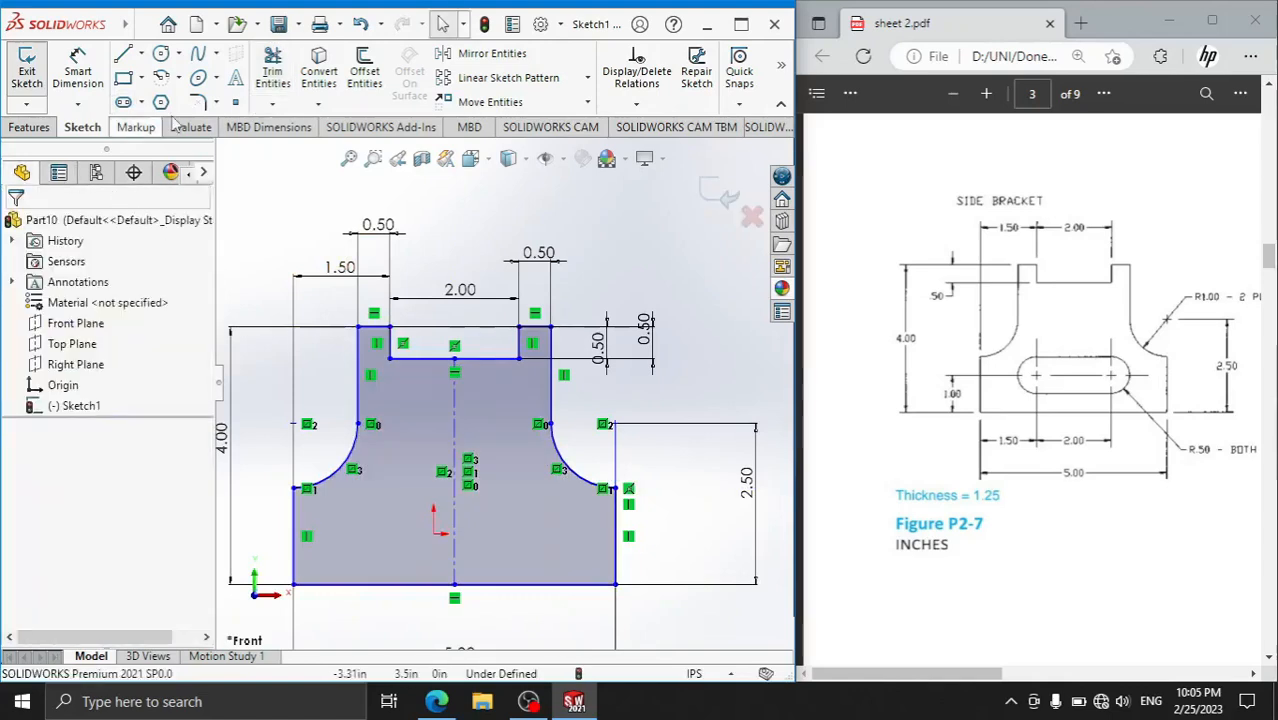
- Sketch a horizontal centerpoint straight slot centered on the vertical centerline, about 2 in between arc centers with end radii of about 0.45 in
{"action": "left_click", "coordinate": [142, 103]}
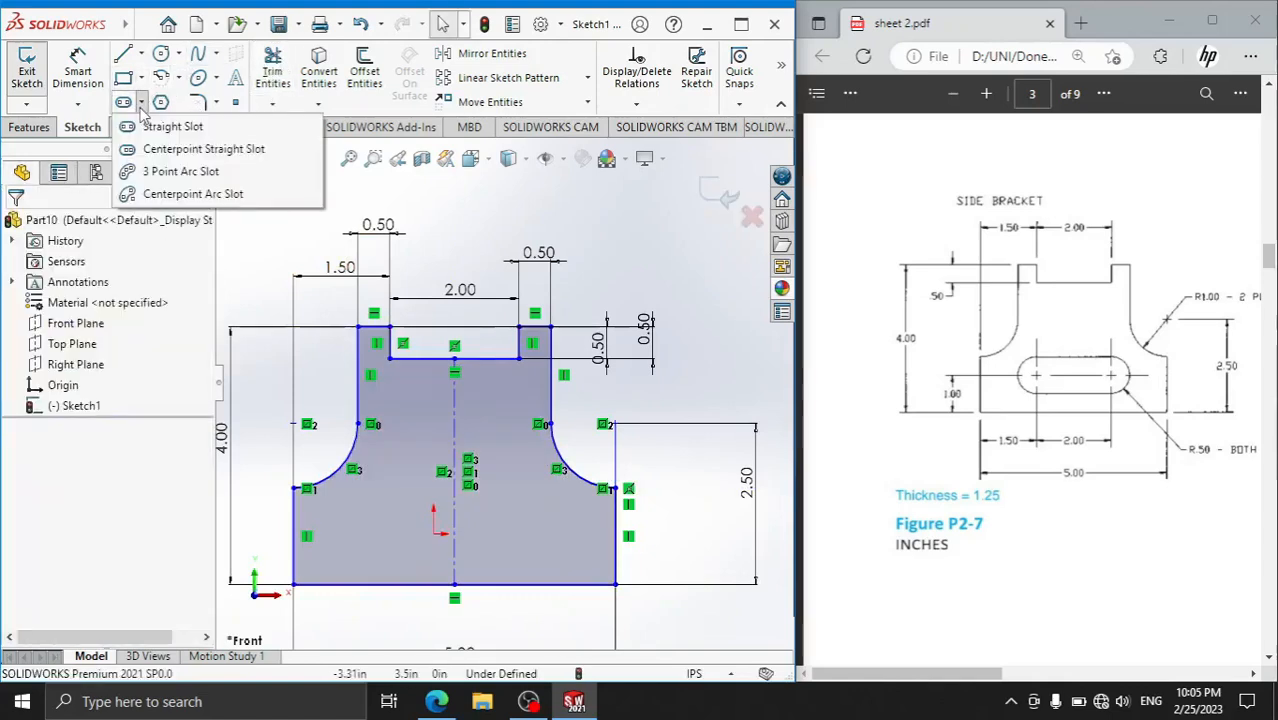
{"action": "left_click", "coordinate": [155, 126]}
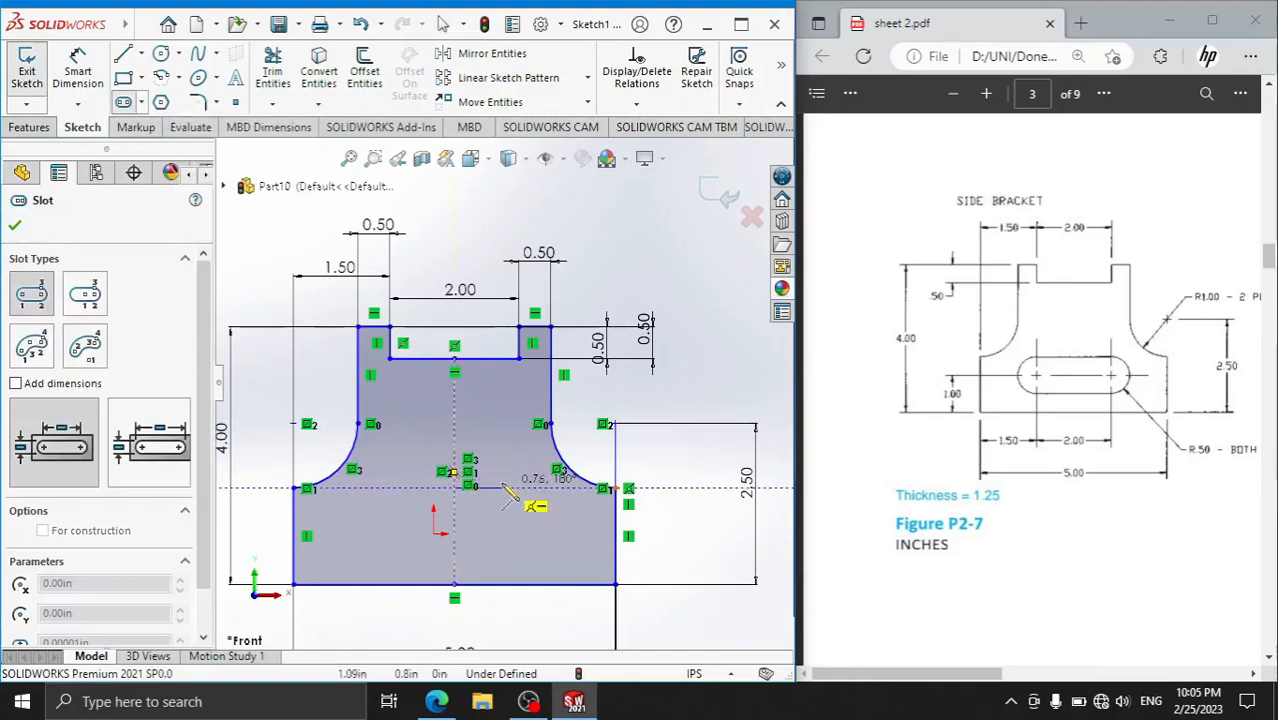
{"action": "left_click", "coordinate": [142, 103]}
{"action": "left_click", "coordinate": [155, 150]}
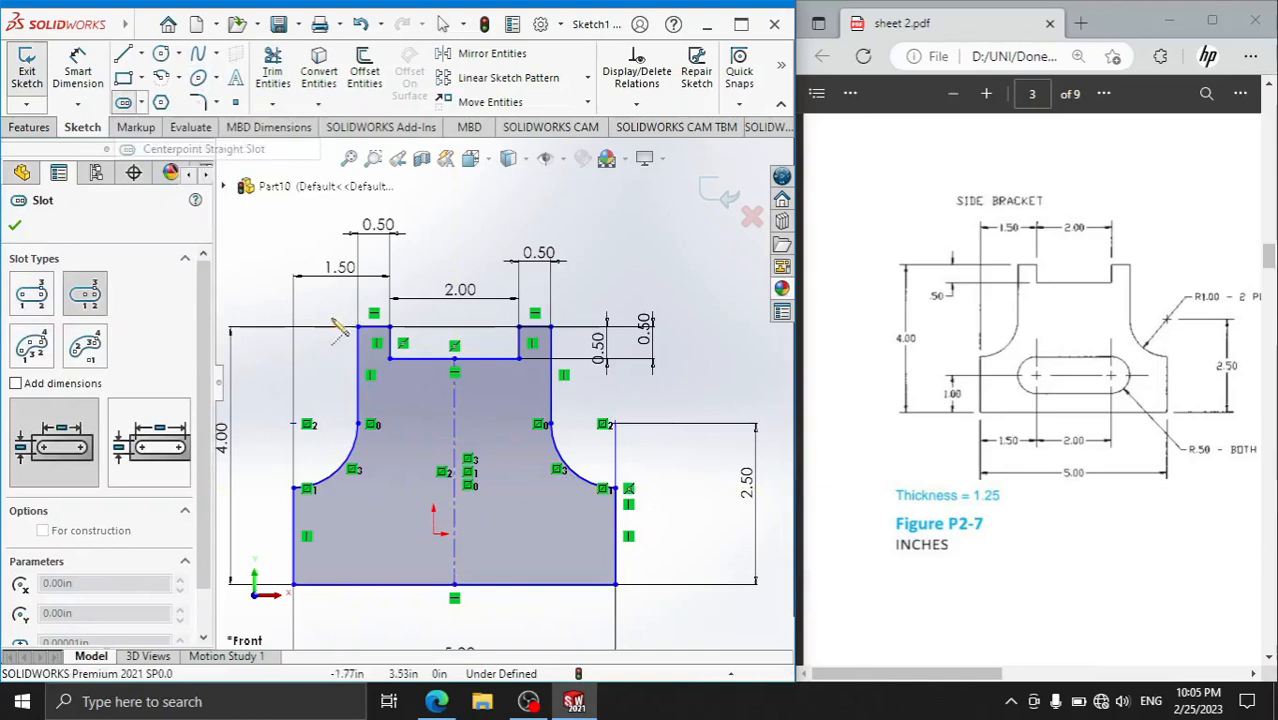
{"action": "left_click", "coordinate": [455, 494]}
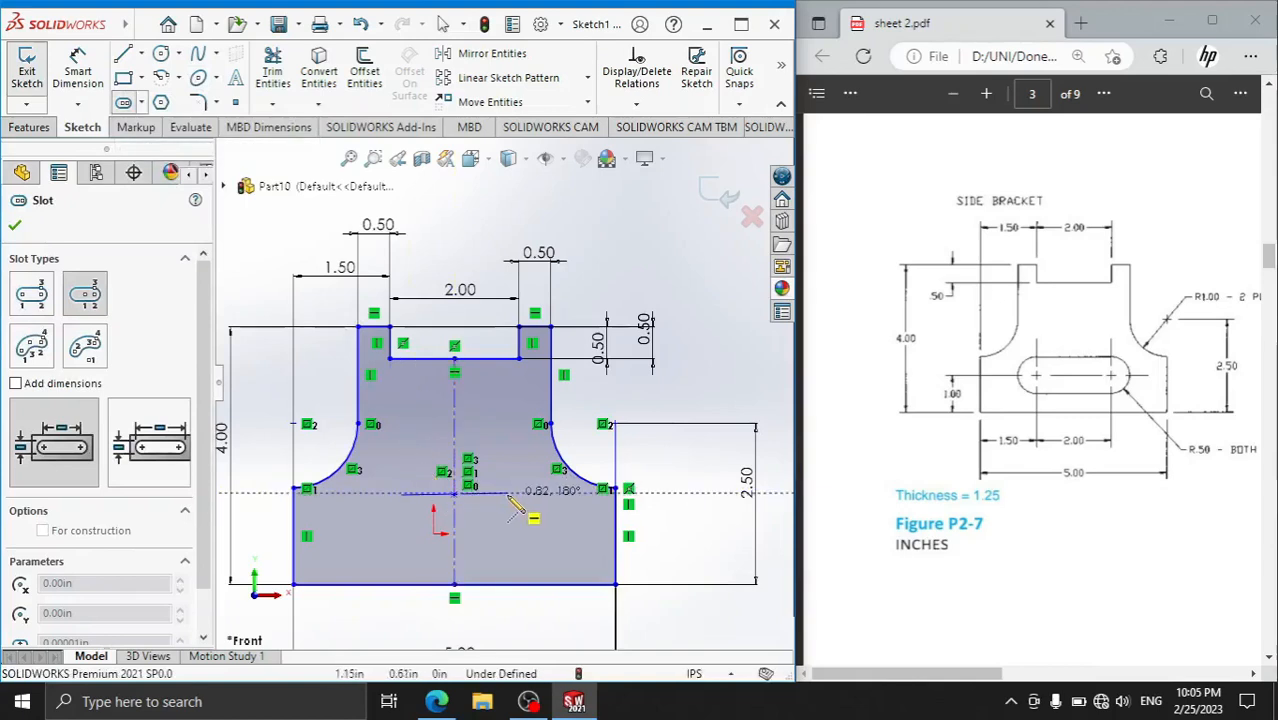
{"action": "left_click", "coordinate": [519, 494]}
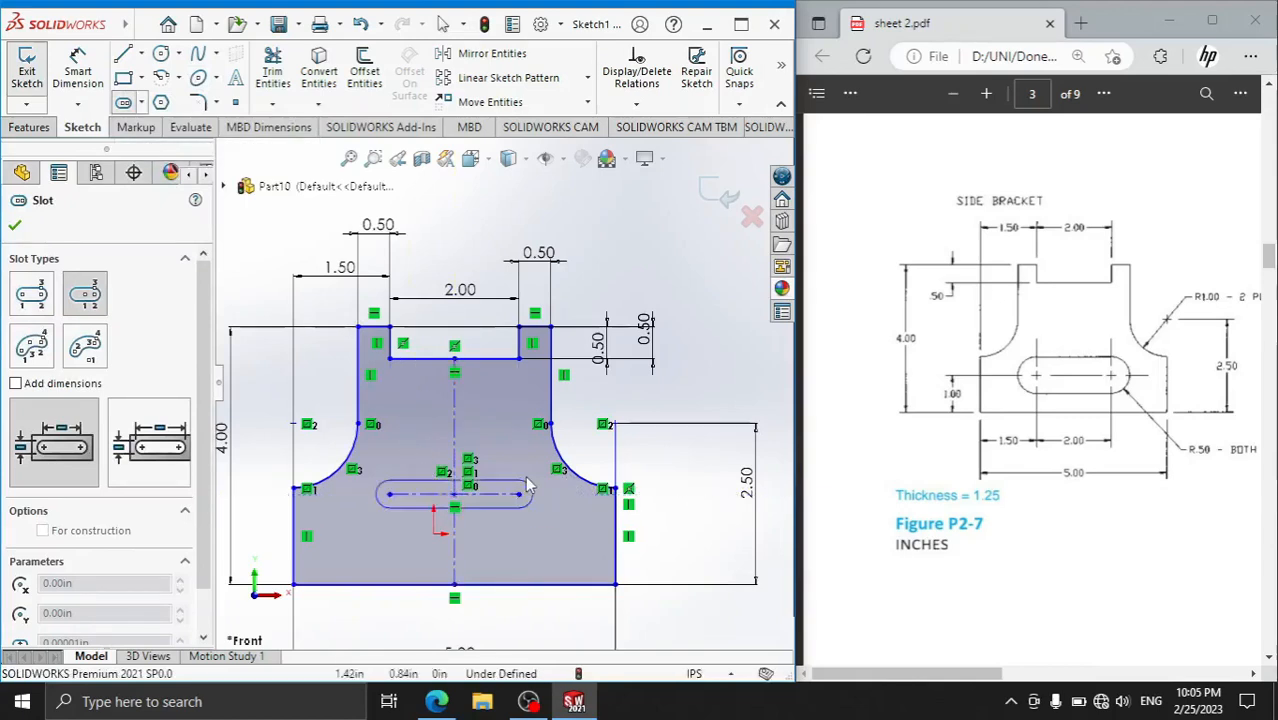
{"action": "left_click", "coordinate": [545, 472]}
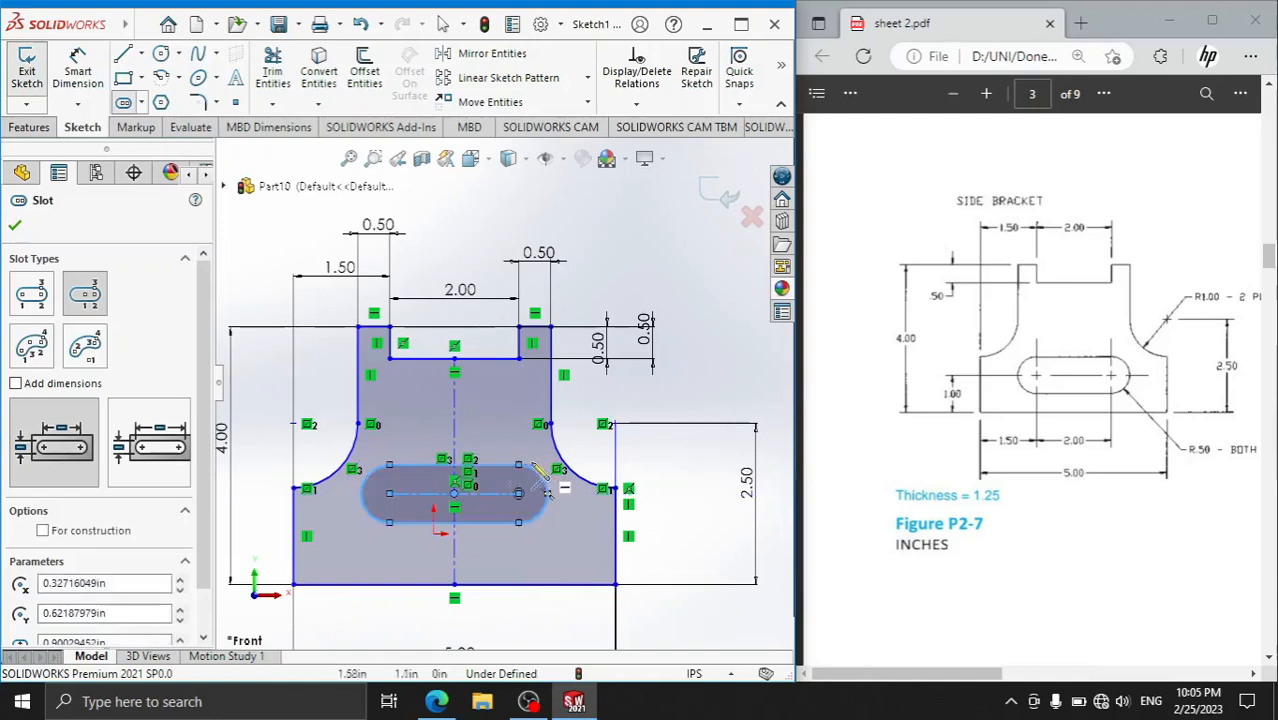
{"action": "key", "text": "Escape"}
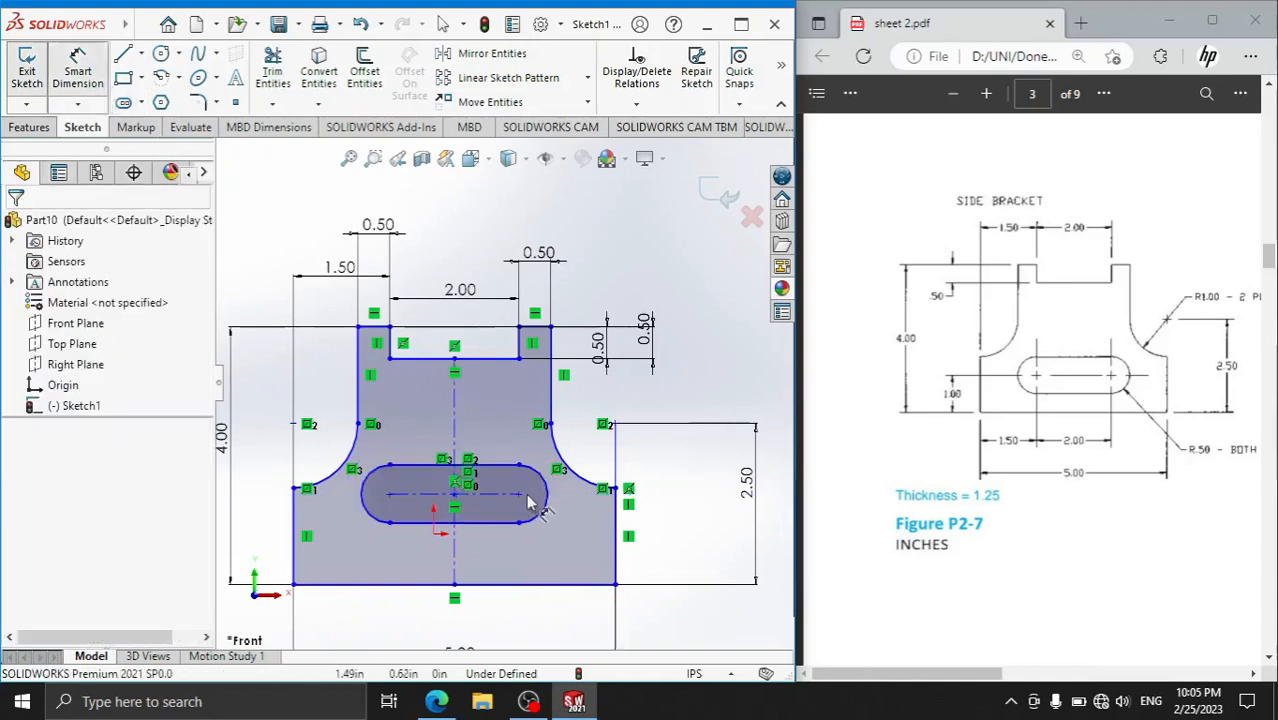
- Dimension the slot's center-to-center distance at 2.00 in
{"action": "left_click", "coordinate": [521, 496]}
{"action": "left_click", "coordinate": [389, 494]}
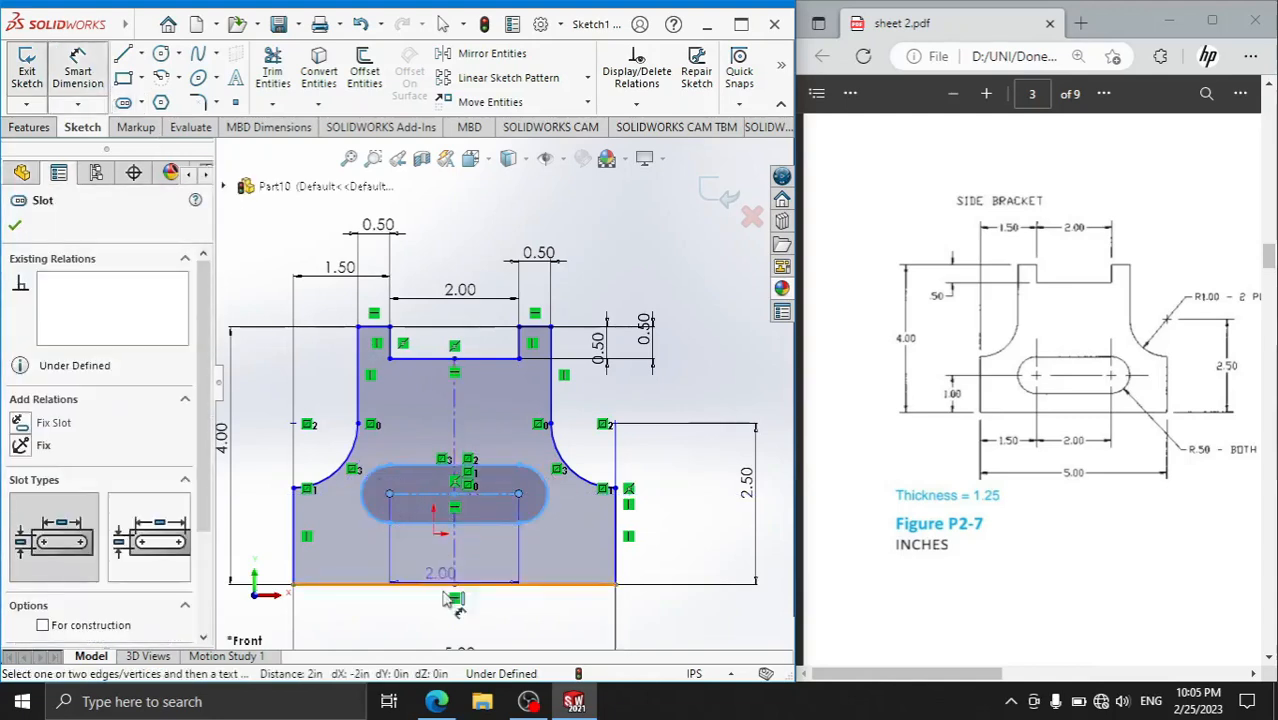
{"action": "left_click", "coordinate": [455, 605]}
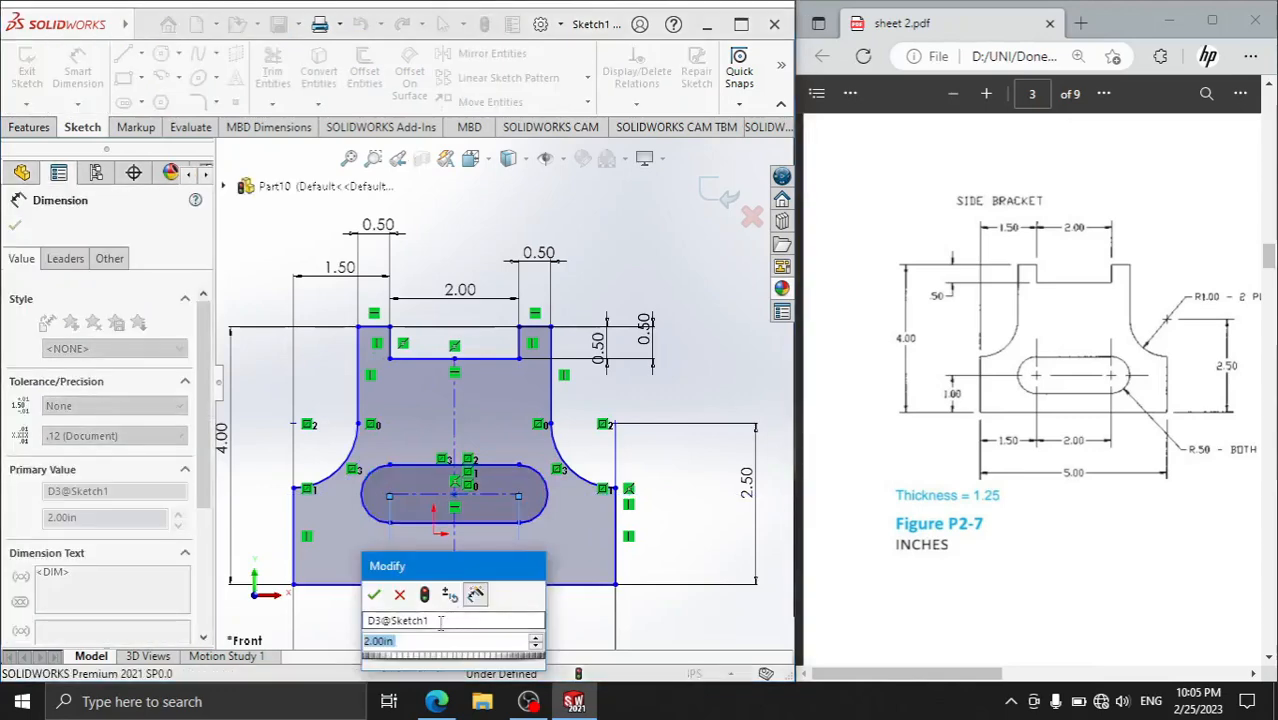
{"action": "left_click", "coordinate": [374, 597]}
- Set the vertical distance from the profile's base to the slot's left arc center to 1 in
{"action": "left_click", "coordinate": [420, 505]}
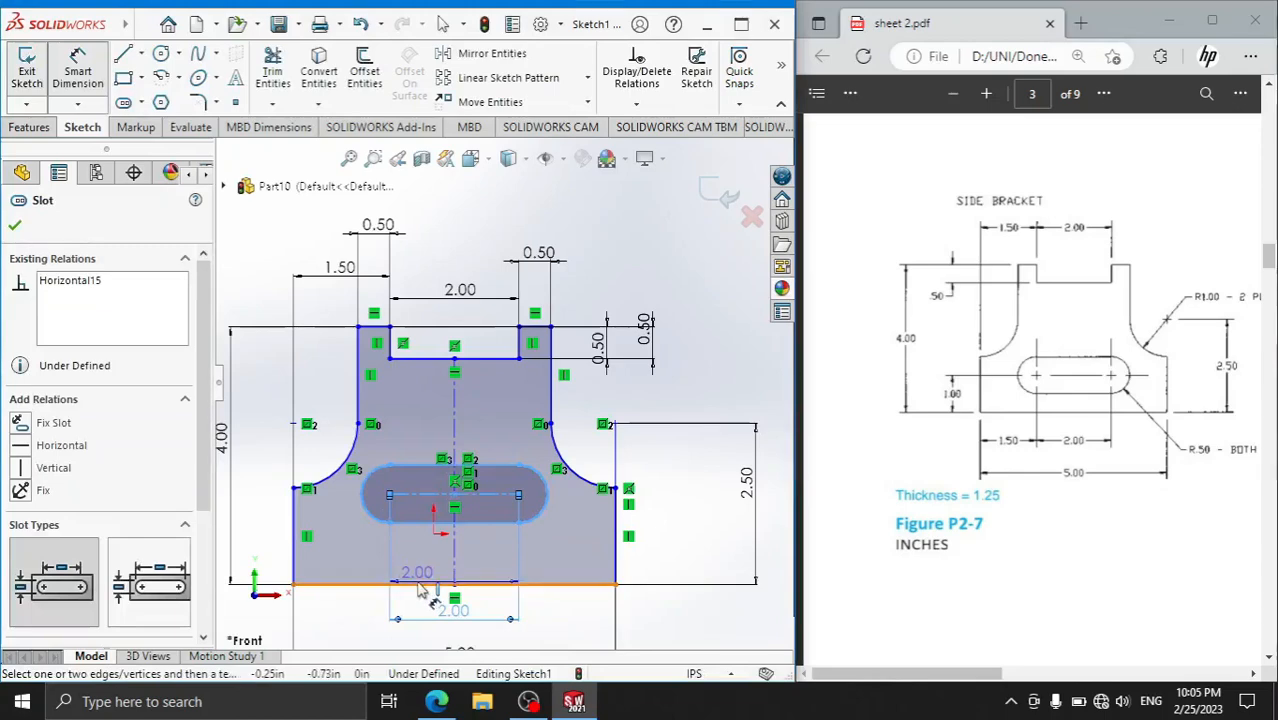
{"action": "left_click", "coordinate": [294, 550]}
{"action": "left_click", "coordinate": [265, 548]}
{"action": "type", "text": "1"}
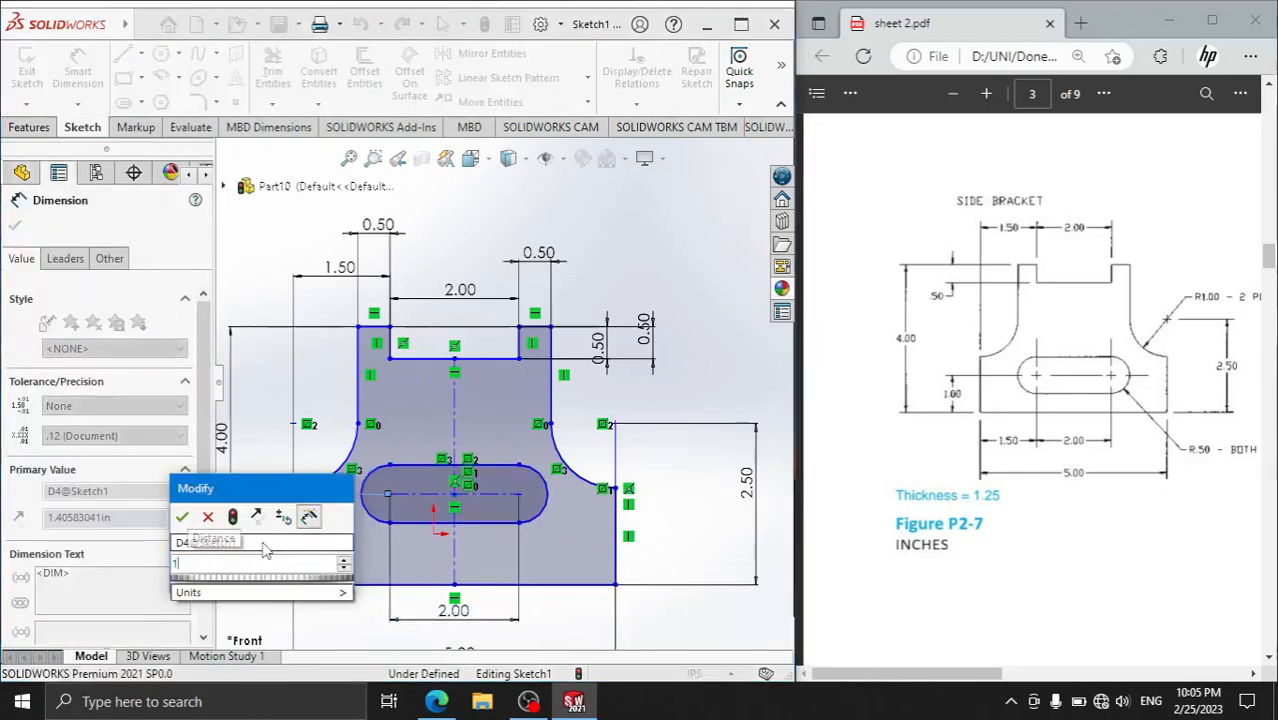
{"action": "key", "text": "Return"}
- Dimension the slot's right end arc with a radius of 0.5 in and finish dimensioning
{"action": "left_click", "coordinate": [548, 522]}
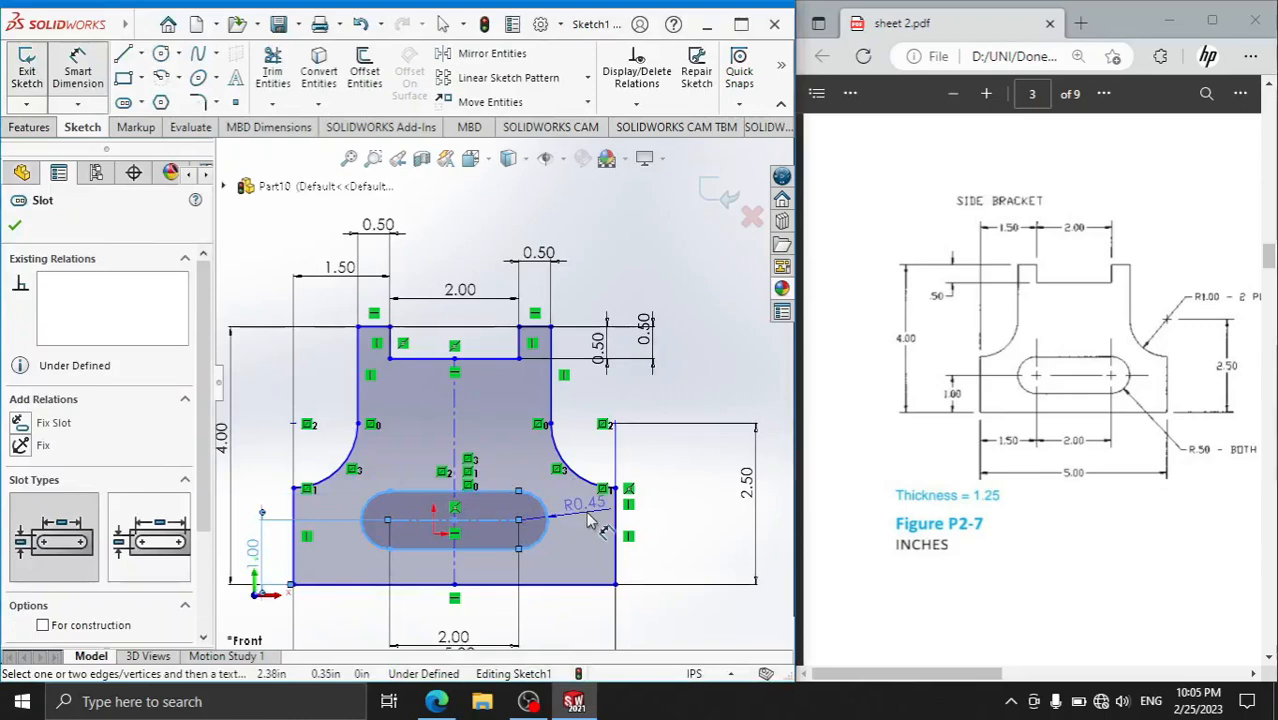
{"action": "left_click", "coordinate": [590, 519]}
{"action": "type", "text": ".5"}
{"action": "key", "text": "Return"}
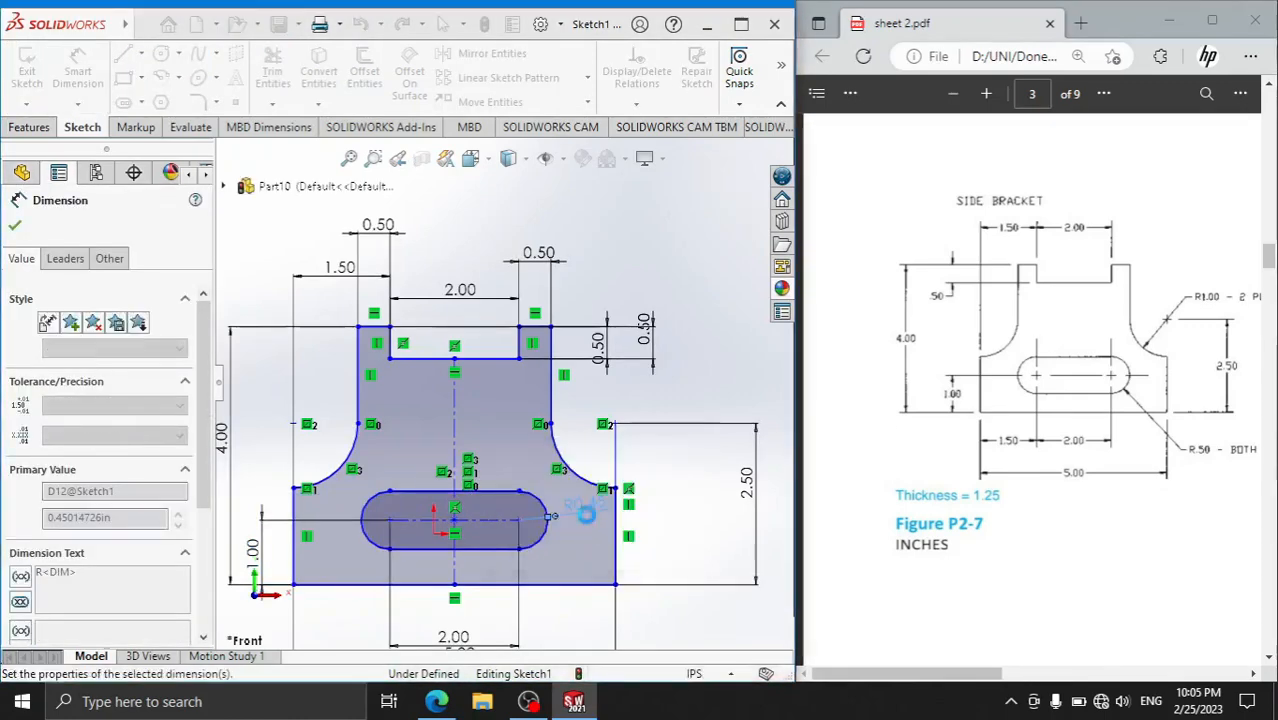
{"action": "left_click", "coordinate": [17, 226]}
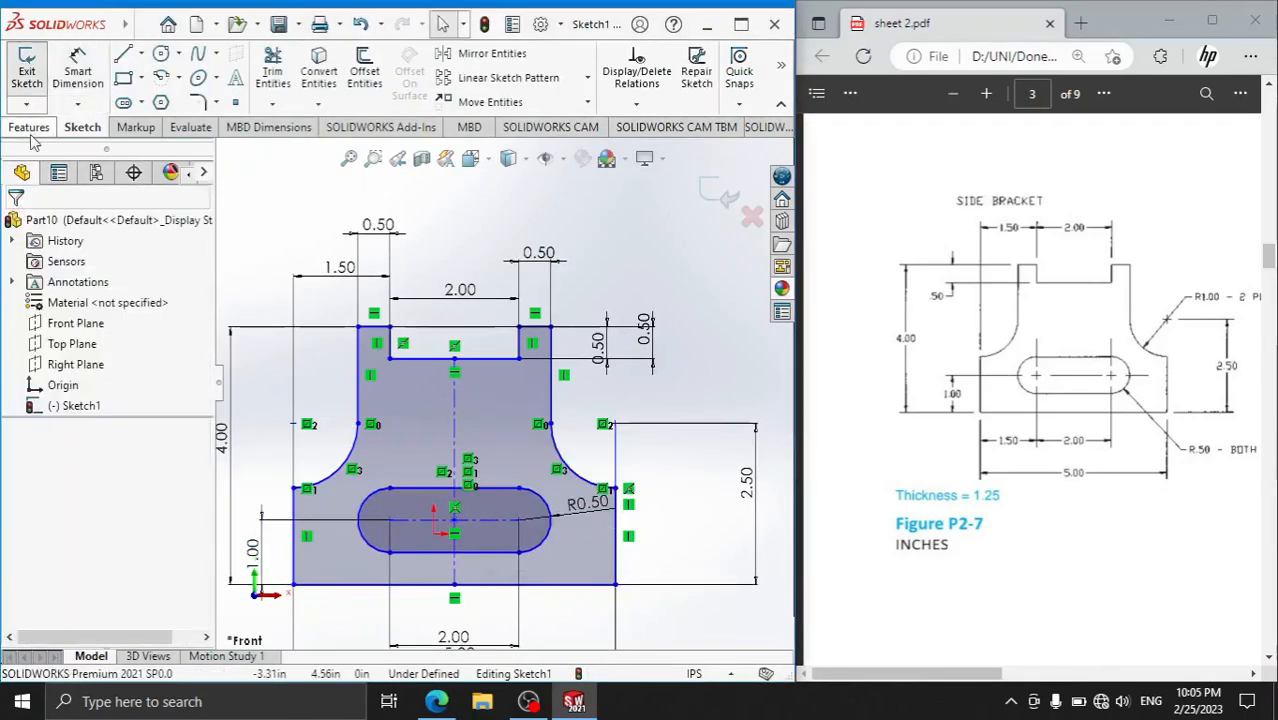
- Extrude the bracket profile region around the slot as a blind boss with a depth of 1.25 in
{"action": "left_click", "coordinate": [30, 128]}
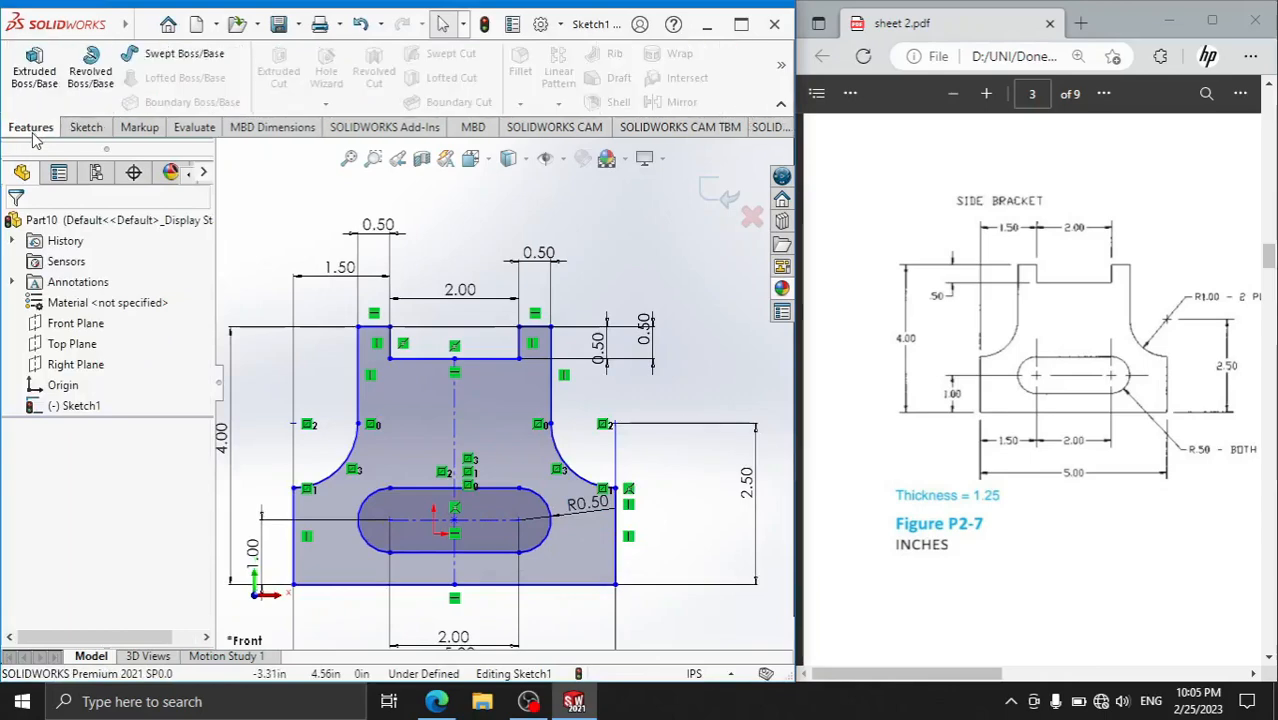
{"action": "left_click", "coordinate": [35, 70]}
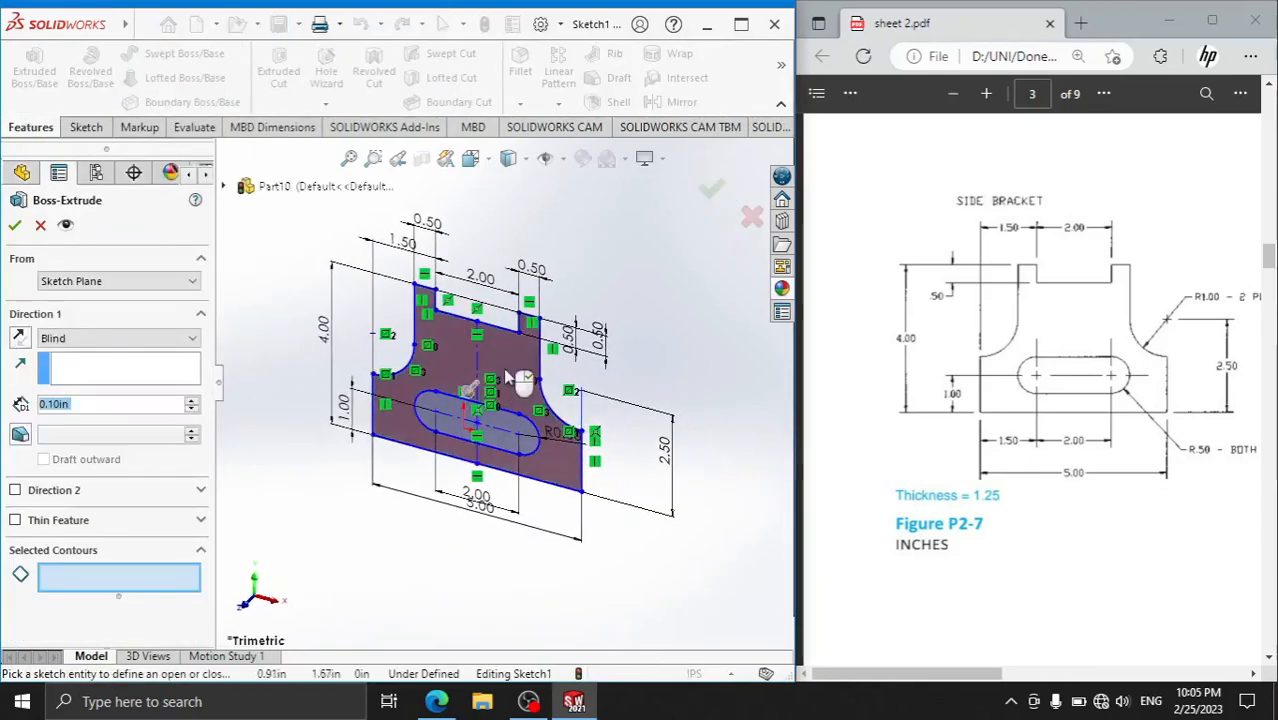
{"action": "left_click", "coordinate": [510, 376]}
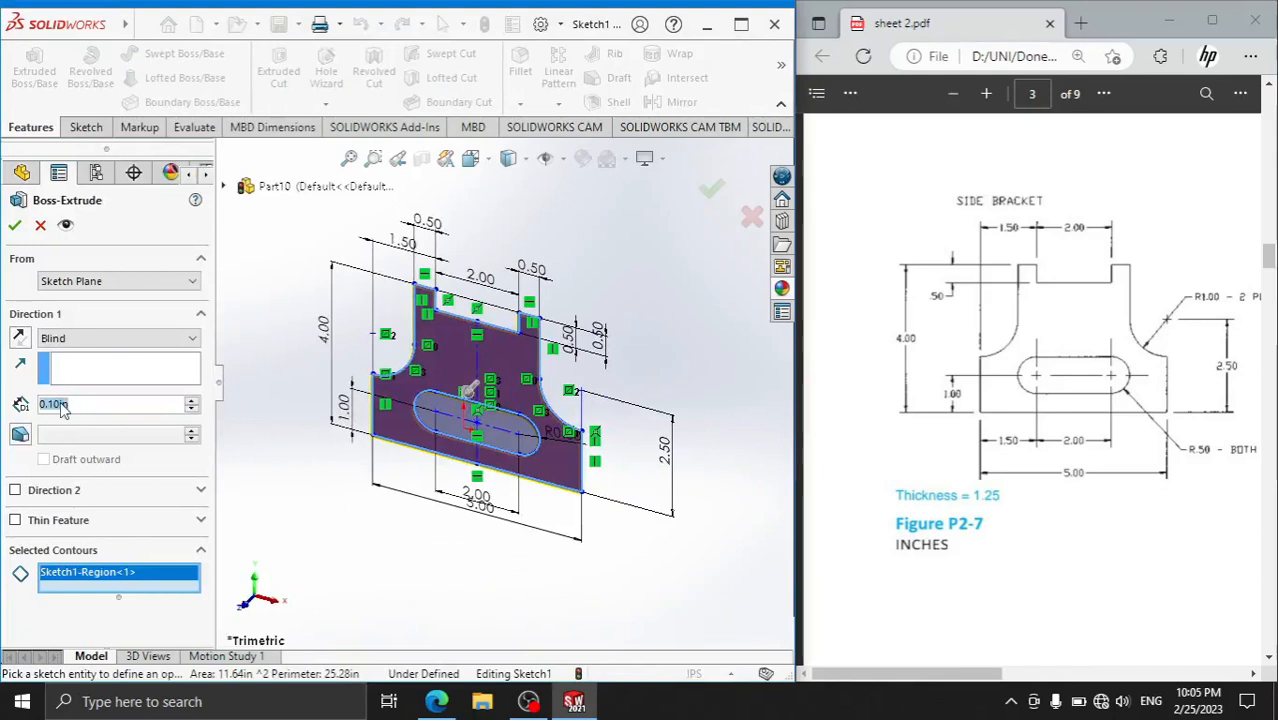
{"action": "type", "text": "1.2"}
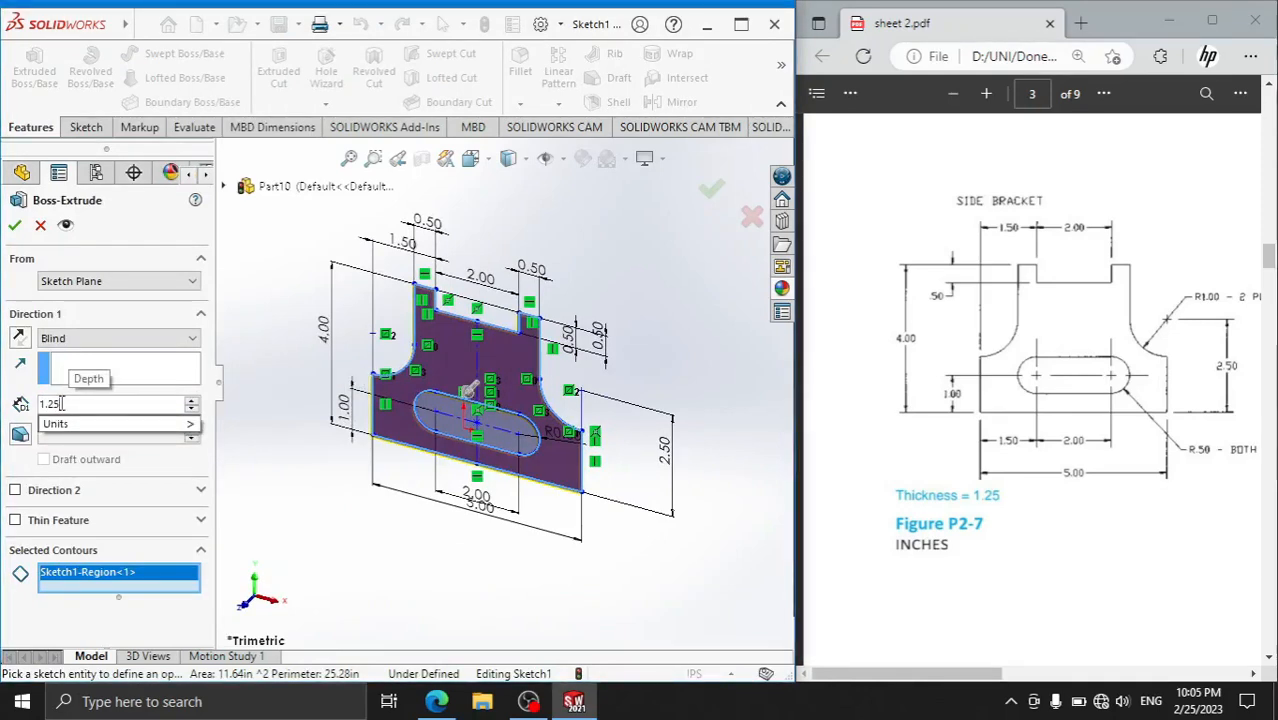
{"action": "type", "text": "5"}
{"action": "key", "text": "Return"}
{"action": "left_click", "coordinate": [14, 226]}
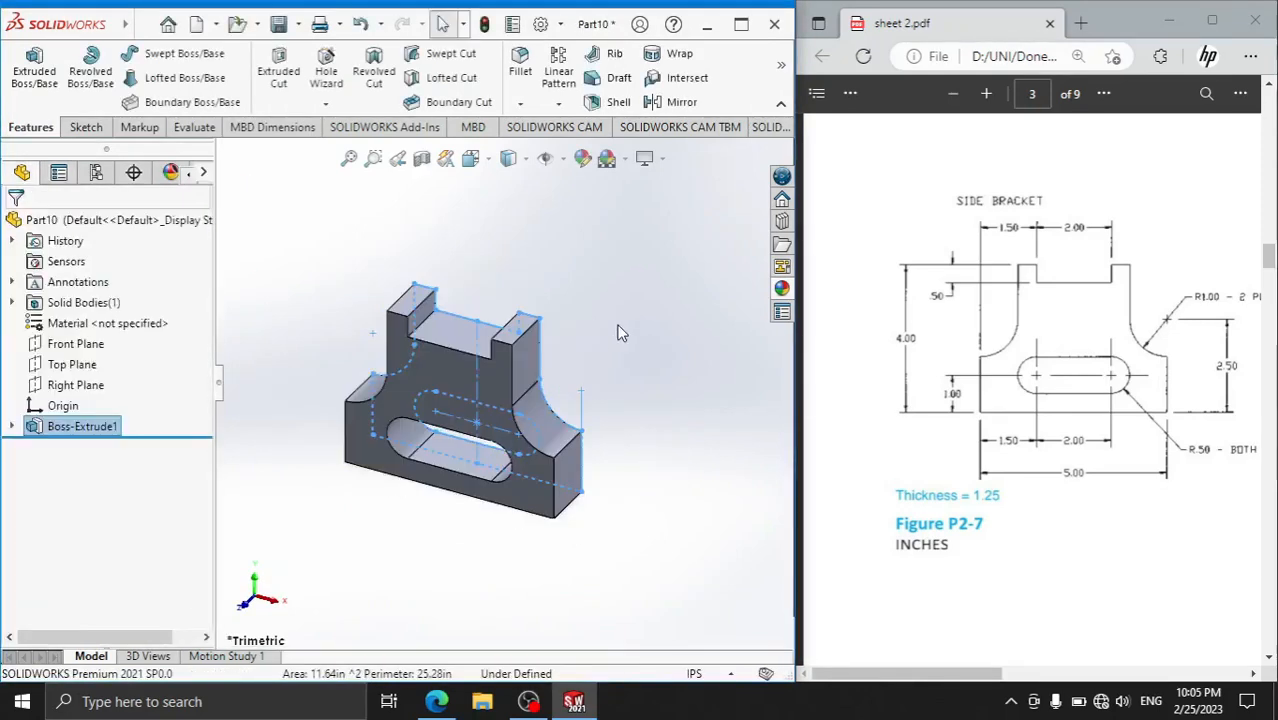
{"action": "scroll", "coordinate": [465, 468], "scroll_direction": "up", "scroll_amount": 1}
{"action": "scroll", "coordinate": [465, 470], "scroll_direction": "down", "scroll_amount": 1}
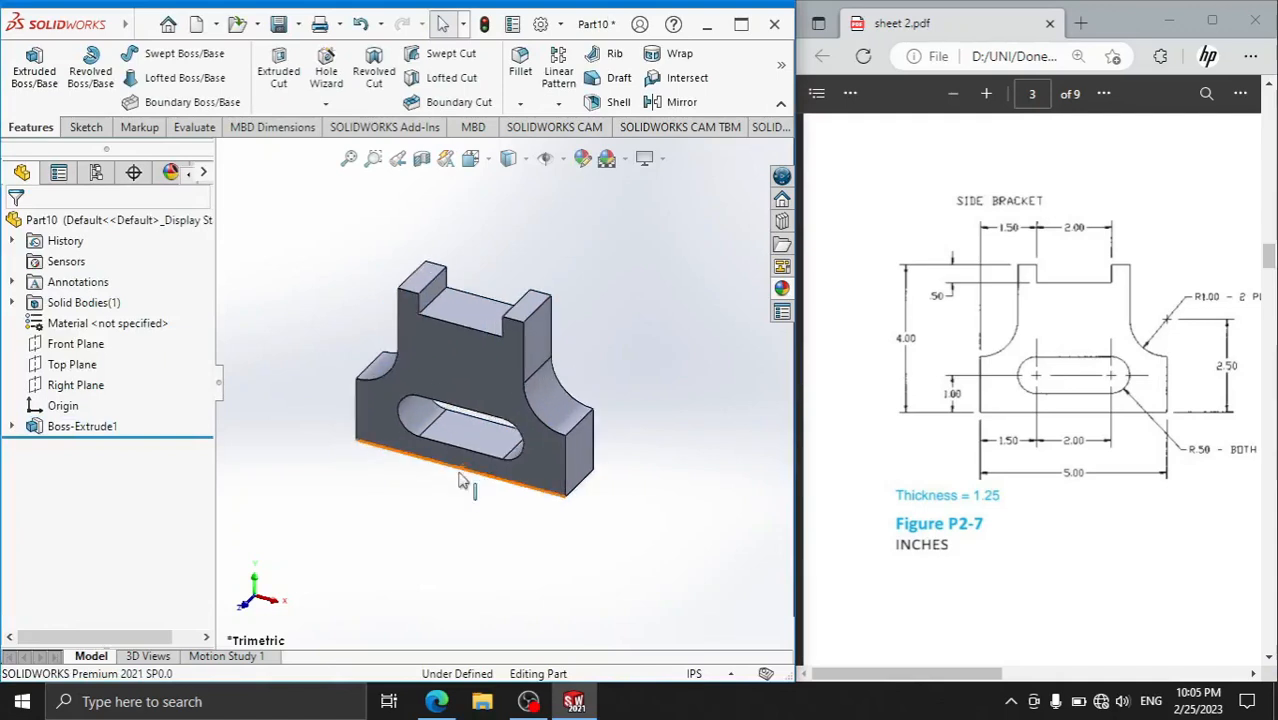
{"action": "scroll", "coordinate": [536, 246], "scroll_direction": "up", "scroll_amount": 1}
{"action": "scroll", "coordinate": [515, 282], "scroll_direction": "down", "scroll_amount": 1}
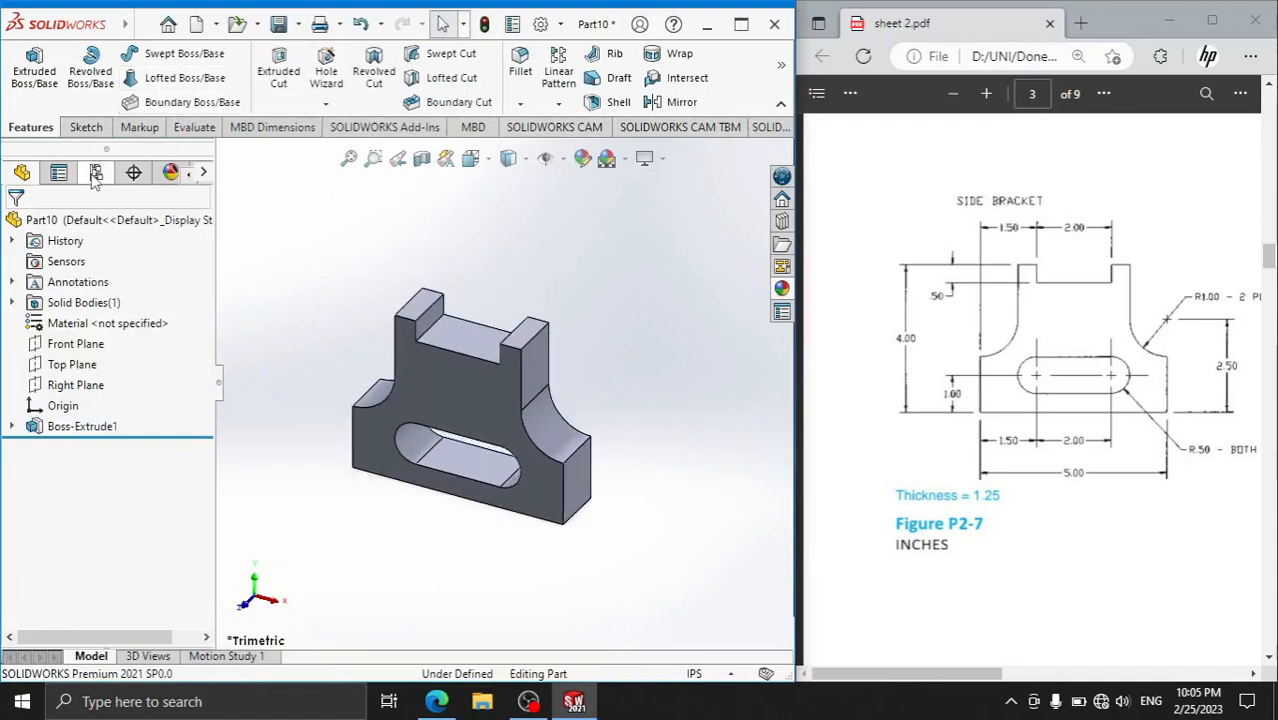
{"action": "left_click", "coordinate": [741, 24]}
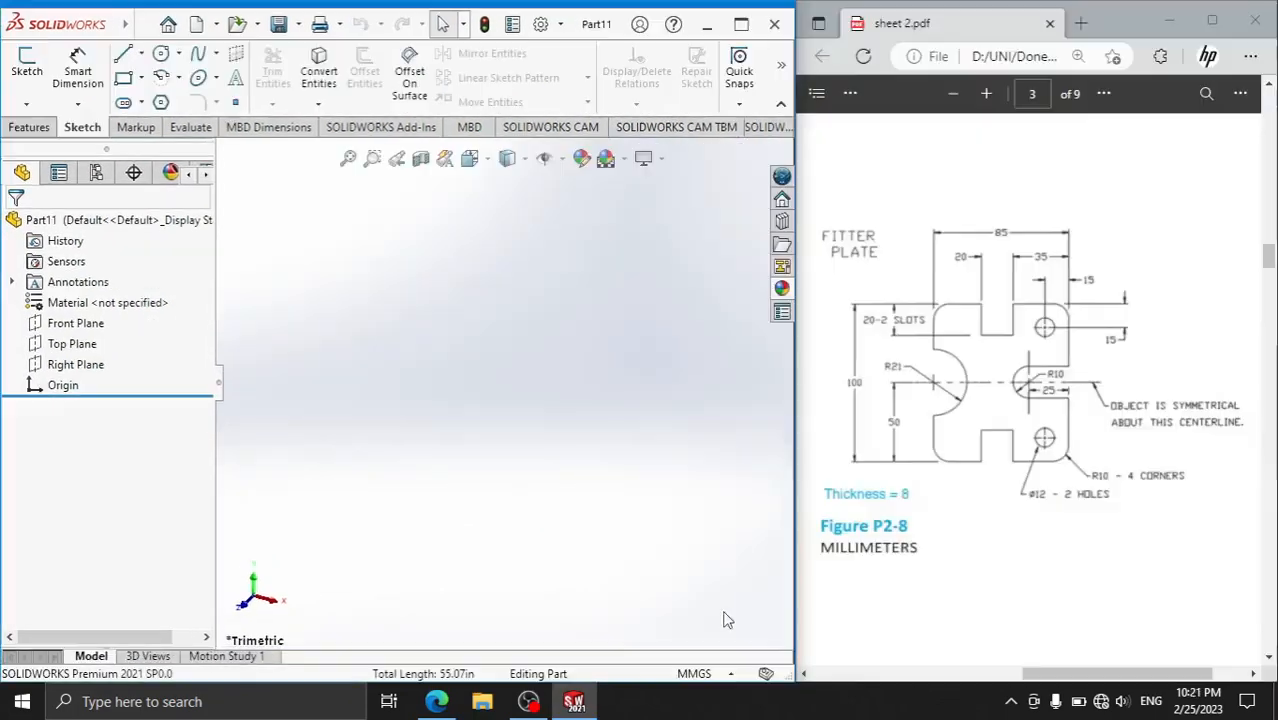
- Start a sketch on the Front Plane of the new part with a vertical centerline running through the origin
{"action": "left_click", "coordinate": [141, 54]}
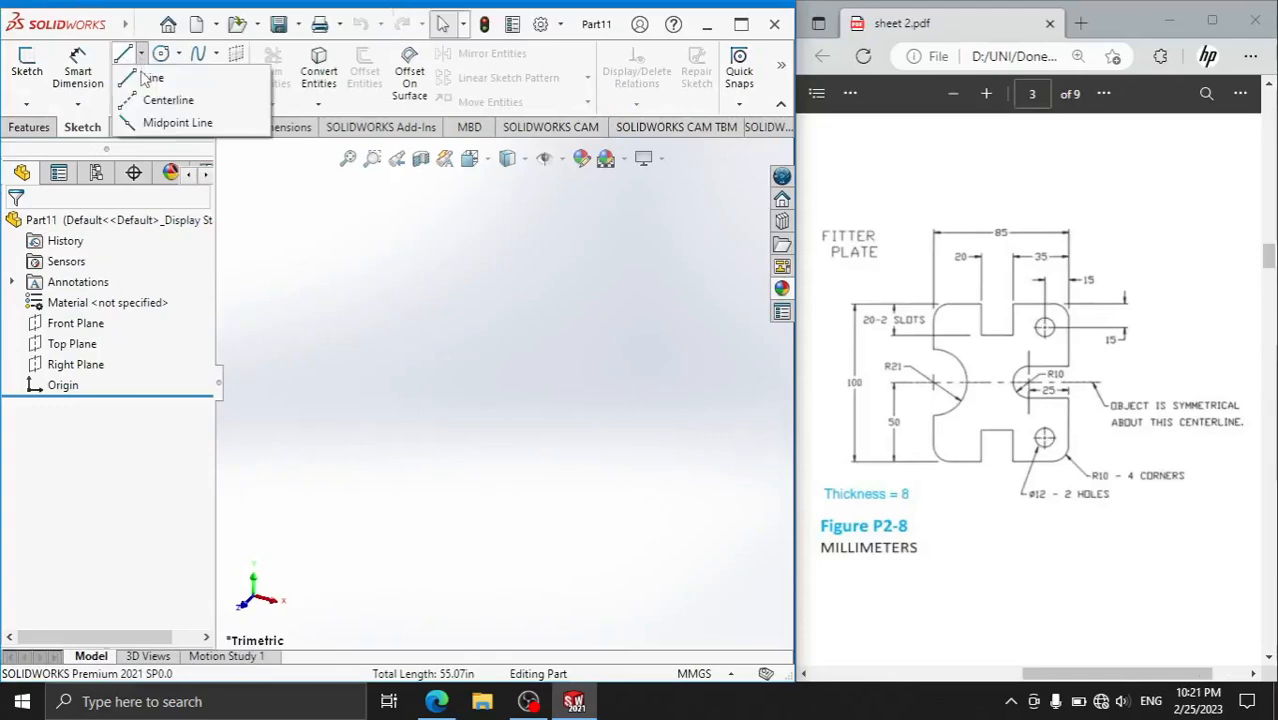
{"action": "left_click", "coordinate": [150, 97]}
{"action": "left_click", "coordinate": [330, 265]}
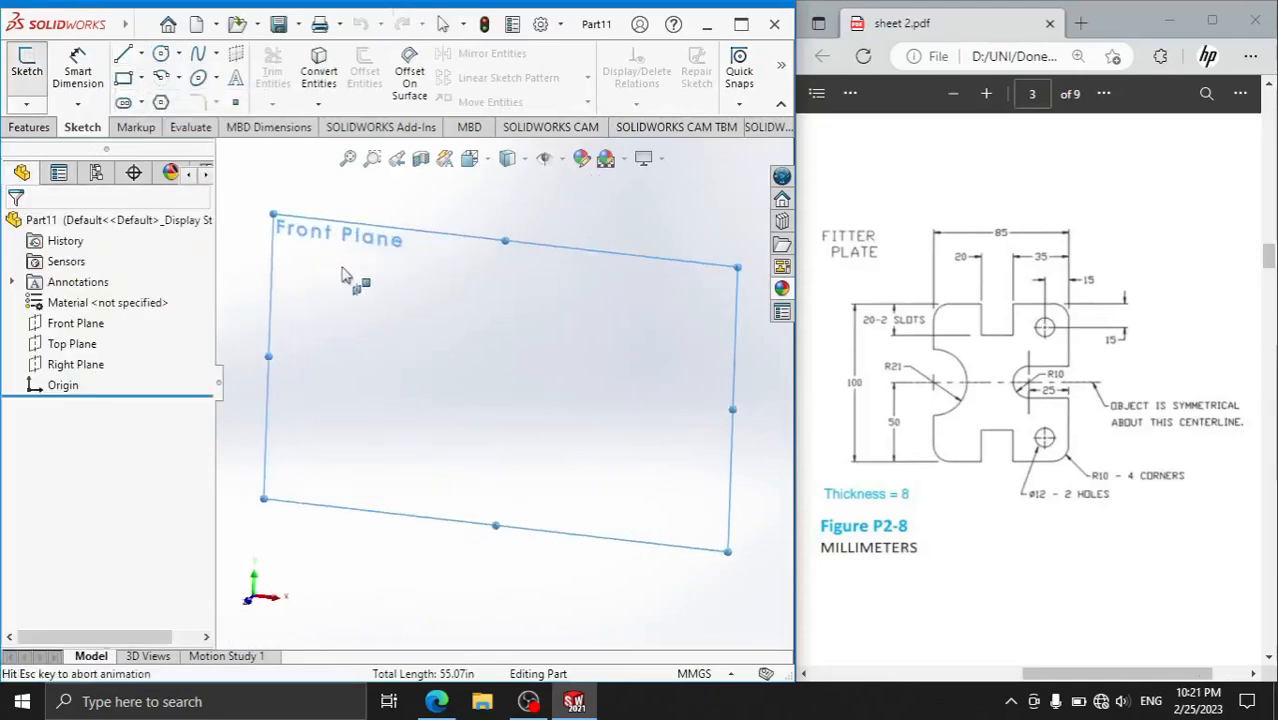
{"action": "left_click", "coordinate": [503, 223]}
{"action": "left_click", "coordinate": [503, 553]}
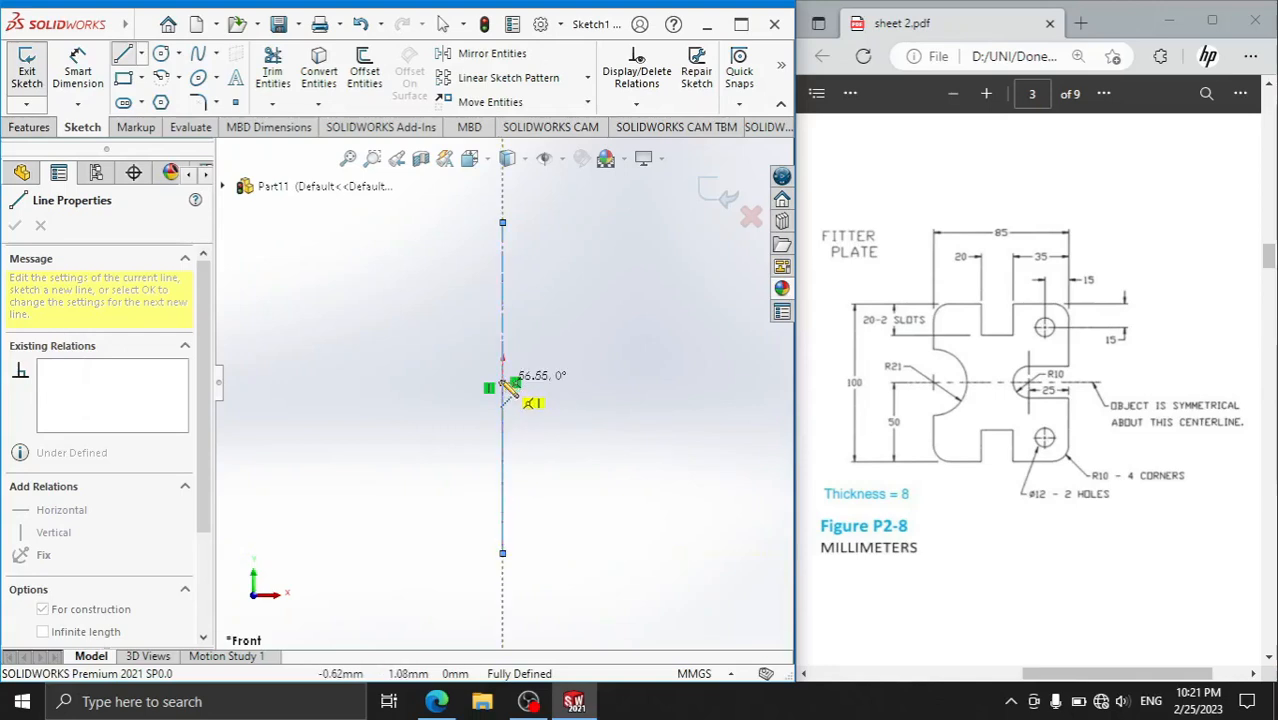
{"action": "right_click", "coordinate": [583, 300]}
{"action": "left_click", "coordinate": [622, 314]}
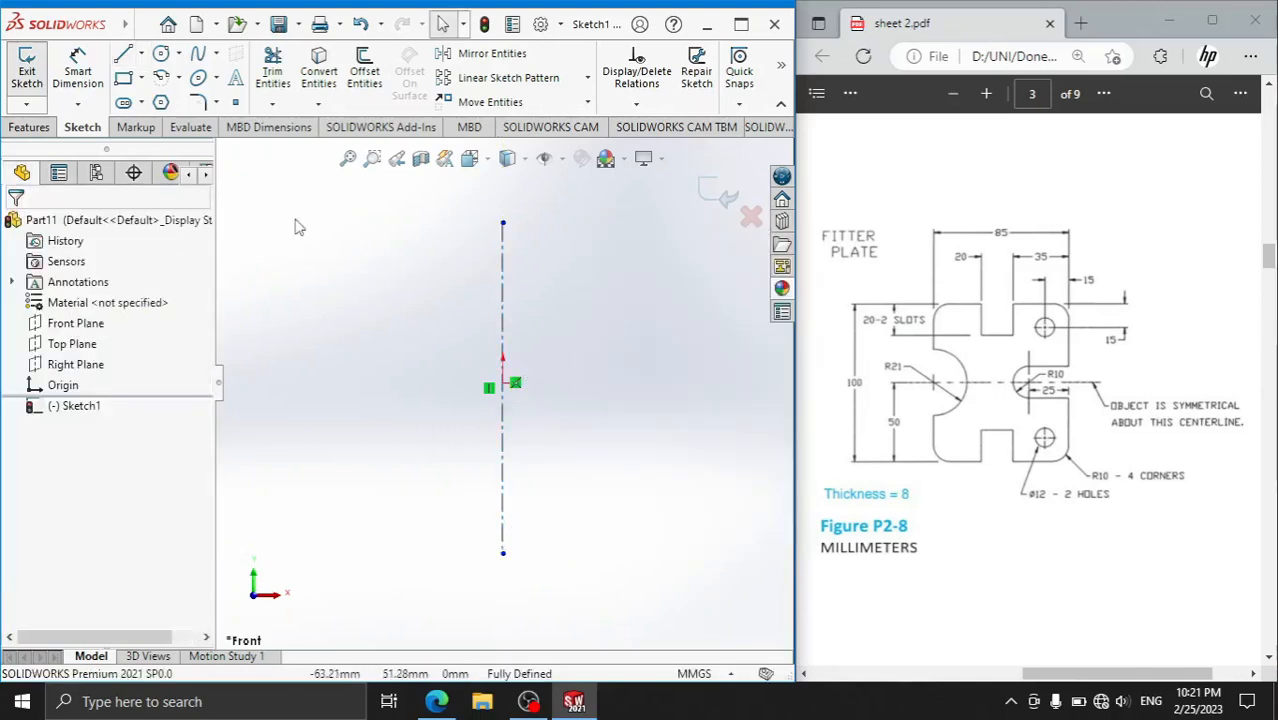
- Add a horizontal centerline through the origin, extending past both sides of the vertical centerline
{"action": "left_click", "coordinate": [123, 54]}
{"action": "left_click", "coordinate": [161, 53]}
{"action": "left_click", "coordinate": [141, 53]}
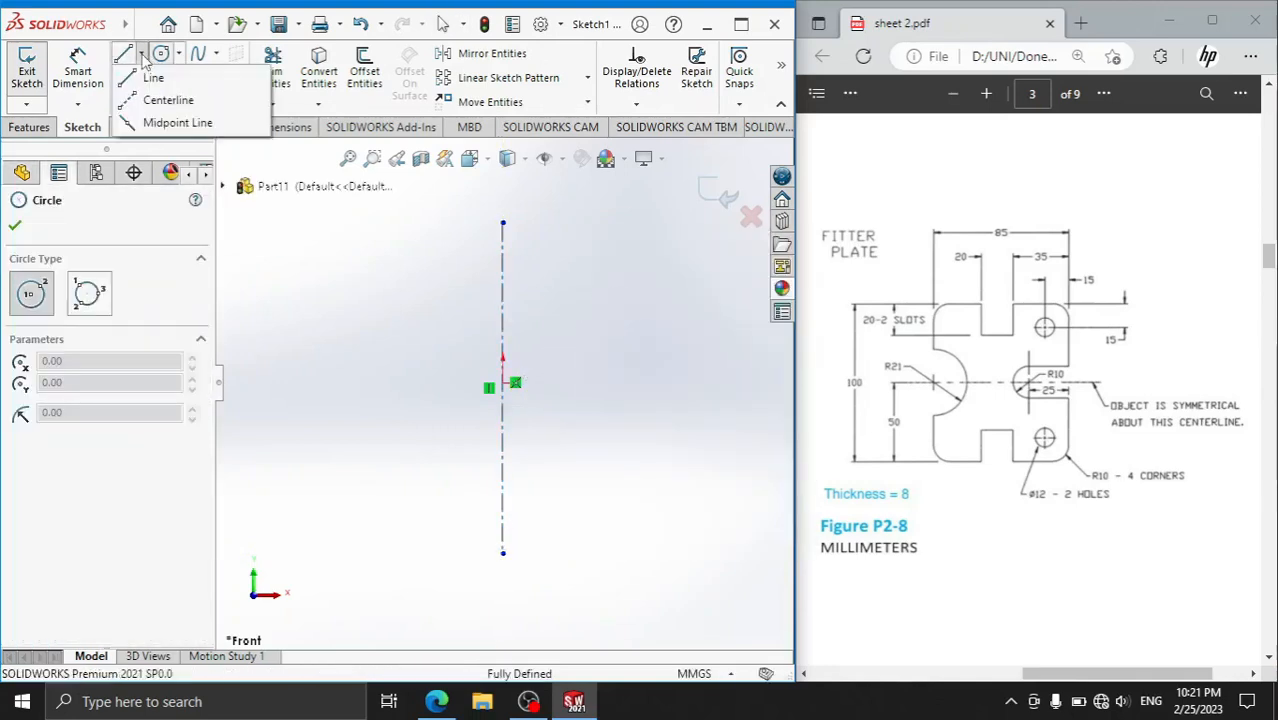
{"action": "left_click", "coordinate": [166, 100]}
{"action": "left_click", "coordinate": [285, 382]}
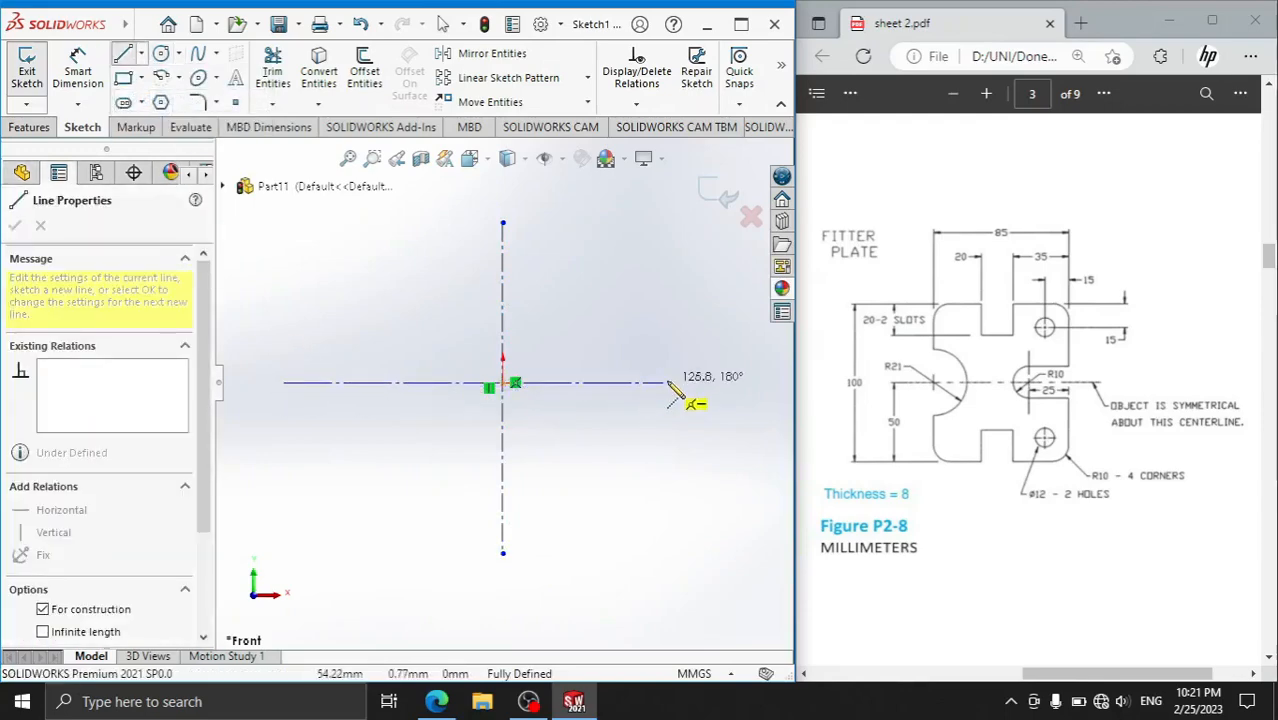
{"action": "left_click", "coordinate": [750, 395]}
{"action": "right_click", "coordinate": [718, 345]}
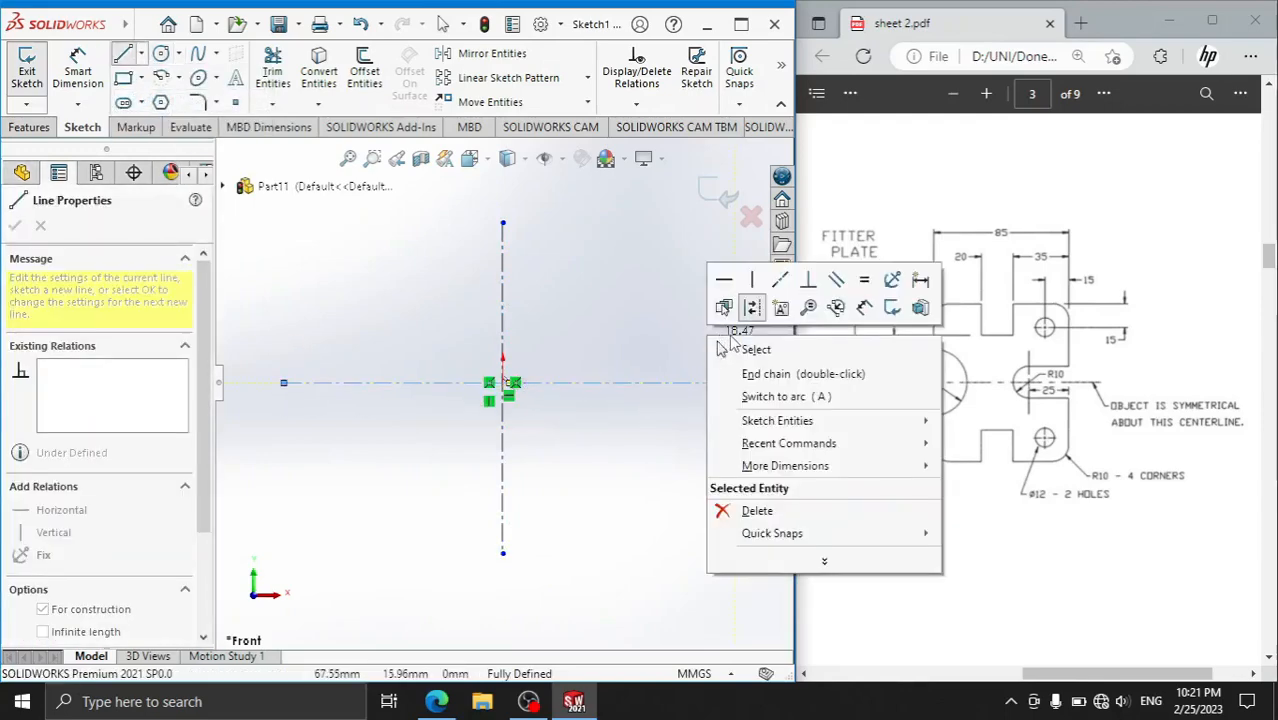
{"action": "left_click", "coordinate": [733, 347]}
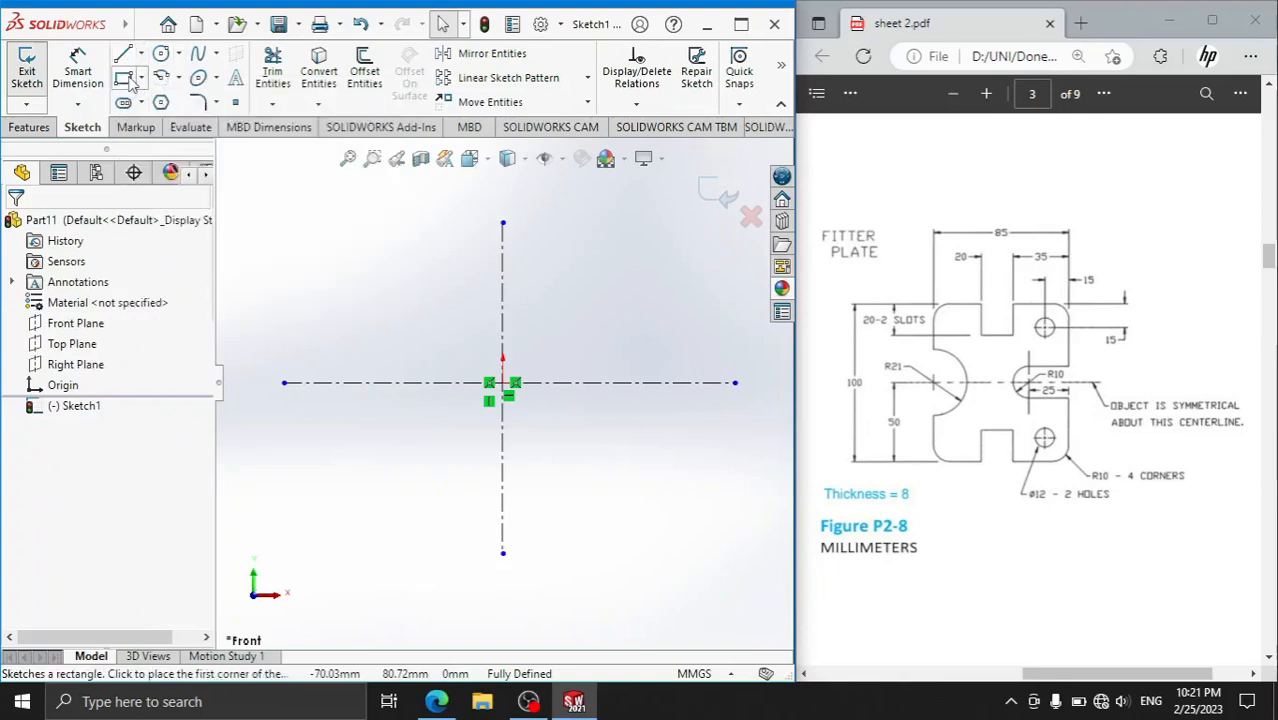
- Sketch a corner rectangle about 77 mm high around the origin, spanning both centerlines
{"action": "left_click", "coordinate": [124, 78]}
{"action": "left_click", "coordinate": [141, 77]}
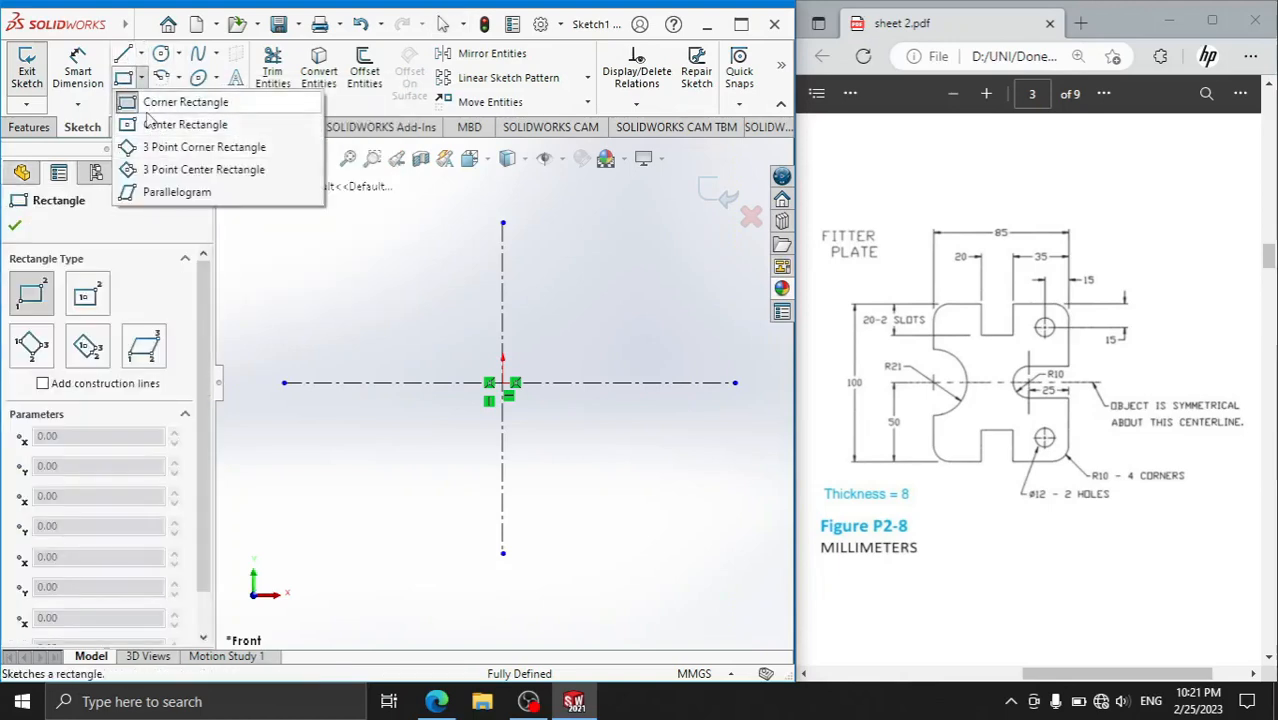
{"action": "left_click", "coordinate": [388, 495]}
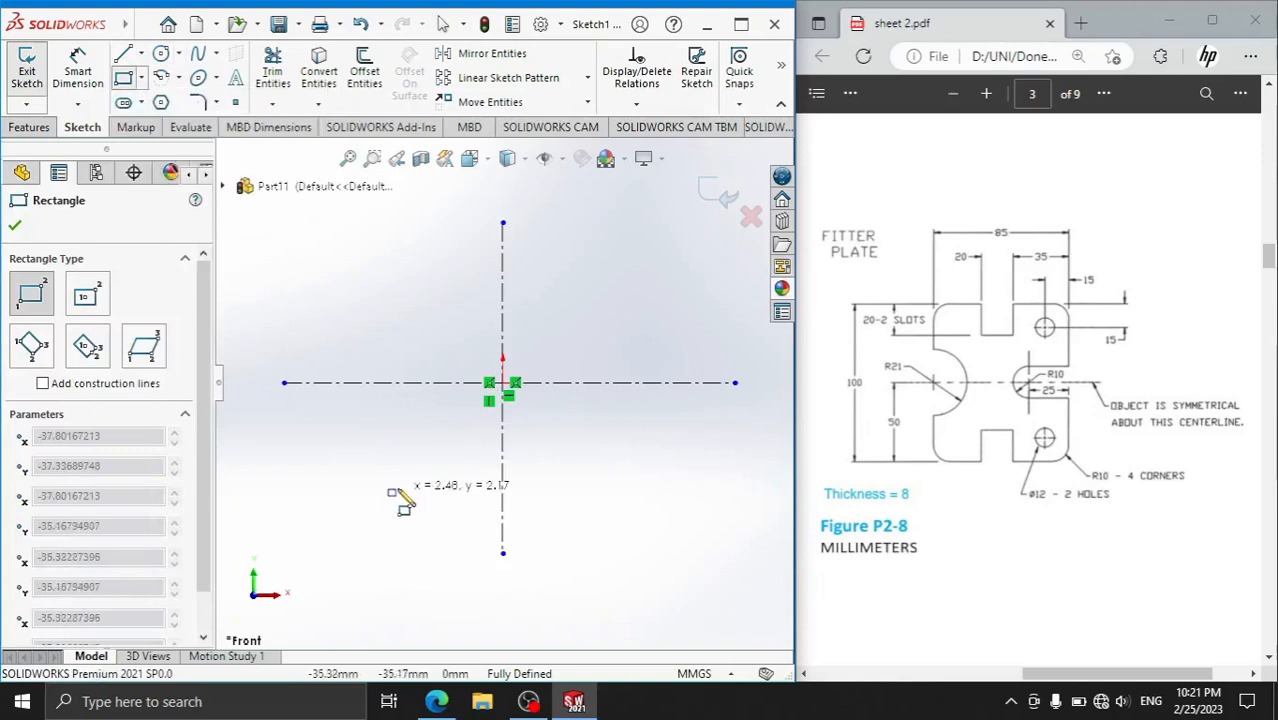
{"action": "left_click", "coordinate": [622, 264]}
{"action": "right_click", "coordinate": [631, 220]}
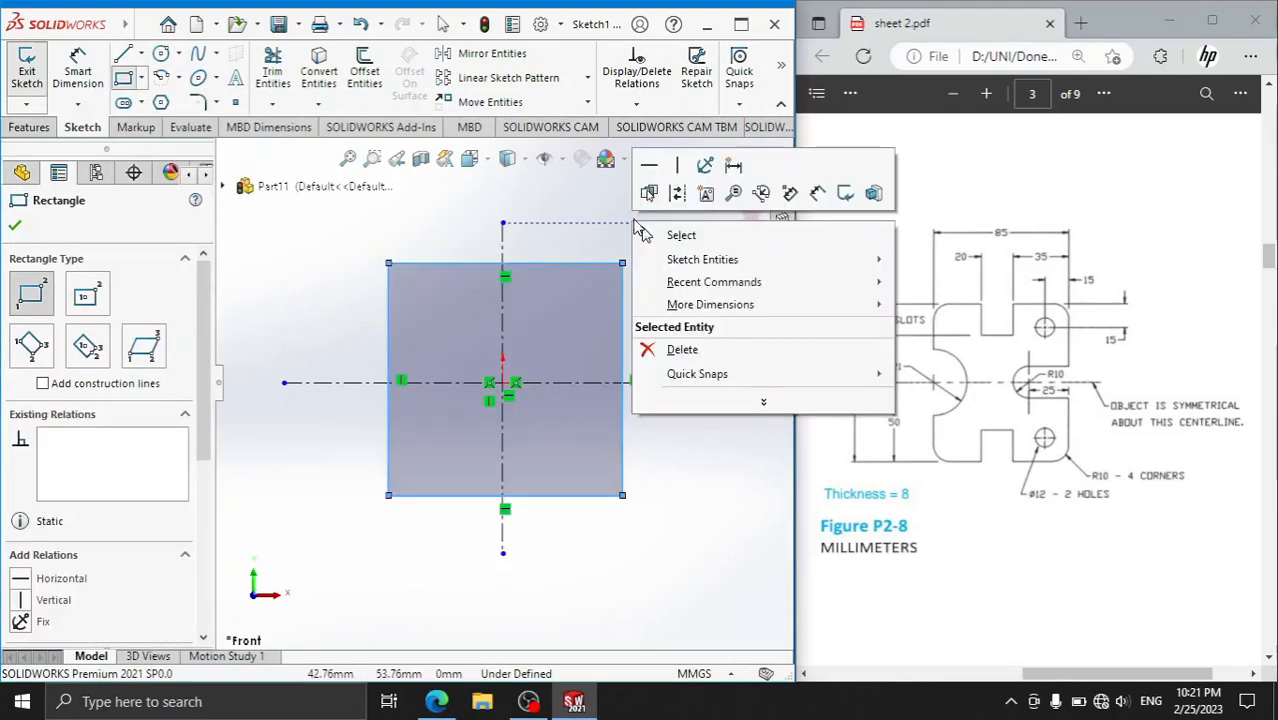
{"action": "left_click", "coordinate": [664, 238]}
- Dimension the rectangle's left vertical edge and set its height to 100 mm
{"action": "left_click", "coordinate": [78, 70]}
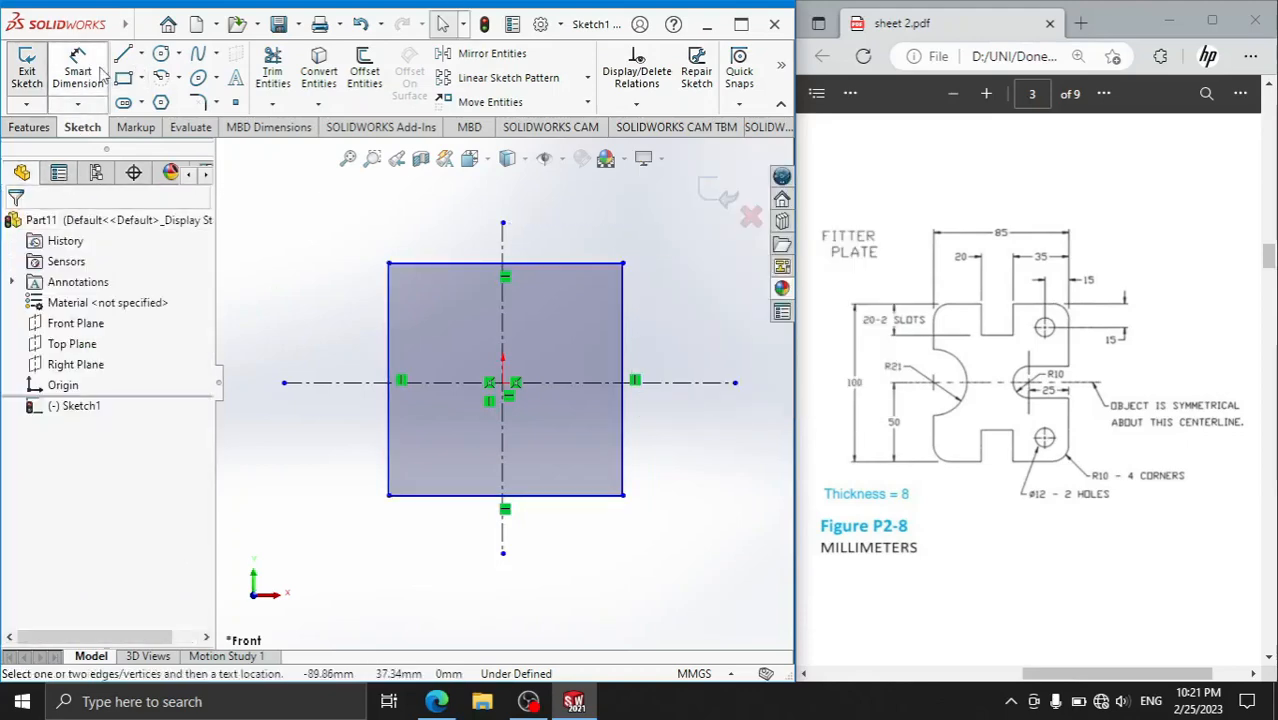
{"action": "left_click", "coordinate": [390, 330]}
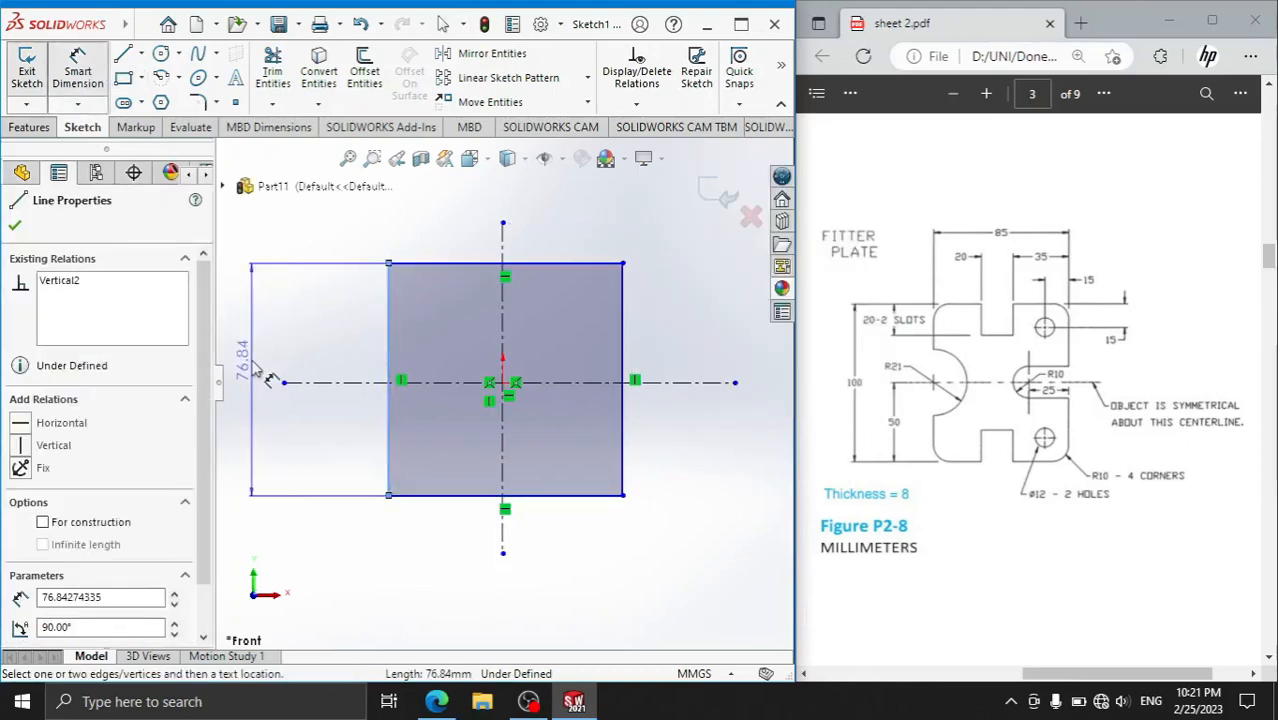
{"action": "left_click", "coordinate": [252, 360]}
{"action": "type", "text": "100"}
{"action": "key", "text": "Return"}
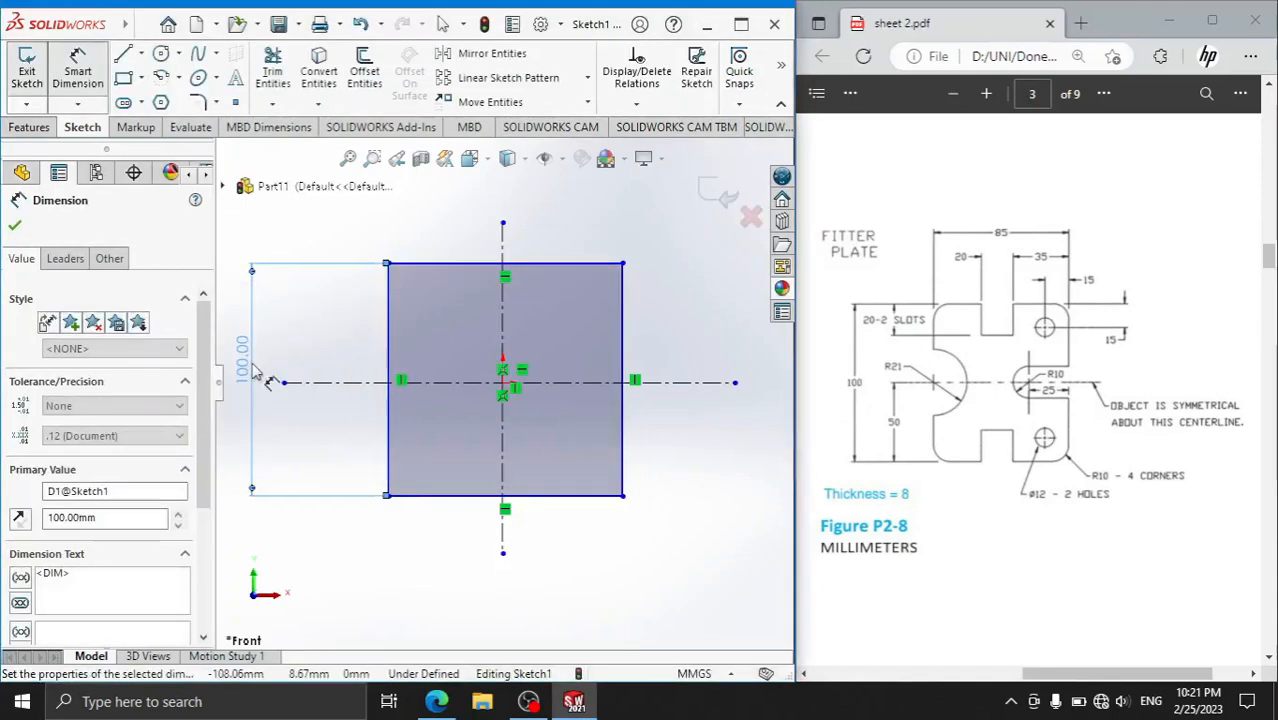
{"action": "left_click", "coordinate": [507, 485]}
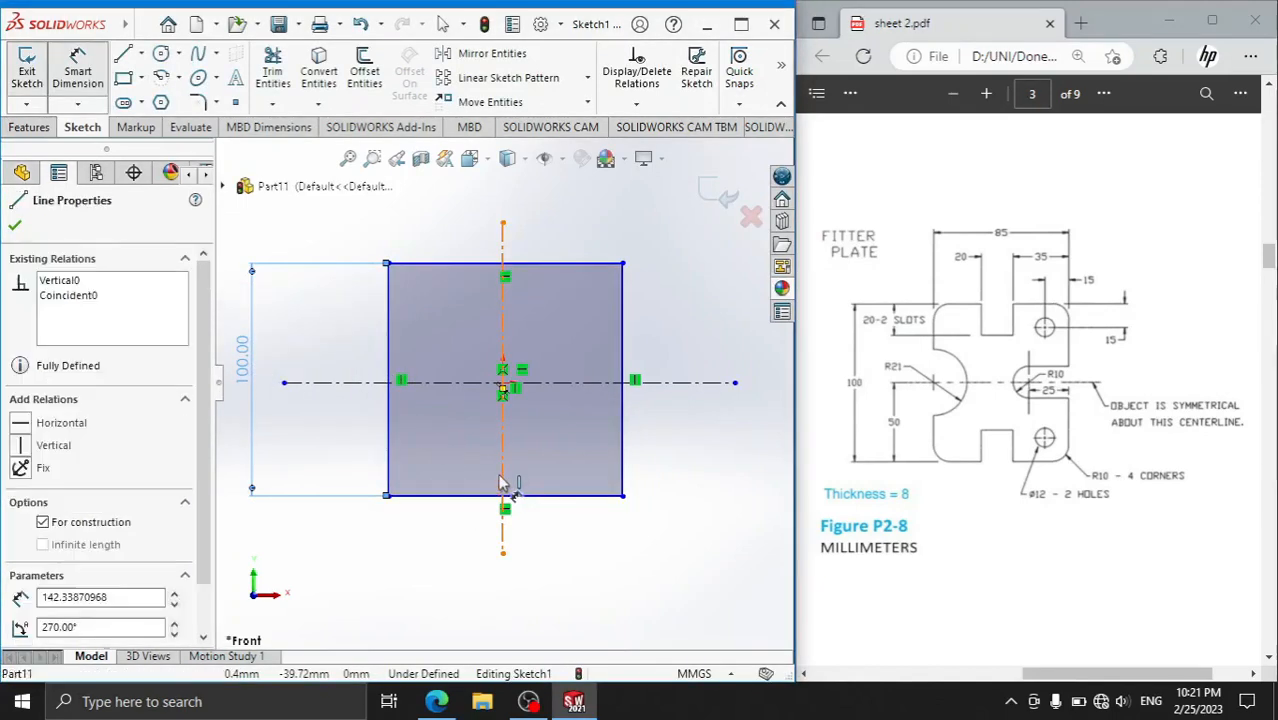
{"action": "key", "text": "Escape"}
- Dimension the distance between the rectangle's two vertical edges below the profile and set the width to 85 mm
{"action": "left_click", "coordinate": [389, 478]}
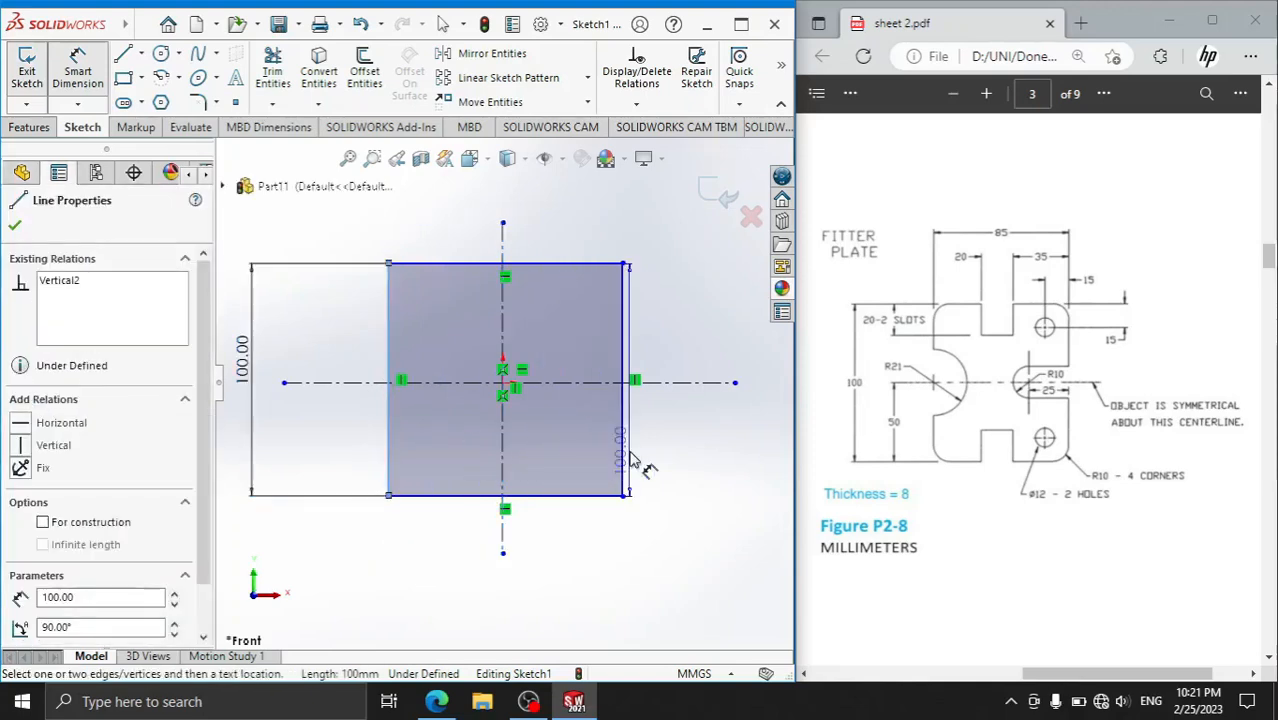
{"action": "left_click", "coordinate": [621, 460]}
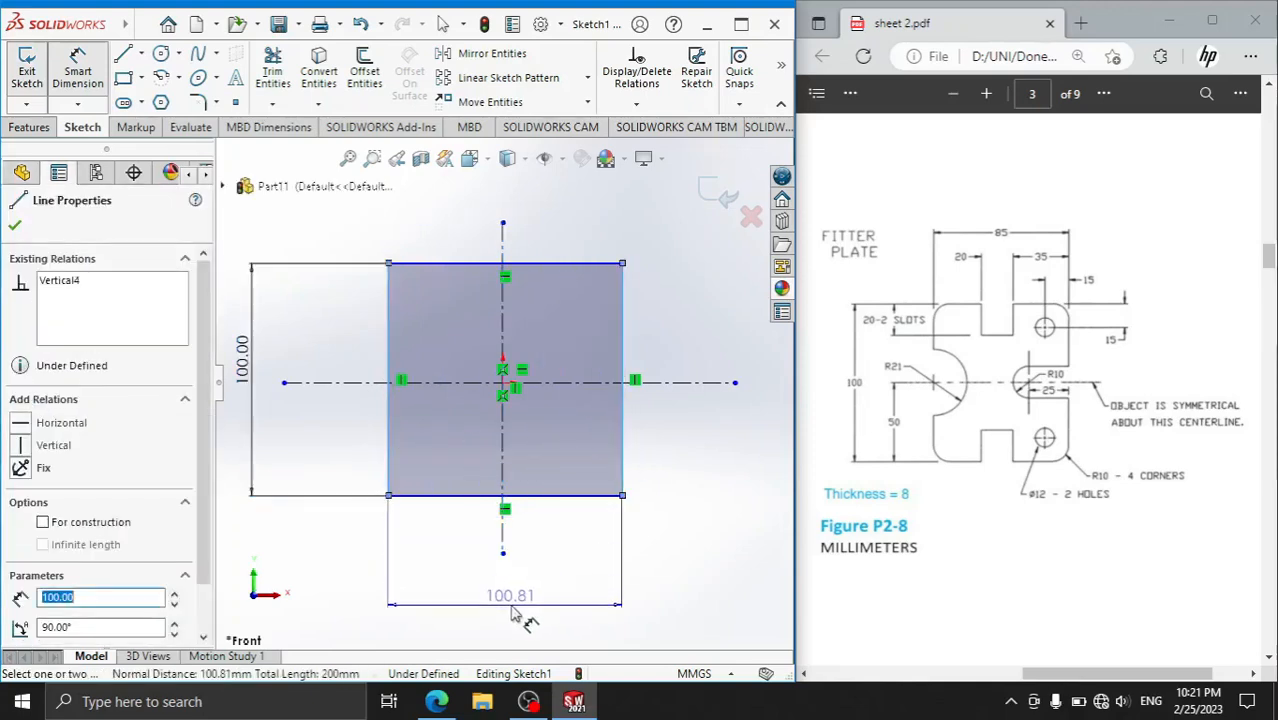
{"action": "left_click", "coordinate": [508, 616]}
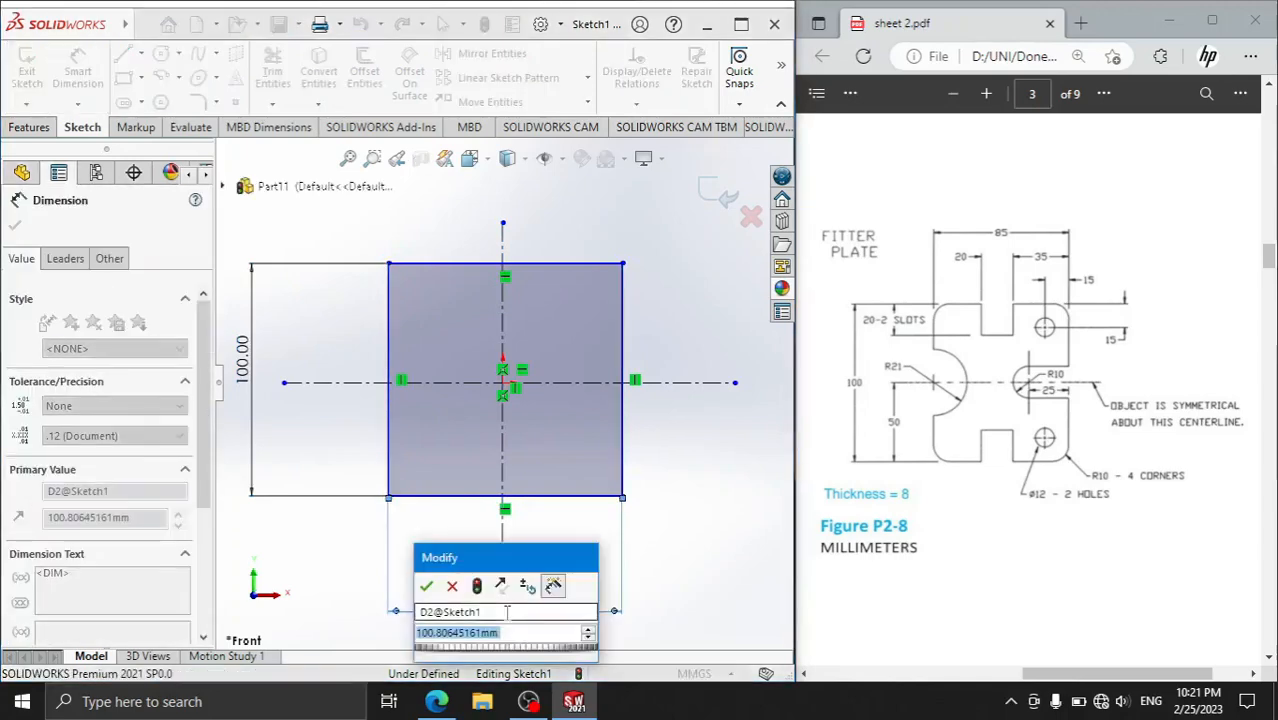
{"action": "type", "text": "85"}
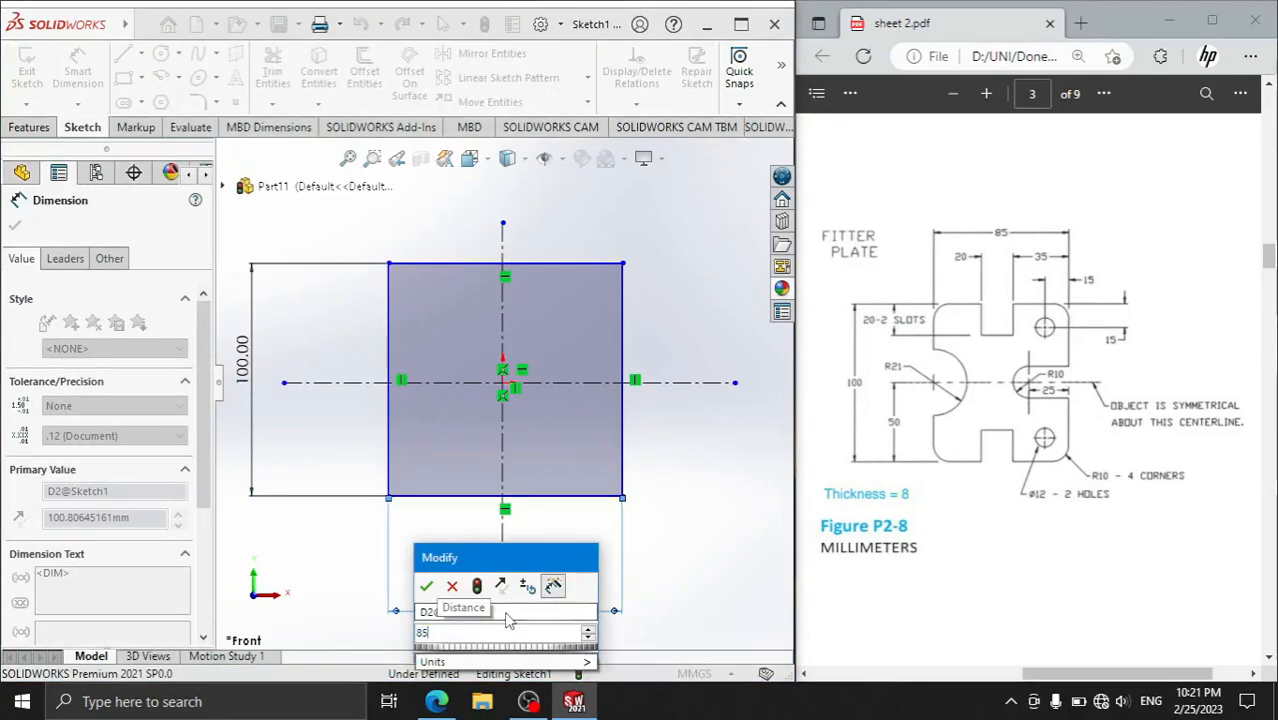
{"action": "key", "text": "Return"}
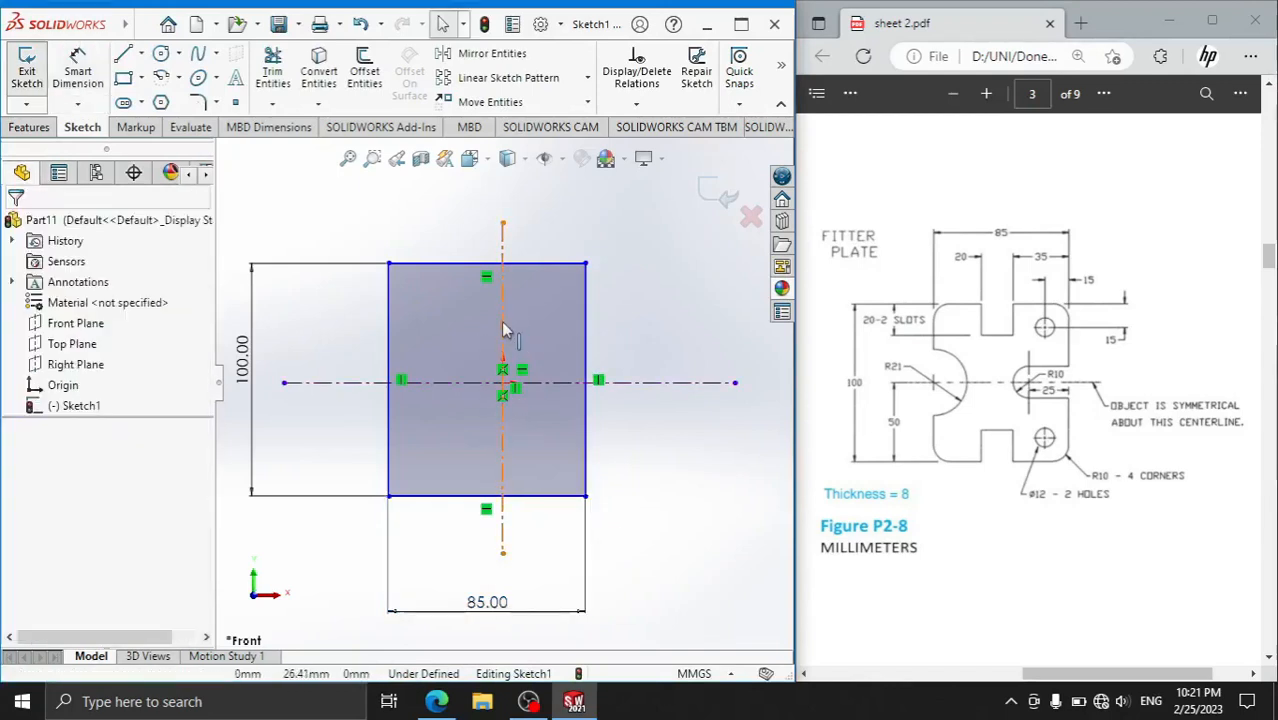
- Add a Midpoint relation between the vertical centerline and the midpoint of the rectangle's upper edge
{"action": "left_click", "coordinate": [500, 281]}
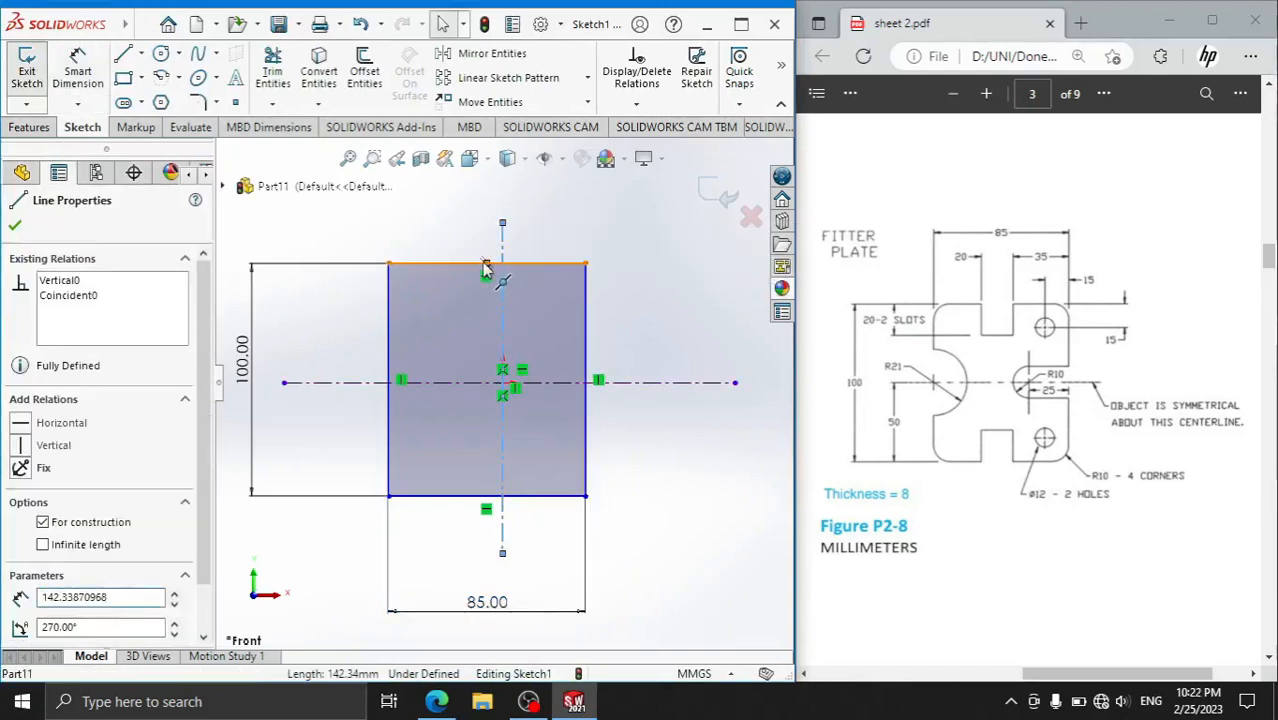
{"action": "left_click", "coordinate": [485, 264], "text": "ctrl"}
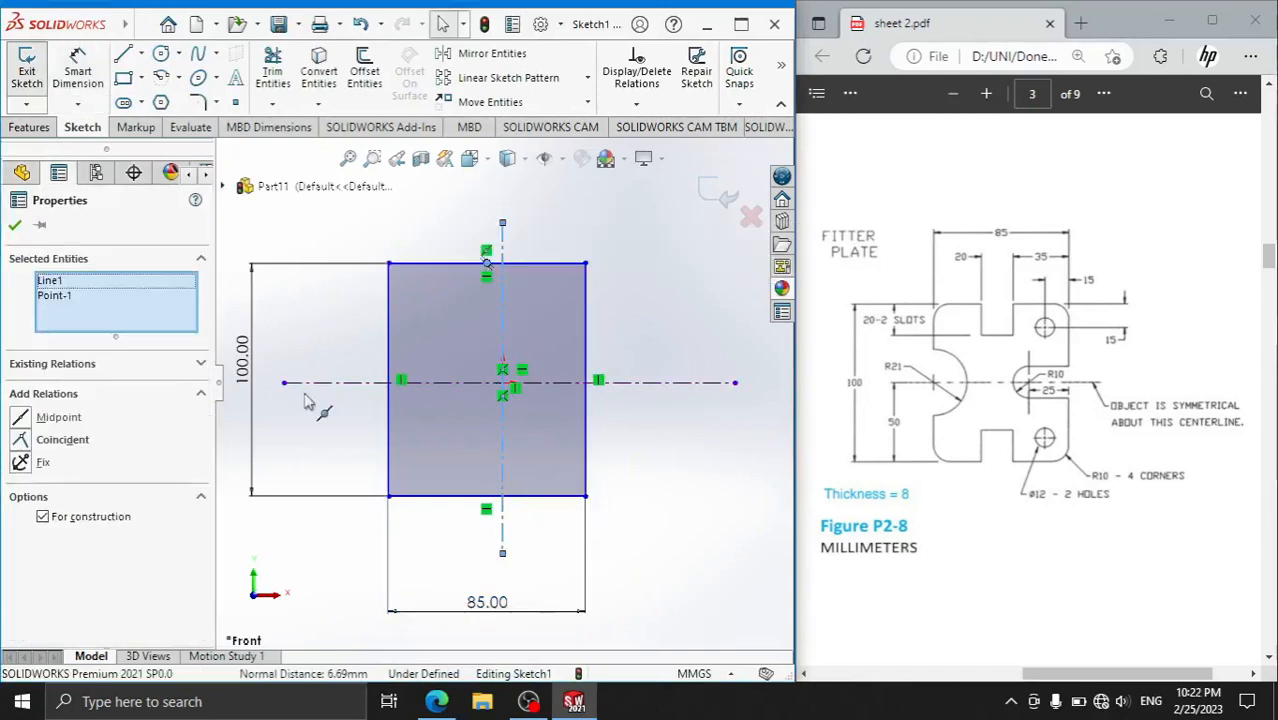
{"action": "left_click", "coordinate": [22, 421]}
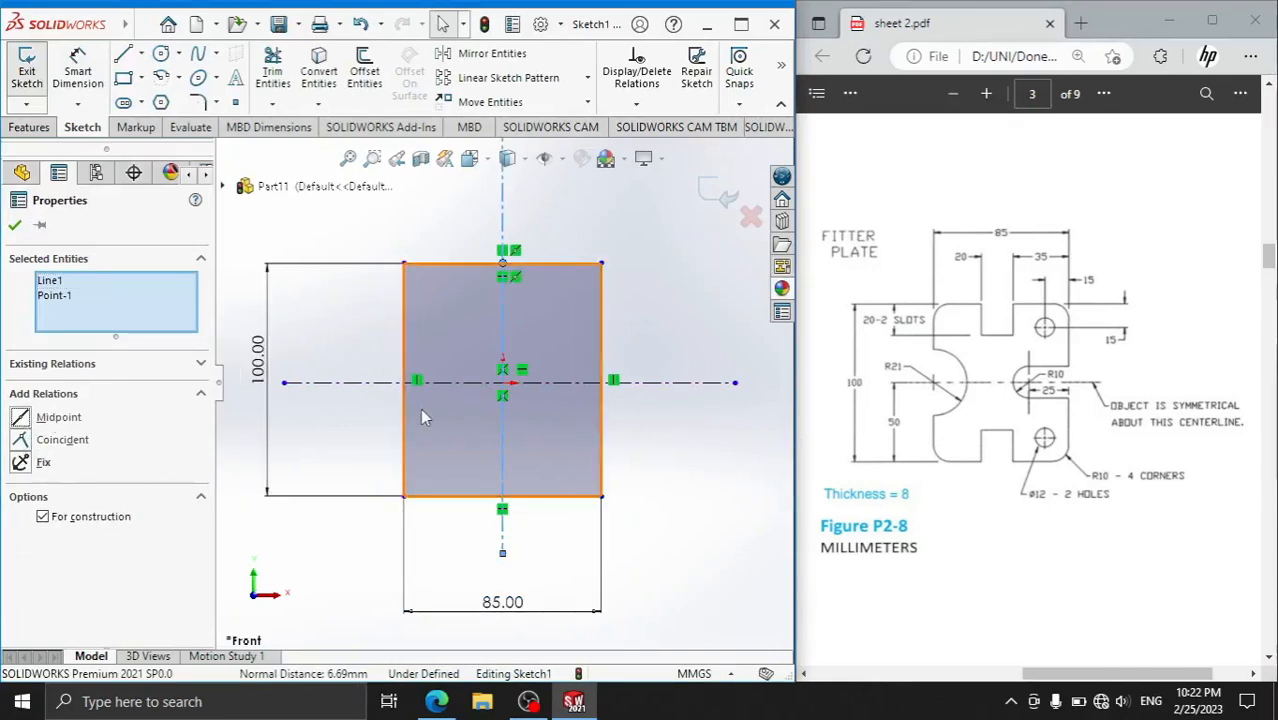
{"action": "left_click", "coordinate": [452, 200]}
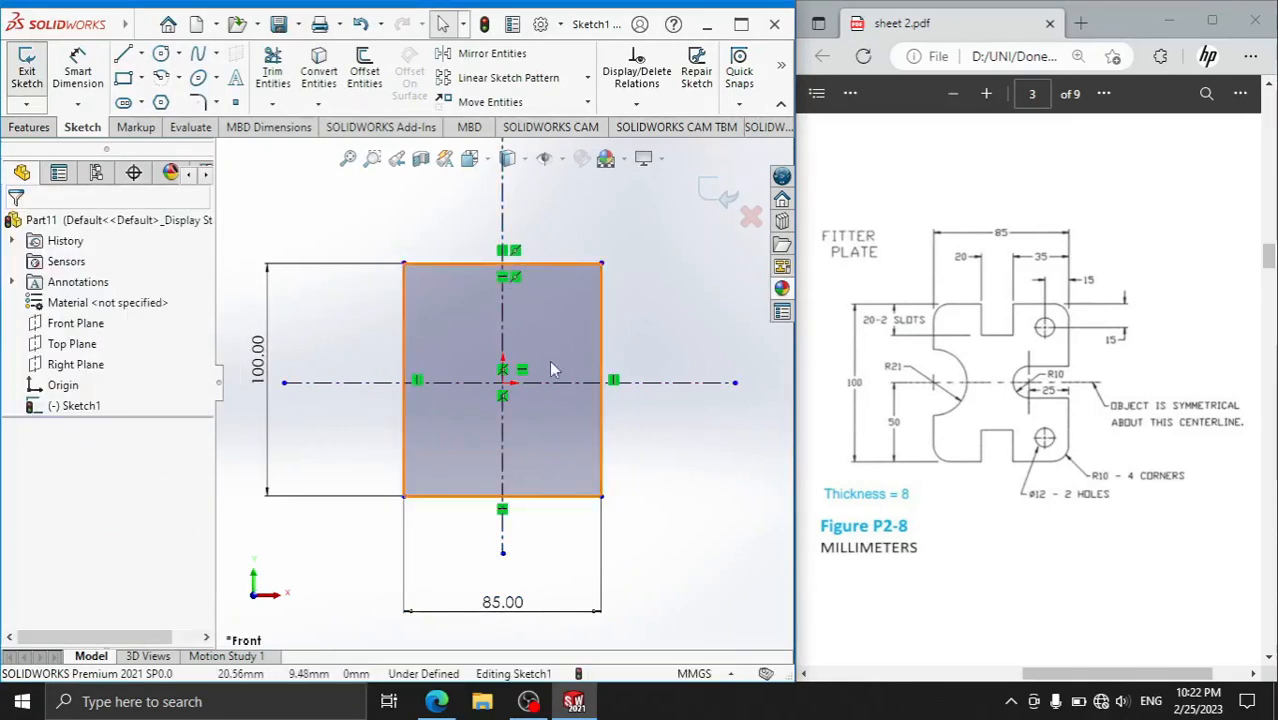
- Round all four corners of the rectangle with 10 mm sketch fillets, accepting the removal of conflicting relations
{"action": "scroll", "coordinate": [491, 267], "scroll_direction": "down", "scroll_amount": 2}
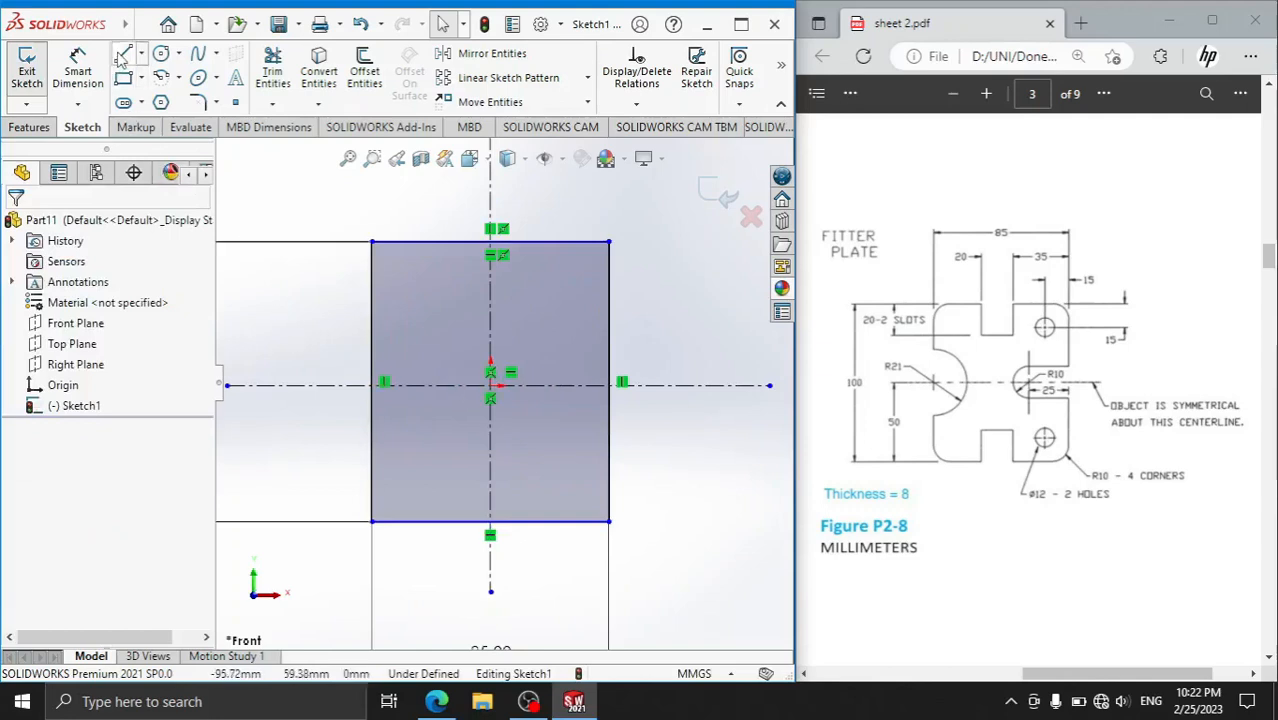
{"action": "left_click", "coordinate": [201, 104]}
{"action": "left_click", "coordinate": [421, 246]}
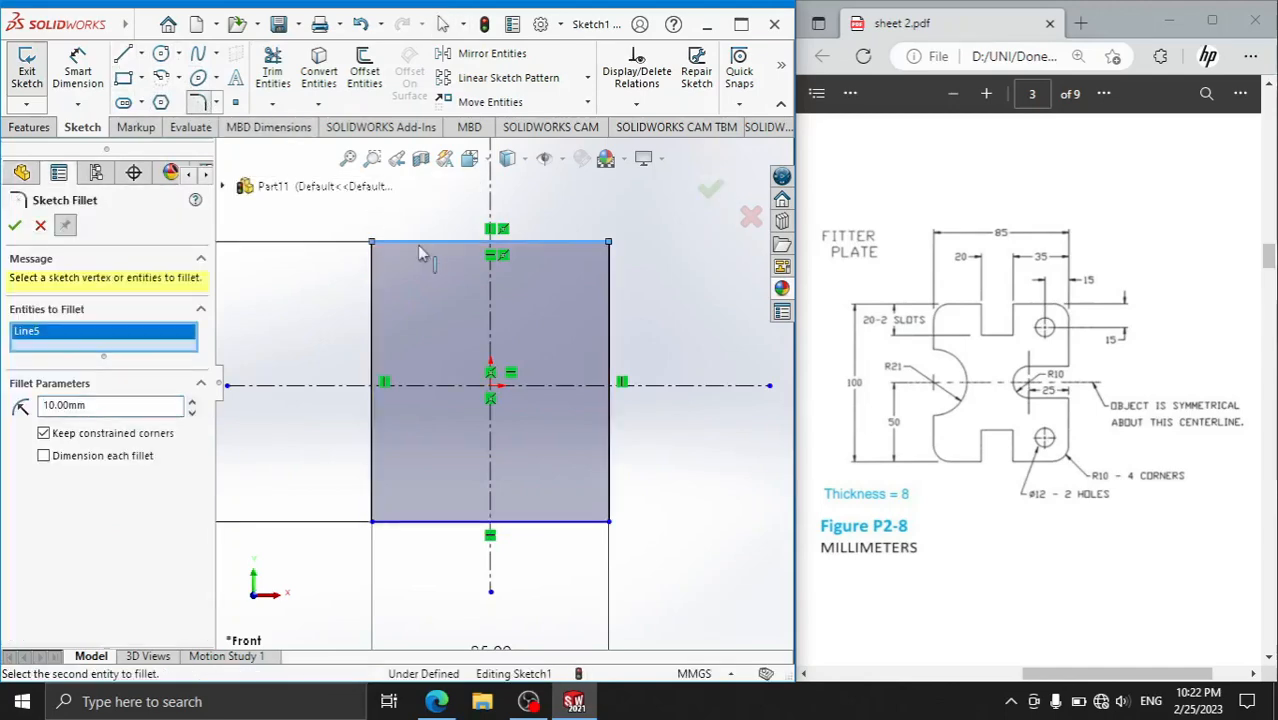
{"action": "left_click", "coordinate": [371, 292]}
{"action": "left_click", "coordinate": [680, 365]}
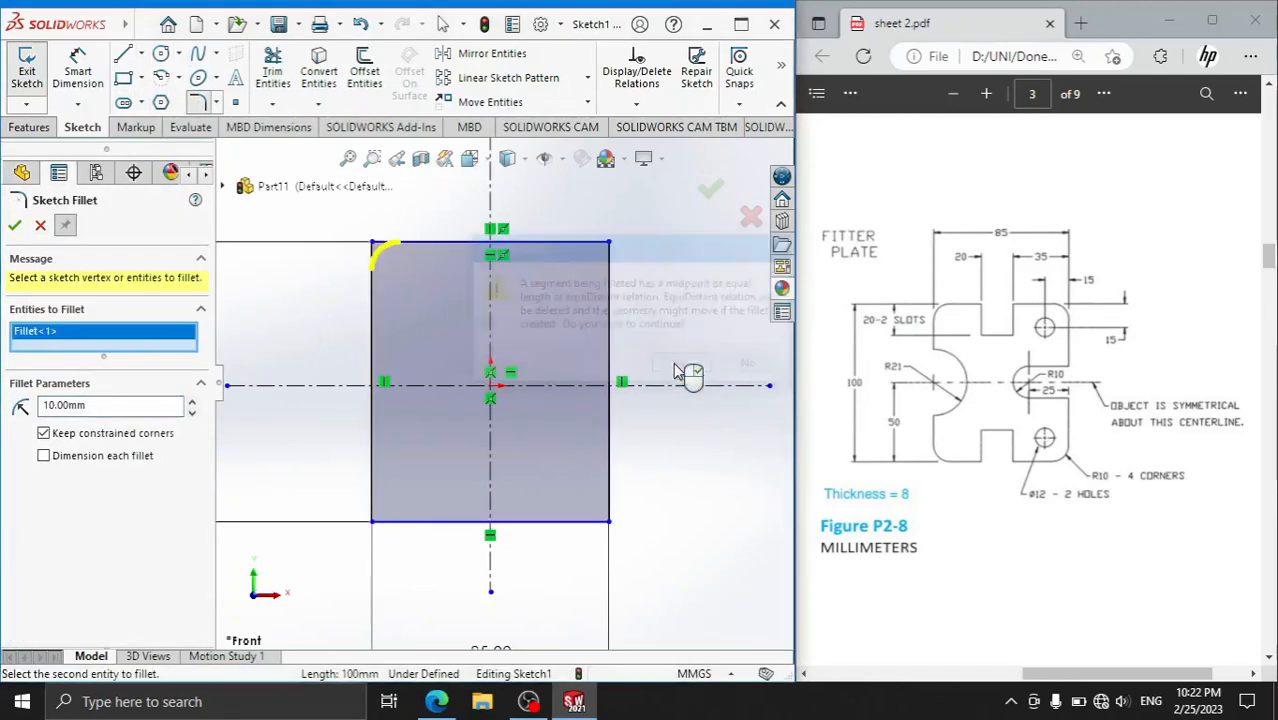
{"action": "left_click", "coordinate": [400, 521]}
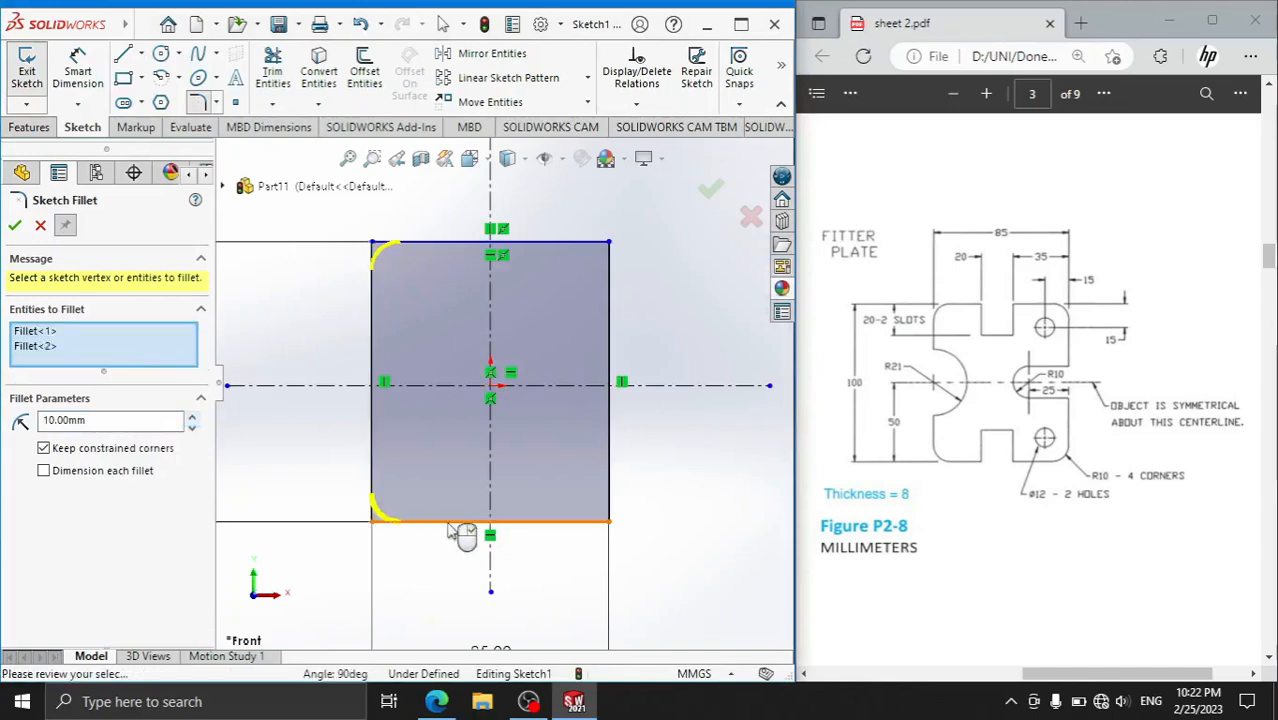
{"action": "left_click", "coordinate": [606, 521]}
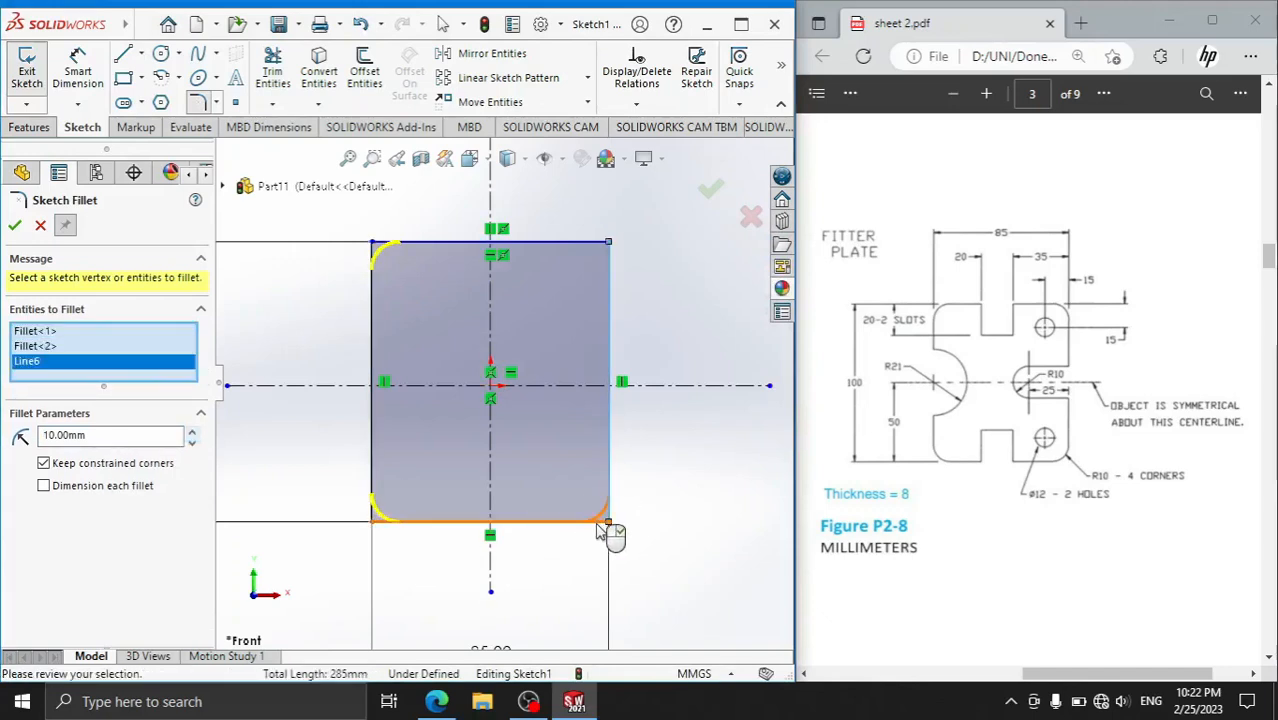
{"action": "left_click", "coordinate": [582, 243]}
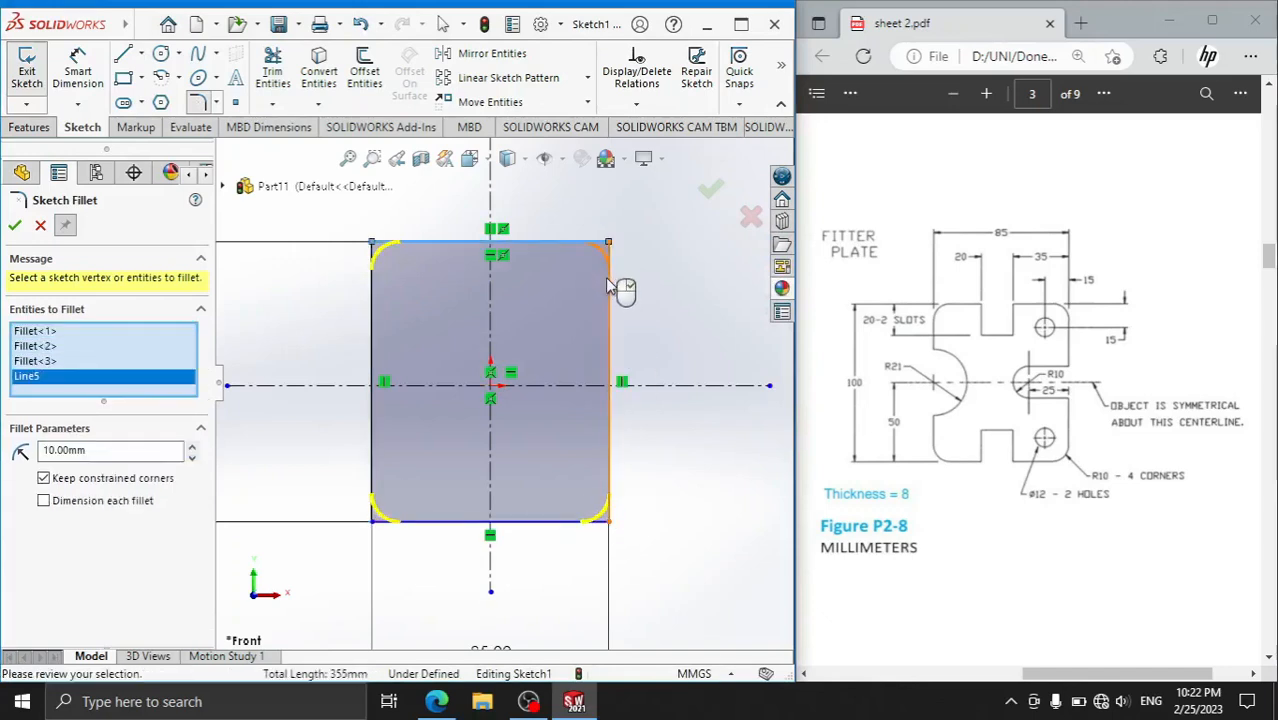
{"action": "left_click", "coordinate": [681, 366]}
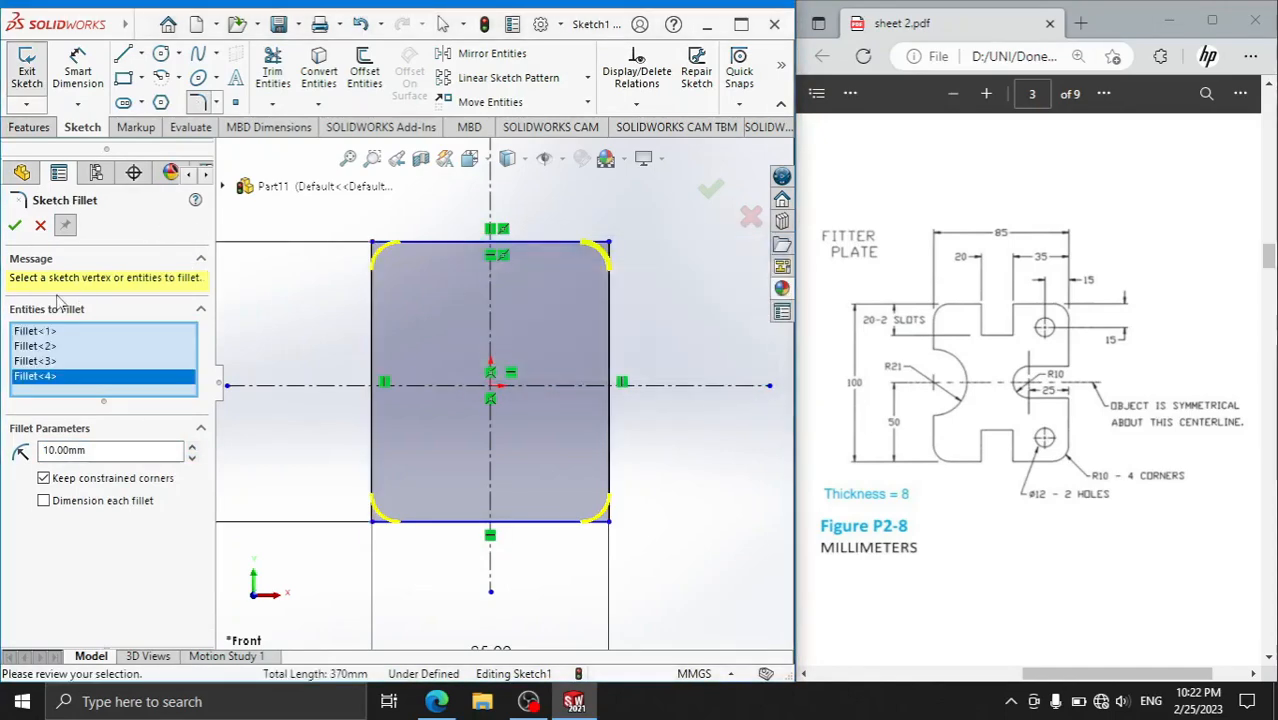
{"action": "left_click", "coordinate": [15, 228]}
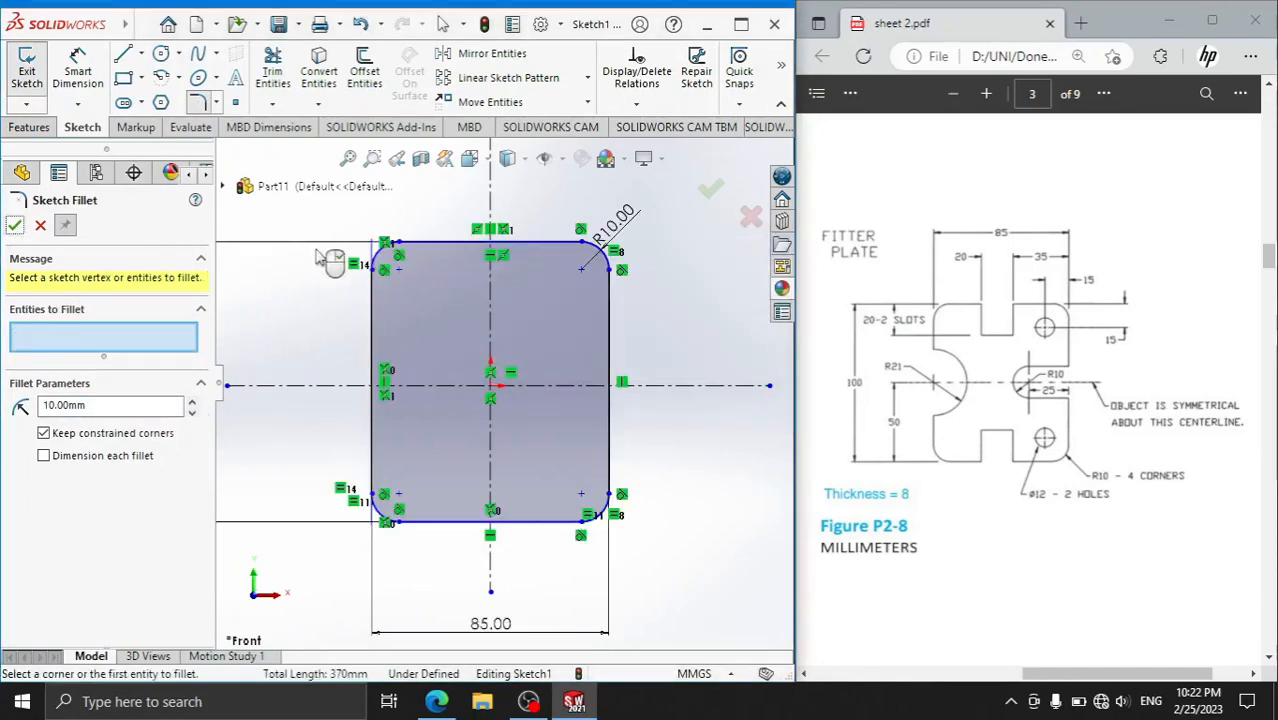
- Finish the Sketch Fillet command and delete all relations in the sketch with Display/Delete Relations
{"action": "left_click", "coordinate": [637, 104]}
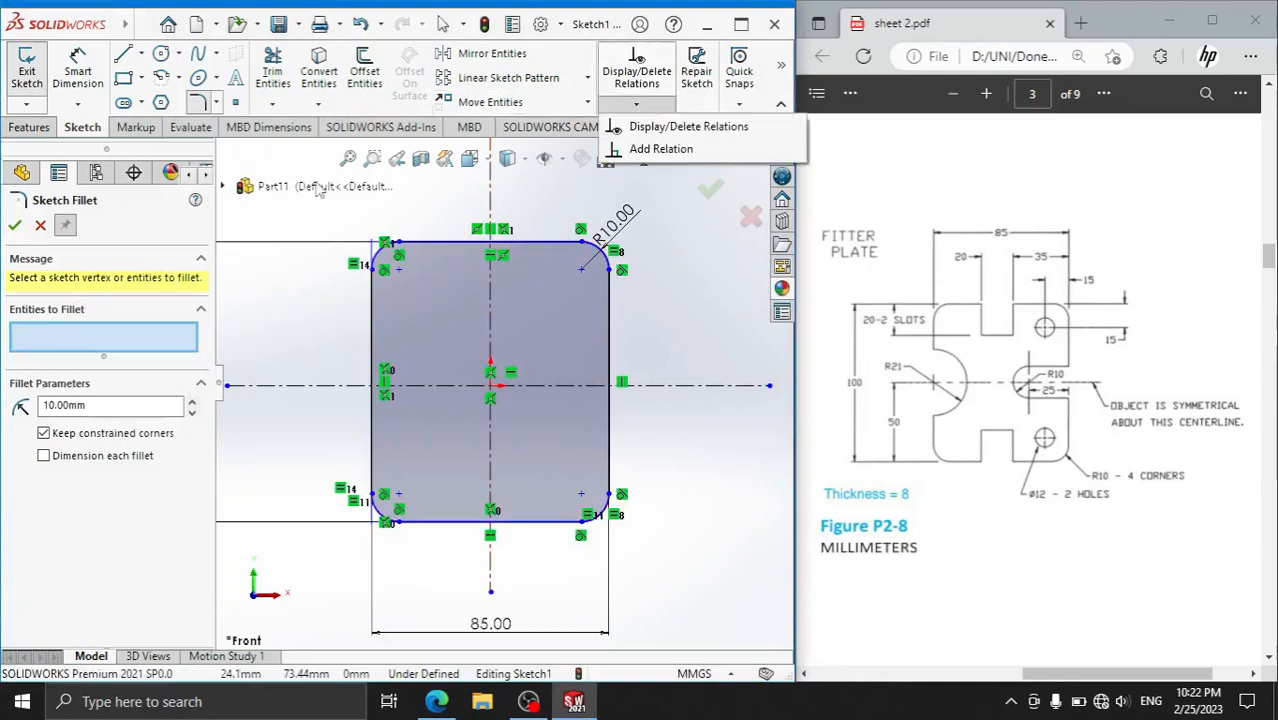
{"action": "left_click", "coordinate": [15, 226]}
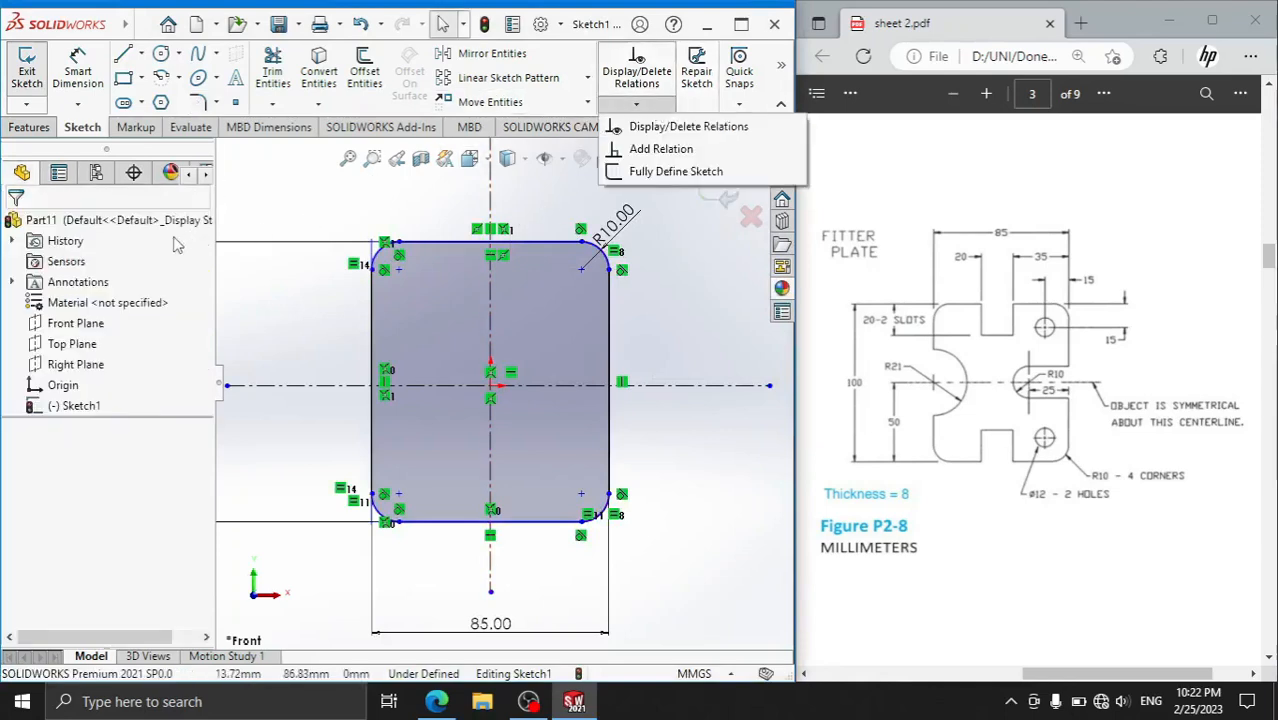
{"action": "left_click", "coordinate": [660, 126]}
{"action": "left_click", "coordinate": [165, 281]}
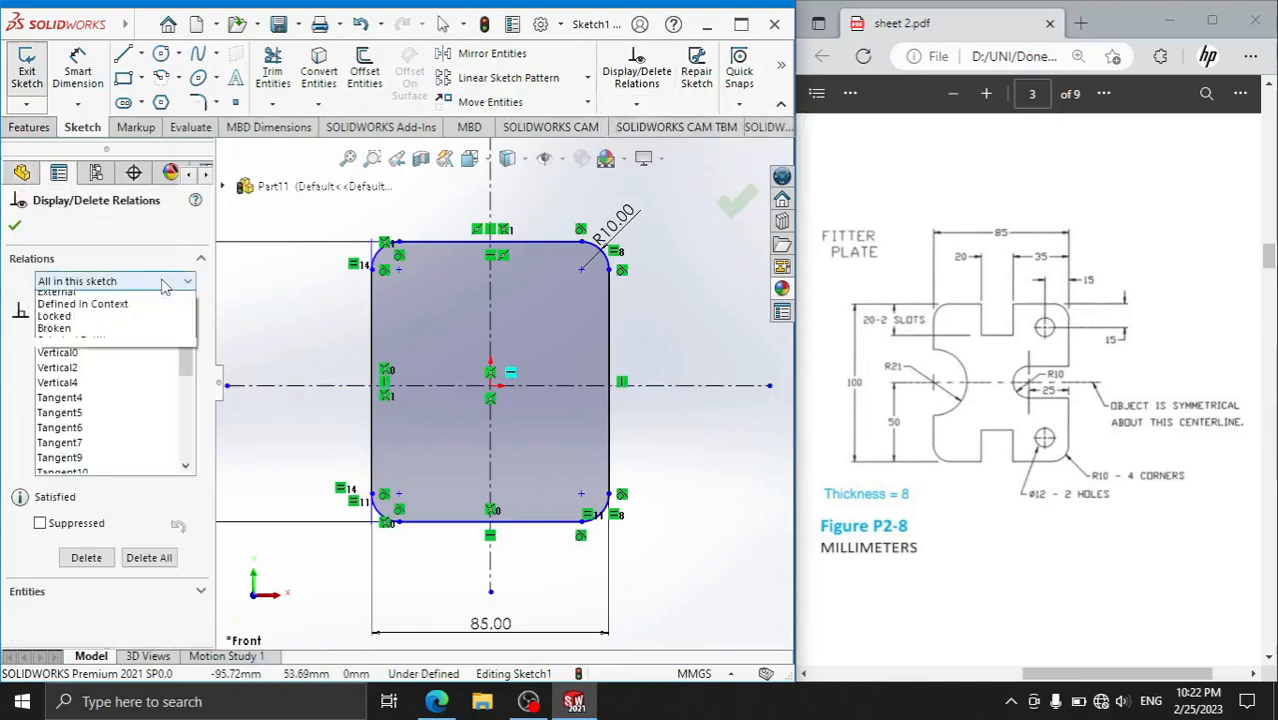
{"action": "left_click", "coordinate": [160, 299]}
{"action": "left_click", "coordinate": [149, 557]}
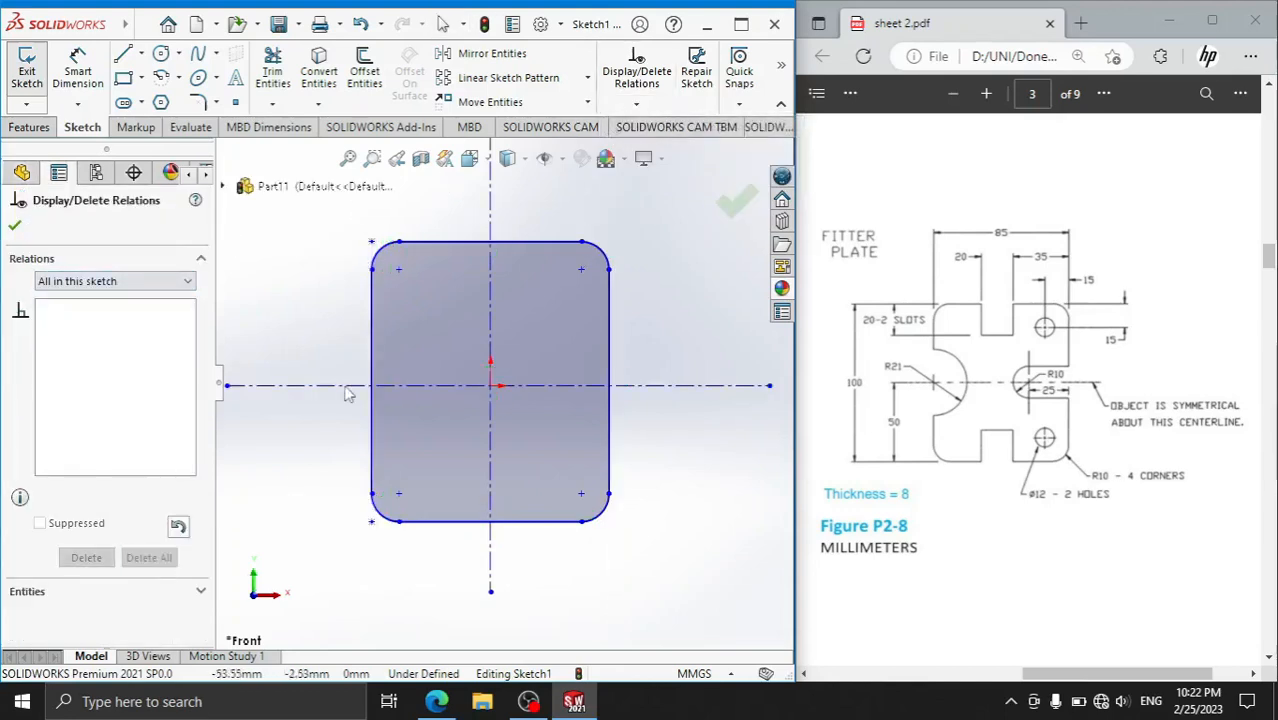
- Sketch a three-line rectangular slot about 19 mm wide, opening on the plate's upper edge and straddling the vertical centerline
{"action": "left_click", "coordinate": [122, 53]}
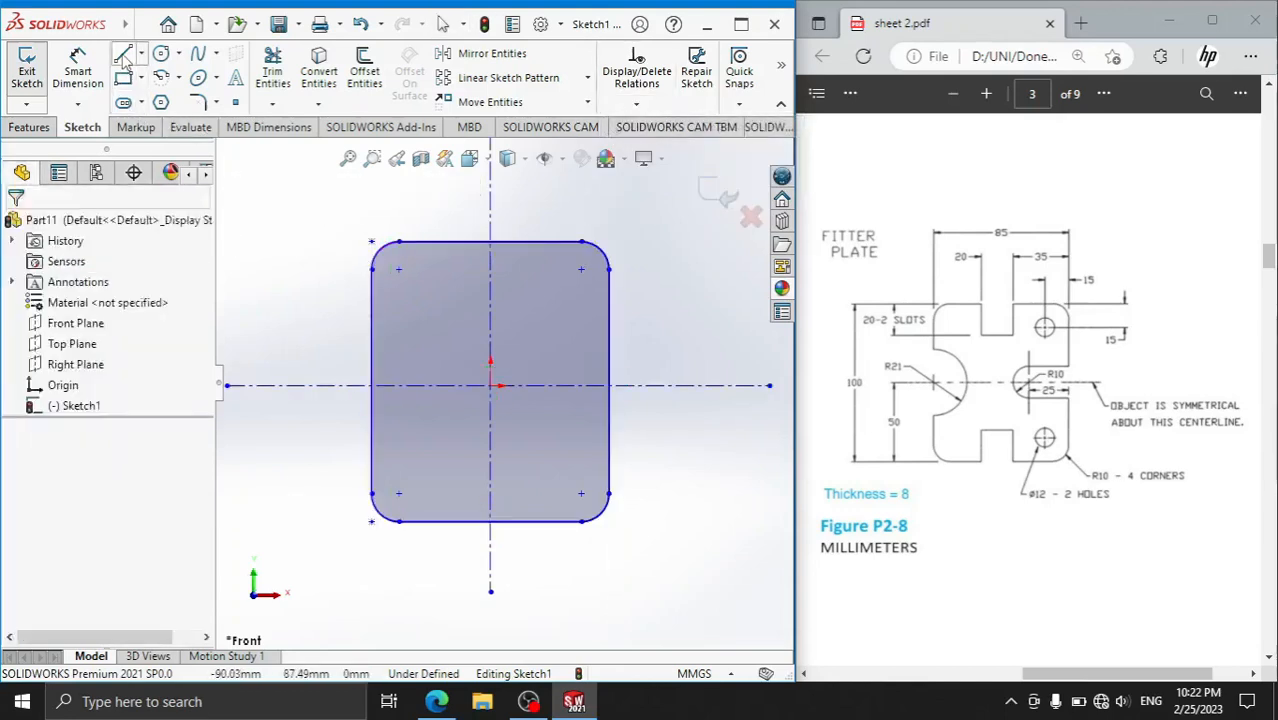
{"action": "scroll", "coordinate": [491, 215], "scroll_direction": "down", "scroll_amount": 3}
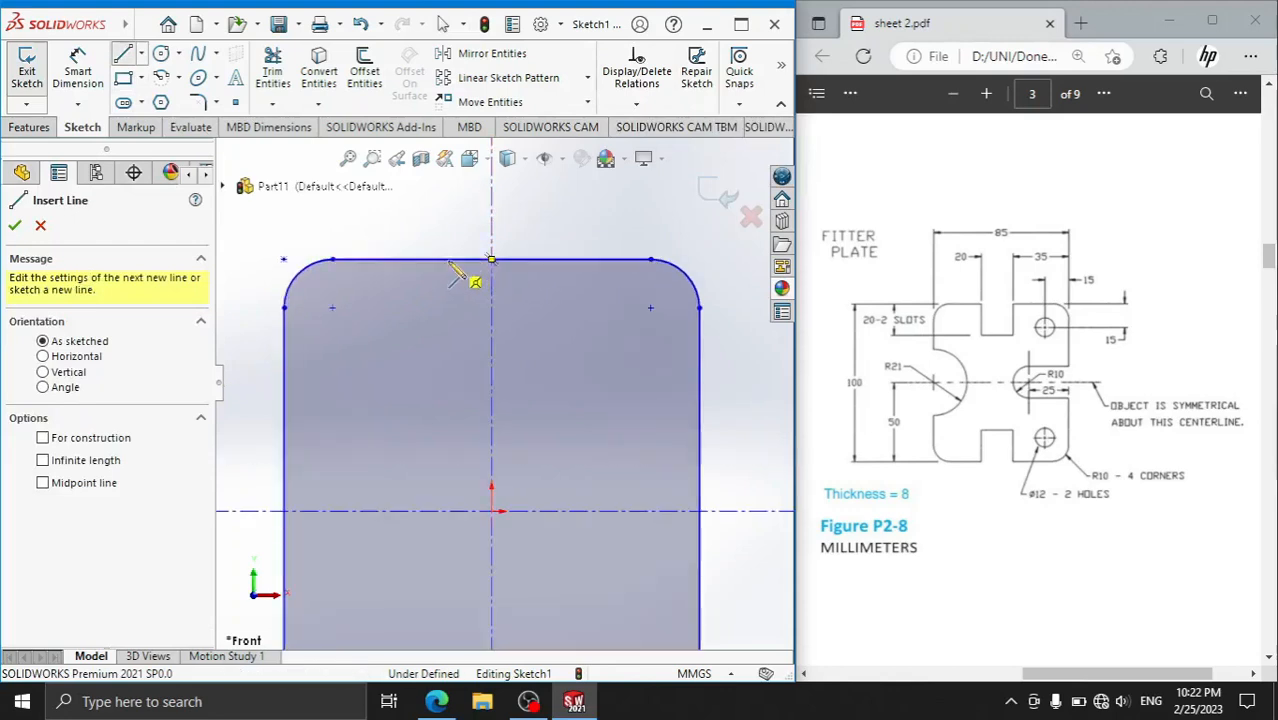
{"action": "left_click", "coordinate": [448, 260]}
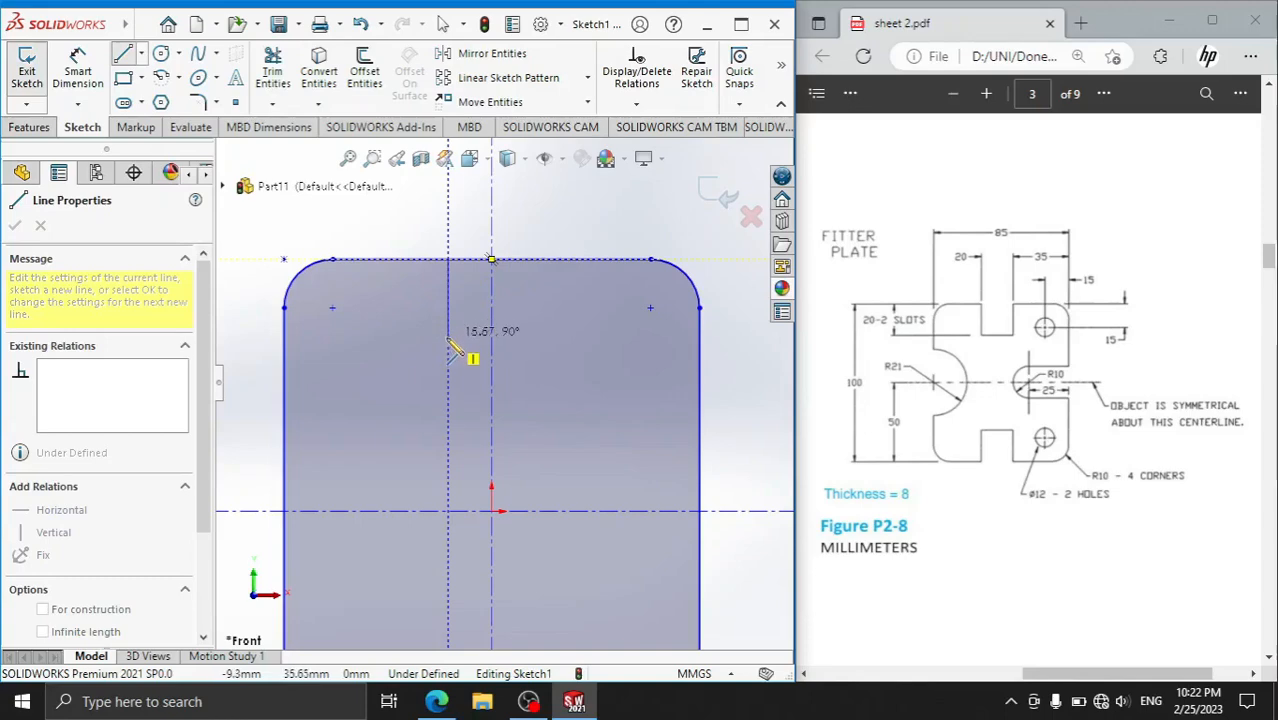
{"action": "left_click", "coordinate": [448, 346]}
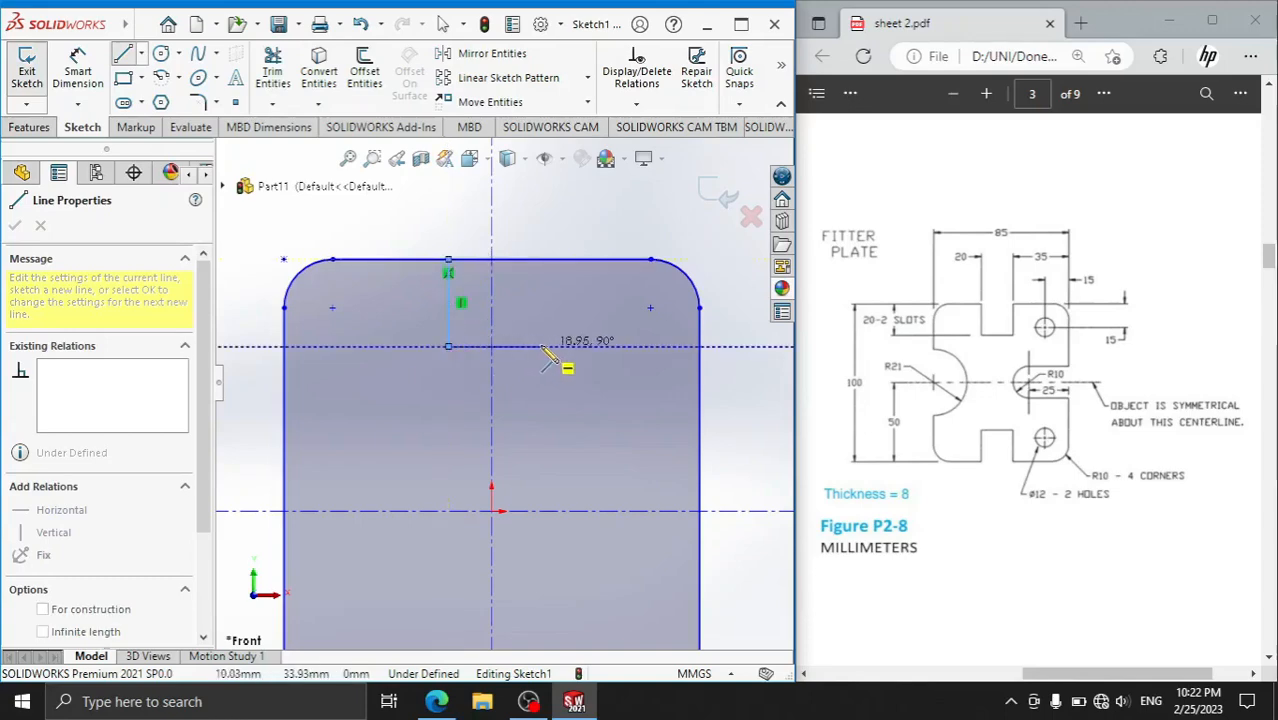
{"action": "left_click", "coordinate": [541, 346]}
{"action": "left_click", "coordinate": [541, 260]}
{"action": "right_click", "coordinate": [578, 214]}
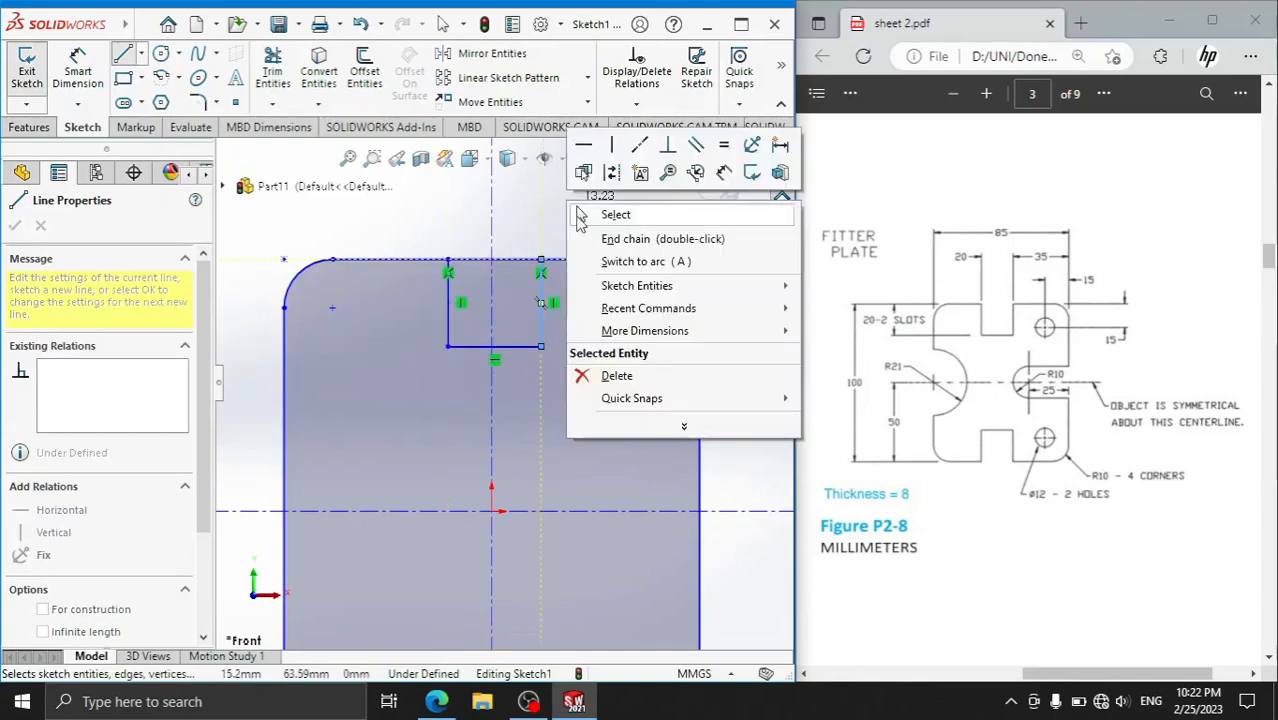
{"action": "left_click", "coordinate": [578, 214]}
- Sketch a matching three-line slot about 19 mm wide on the plate's lower edge, with its sides aligned to the upper slot
{"action": "scroll", "coordinate": [596, 343], "scroll_direction": "down", "scroll_amount": 2}
{"action": "scroll", "coordinate": [439, 435], "scroll_direction": "up", "scroll_amount": 4}
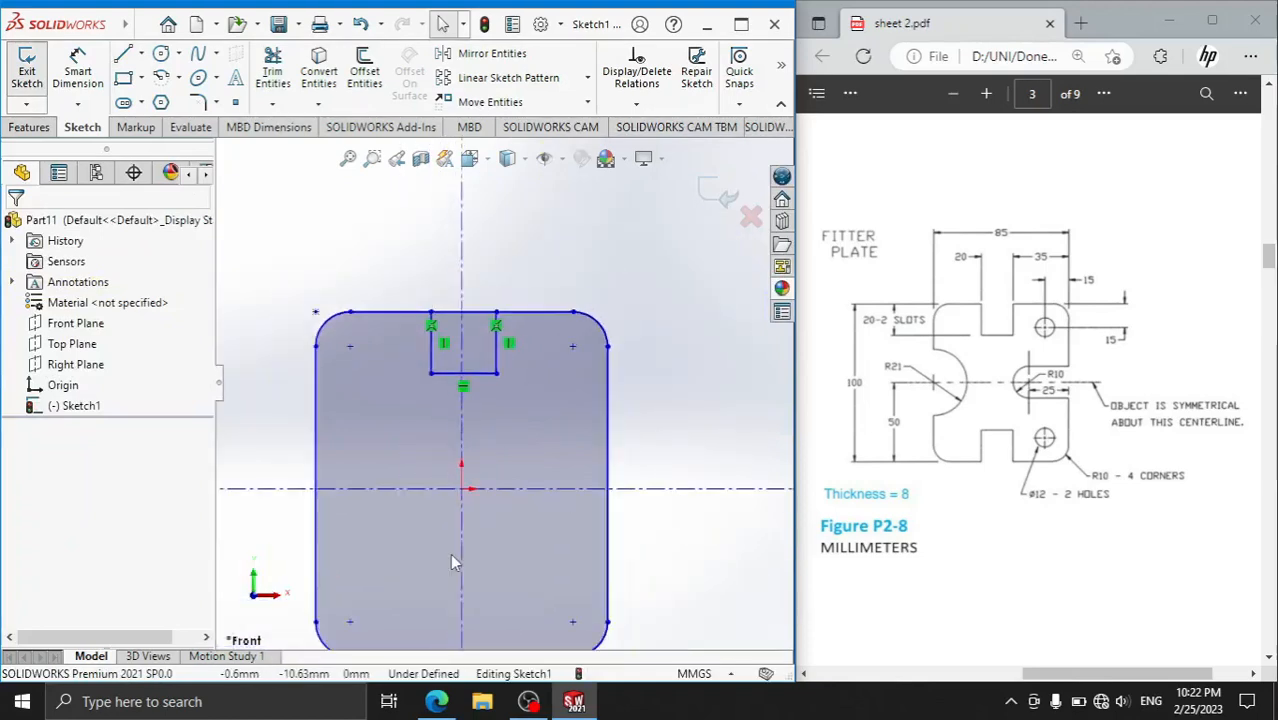
{"action": "scroll", "coordinate": [450, 562], "scroll_direction": "up", "scroll_amount": 1}
{"action": "scroll", "coordinate": [453, 563], "scroll_direction": "down", "scroll_amount": 3}
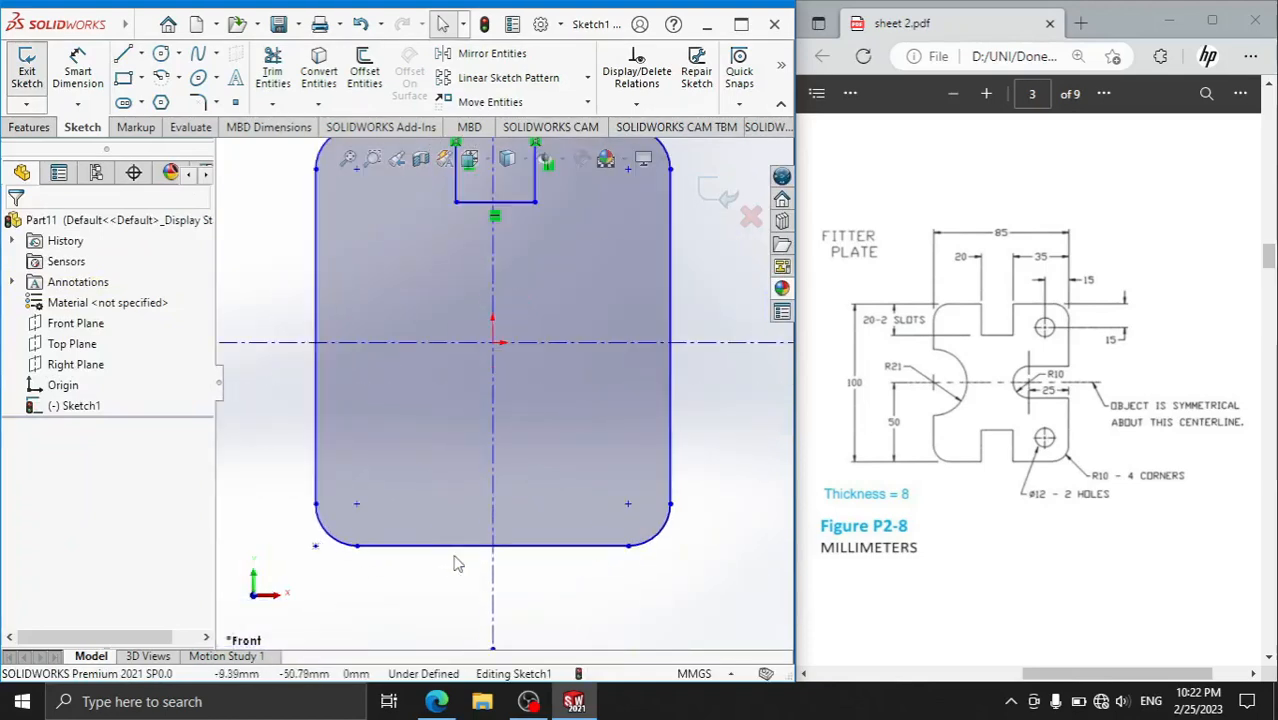
{"action": "left_click", "coordinate": [123, 55]}
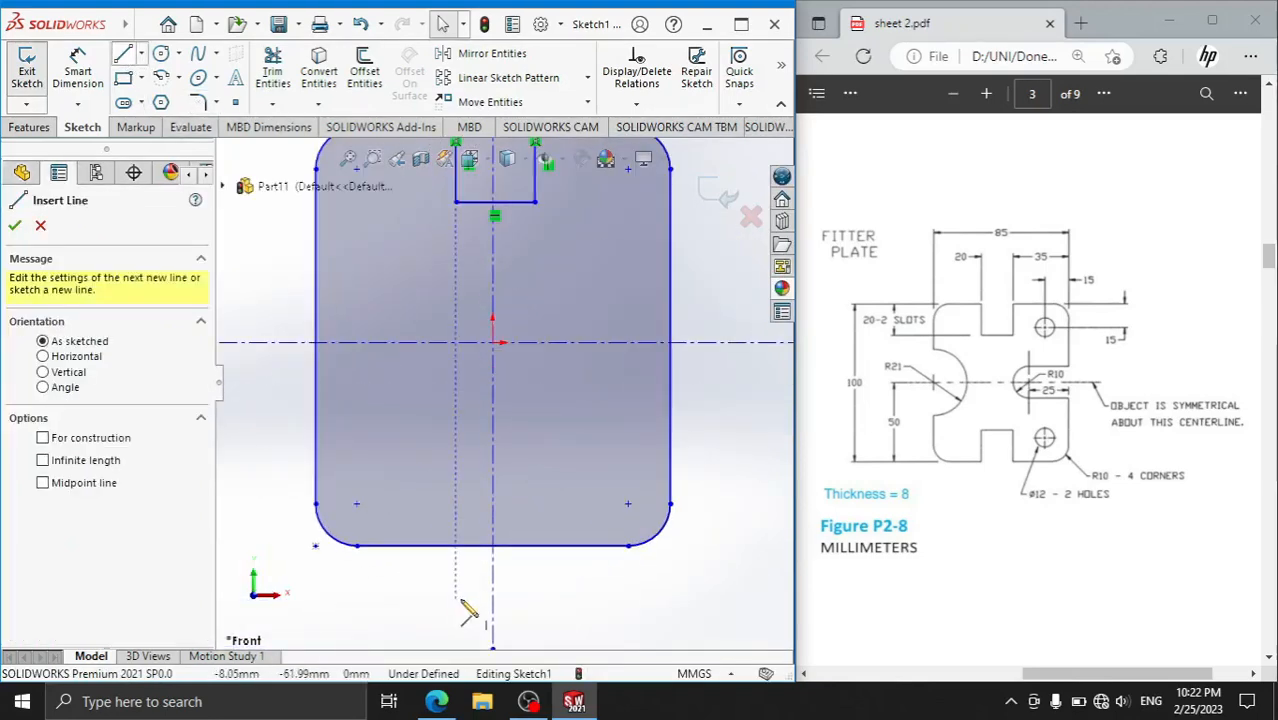
{"action": "left_click", "coordinate": [456, 546]}
{"action": "left_click", "coordinate": [456, 483]}
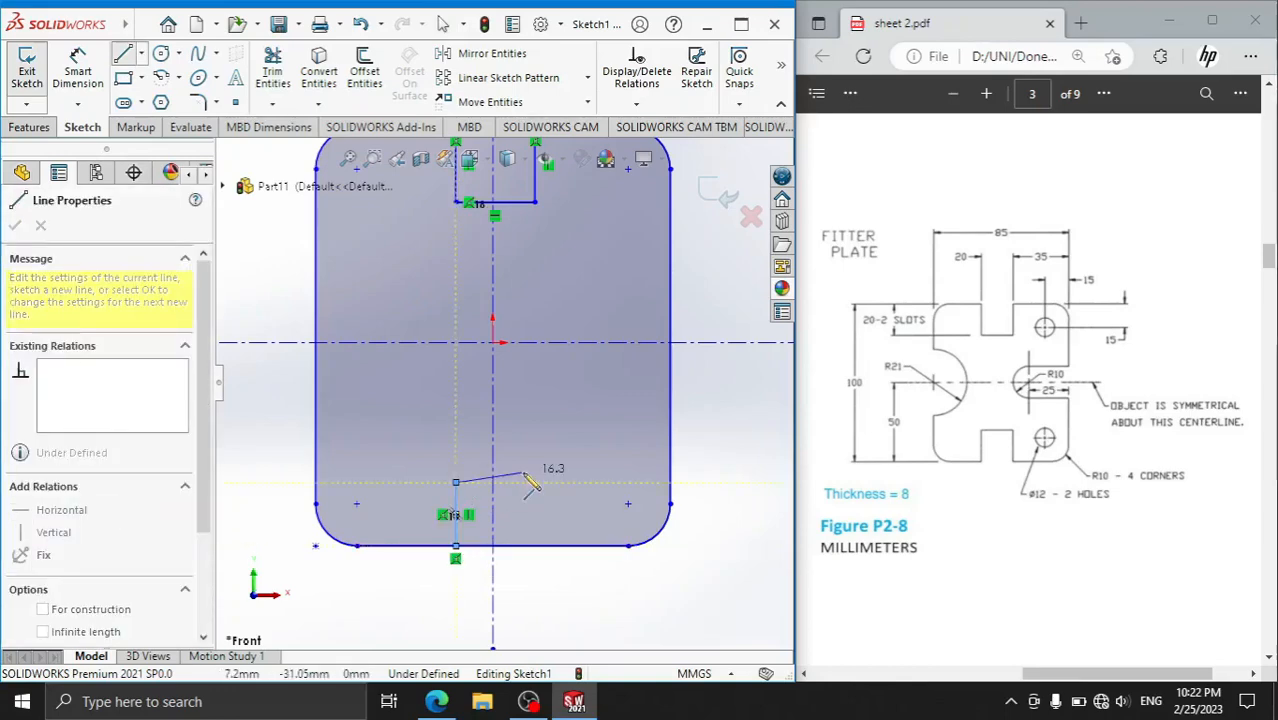
{"action": "left_click", "coordinate": [535, 483]}
{"action": "left_click", "coordinate": [535, 546]}
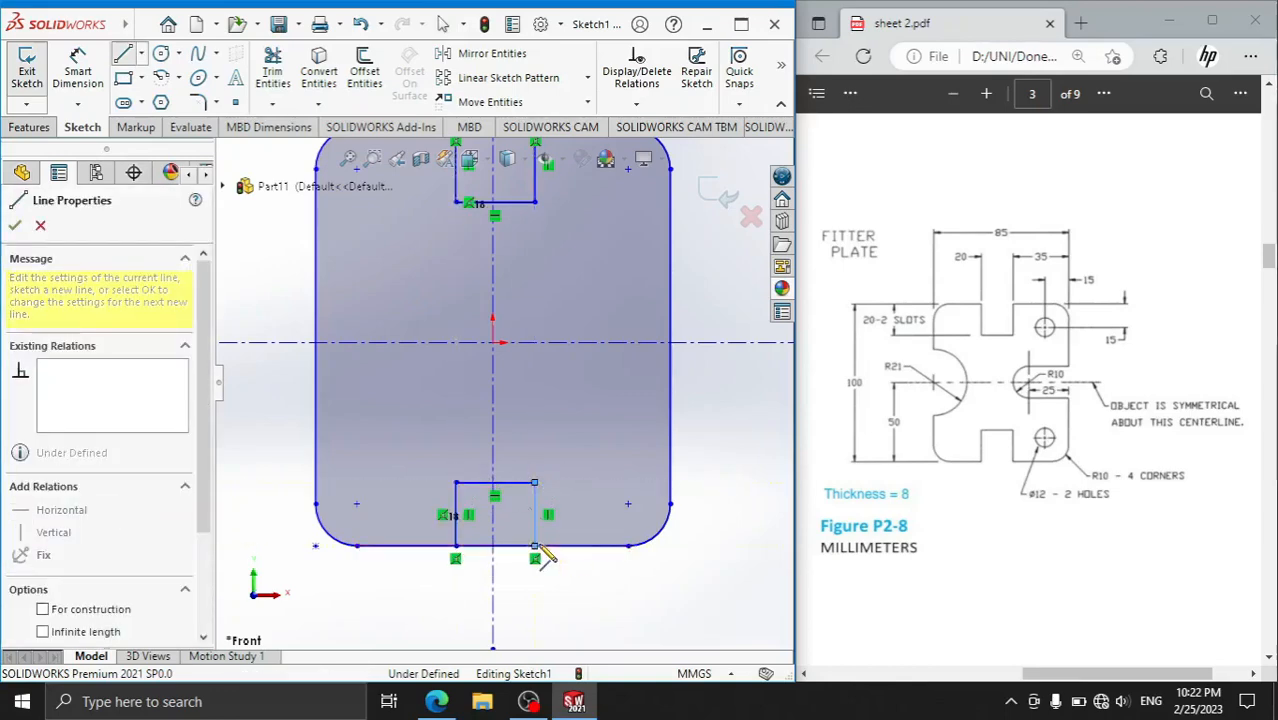
- Trim the plate's lower edge across the slot opening, and trim the vertical centerline running through and below that slot
{"action": "right_click", "coordinate": [537, 513]}
{"action": "left_click", "coordinate": [605, 496]}
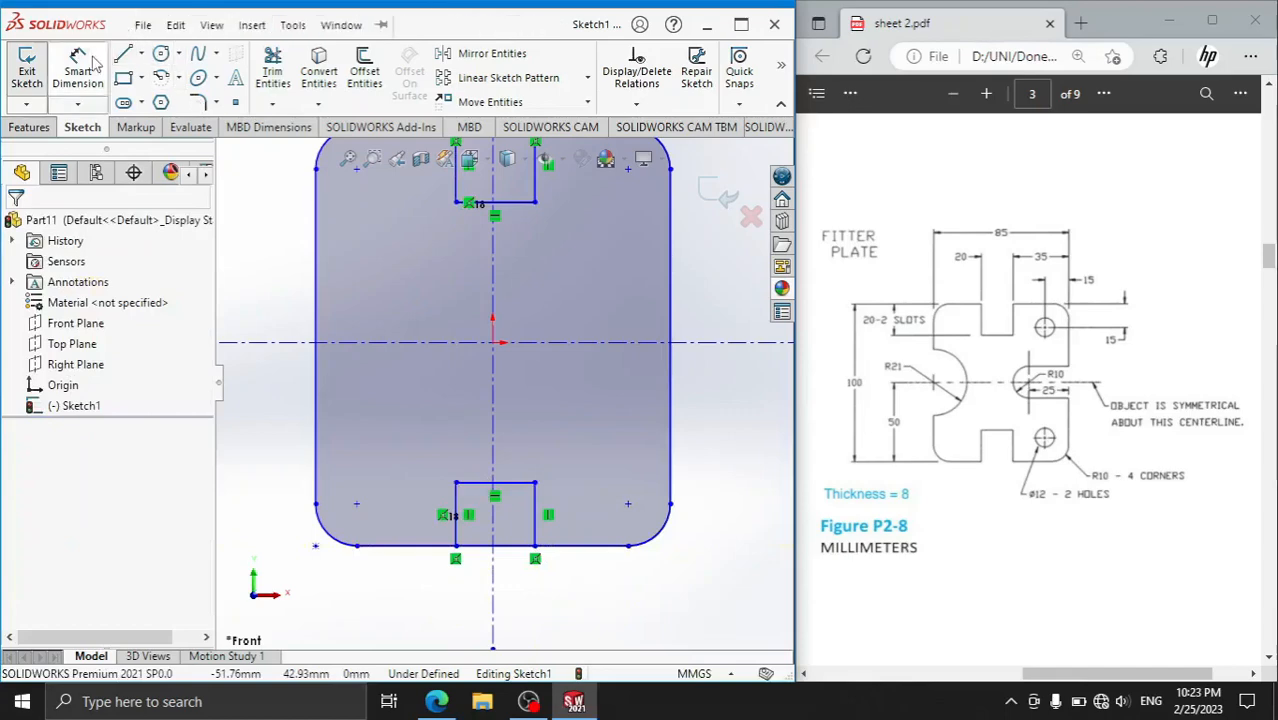
{"action": "left_click", "coordinate": [272, 70]}
{"action": "mouse_move", "coordinate": [478, 615]}
{"action": "left_mouse_down"}
{"action": "mouse_move", "coordinate": [470, 590]}
{"action": "mouse_move", "coordinate": [512, 536]}
{"action": "left_mouse_up"}
{"action": "scroll", "coordinate": [520, 385], "scroll_direction": "up", "scroll_amount": 3}
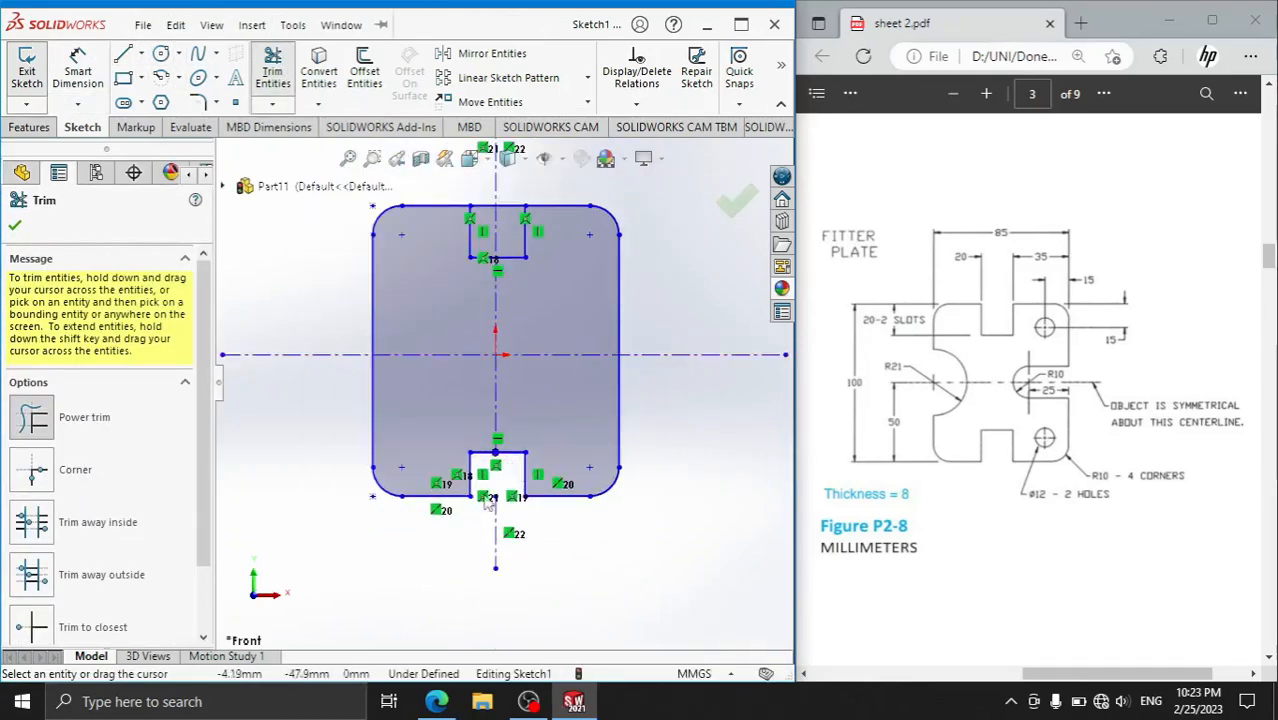
{"action": "left_click_drag", "start_coordinate": [448, 566], "coordinate": [502, 529]}
{"action": "scroll", "coordinate": [508, 352], "scroll_direction": "up", "scroll_amount": 2}
- Trim the plate's upper edge across the slot opening, along with the vertical centerline inside and above that slot
{"action": "scroll", "coordinate": [517, 250], "scroll_direction": "down", "scroll_amount": 3}
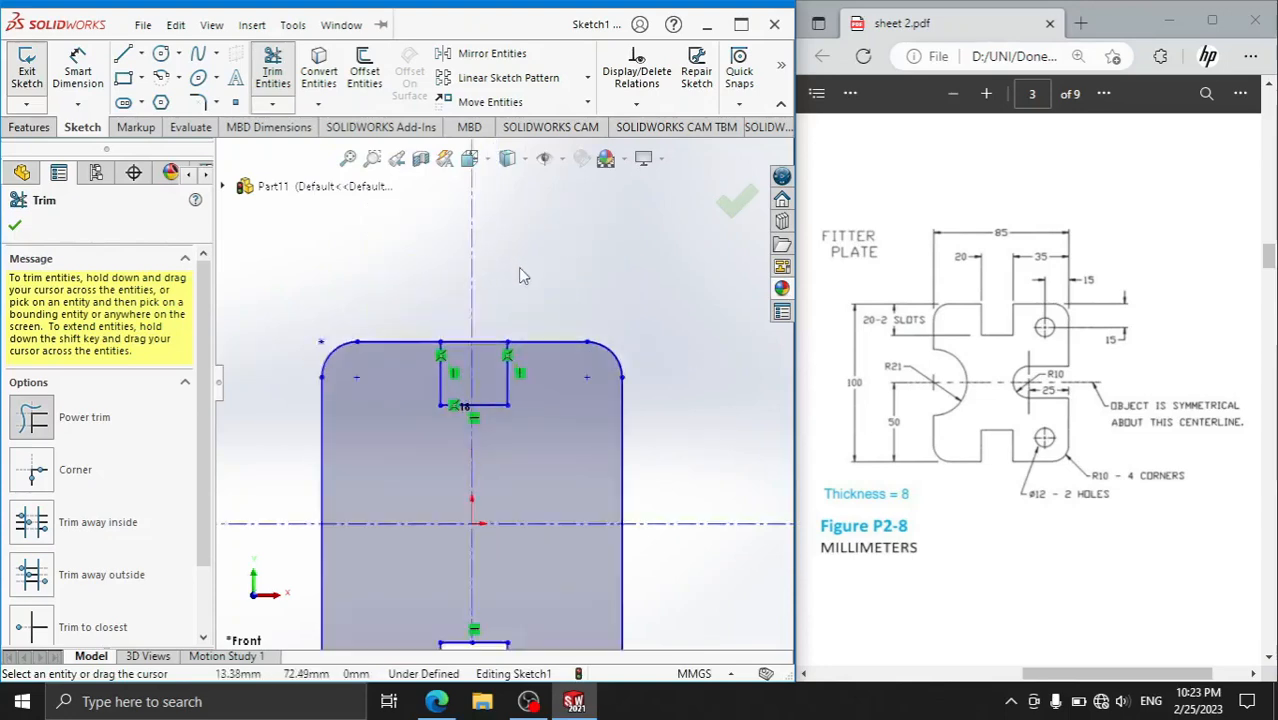
{"action": "scroll", "coordinate": [510, 285], "scroll_direction": "down", "scroll_amount": 1}
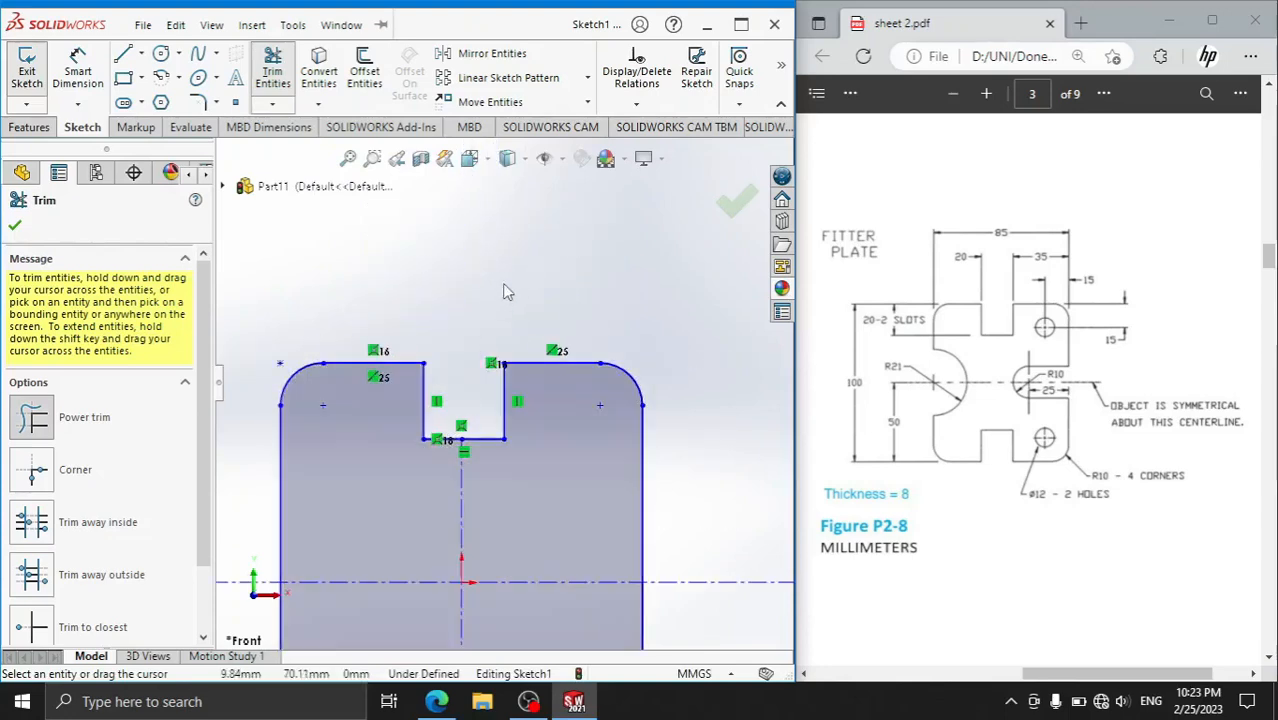
{"action": "right_click", "coordinate": [508, 250]}
{"action": "left_click", "coordinate": [479, 243]}
{"action": "scroll", "coordinate": [535, 400], "scroll_direction": "up", "scroll_amount": 2}
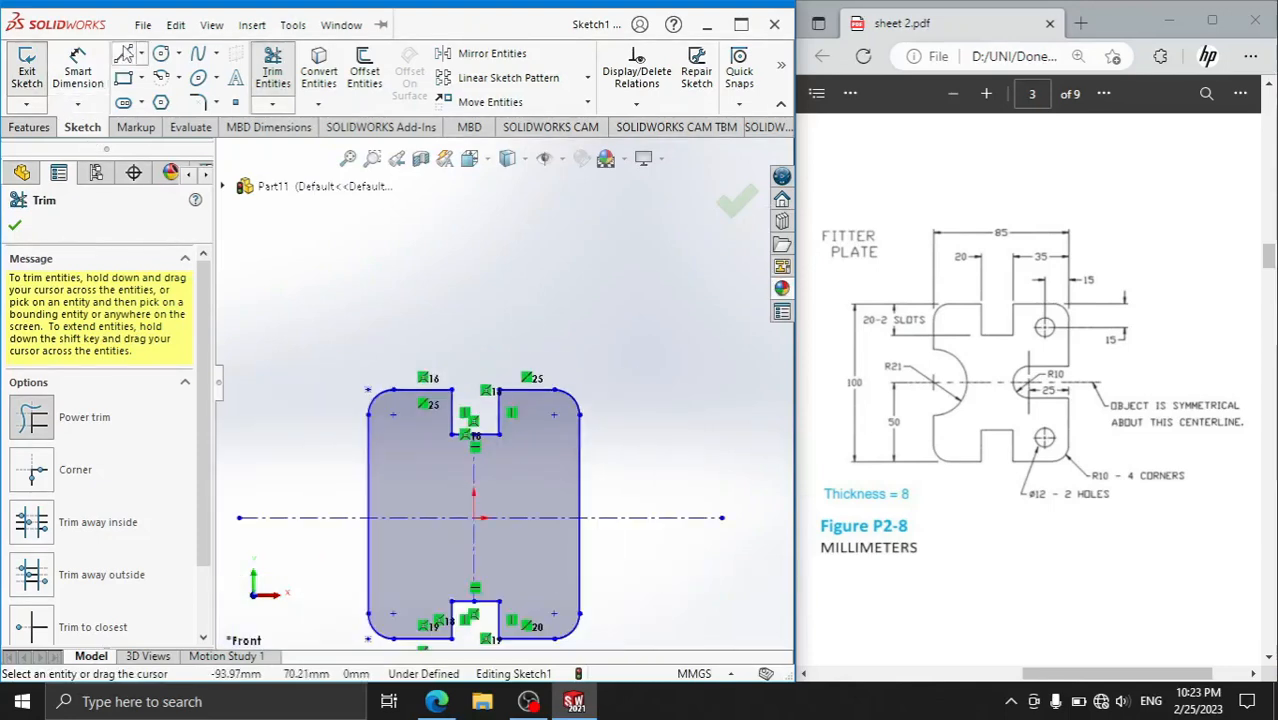
- Sketch a three-line rectangular slot about 25 mm deep and 17 mm wide on the plate's right edge, straddling the horizontal centerline
{"action": "left_click", "coordinate": [124, 54]}
{"action": "scroll", "coordinate": [578, 497], "scroll_direction": "down", "scroll_amount": 4}
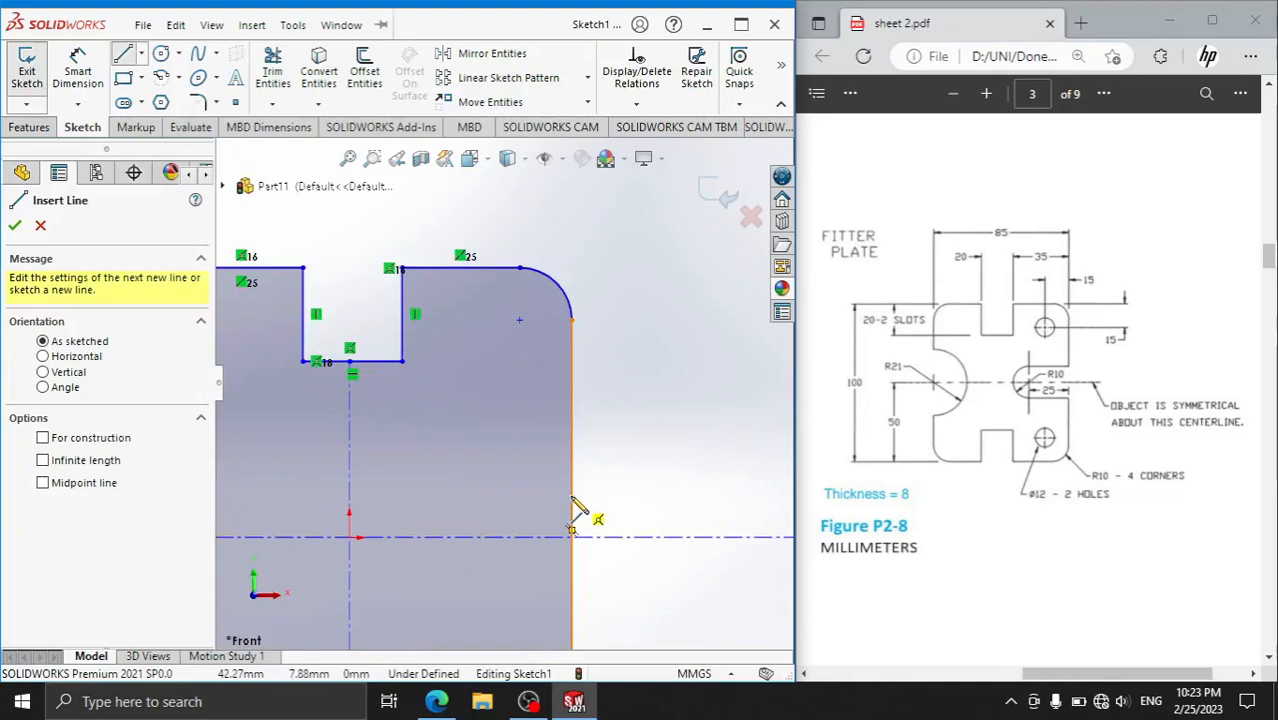
{"action": "left_click", "coordinate": [572, 497]}
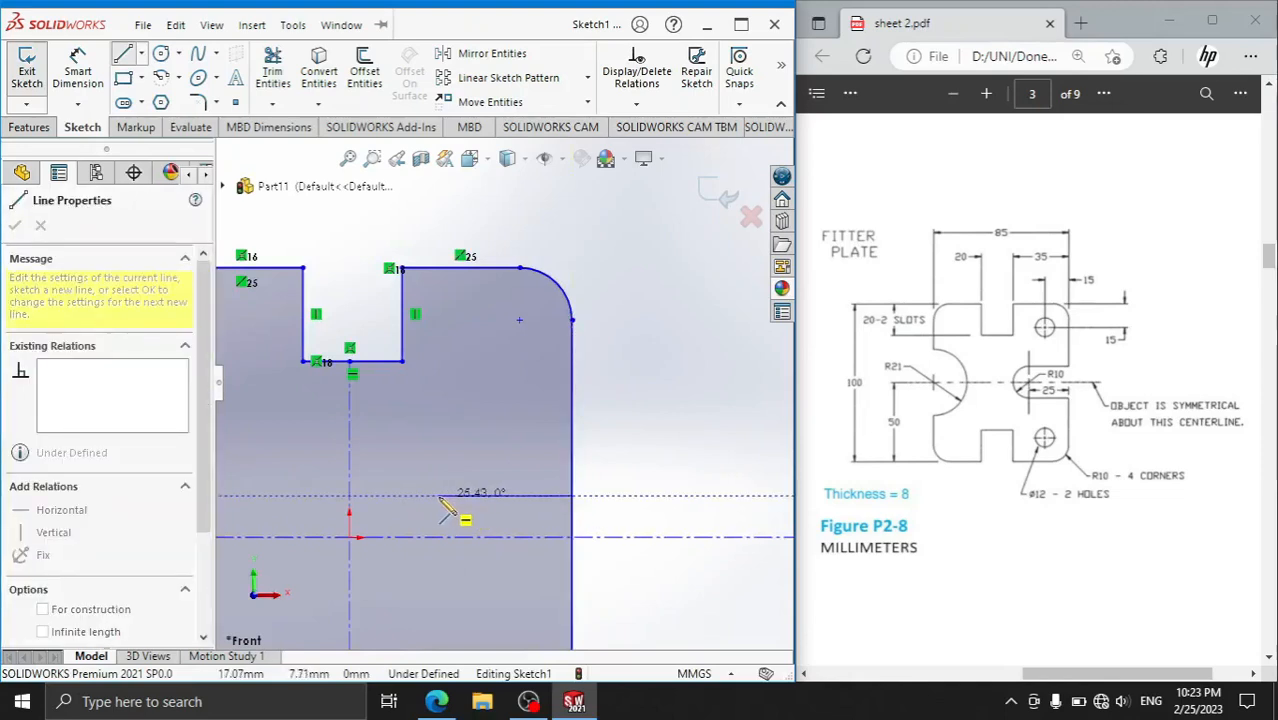
{"action": "left_click", "coordinate": [439, 495]}
{"action": "left_click", "coordinate": [439, 584]}
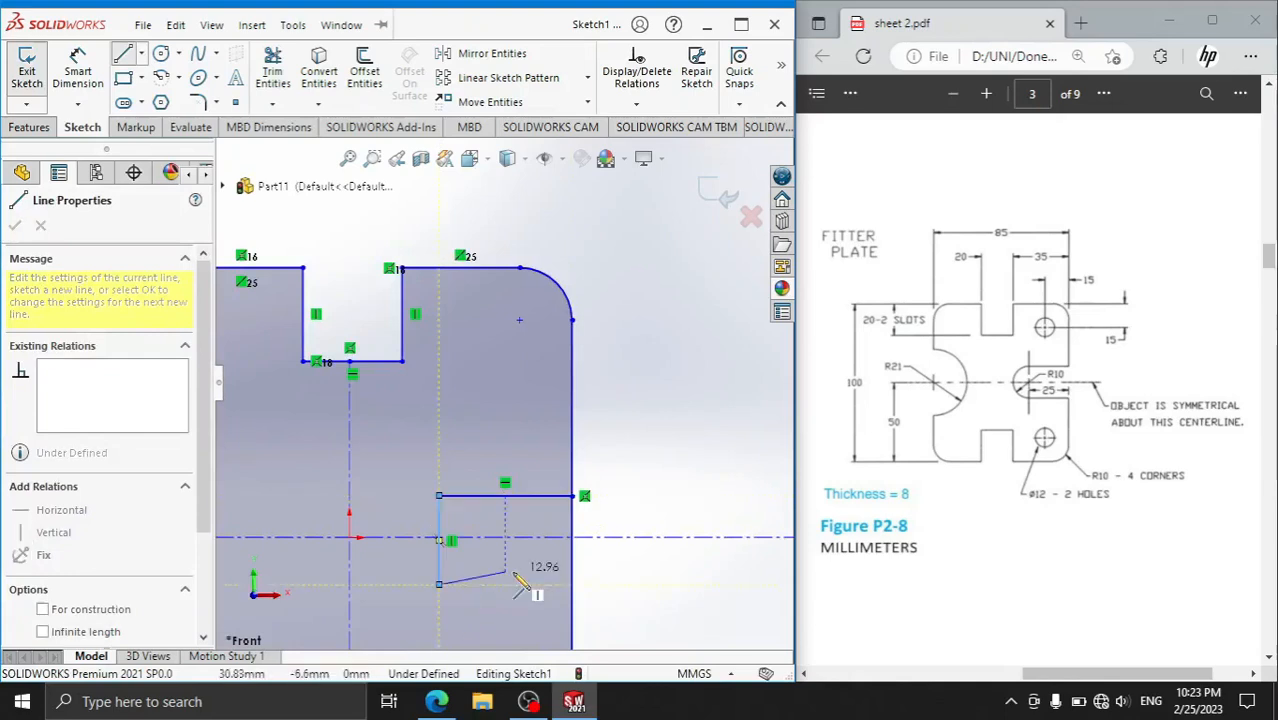
{"action": "left_click", "coordinate": [572, 584]}
{"action": "right_click", "coordinate": [657, 441]}
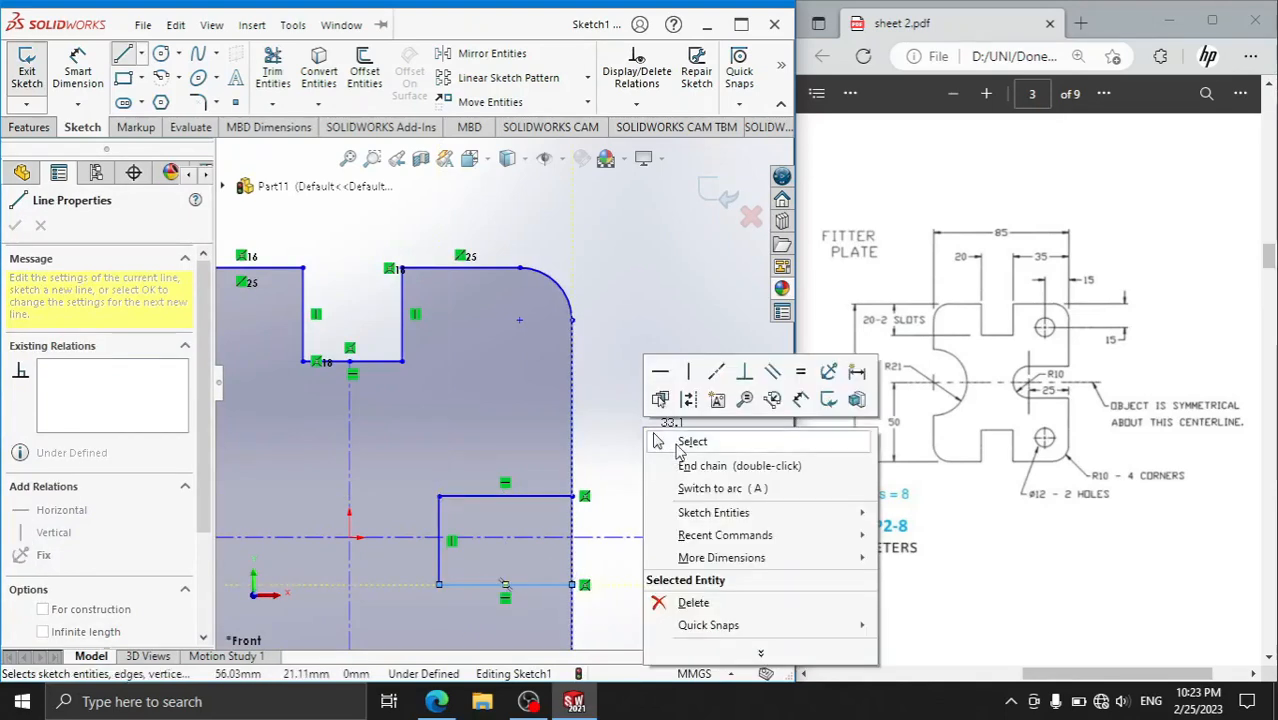
{"action": "left_click", "coordinate": [690, 441]}
{"action": "scroll", "coordinate": [466, 425], "scroll_direction": "up", "scroll_amount": 1}
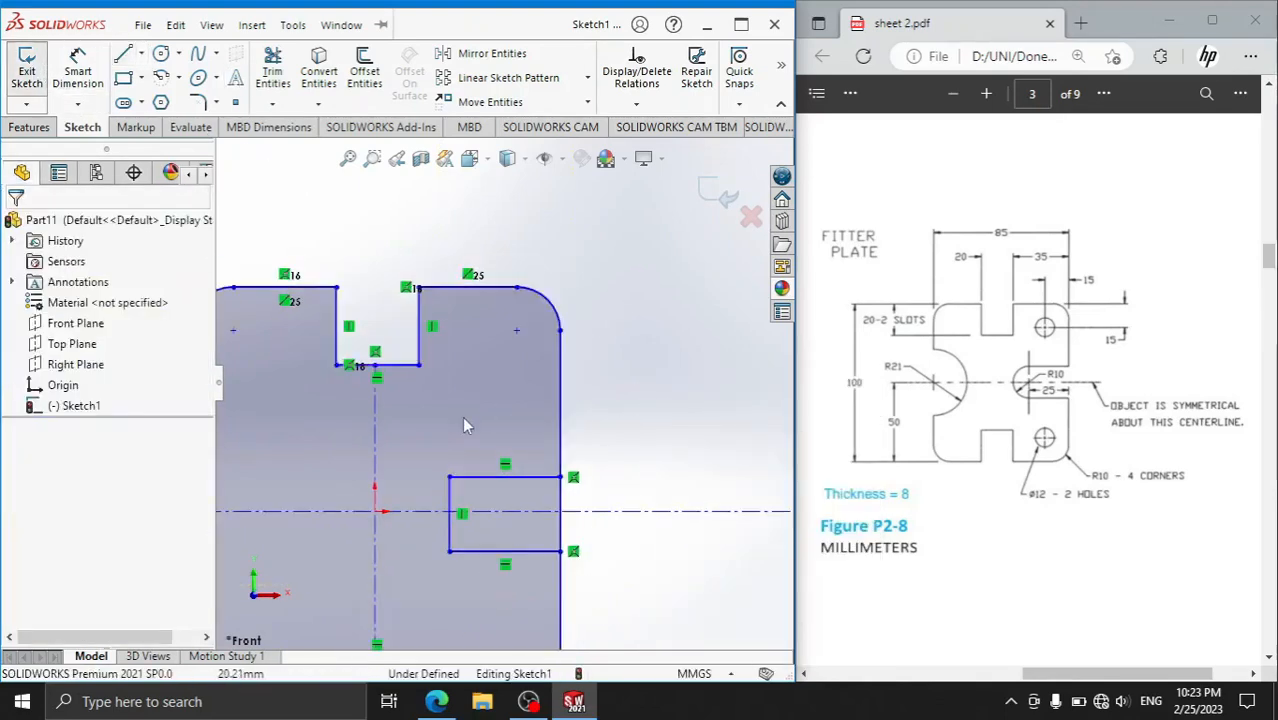
{"action": "scroll", "coordinate": [490, 395], "scroll_direction": "up", "scroll_amount": 2}
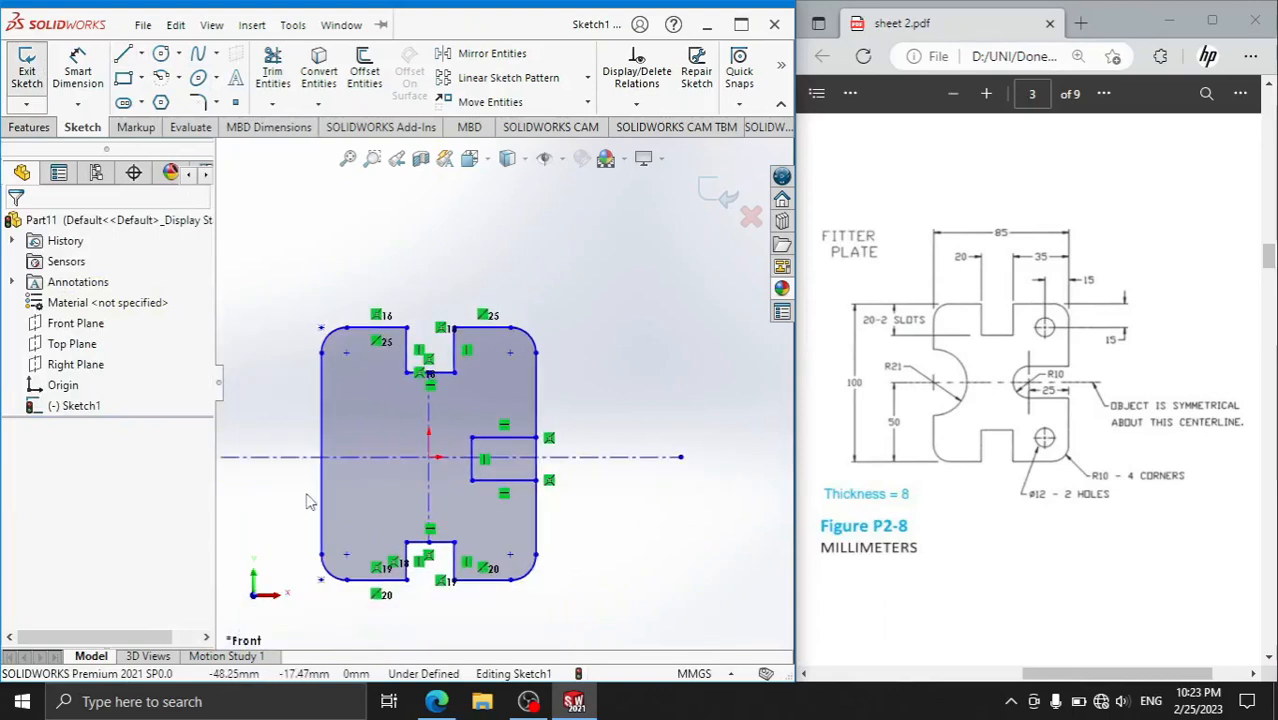
{"action": "left_click", "coordinate": [160, 55]}
{"action": "left_click", "coordinate": [321, 455]}
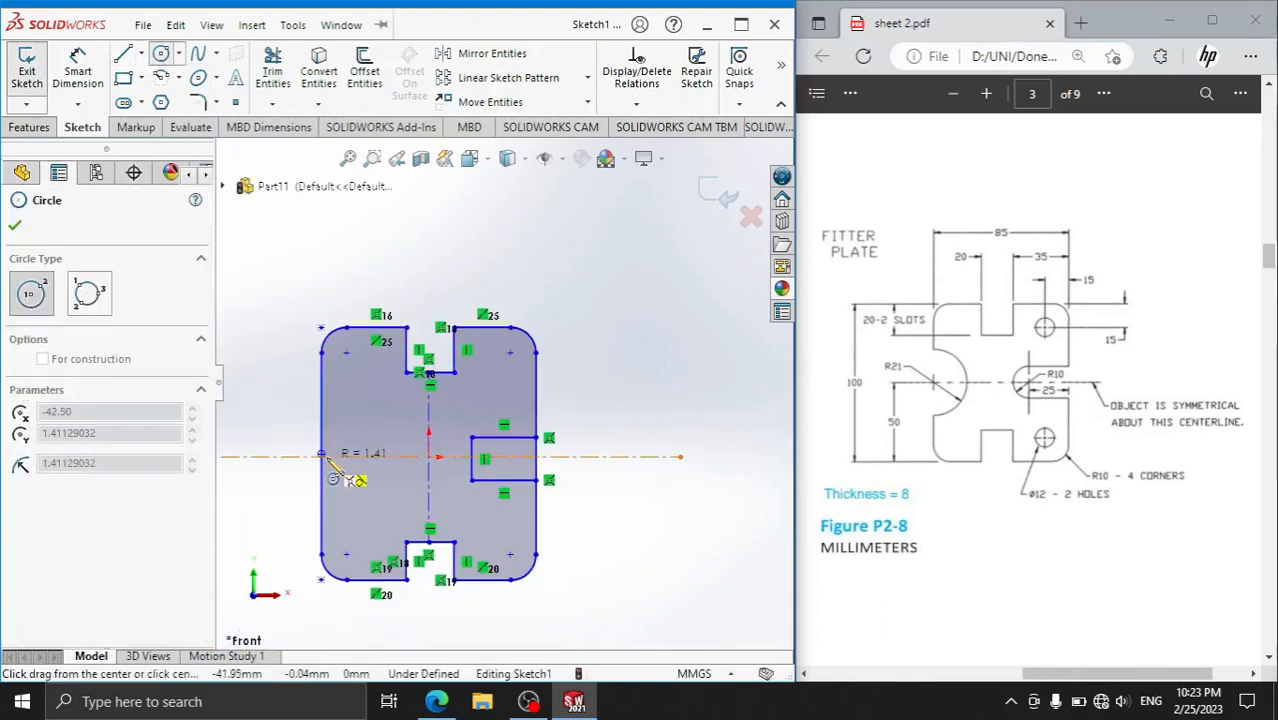
{"action": "scroll", "coordinate": [338, 465], "scroll_direction": "down", "scroll_amount": 2}
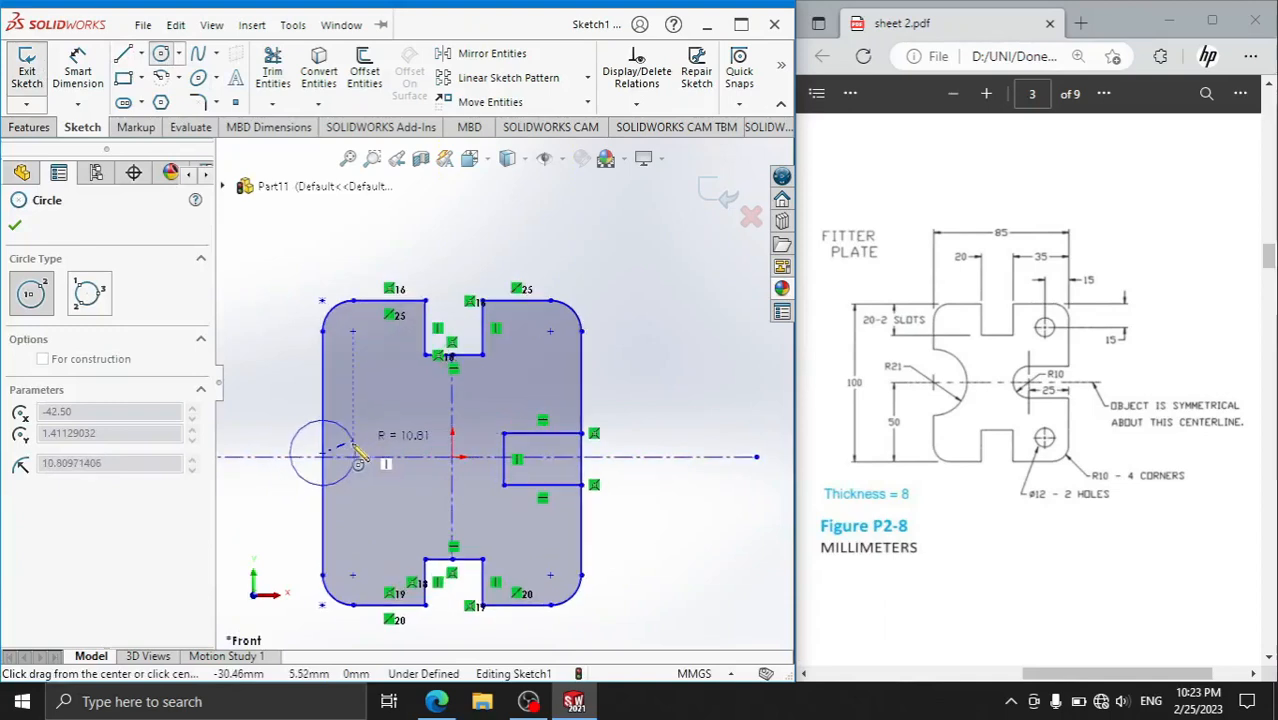
{"action": "scroll", "coordinate": [340, 467], "scroll_direction": "down", "scroll_amount": 2}
{"action": "key", "text": "Escape"}
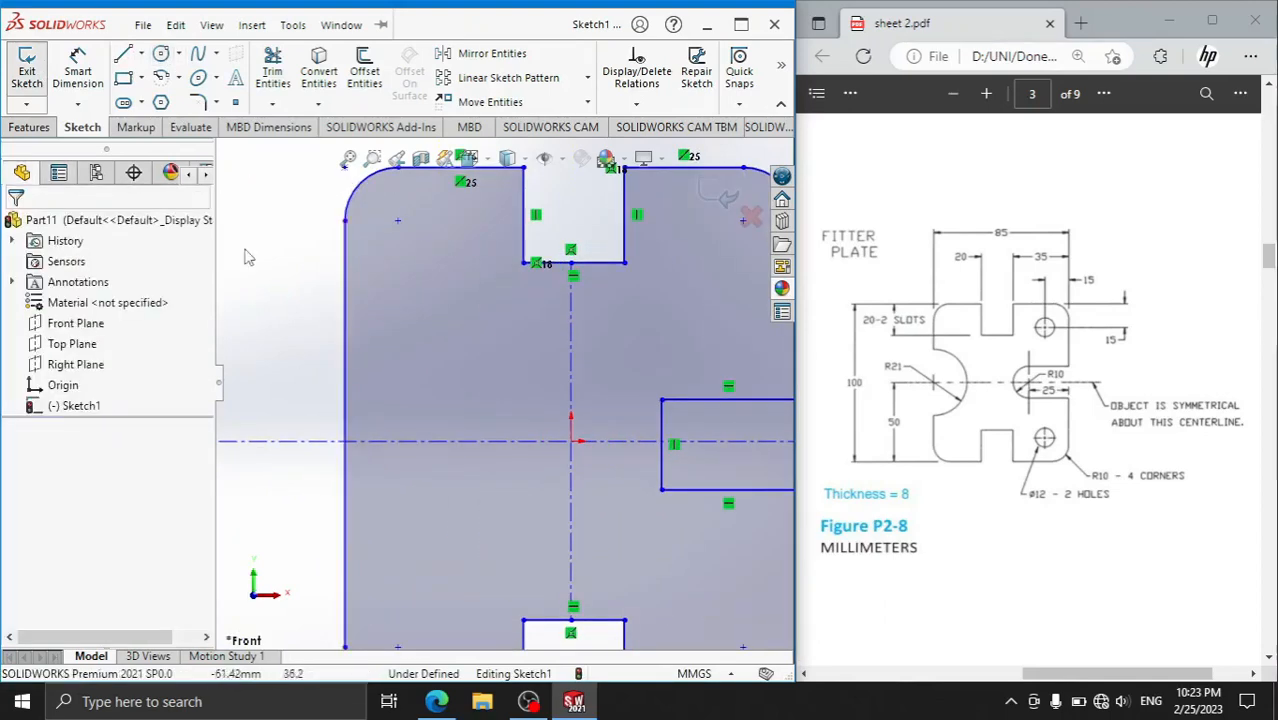
- Sketch a circle of about 21 mm radius centered where the plate's left edge meets the horizontal centerline
{"action": "left_click", "coordinate": [160, 55]}
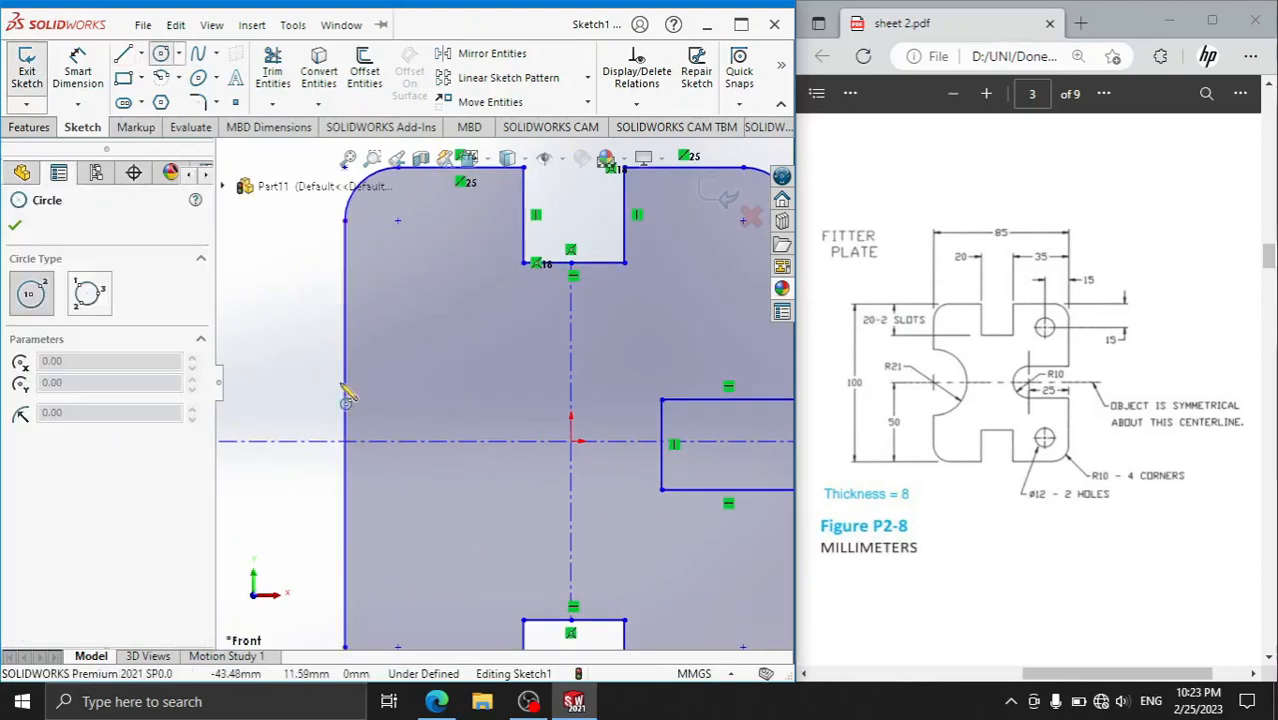
{"action": "left_click", "coordinate": [344, 440]}
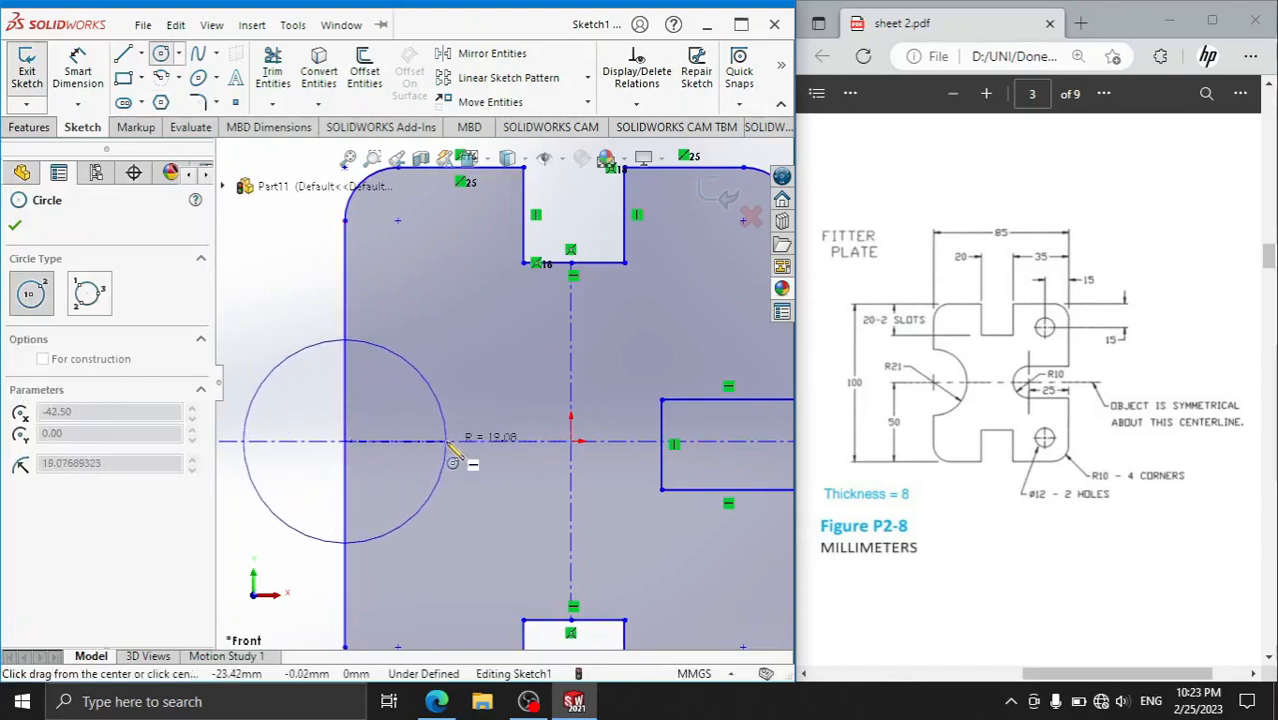
{"action": "left_click", "coordinate": [457, 441]}
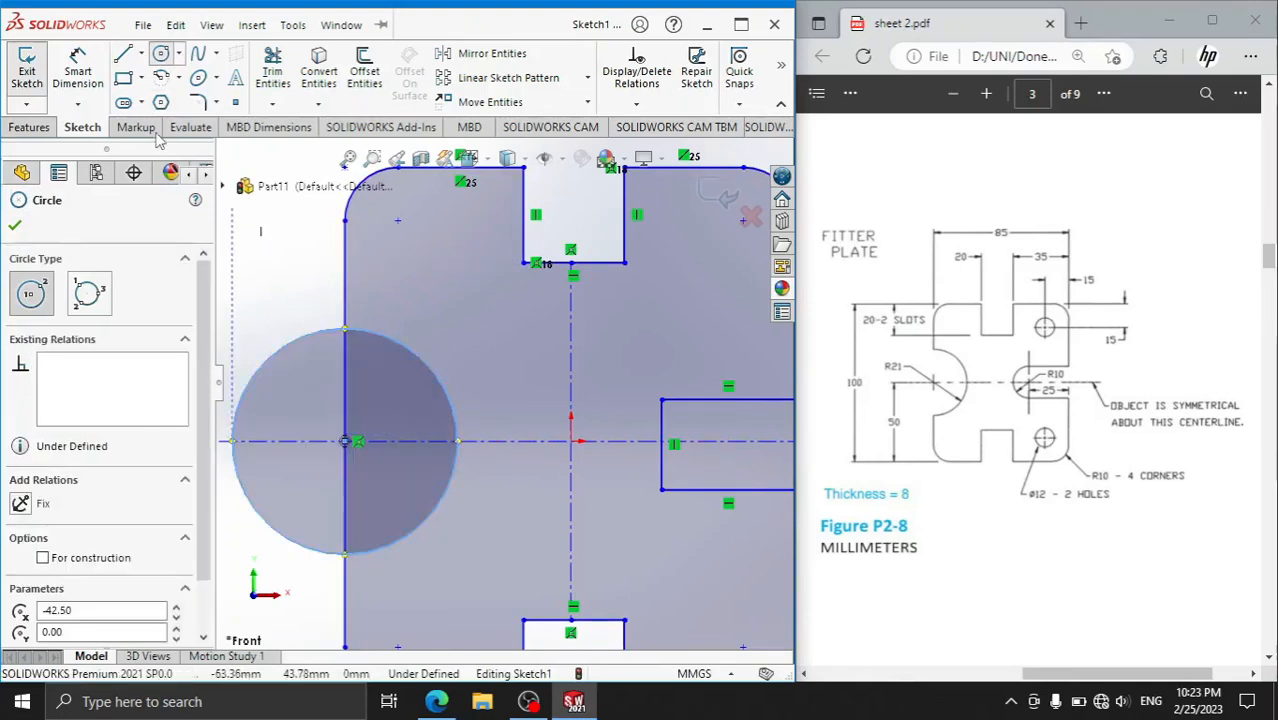
- Trim the circle into an arc cutout in the left edge, and trim the right edge and centerline across the right slot
{"action": "left_click", "coordinate": [264, 56]}
{"action": "mouse_move", "coordinate": [288, 308]}
{"action": "left_mouse_down"}
{"action": "mouse_move", "coordinate": [277, 472]}
{"action": "mouse_move", "coordinate": [287, 535]}
{"action": "mouse_move", "coordinate": [374, 417]}
{"action": "mouse_move", "coordinate": [336, 410]}
{"action": "left_mouse_up"}
{"action": "key", "text": "f"}
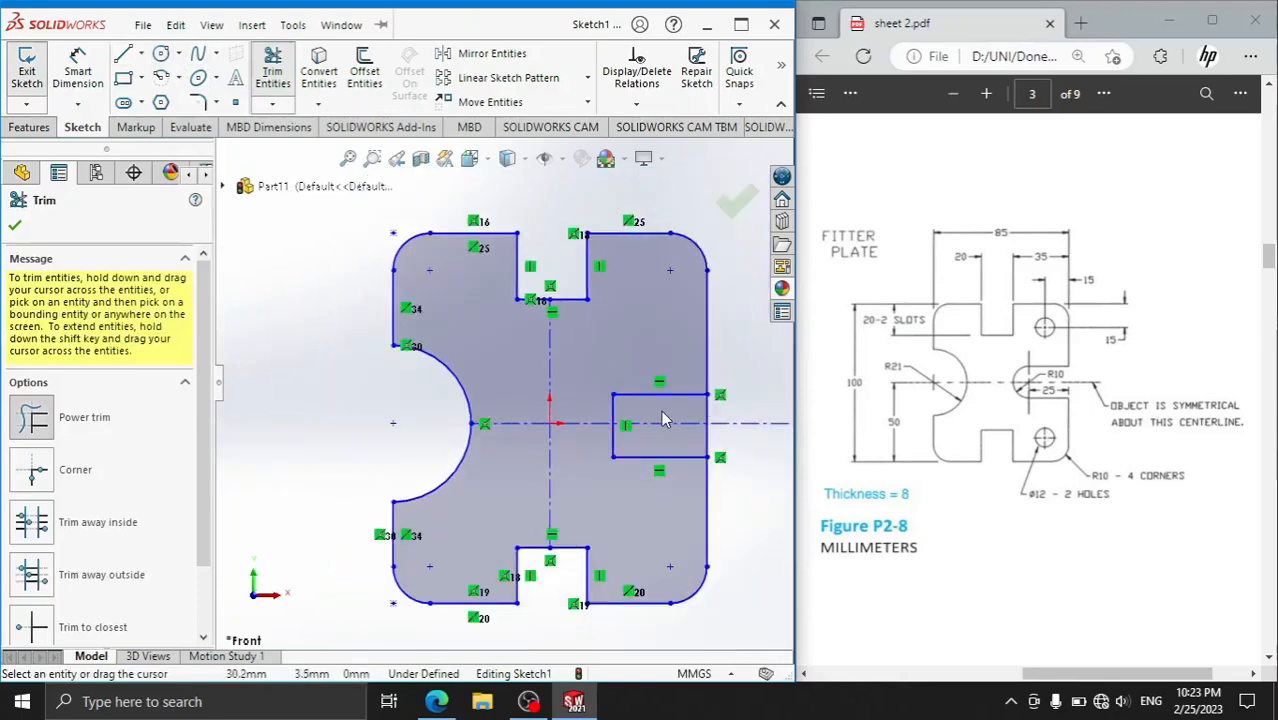
{"action": "mouse_move", "coordinate": [662, 417]}
{"action": "left_mouse_down"}
{"action": "mouse_move", "coordinate": [720, 428]}
{"action": "mouse_move", "coordinate": [742, 412]}
{"action": "left_mouse_up"}
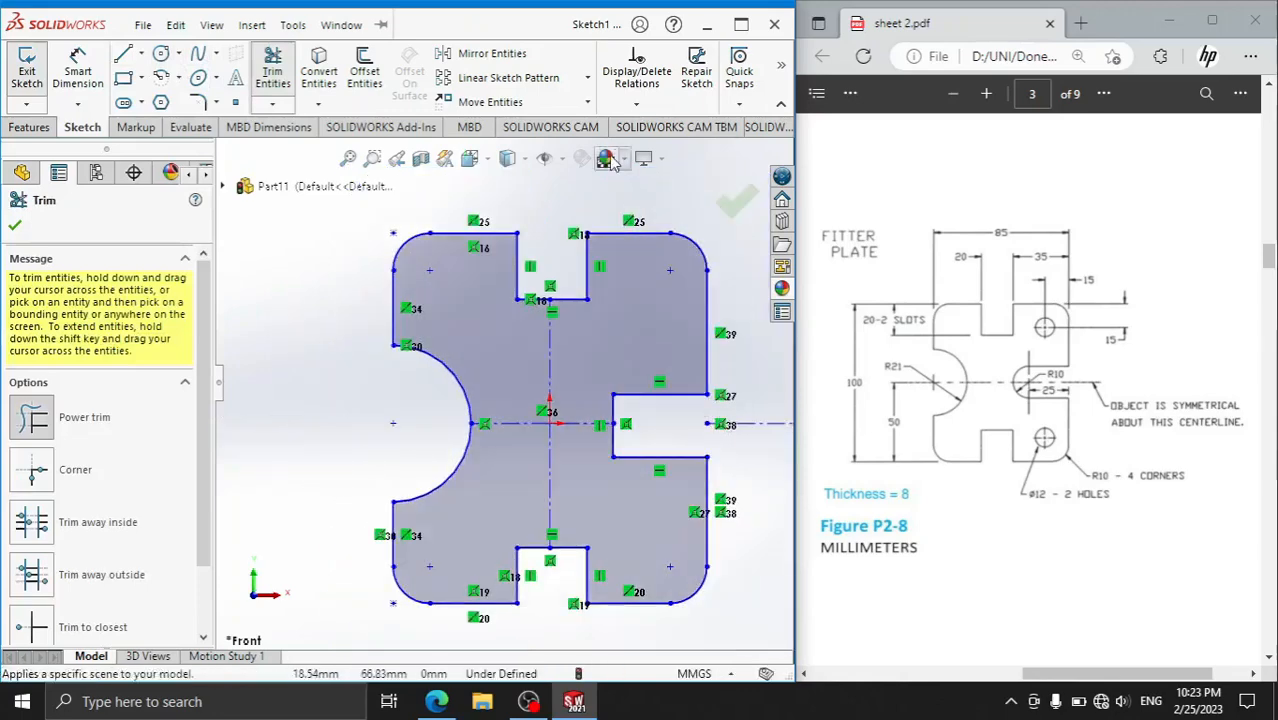
- Delete all relations in the sketch with Display/Delete Relations
{"action": "left_click", "coordinate": [637, 100]}
{"action": "left_click", "coordinate": [655, 125]}
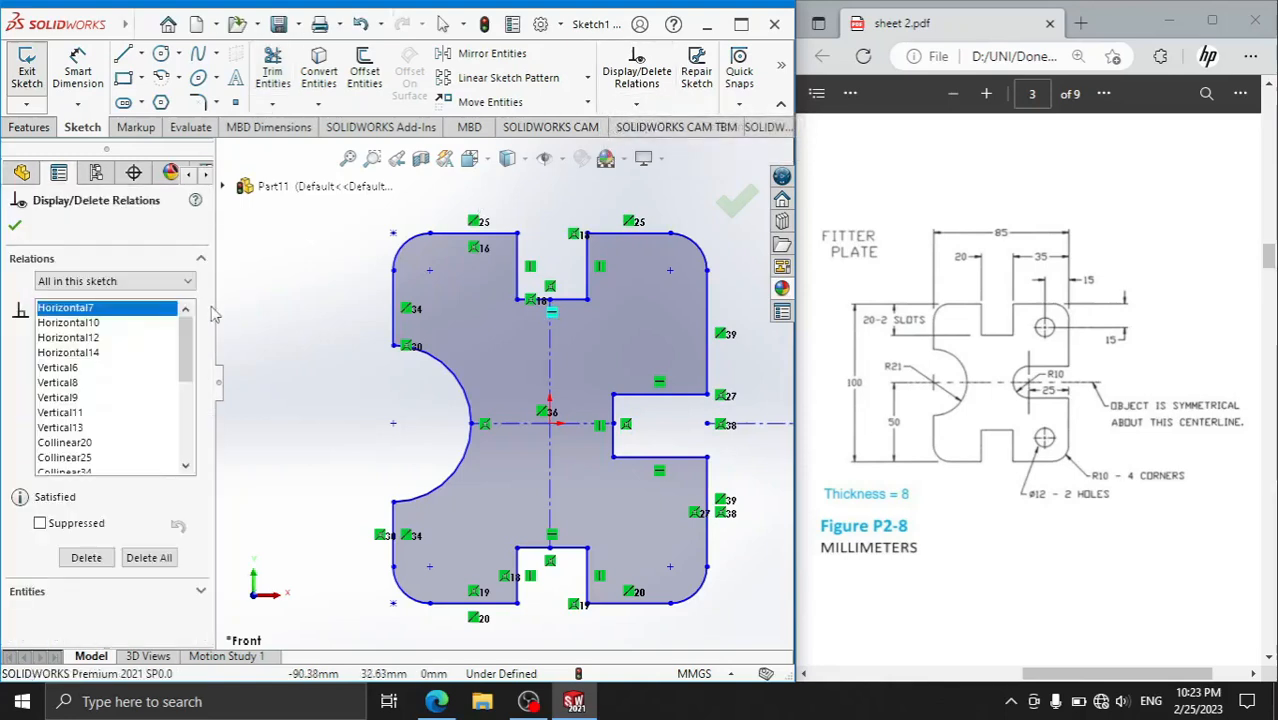
{"action": "left_click", "coordinate": [148, 557]}
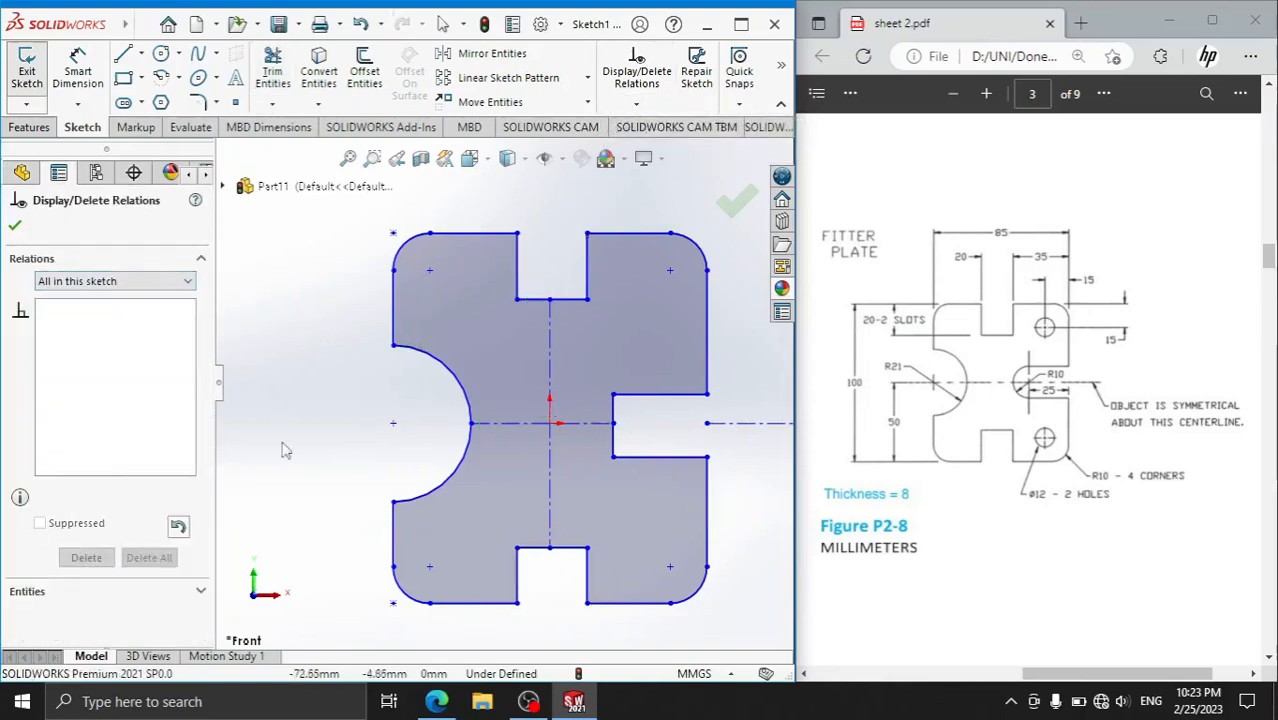
{"action": "key", "text": "Escape"}
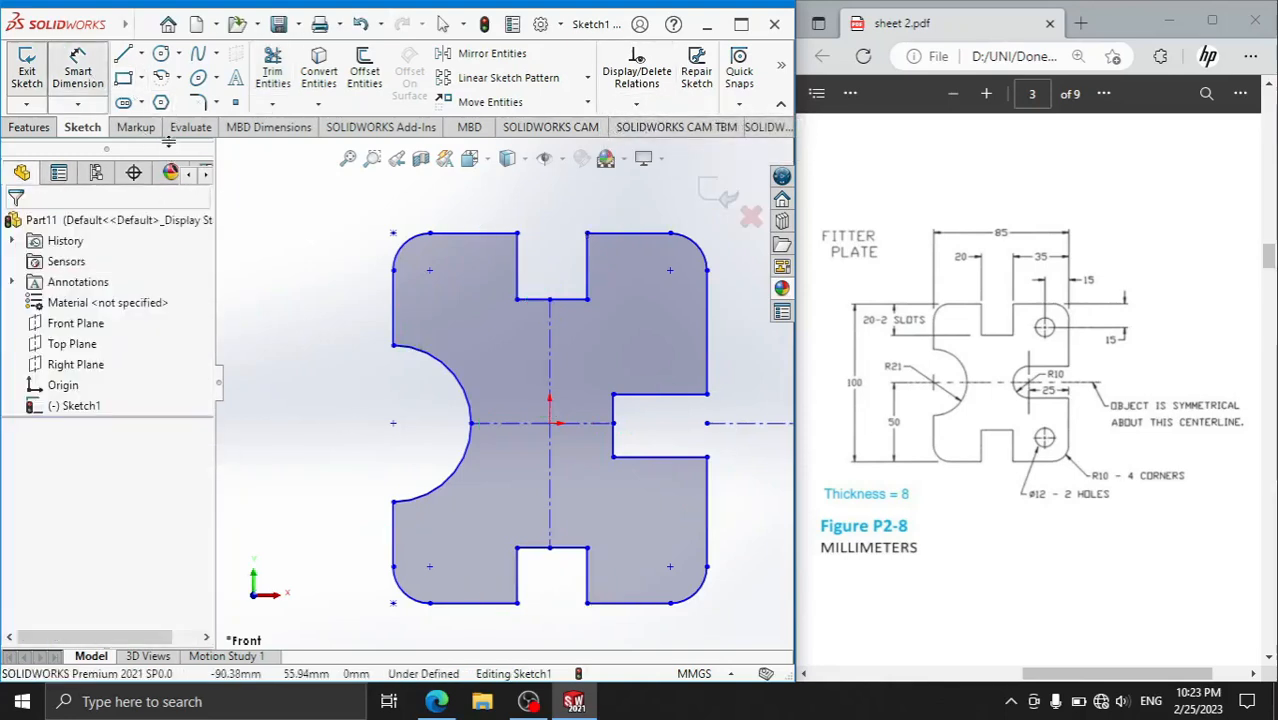
- Dimension the upper slot's right side 35 mm from the plate's right edge, and set the slot's width to 20 mm
{"action": "left_click", "coordinate": [593, 279]}
{"action": "left_click", "coordinate": [645, 199]}
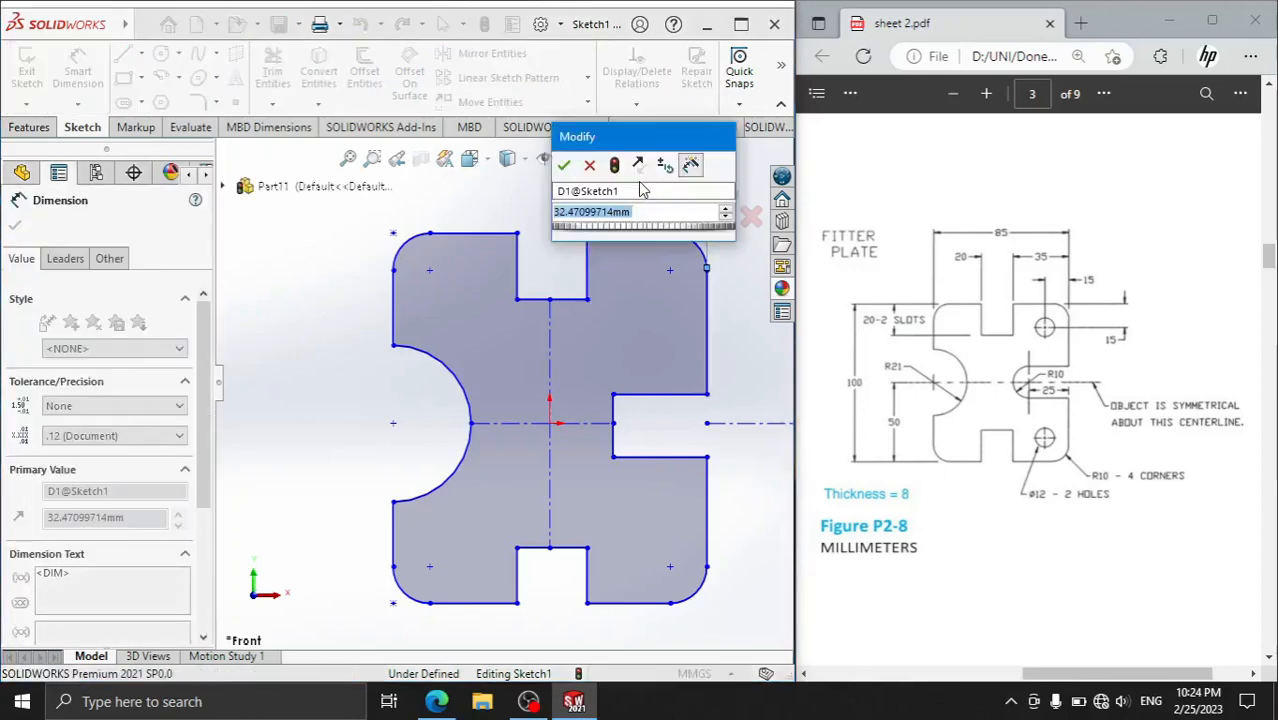
{"action": "type", "text": "35"}
{"action": "key", "text": "Return"}
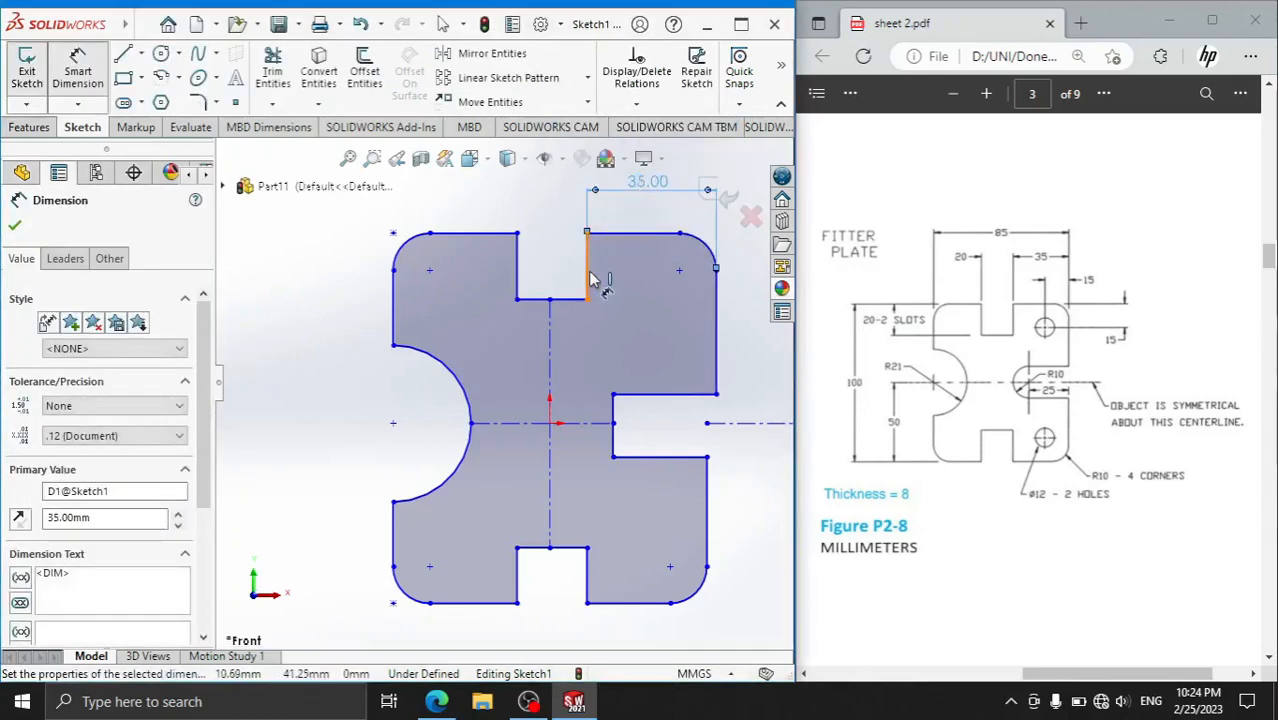
{"action": "left_click", "coordinate": [590, 279]}
{"action": "left_click", "coordinate": [519, 271]}
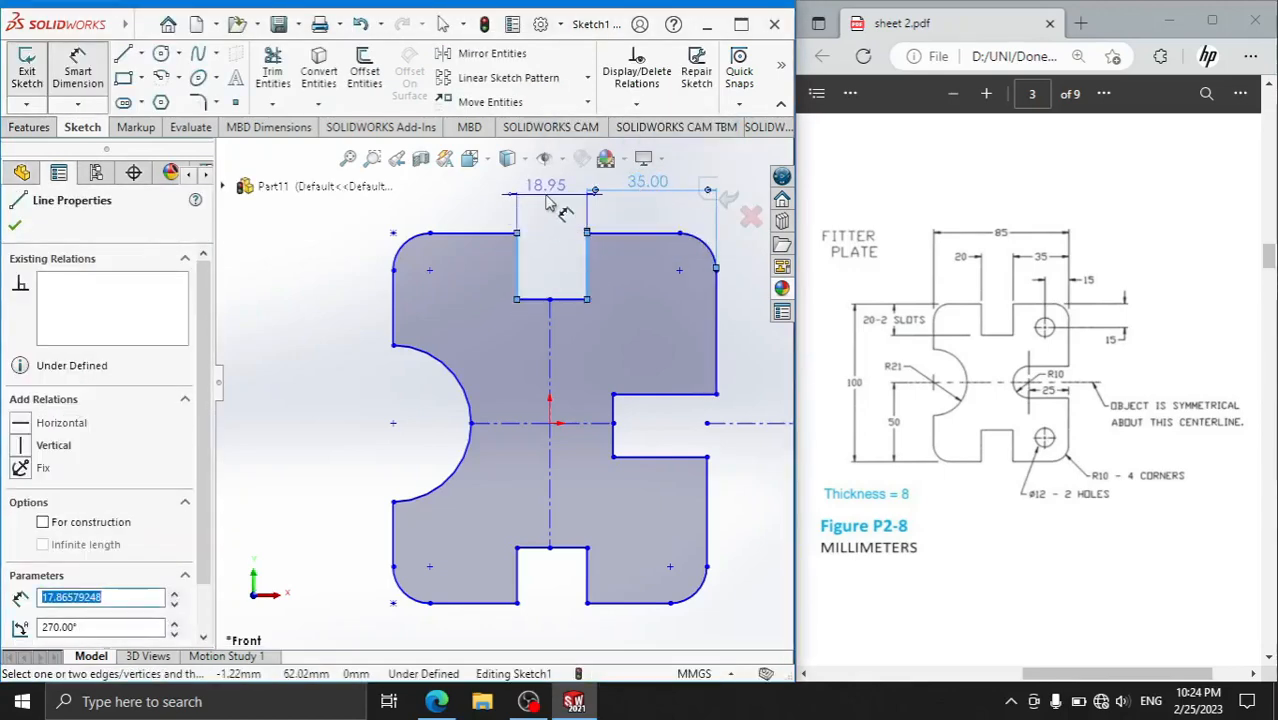
{"action": "left_click", "coordinate": [546, 203]}
{"action": "type", "text": "20"}
{"action": "key", "text": "Return"}
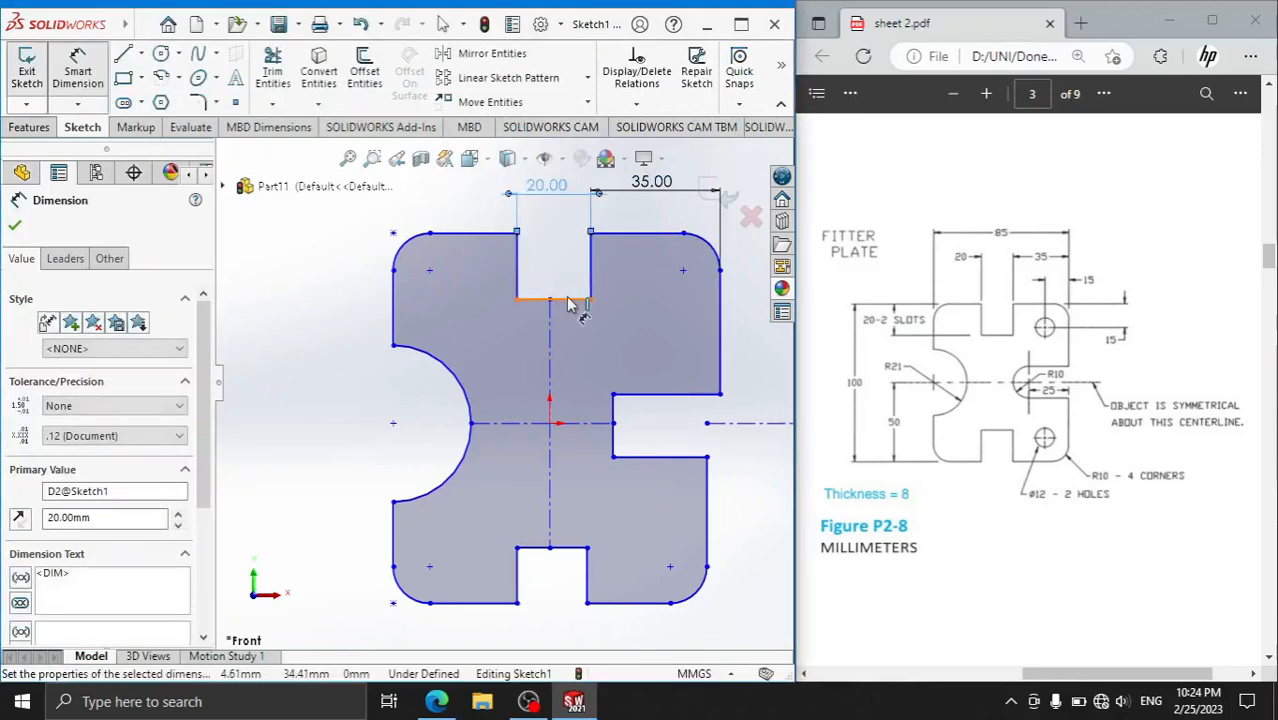
- Dimension the upper slot's depth as 20 mm from the top edge segments on both sides of the slot
{"action": "left_click", "coordinate": [498, 240]}
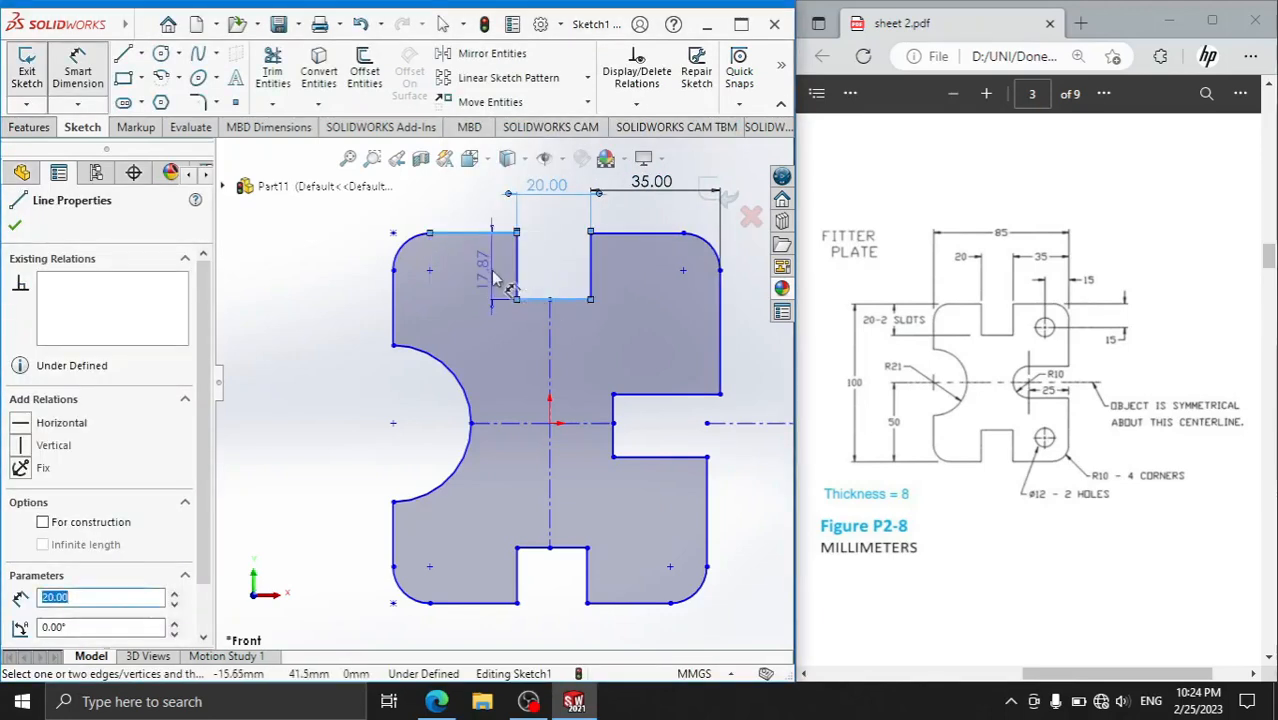
{"action": "left_click", "coordinate": [491, 270]}
{"action": "type", "text": "20"}
{"action": "key", "text": "Return"}
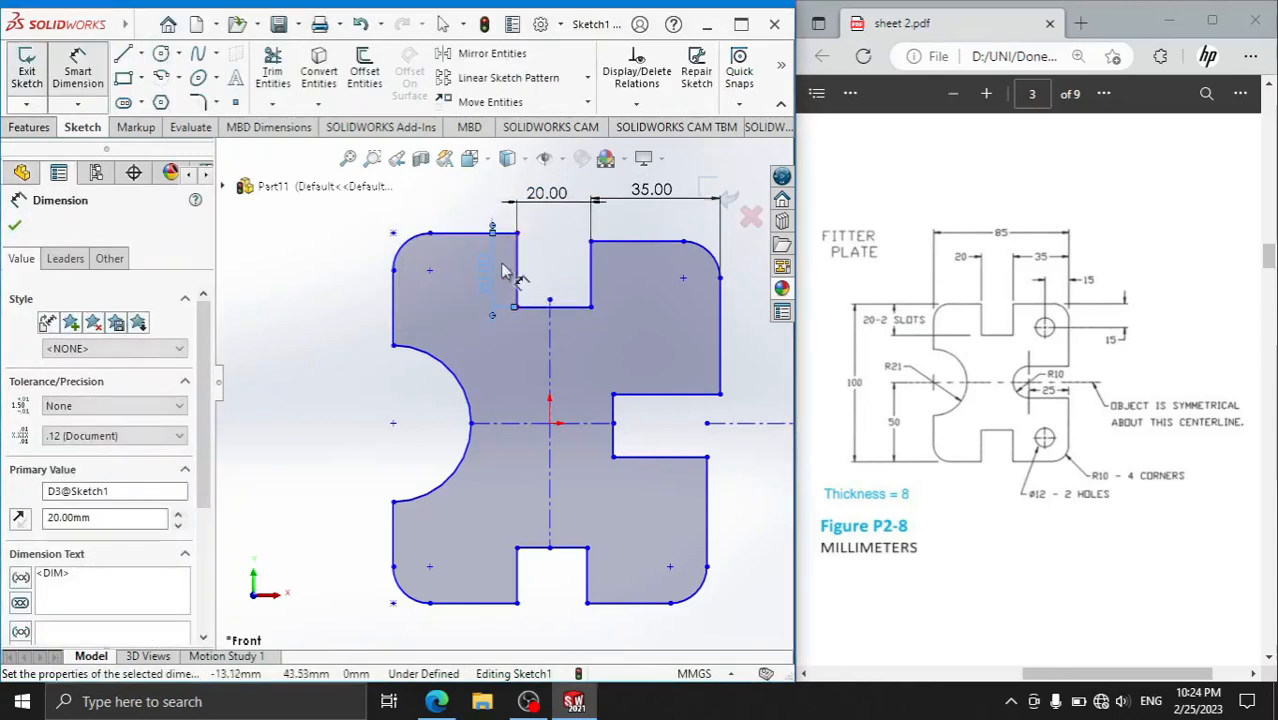
{"action": "left_click", "coordinate": [630, 249]}
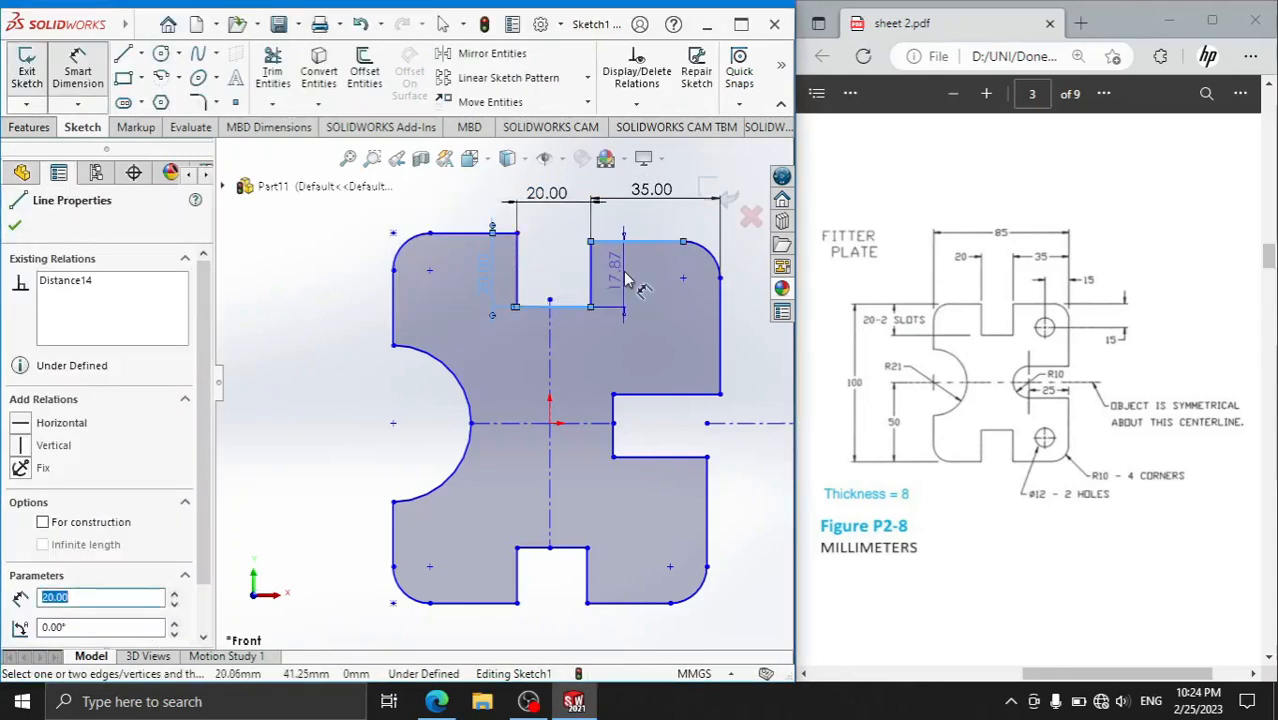
{"action": "left_click", "coordinate": [624, 282]}
{"action": "type", "text": "20"}
{"action": "key", "text": "Return"}
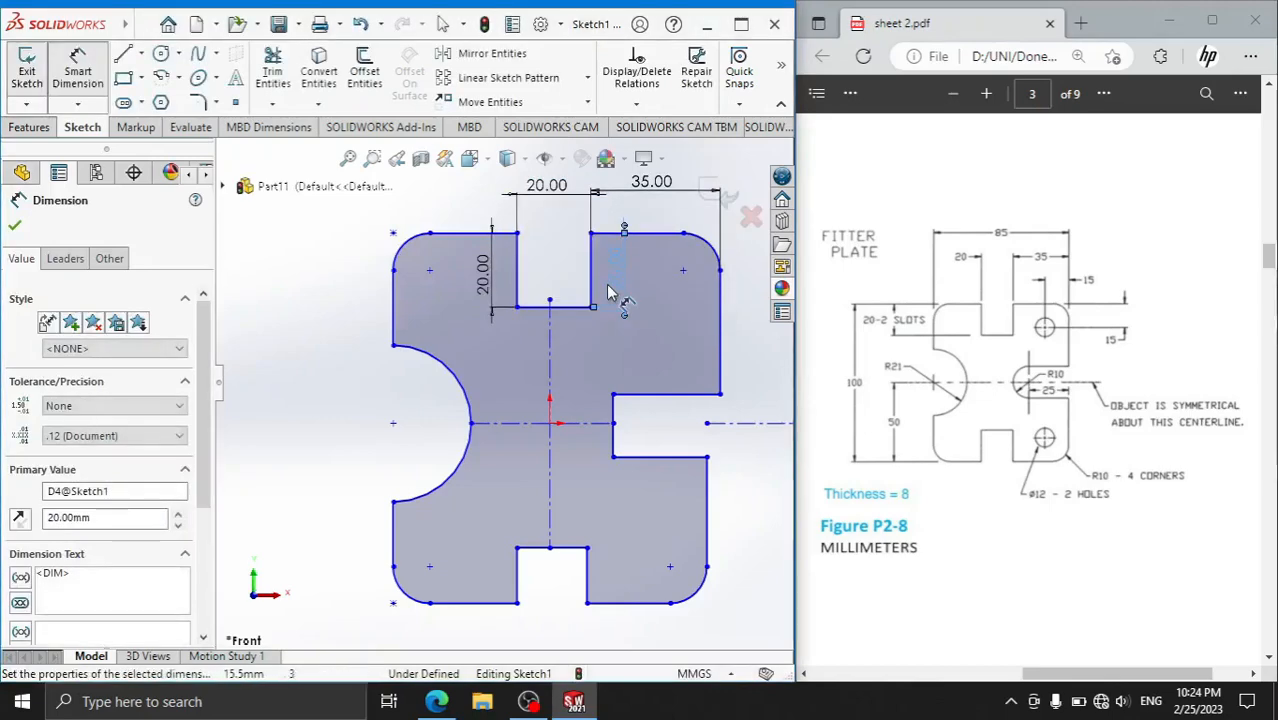
- Dimension the arc cutout on the plate's left side with a radius of 21 mm
{"action": "left_click", "coordinate": [469, 442]}
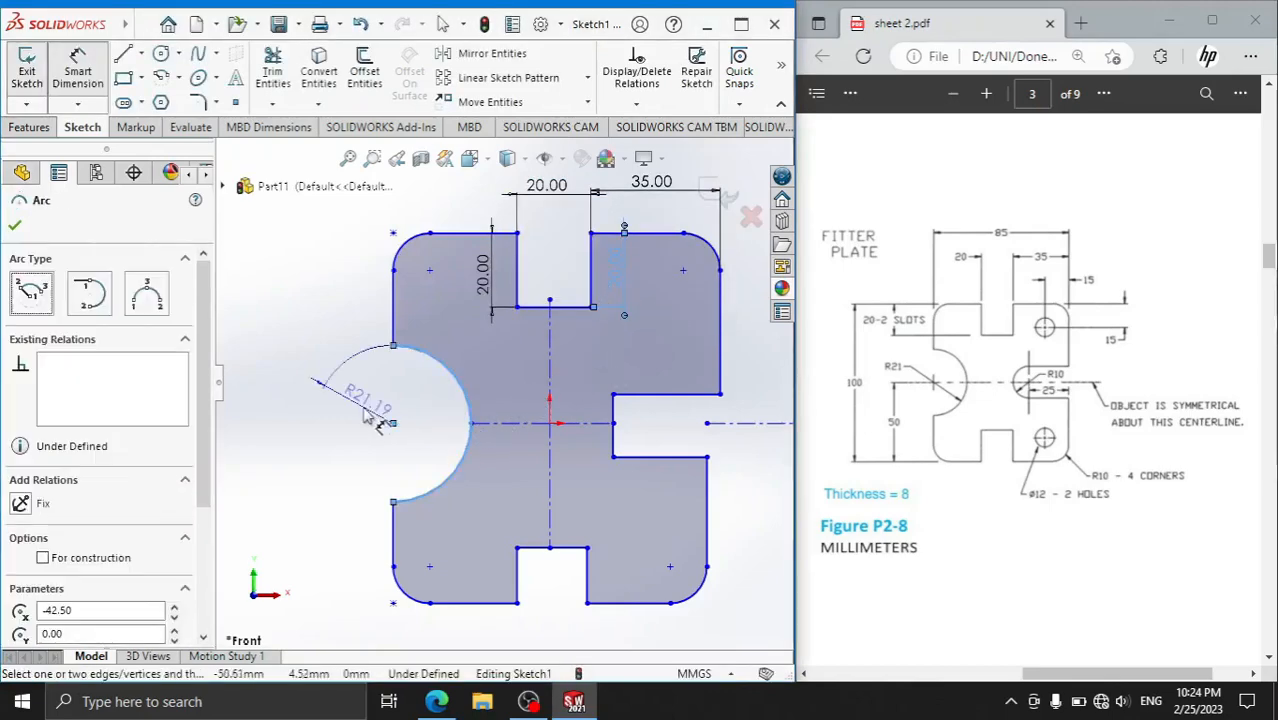
{"action": "left_click", "coordinate": [359, 416]}
{"action": "type", "text": "21"}
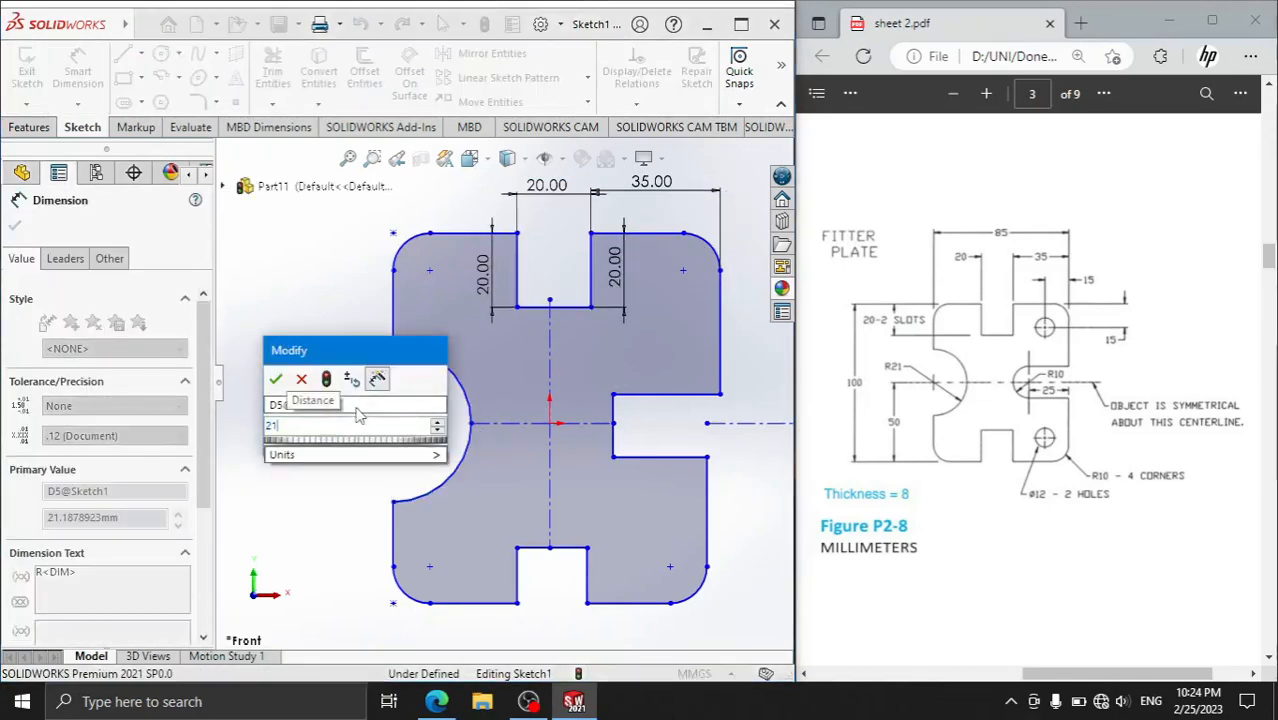
{"action": "key", "text": "Return"}
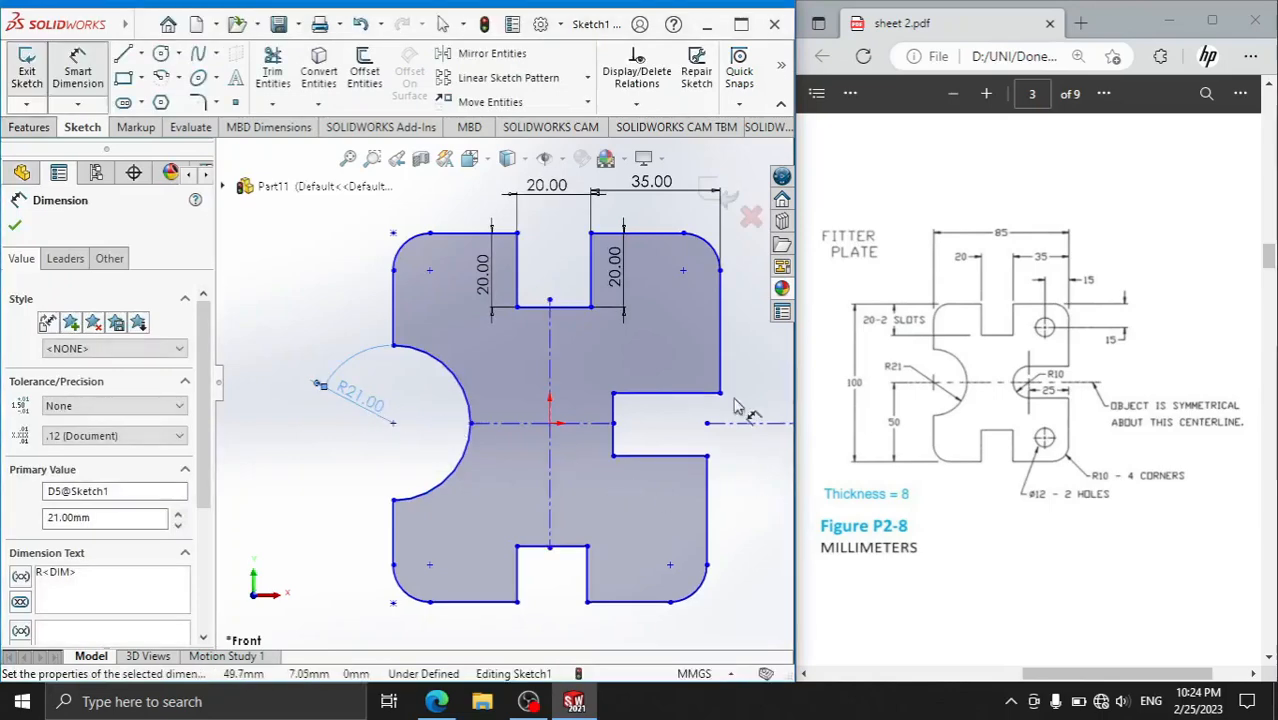
- Dimension the right-hand slot's depth as 25 mm from the plate's right edge segments above and below the slot
{"action": "left_click", "coordinate": [615, 420]}
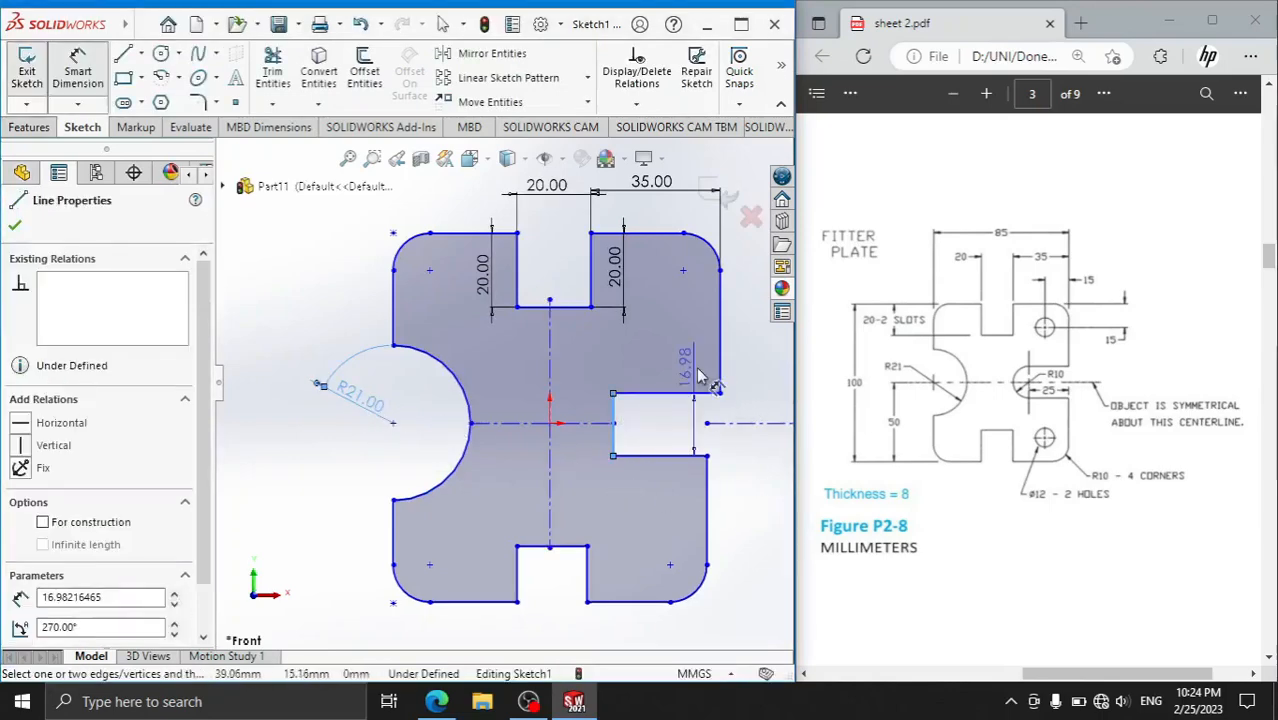
{"action": "left_click", "coordinate": [720, 335]}
{"action": "left_click", "coordinate": [676, 372]}
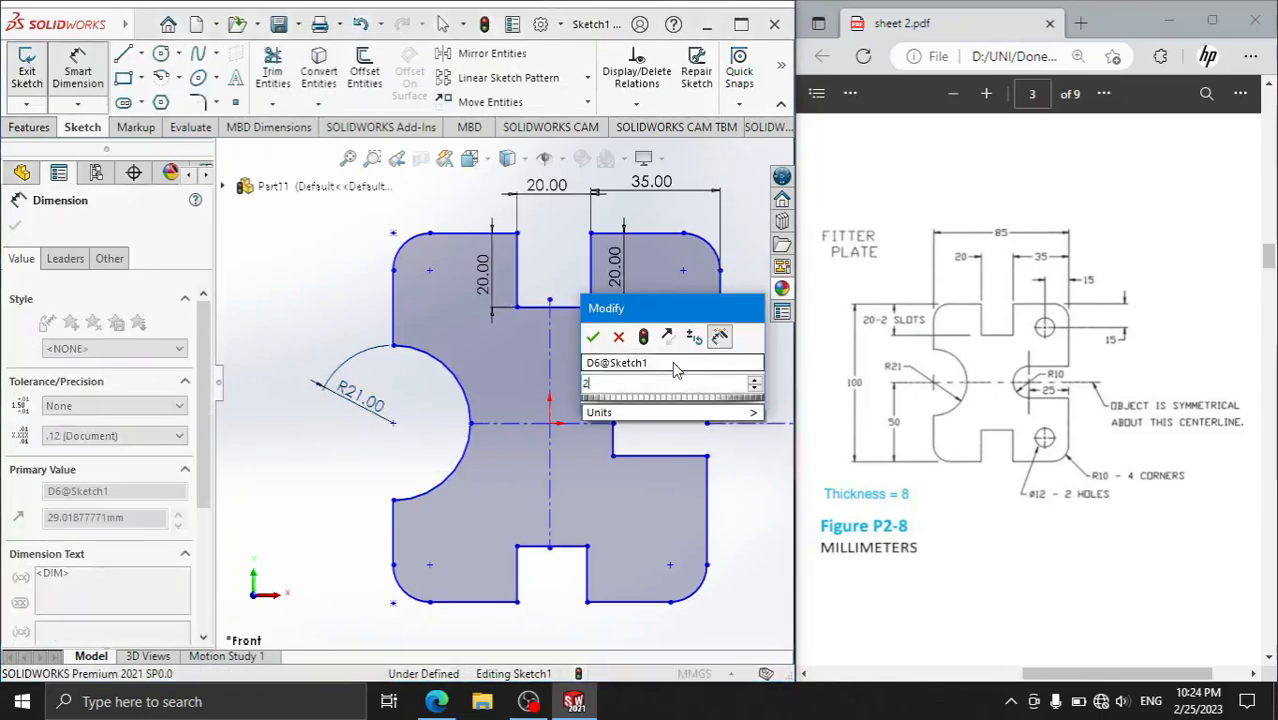
{"action": "type", "text": "25"}
{"action": "key", "text": "Return"}
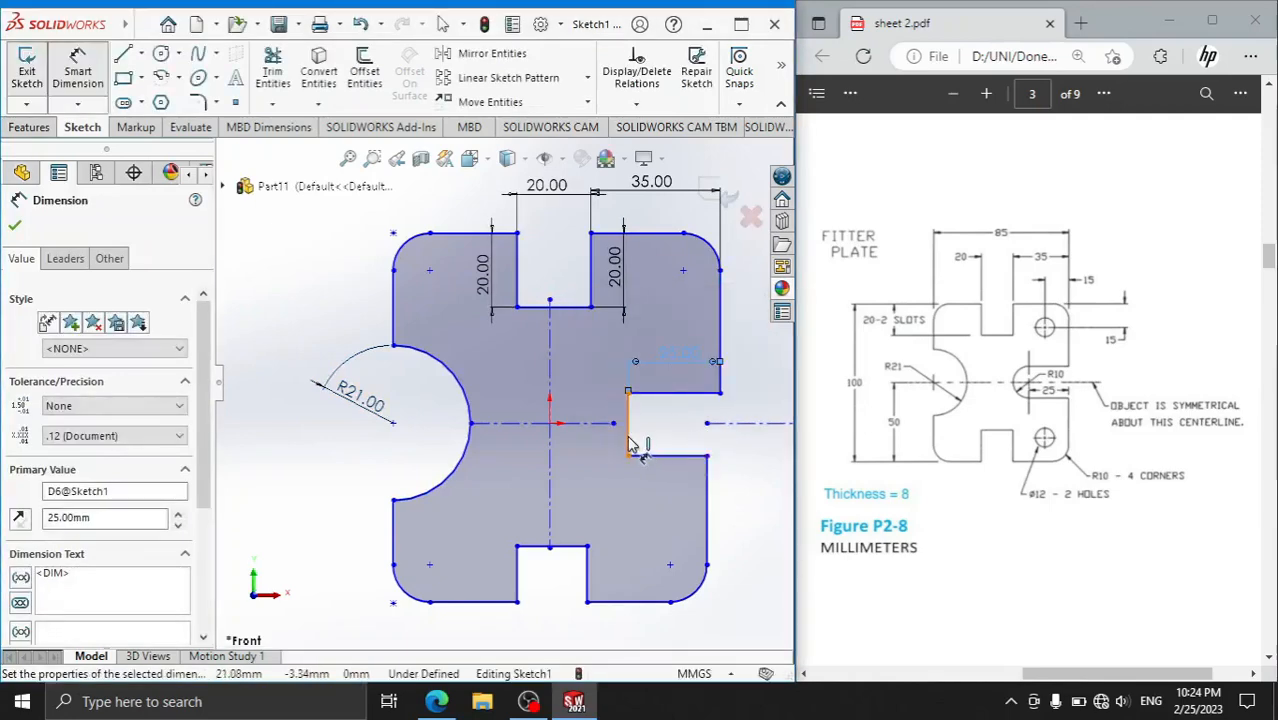
{"action": "left_click", "coordinate": [628, 442]}
{"action": "left_click", "coordinate": [707, 472]}
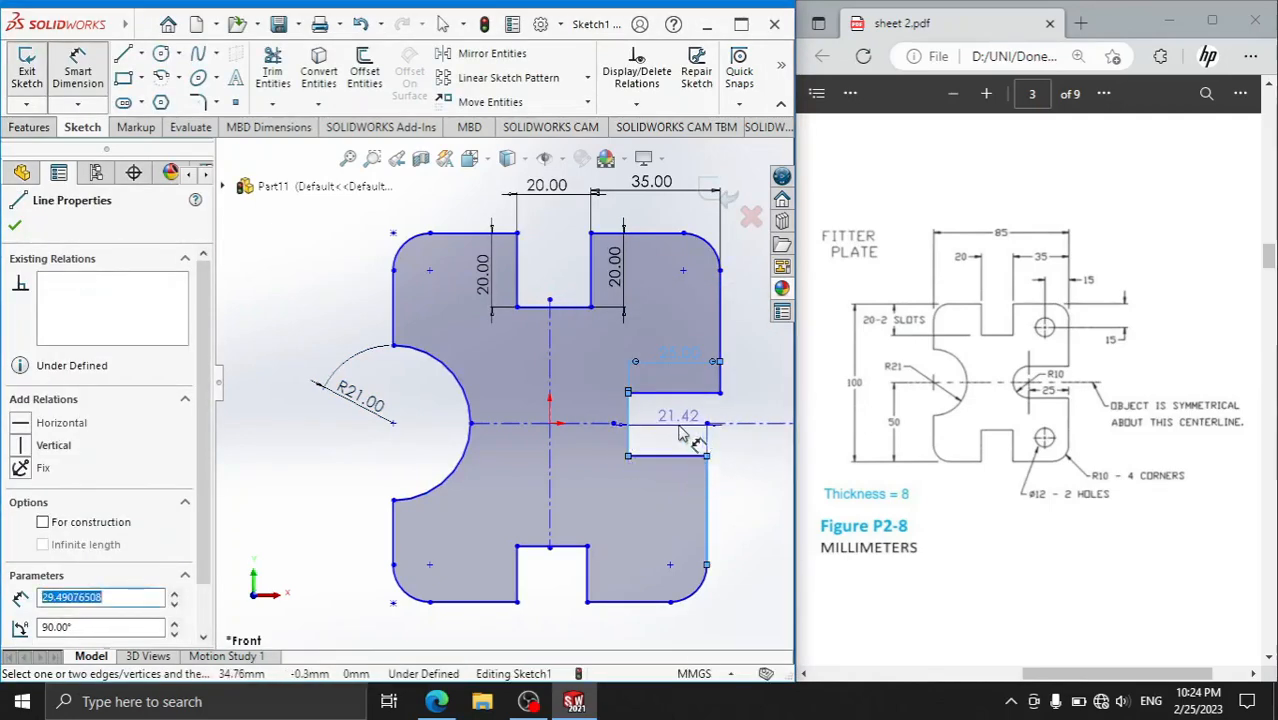
{"action": "left_click", "coordinate": [679, 433]}
{"action": "type", "text": "25"}
{"action": "key", "text": "Return"}
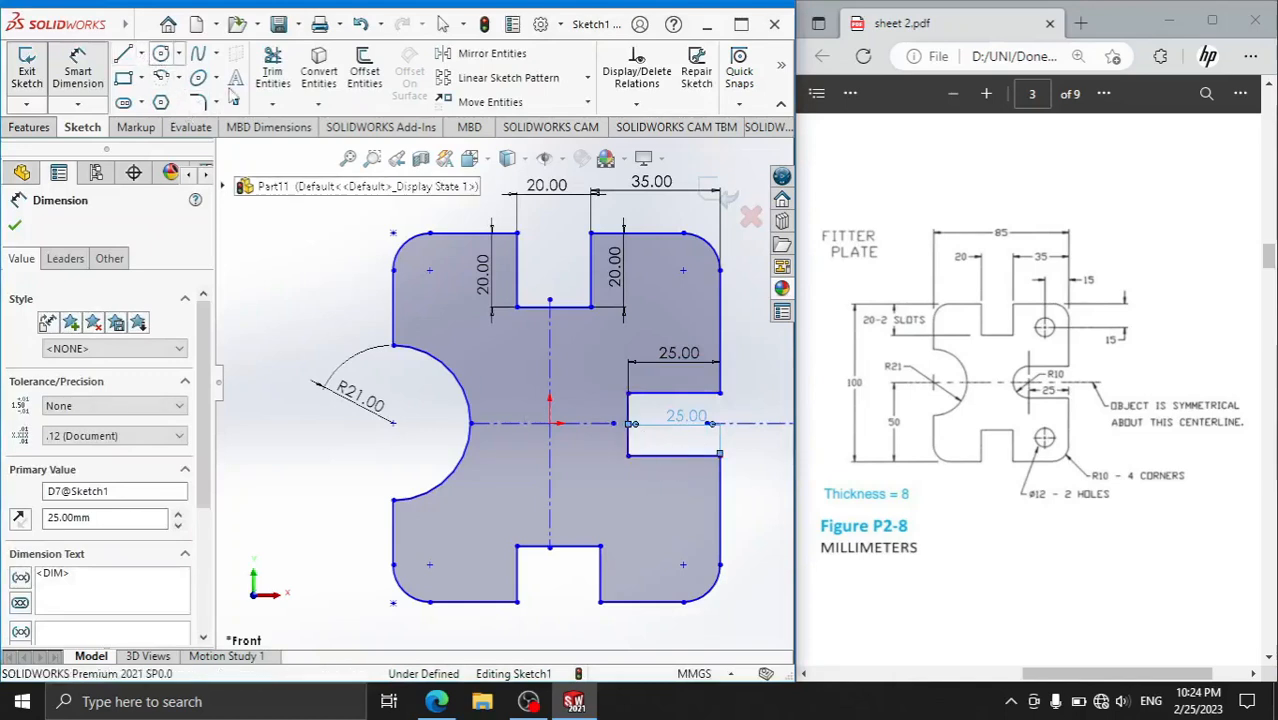
- Draw a circle centred at the middle of the right-hand slot's inner end line and passing through the slot's upper inner corner
{"action": "left_click", "coordinate": [160, 53]}
{"action": "left_click", "coordinate": [628, 423]}
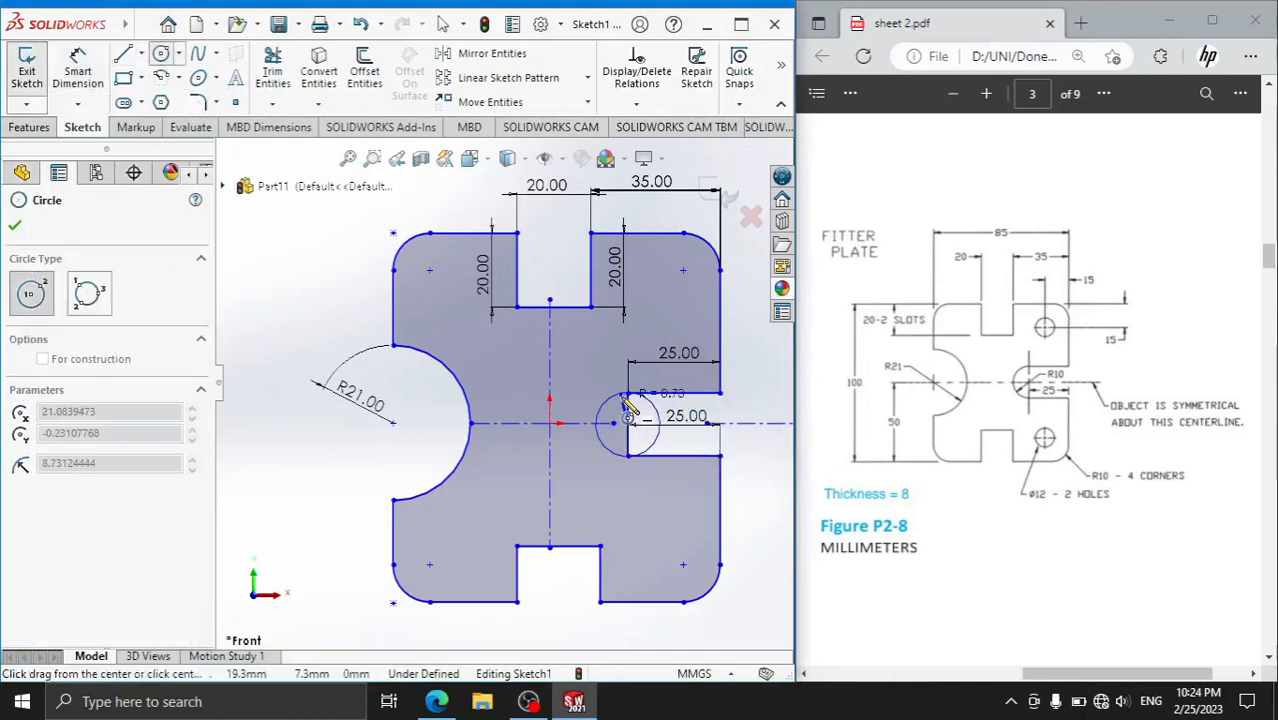
{"action": "left_click", "coordinate": [628, 393]}
{"action": "right_click", "coordinate": [596, 282]}
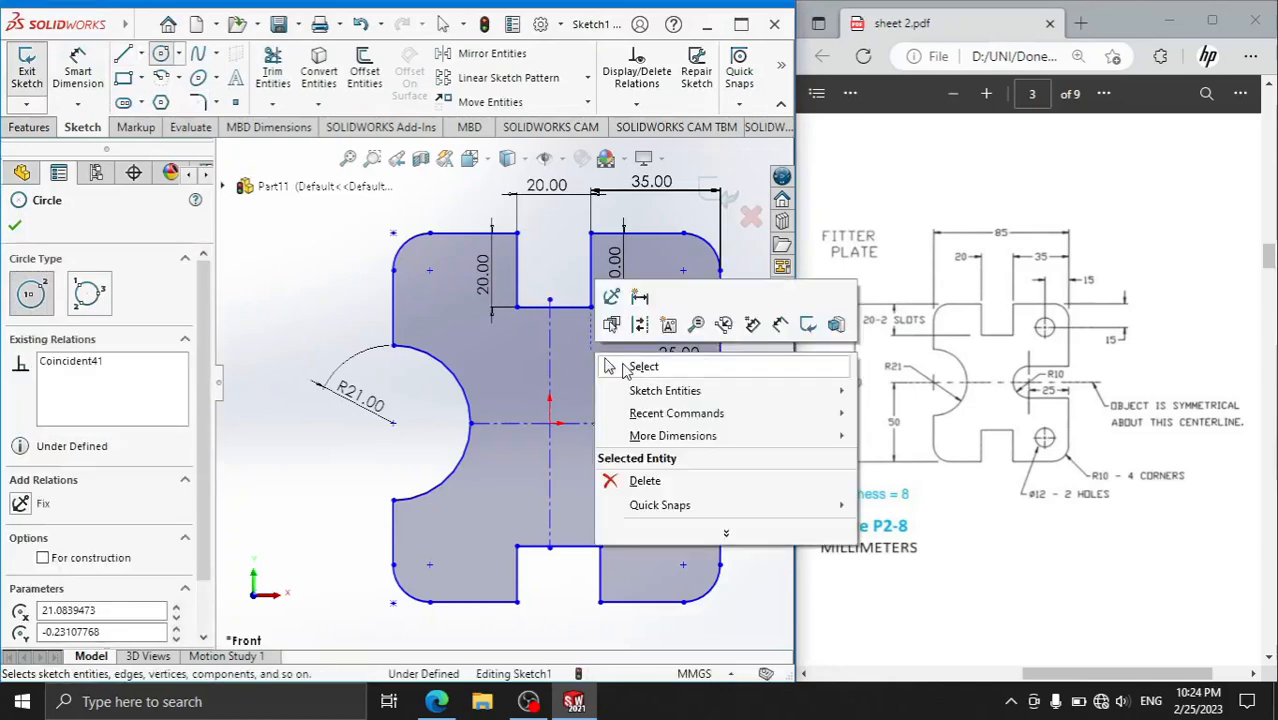
{"action": "left_click", "coordinate": [640, 367]}
- Dimension the distance between the right-hand slot's upper and lower edges as 20 mm
{"action": "left_click", "coordinate": [100, 75]}
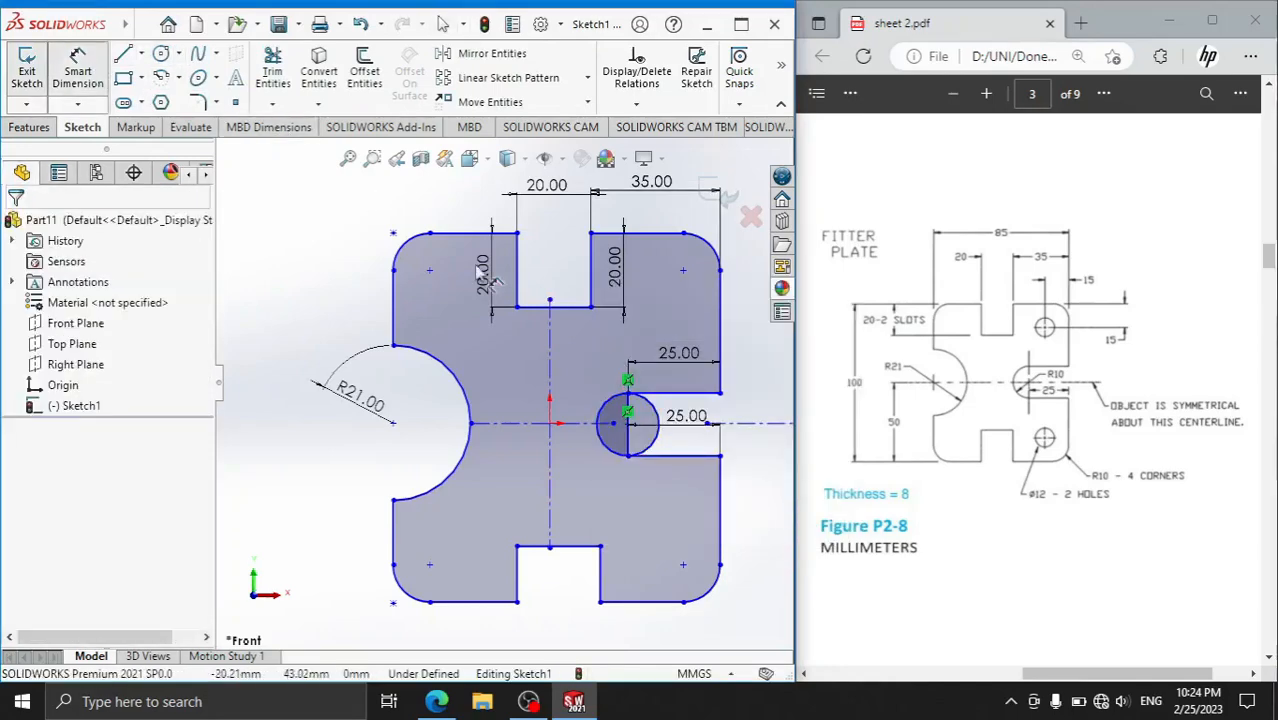
{"action": "left_click", "coordinate": [688, 394]}
{"action": "left_click", "coordinate": [690, 456]}
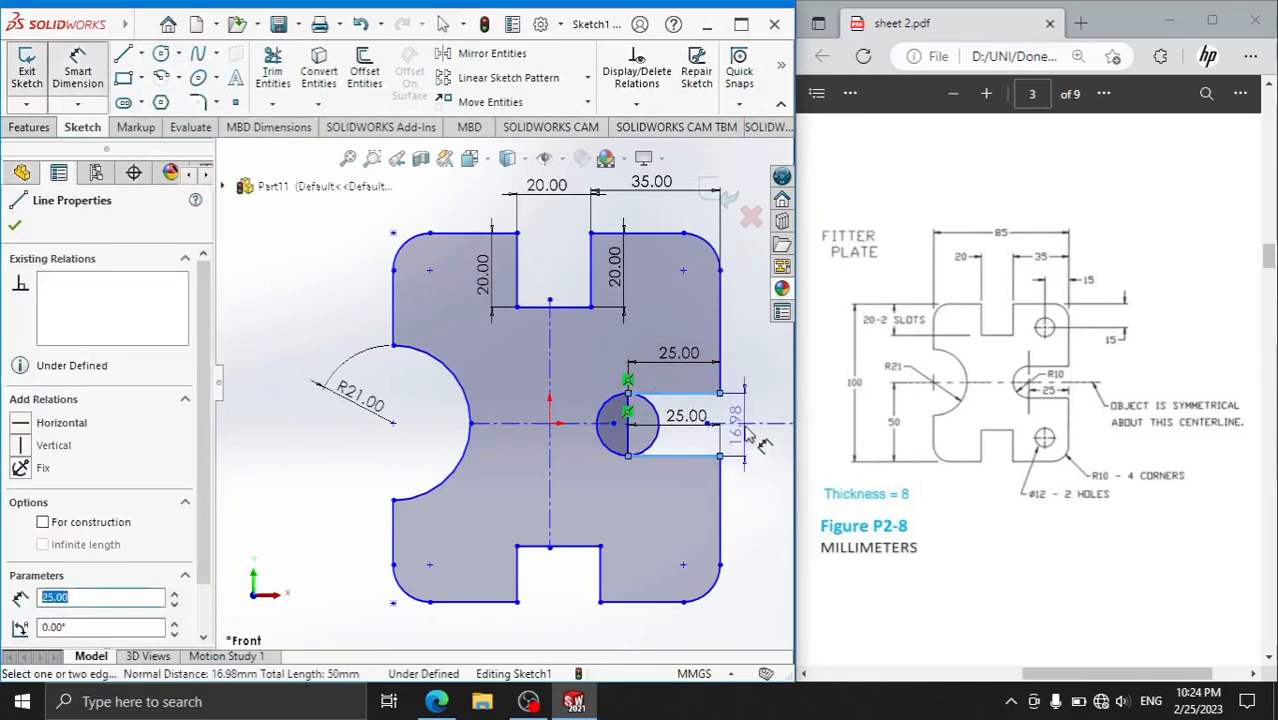
{"action": "scroll", "coordinate": [760, 428], "scroll_direction": "up", "scroll_amount": 3}
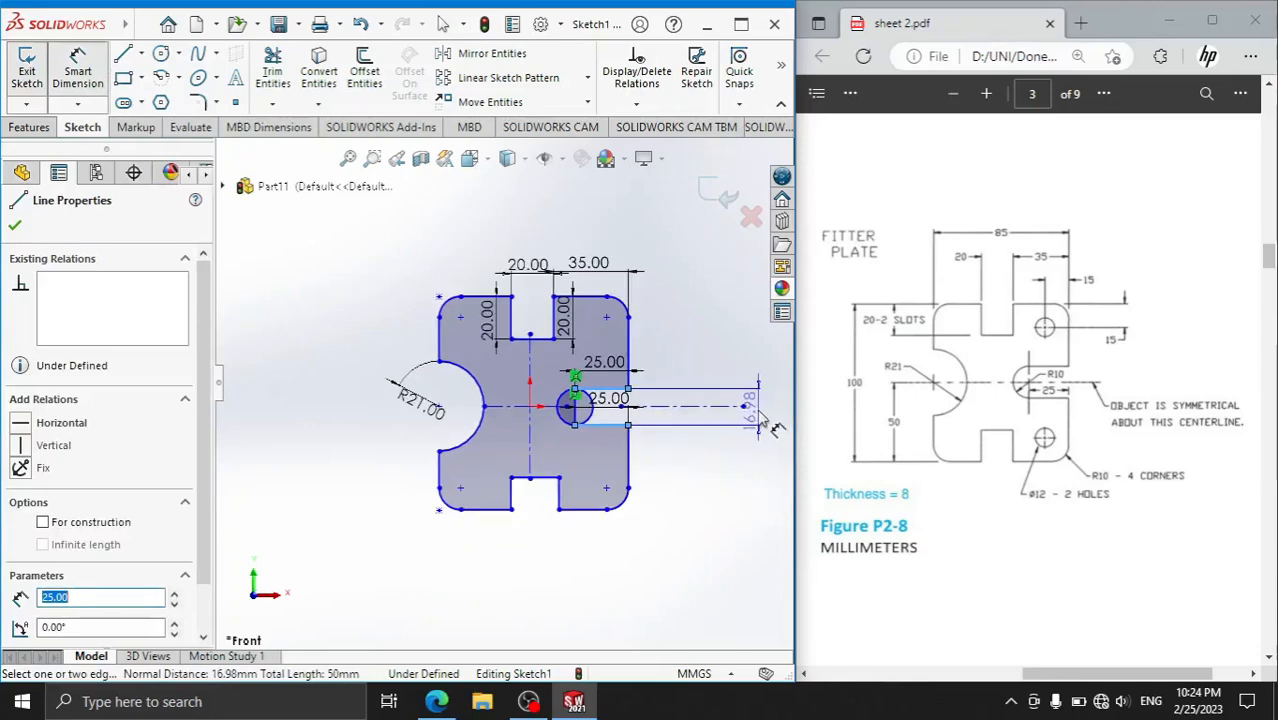
{"action": "left_click", "coordinate": [762, 412]}
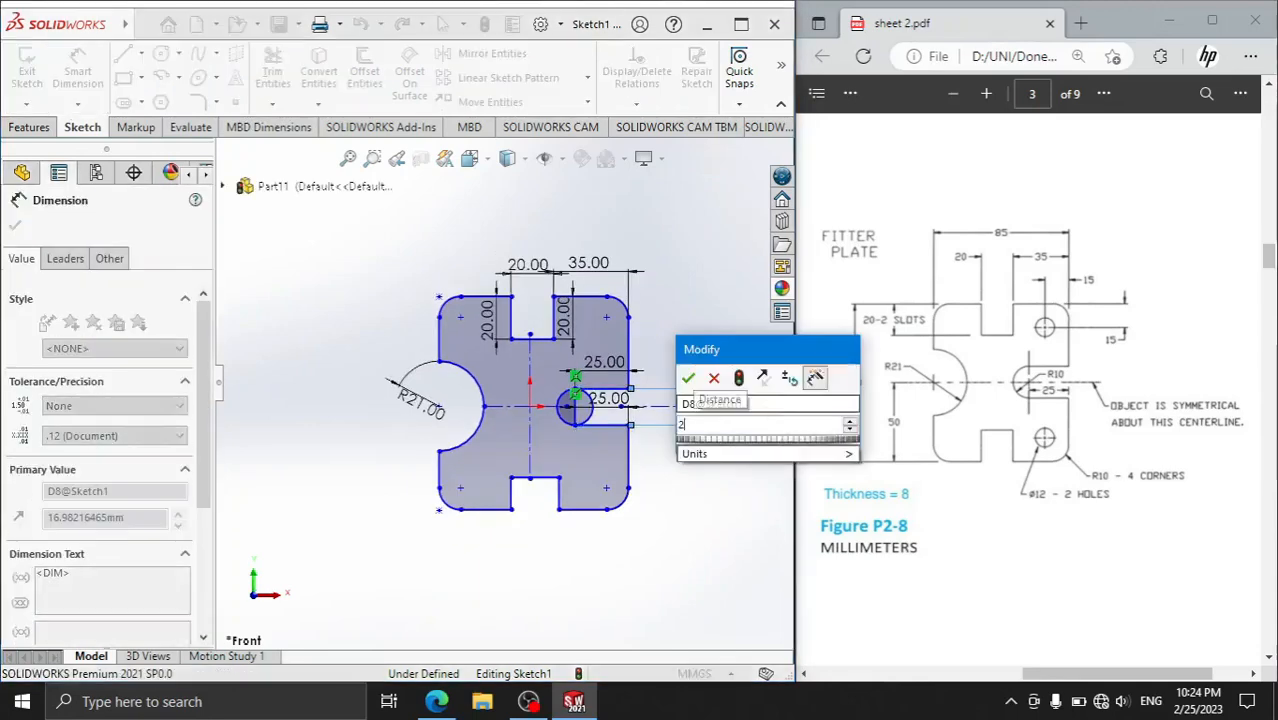
{"action": "type", "text": "20"}
{"action": "key", "text": "Return"}
- Trim the circle's half inside the right-hand slot and the slot's inner end line, leaving a rounded slot end
{"action": "scroll", "coordinate": [660, 428], "scroll_direction": "down", "scroll_amount": 4}
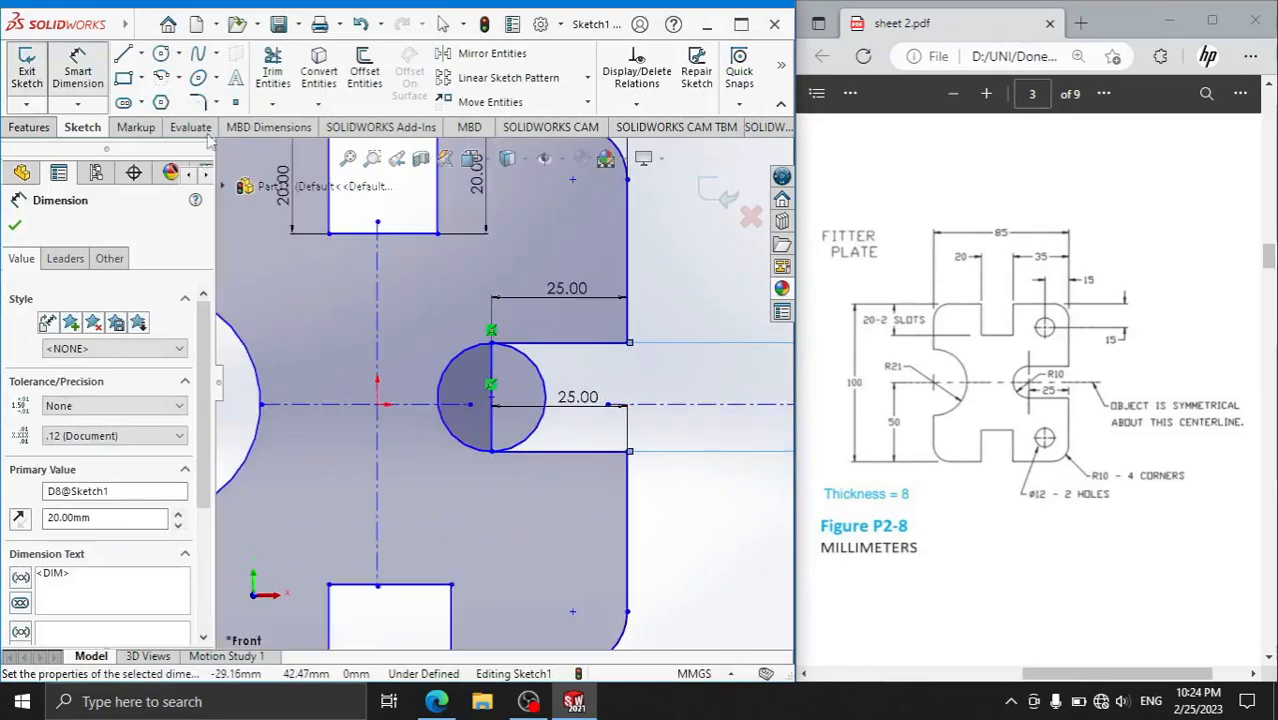
{"action": "left_click", "coordinate": [270, 66]}
{"action": "left_click_drag", "start_coordinate": [557, 374], "coordinate": [478, 410]}
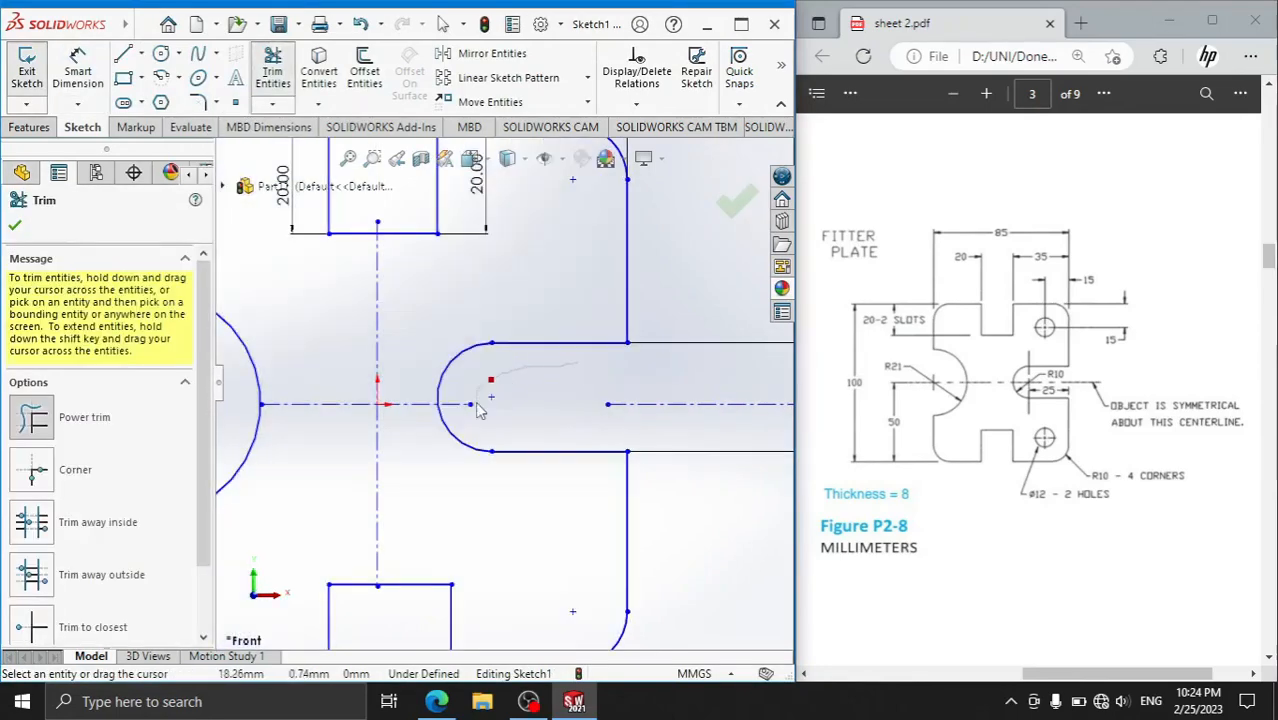
- Draw a hole circle about 6 mm in radius in the plate's upper right area, between the top slot and the right edge
{"action": "scroll", "coordinate": [547, 342], "scroll_direction": "up", "scroll_amount": 3}
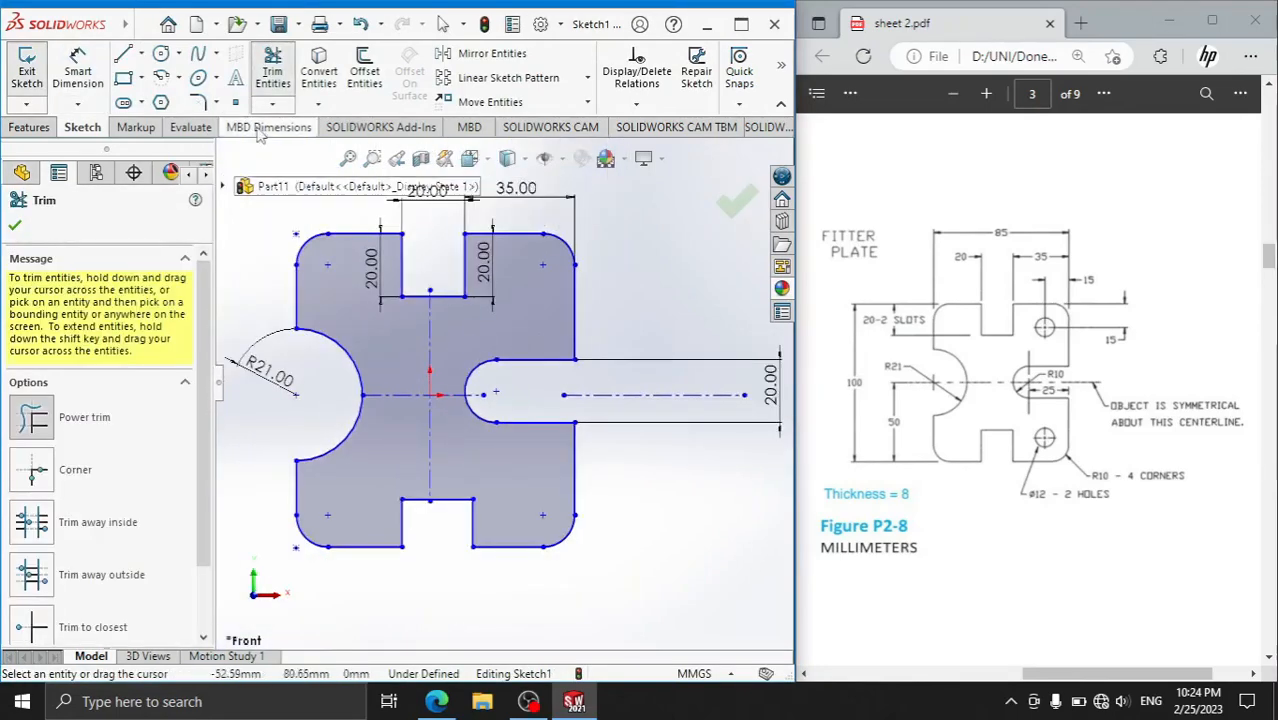
{"action": "left_click", "coordinate": [161, 54]}
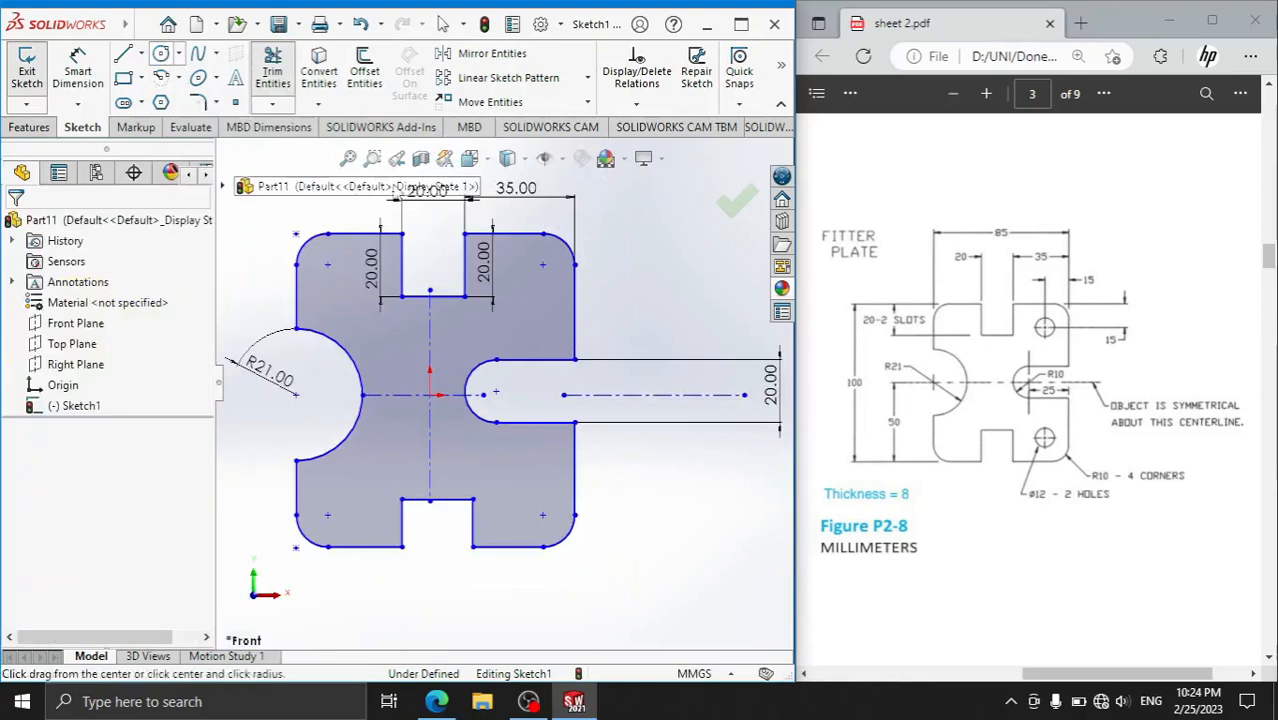
{"action": "left_click", "coordinate": [523, 271]}
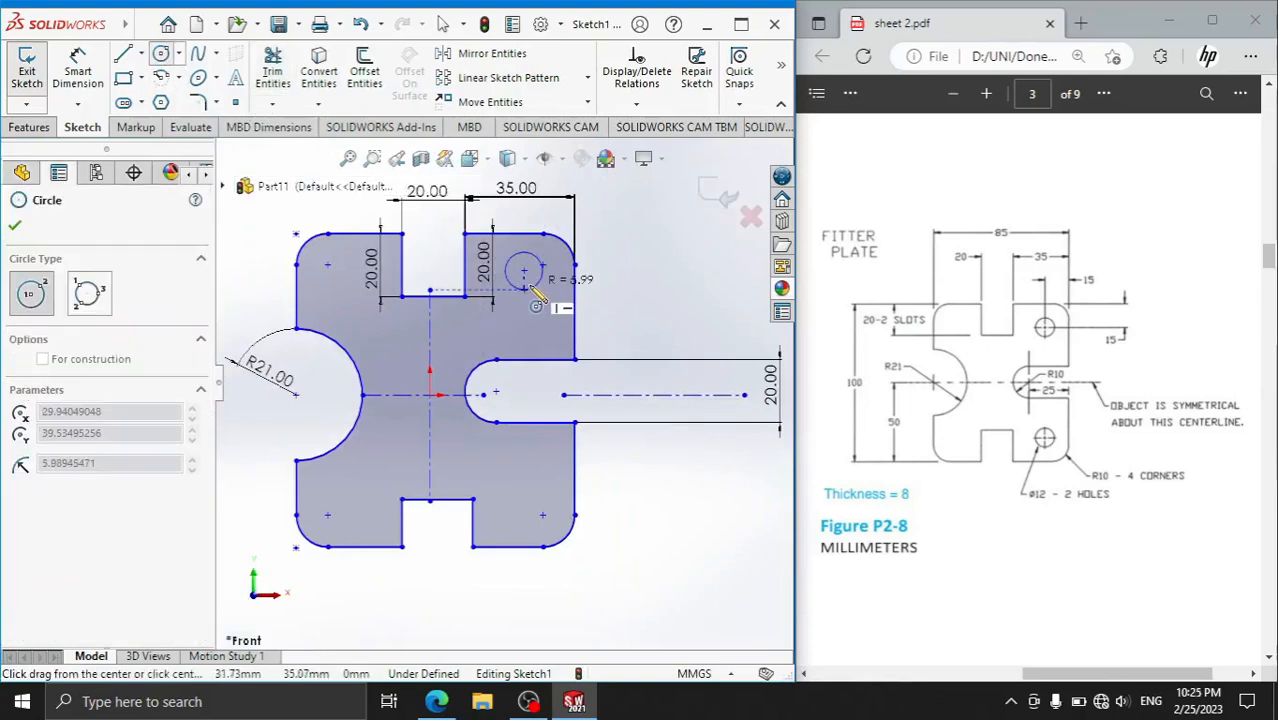
{"action": "left_click", "coordinate": [537, 295]}
{"action": "right_click", "coordinate": [666, 218]}
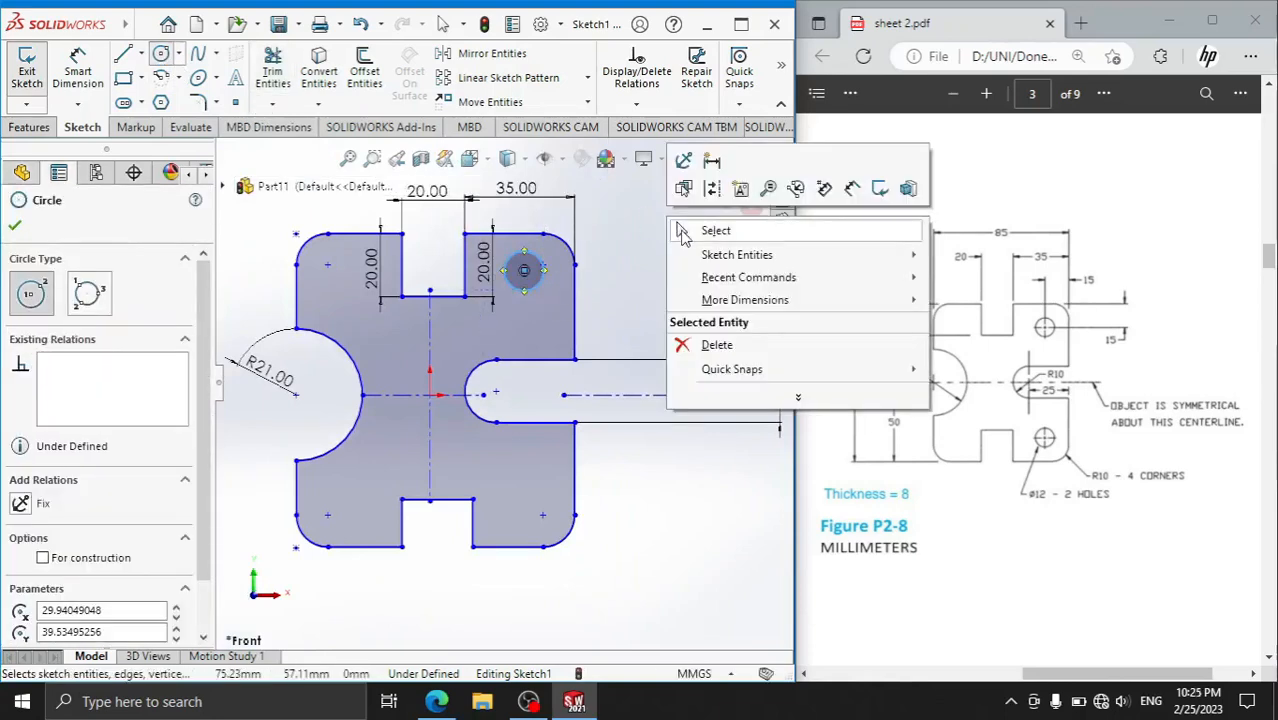
{"action": "left_click", "coordinate": [695, 229]}
- Position the hole's centre 15 mm below the plate's top edge and 15 mm from its right edge with dimensions
{"action": "left_click", "coordinate": [80, 60]}
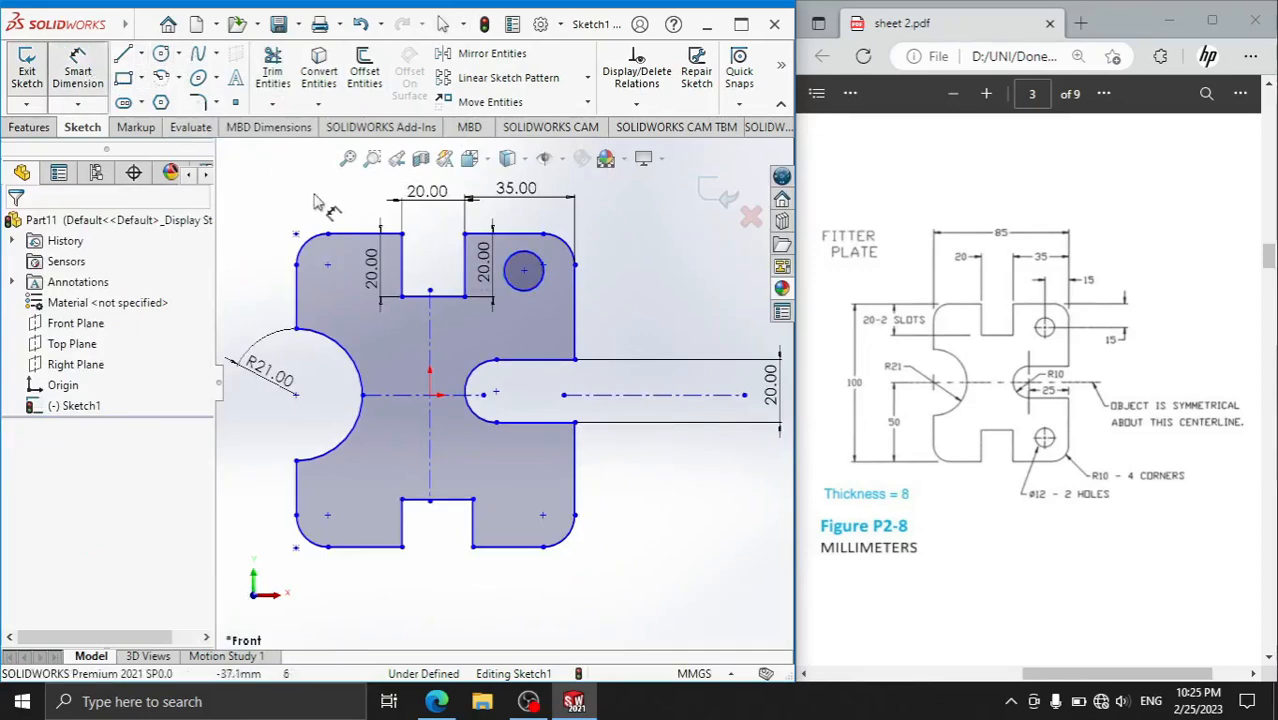
{"action": "left_click", "coordinate": [524, 270]}
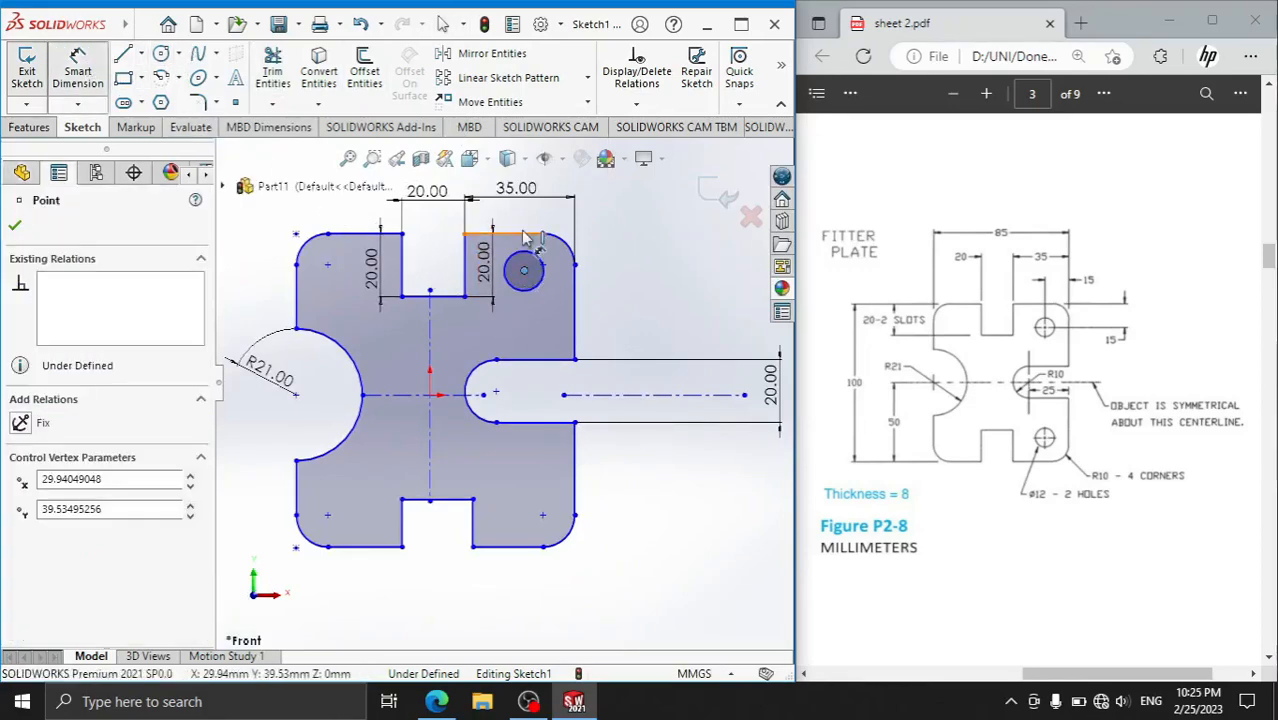
{"action": "left_click", "coordinate": [545, 234]}
{"action": "left_click", "coordinate": [645, 266]}
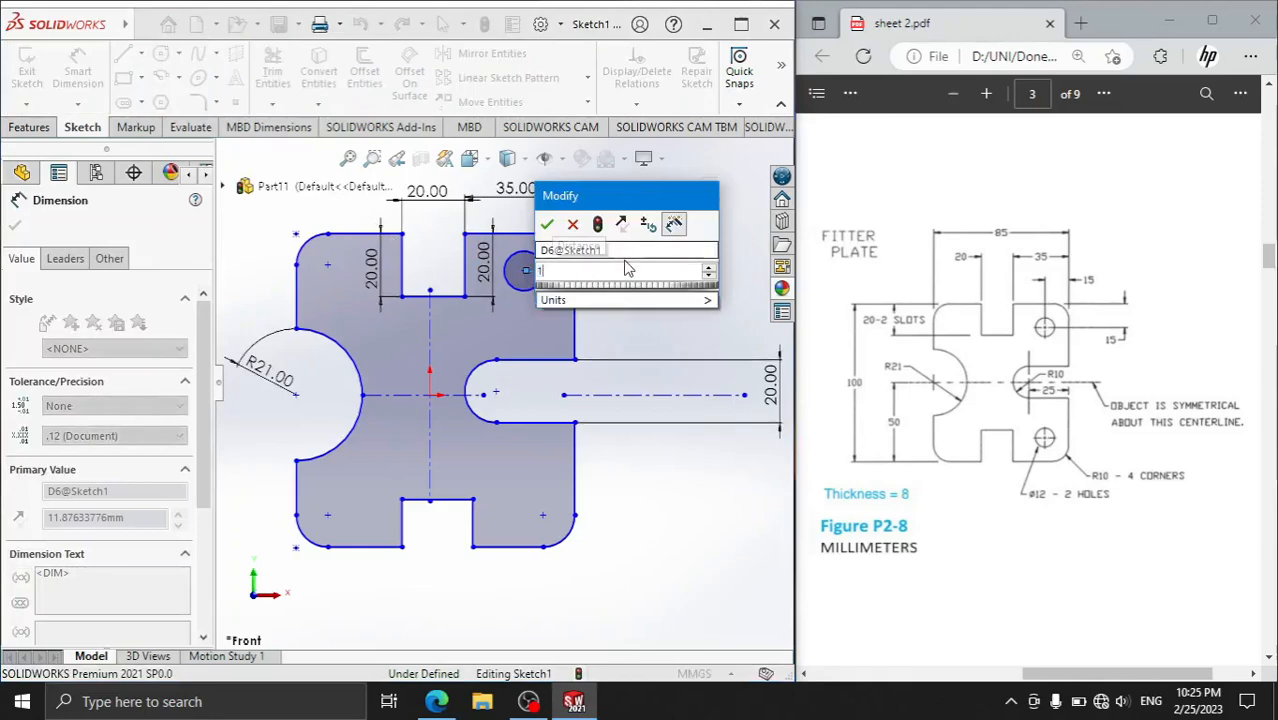
{"action": "key", "text": "Return"}
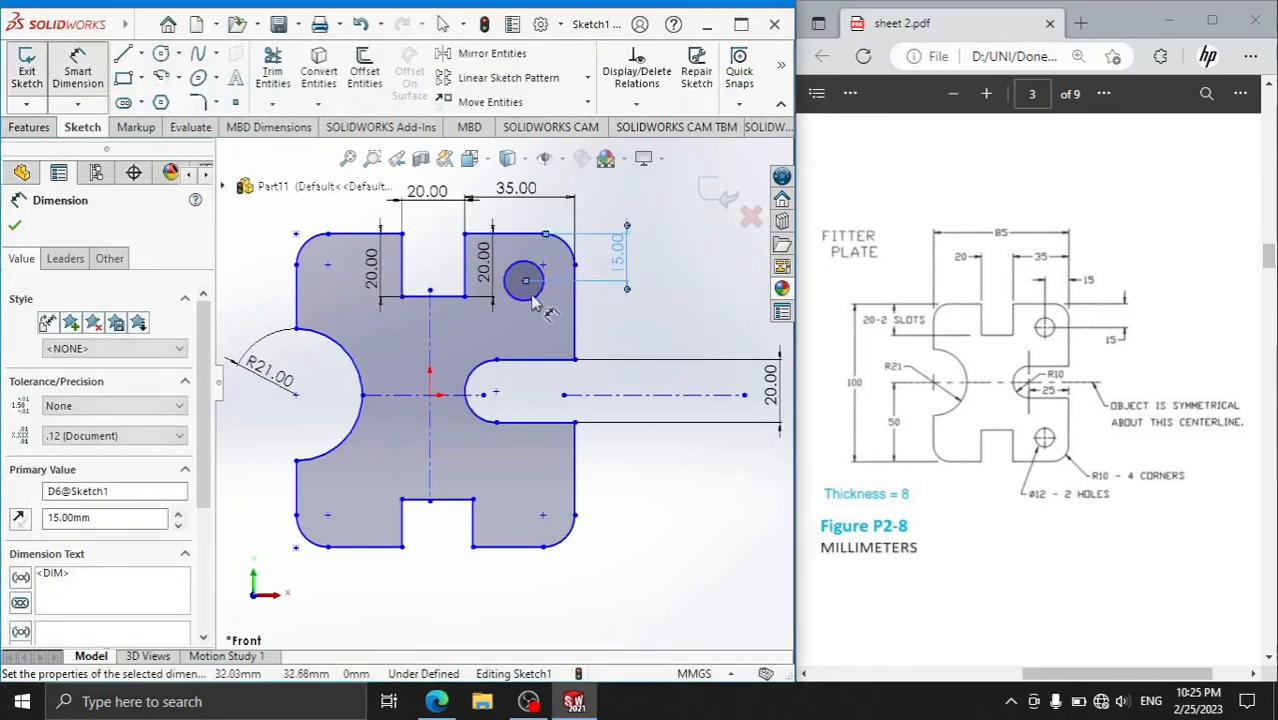
{"action": "left_click", "coordinate": [538, 295]}
{"action": "left_click", "coordinate": [575, 300]}
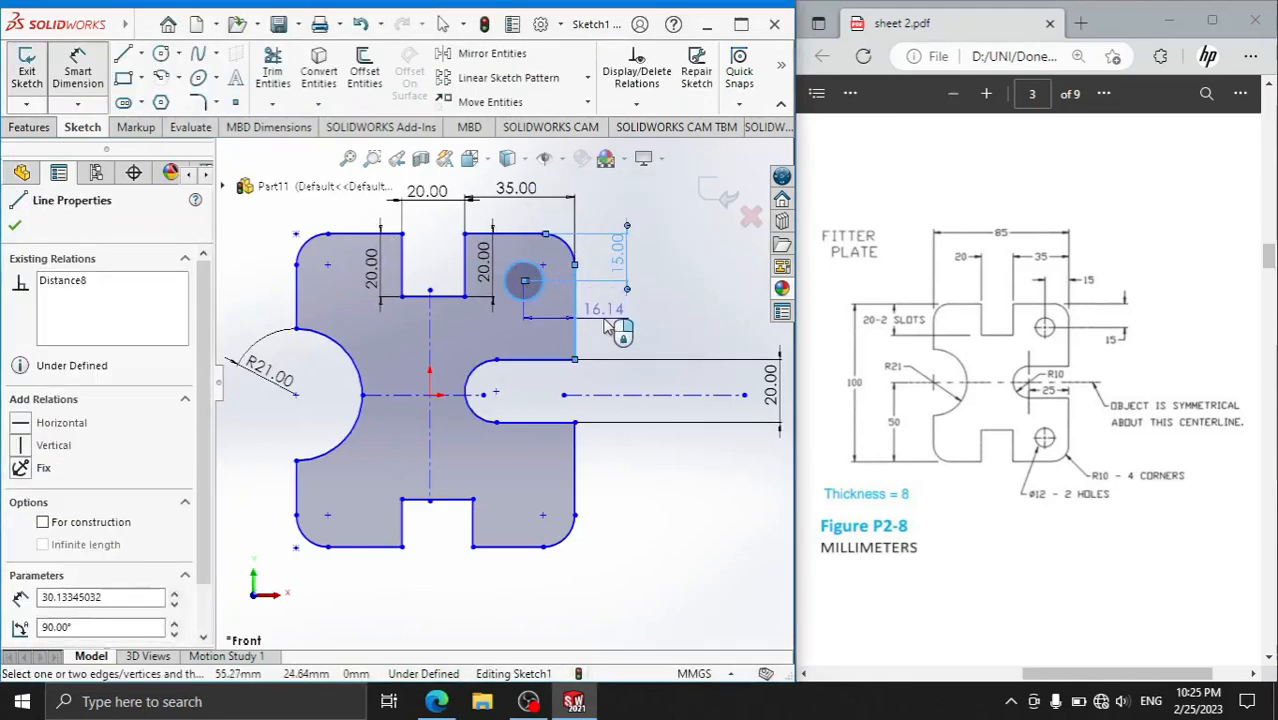
{"action": "left_click", "coordinate": [604, 322]}
{"action": "type", "text": "15"}
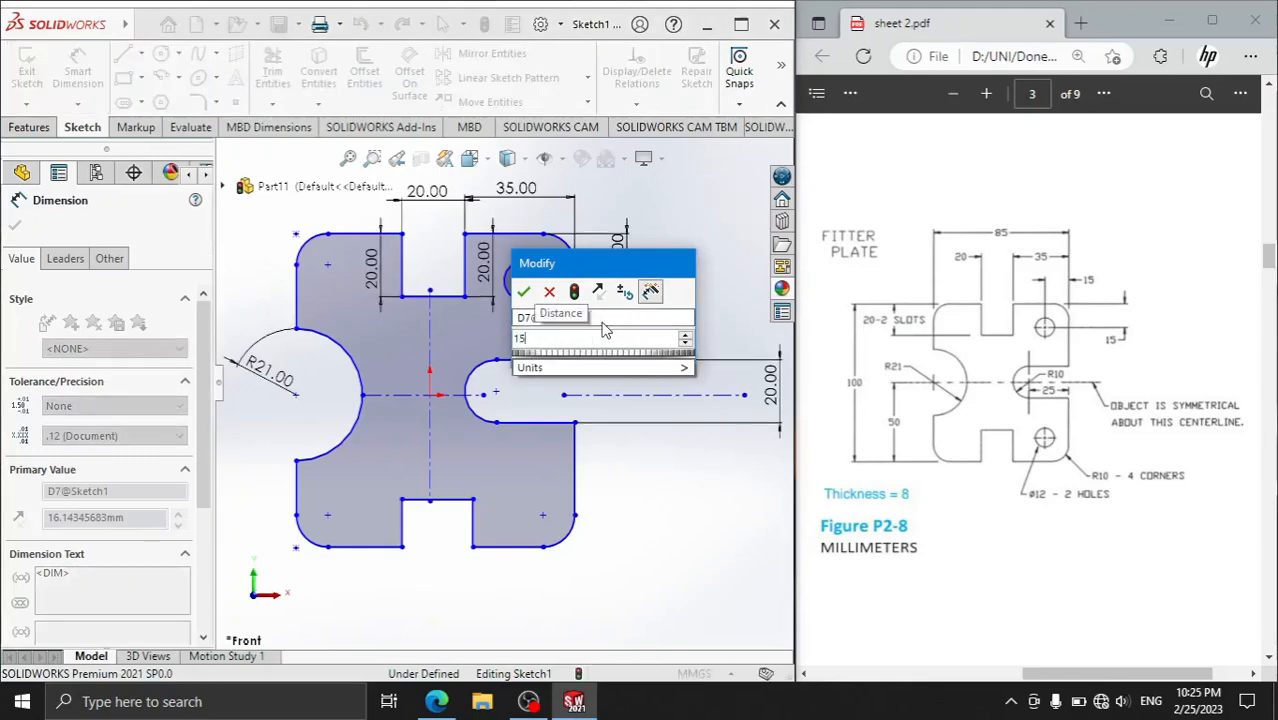
{"action": "key", "text": "Return"}
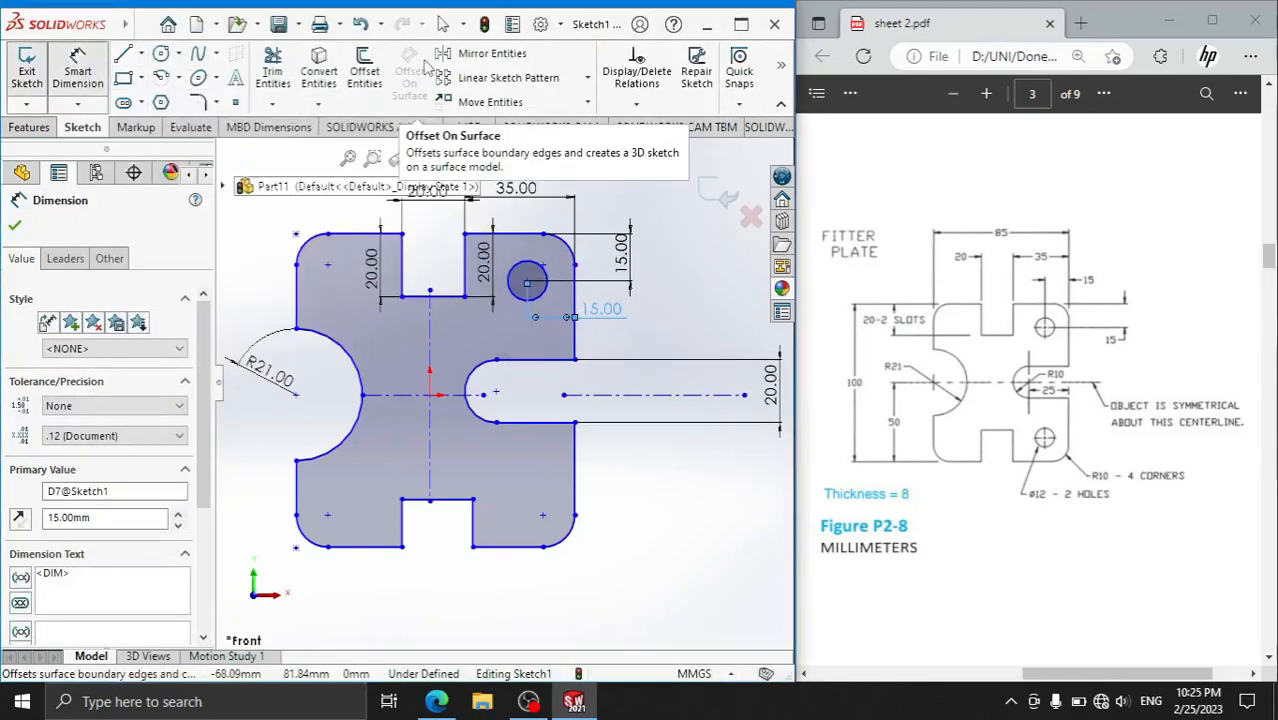
- Mirror the hole circle about the horizontal centerline, keeping the original, to add the lower hole
{"action": "left_click", "coordinate": [490, 53]}
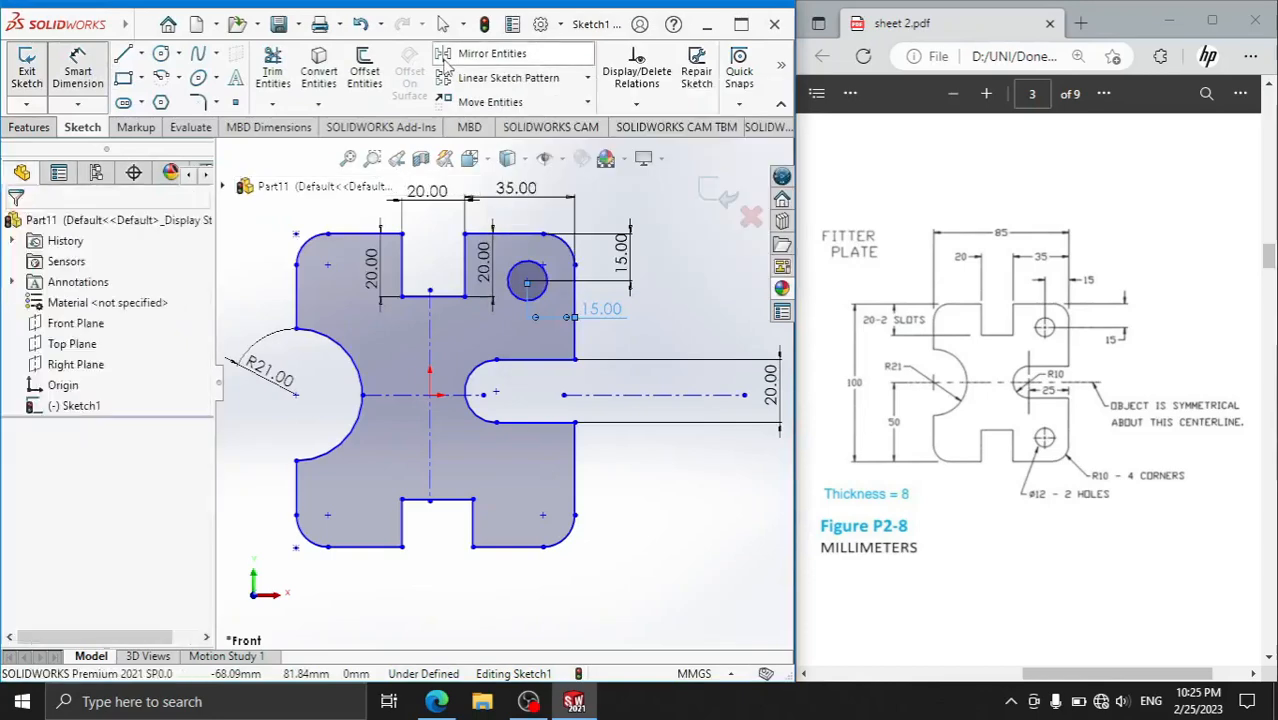
{"action": "left_click", "coordinate": [521, 300]}
{"action": "left_click", "coordinate": [140, 462]}
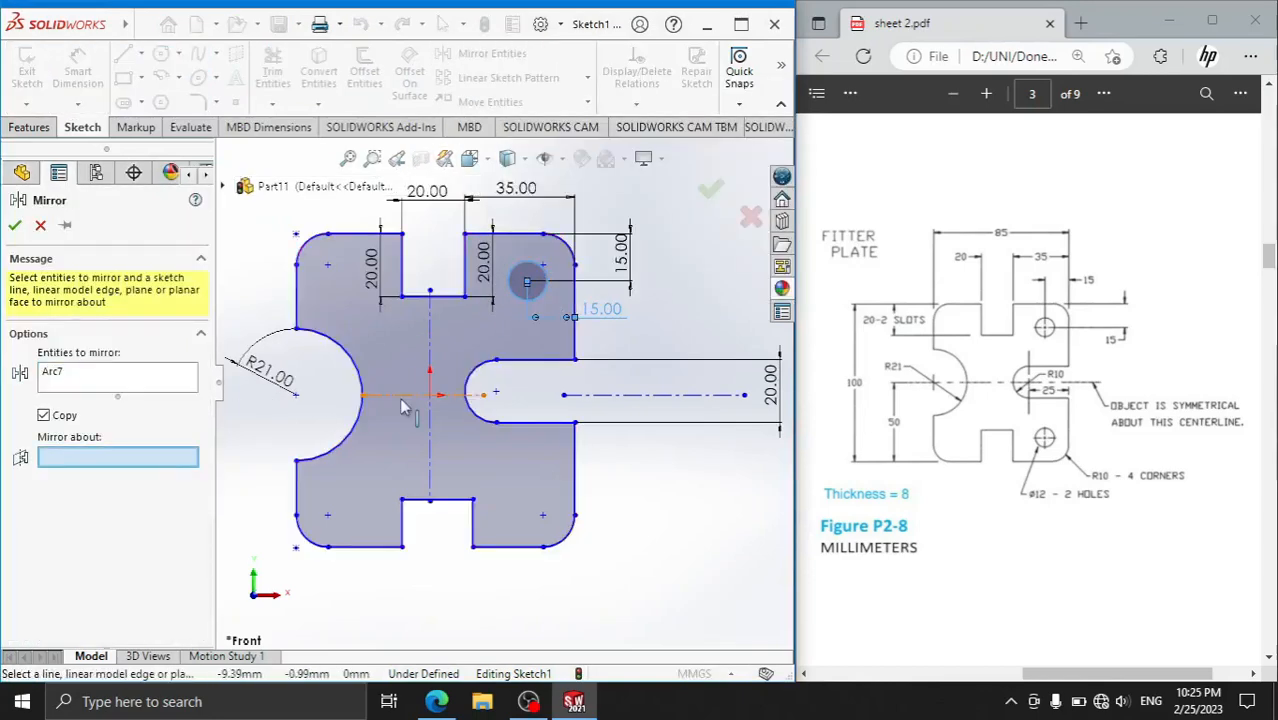
{"action": "left_click", "coordinate": [399, 395]}
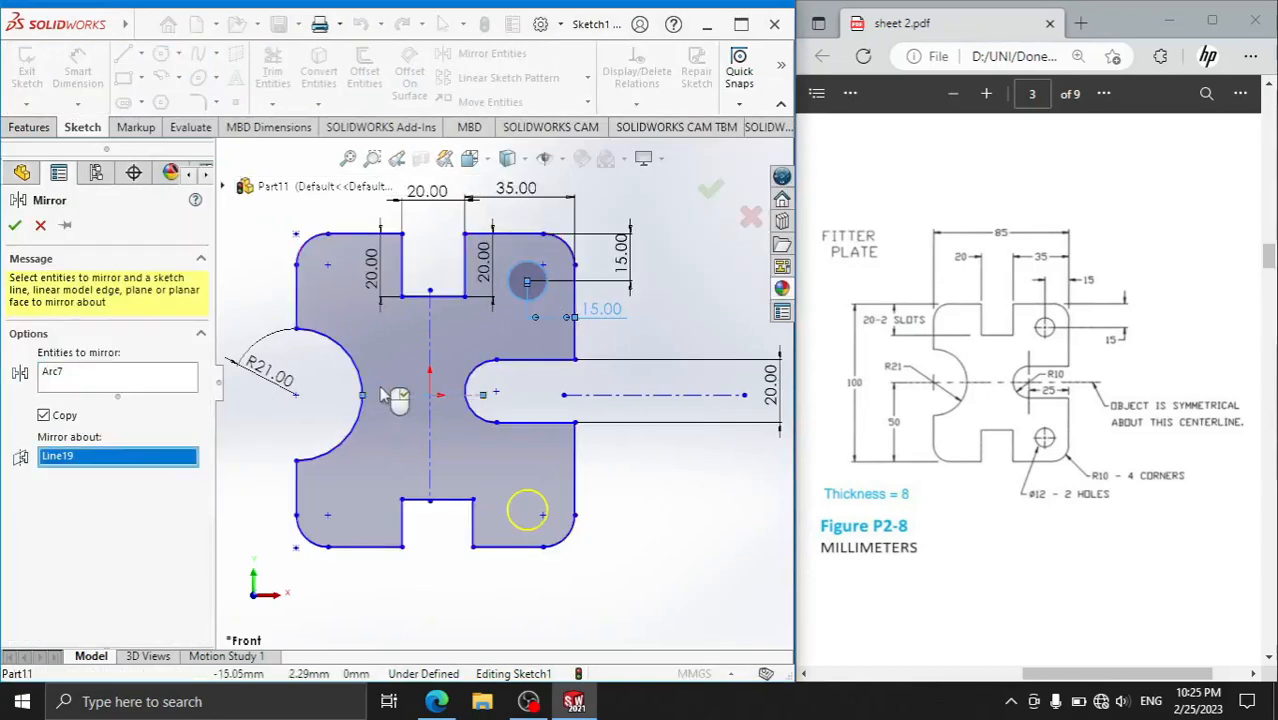
{"action": "left_click", "coordinate": [16, 226]}
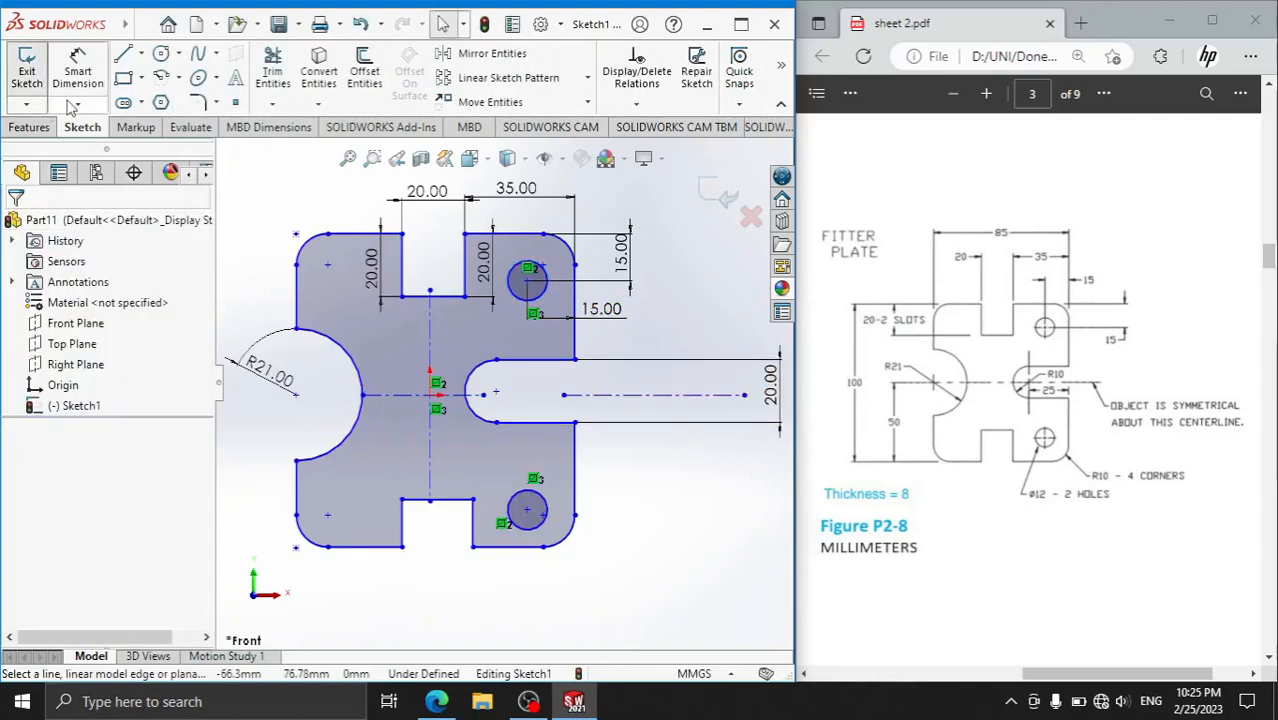
- Extrude the plate sketch as a blind boss 8 mm thick
{"action": "left_click", "coordinate": [29, 127]}
{"action": "left_click", "coordinate": [34, 70]}
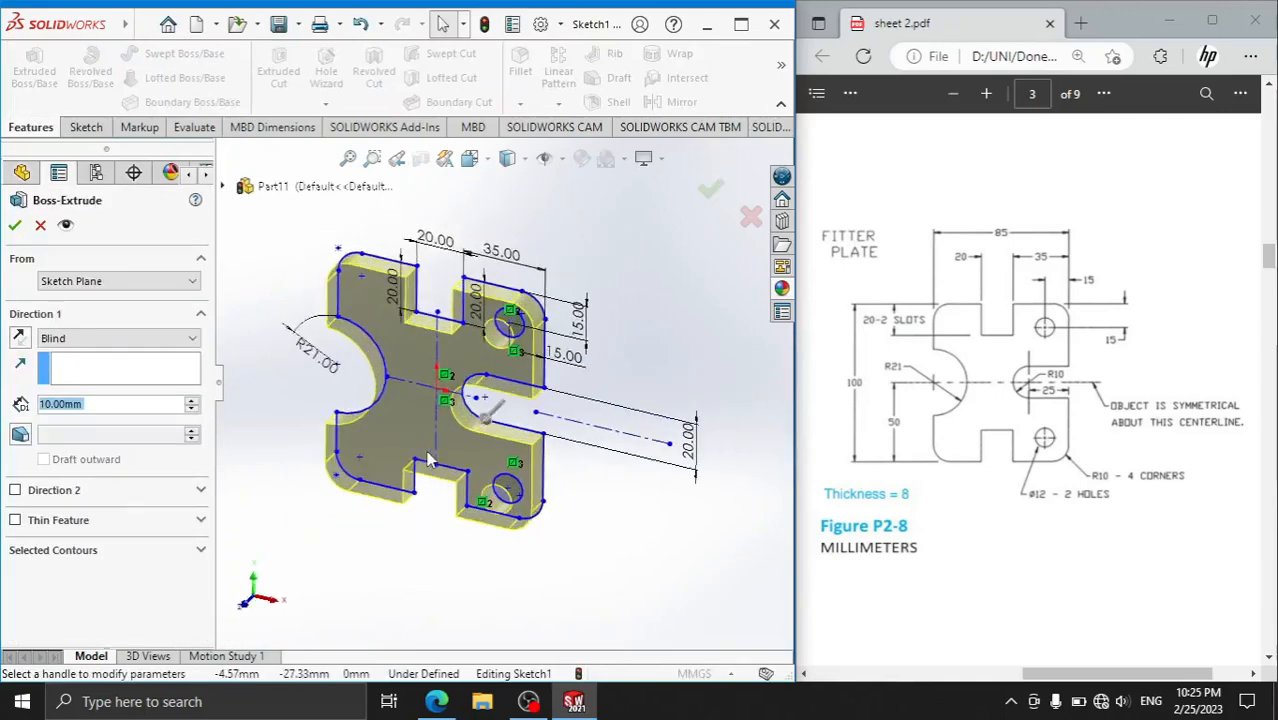
{"action": "type", "text": "8"}
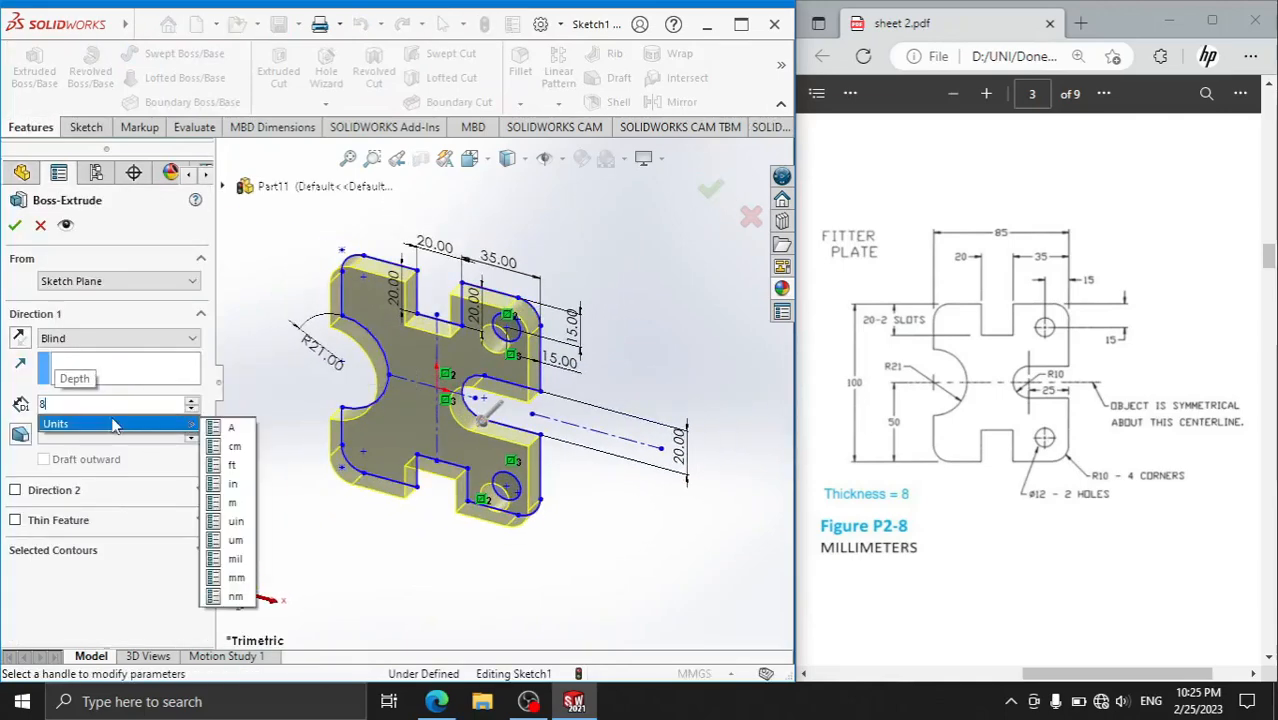
{"action": "key", "text": "Return"}
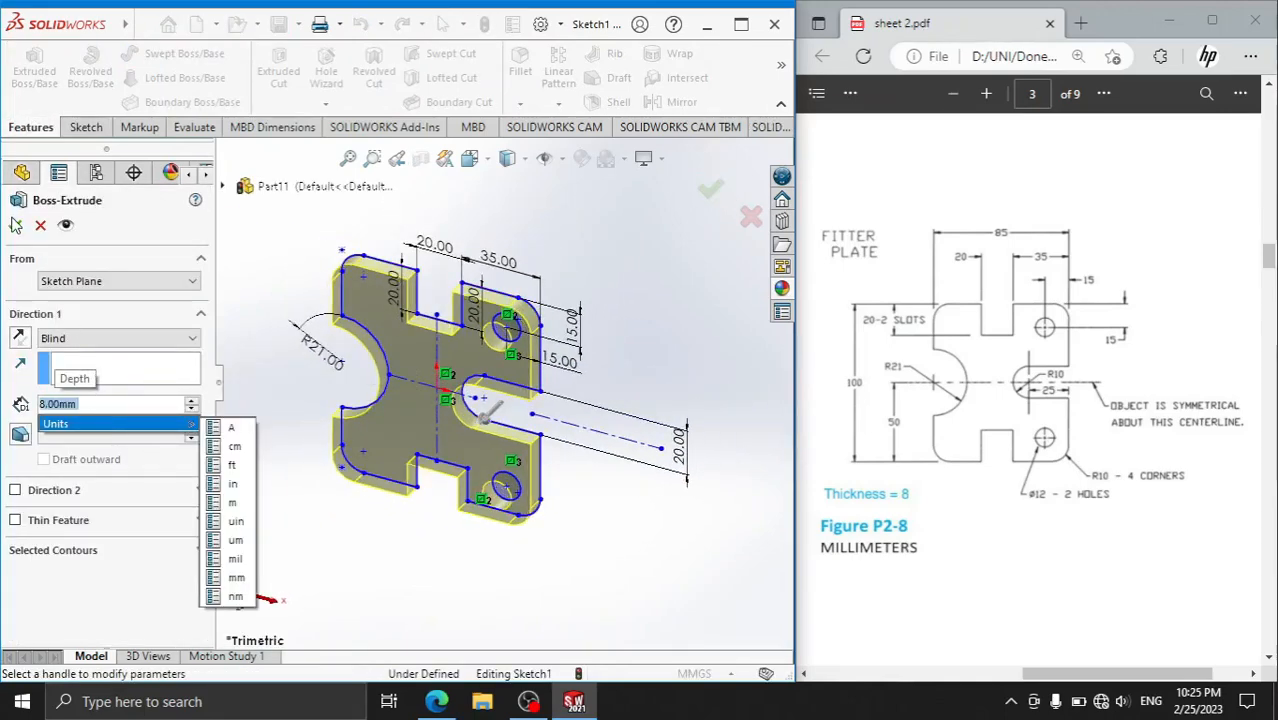
{"action": "left_click", "coordinate": [16, 228]}
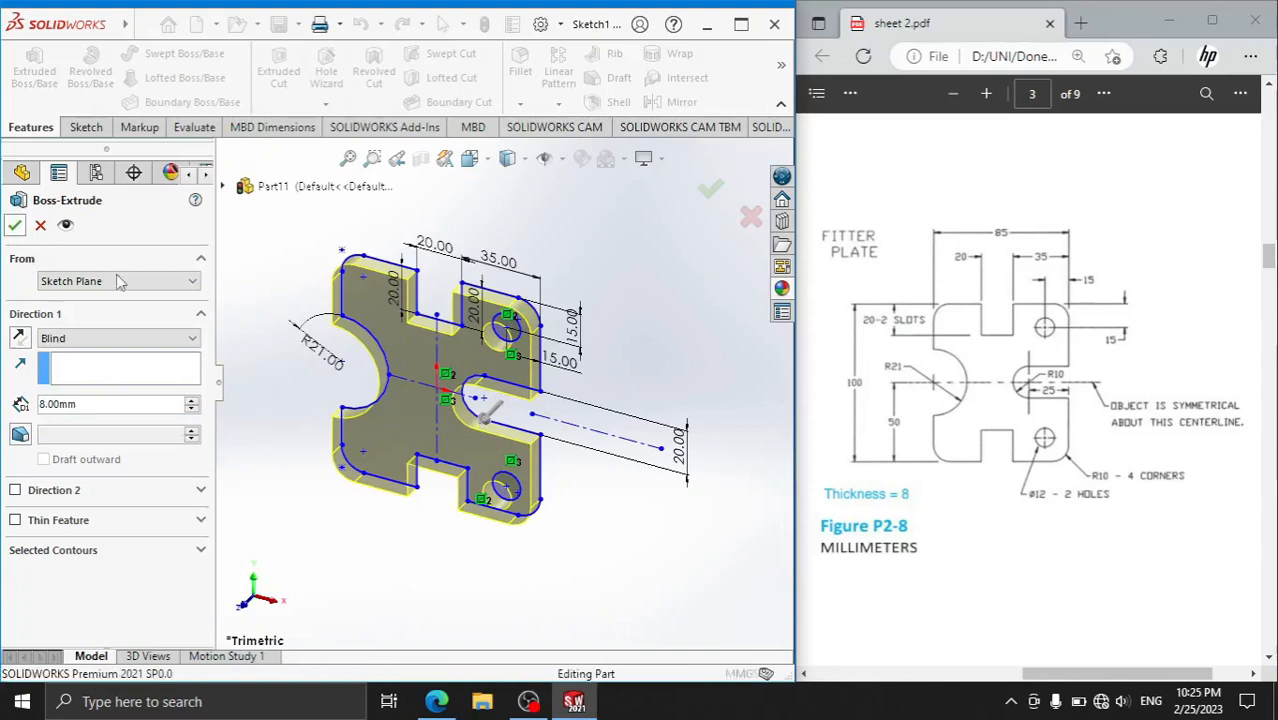
{"action": "scroll", "coordinate": [444, 378], "scroll_direction": "up", "scroll_amount": 2}
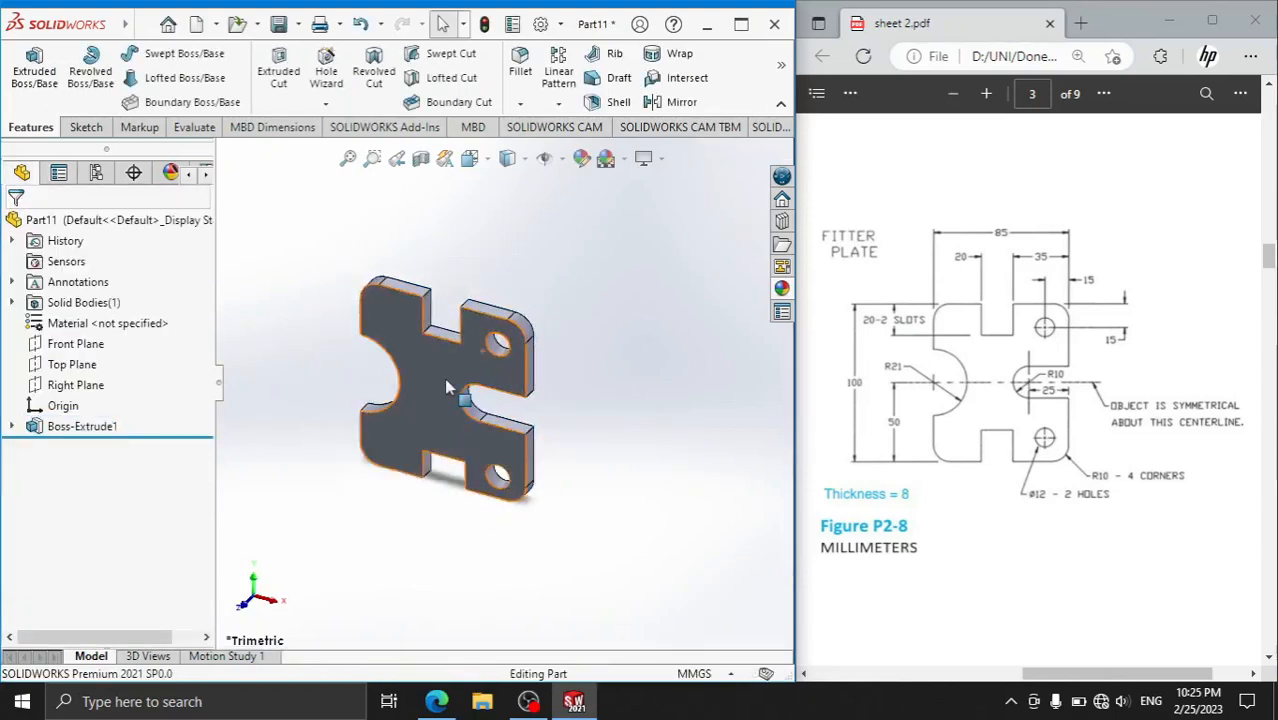
{"action": "scroll", "coordinate": [458, 361], "scroll_direction": "down", "scroll_amount": 3}
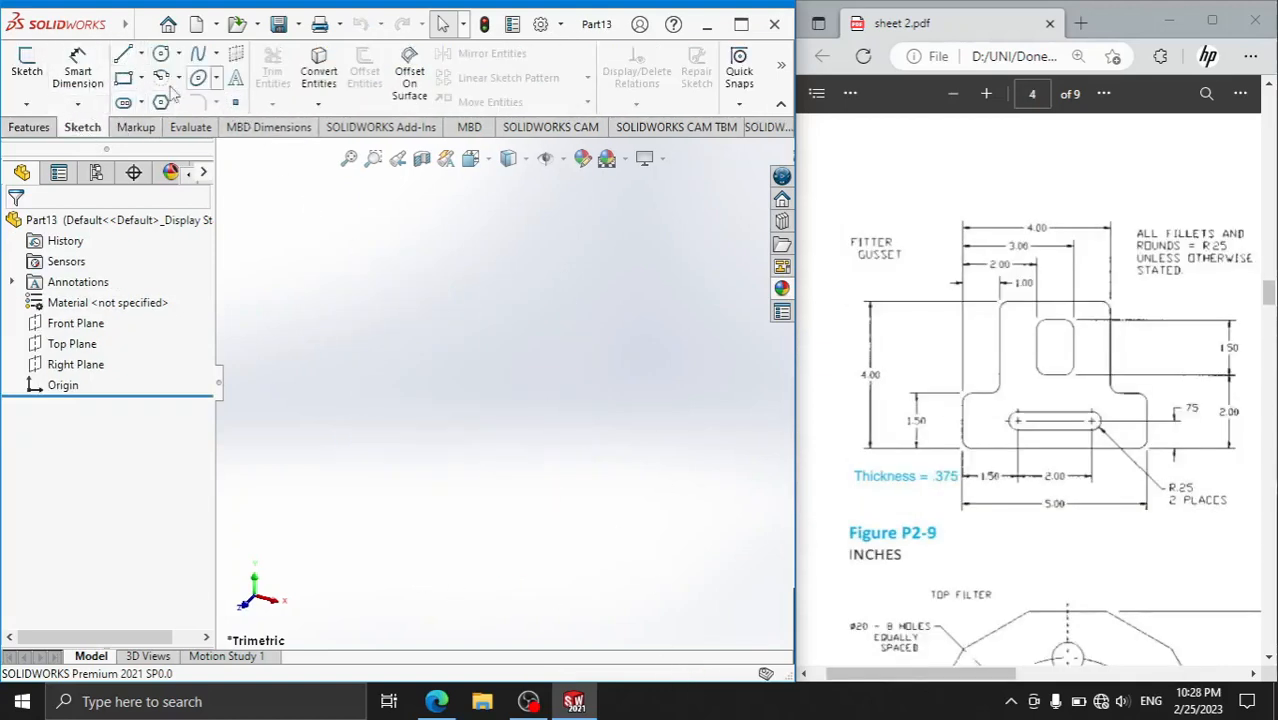
- Set the new part's document units to IPS (inch, pound, second)
{"action": "left_click", "coordinate": [130, 53]}
{"action": "left_click", "coordinate": [729, 674]}
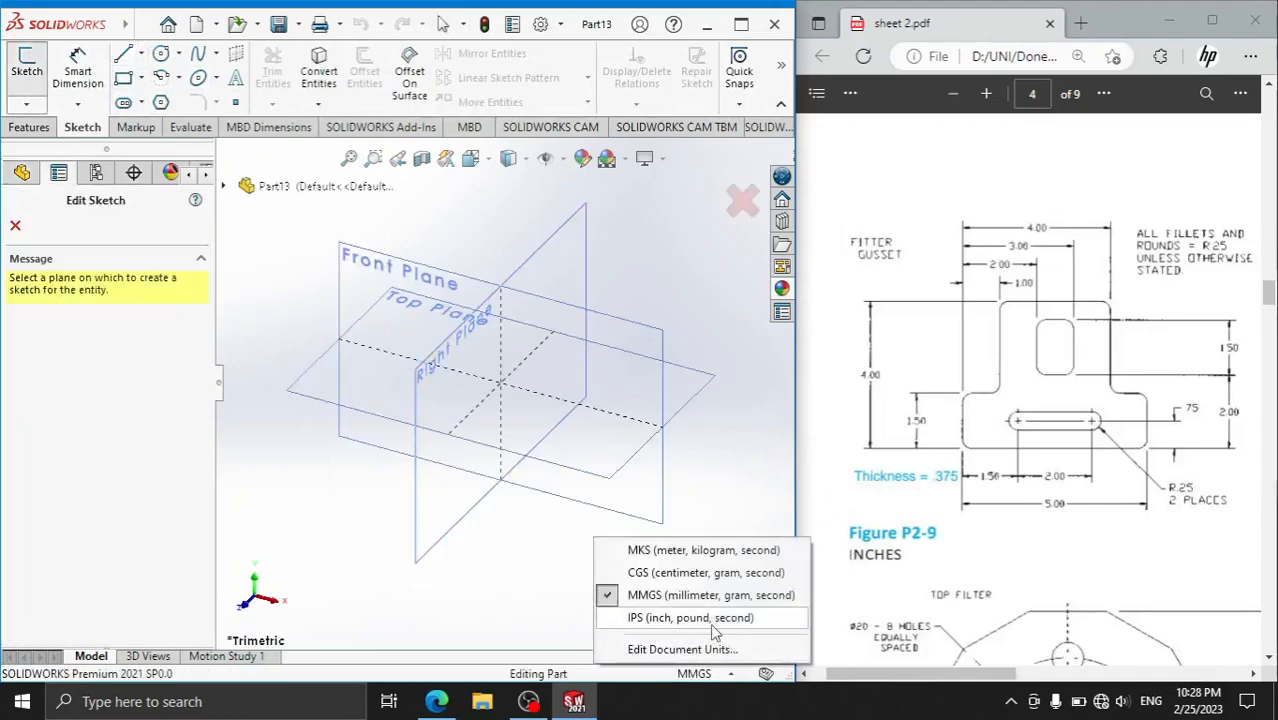
{"action": "left_click", "coordinate": [700, 617]}
- Sketch the gusset's wide base rectangle on the Front Plane and a rectangle about 2.54 in wide by 1.62 in tall on its top edge
{"action": "left_click", "coordinate": [122, 80]}
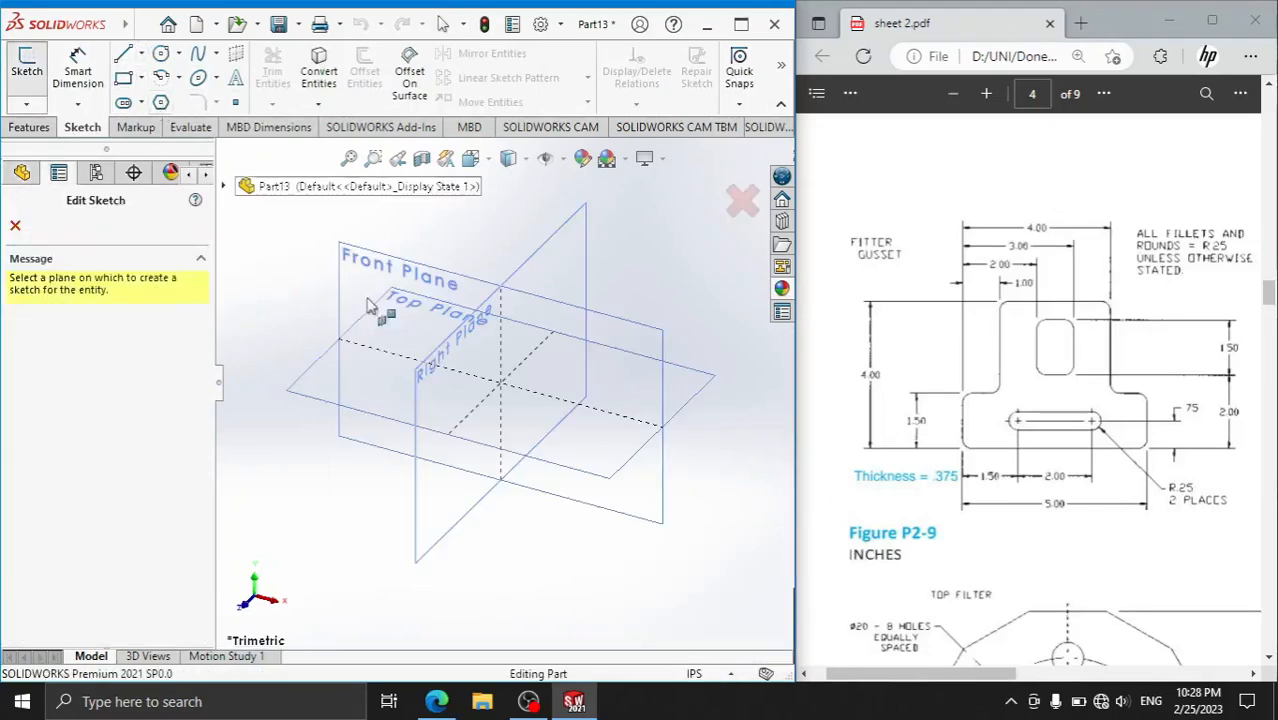
{"action": "left_click", "coordinate": [371, 310]}
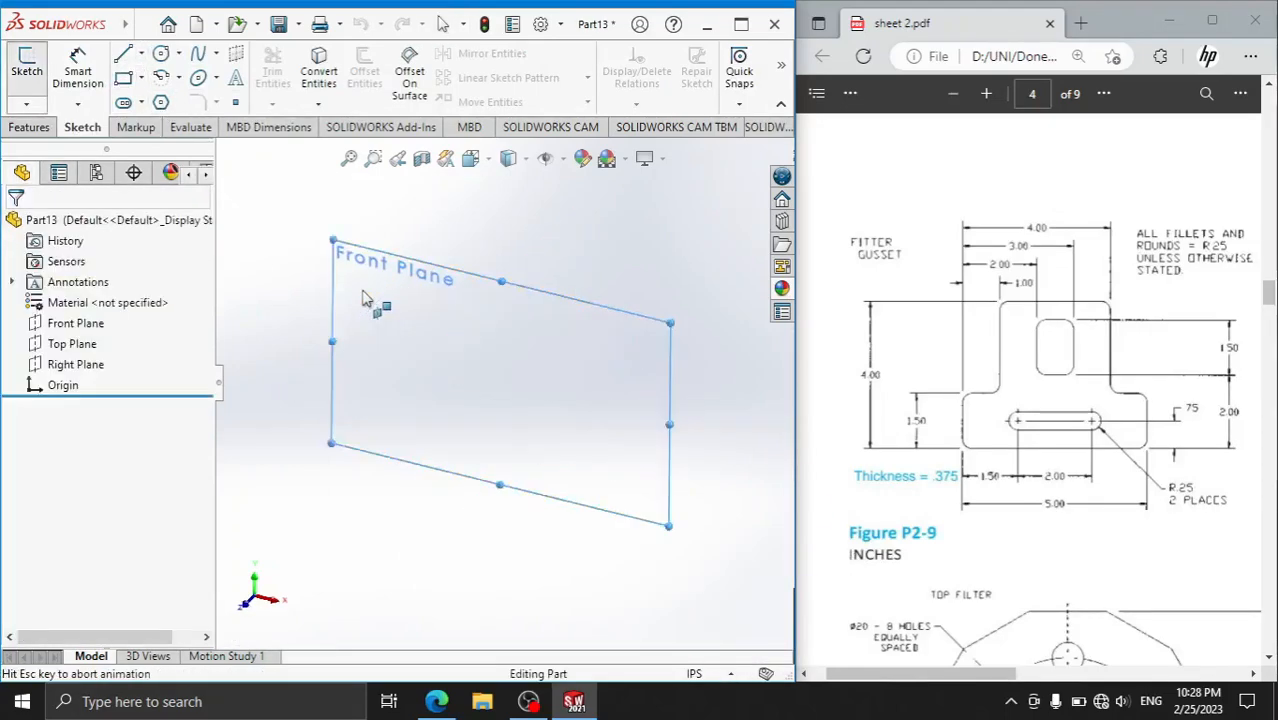
{"action": "left_click", "coordinate": [374, 469]}
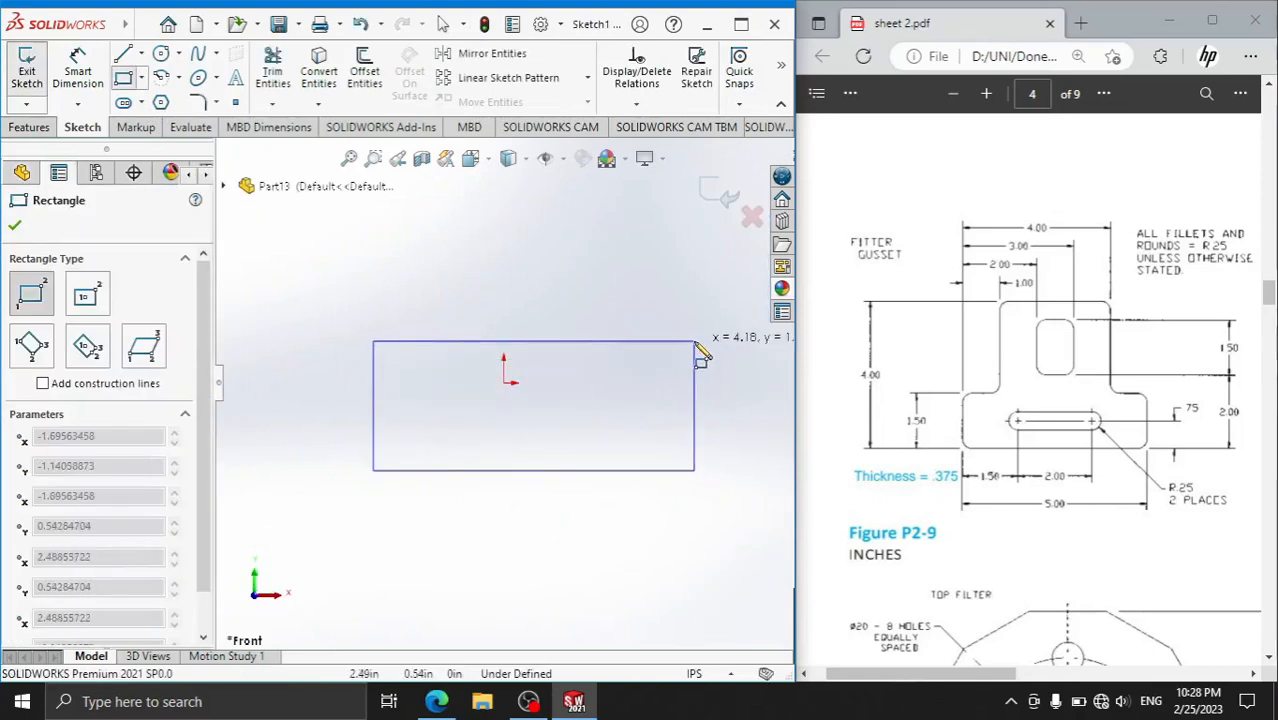
{"action": "left_click", "coordinate": [718, 341]}
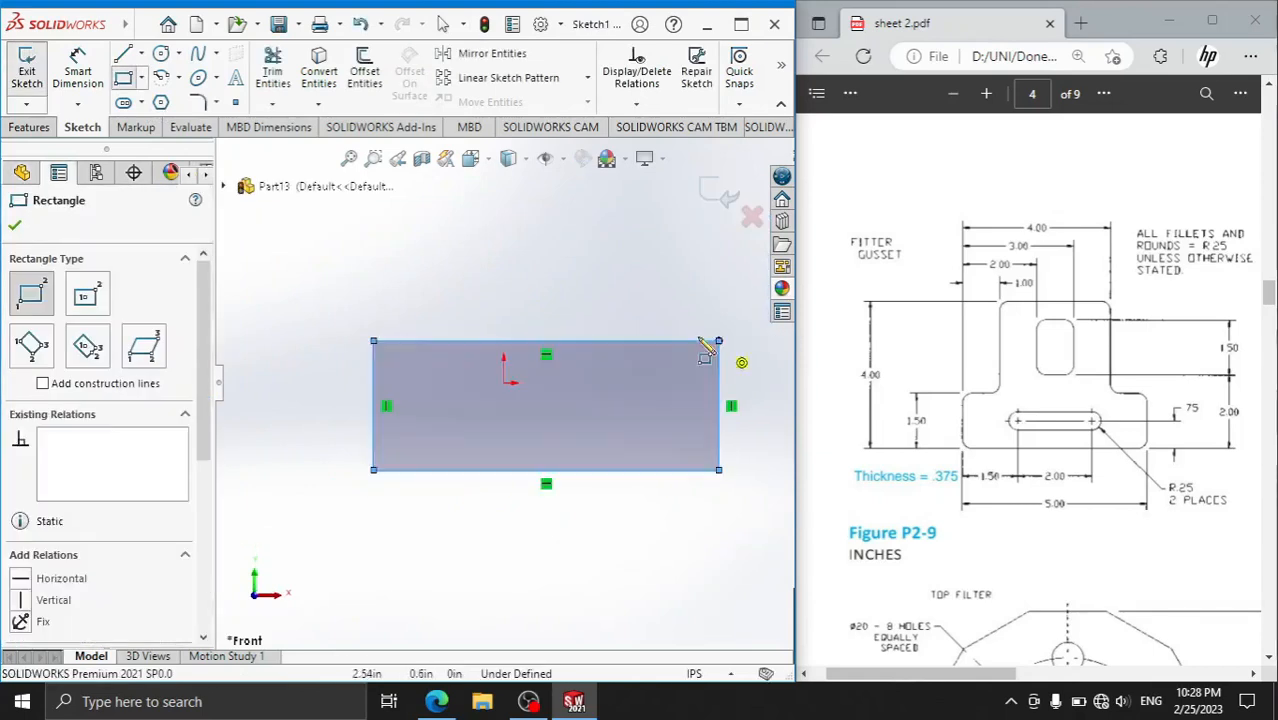
{"action": "left_click", "coordinate": [449, 341]}
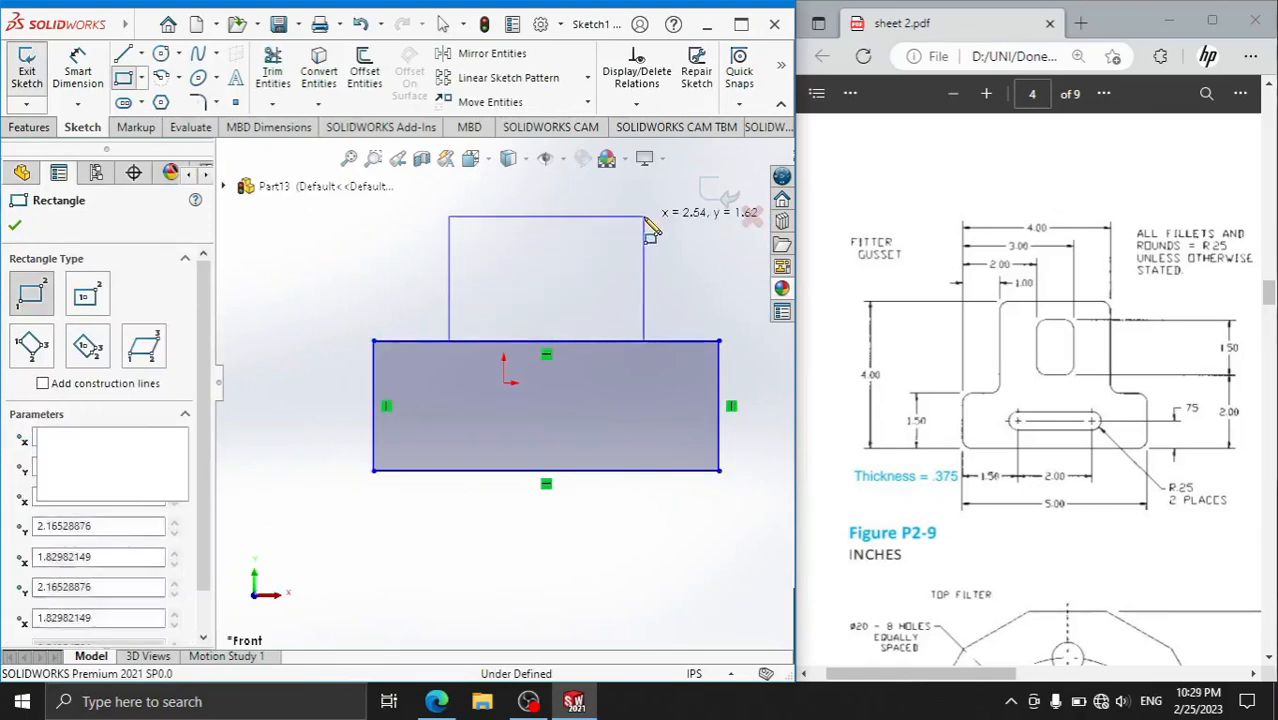
{"action": "left_click", "coordinate": [644, 216]}
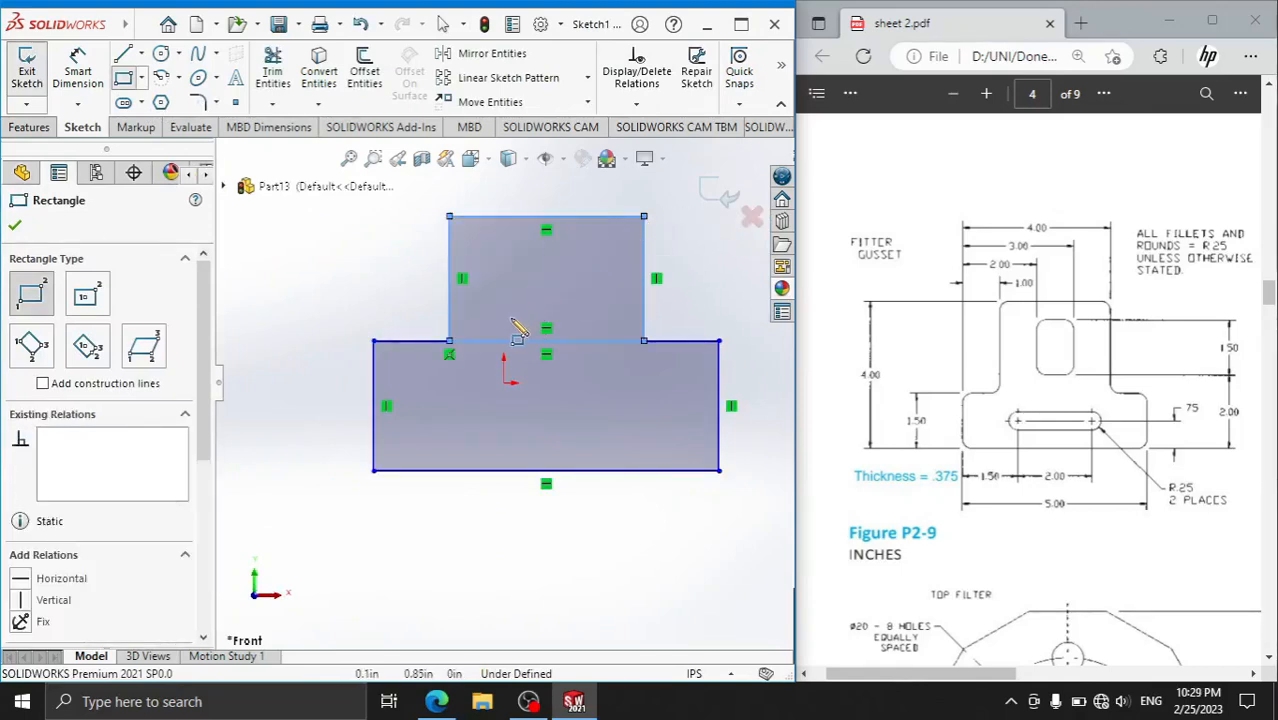
- Draw a small rectangle for the window opening inside the gusset's upper rectangle
{"action": "left_click", "coordinate": [511, 319]}
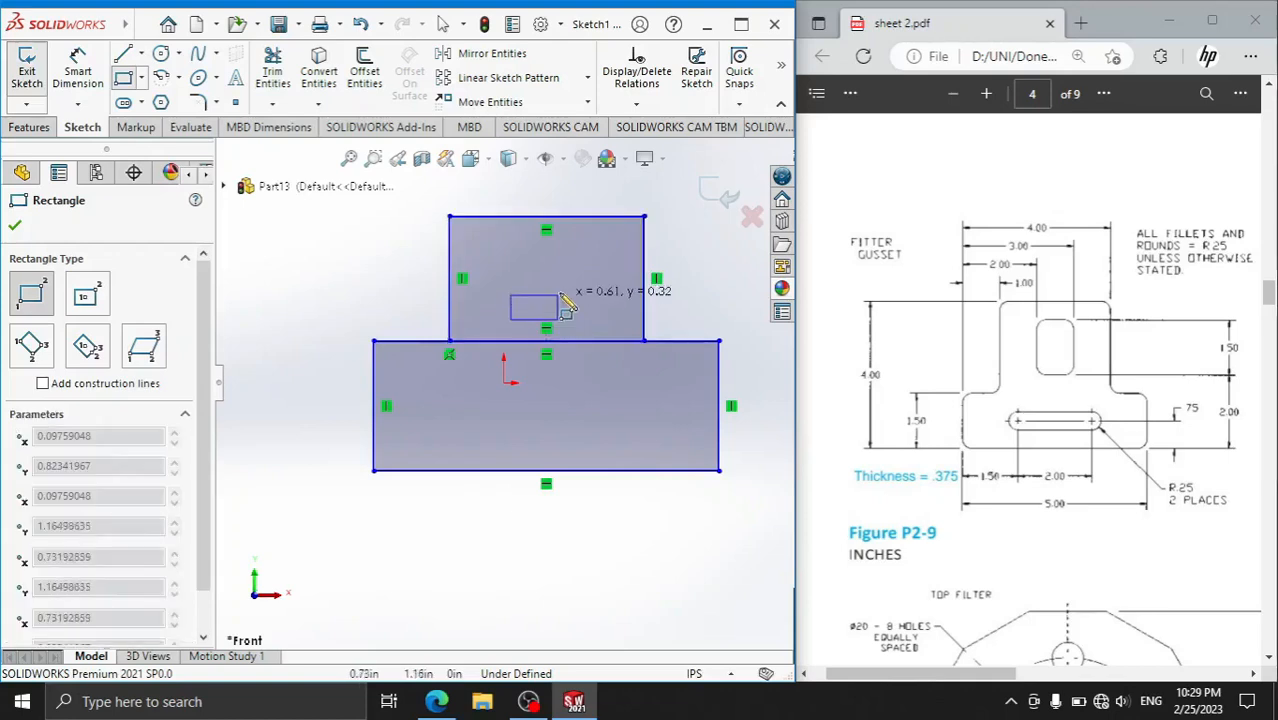
{"action": "left_click", "coordinate": [578, 244]}
{"action": "right_click", "coordinate": [624, 246]}
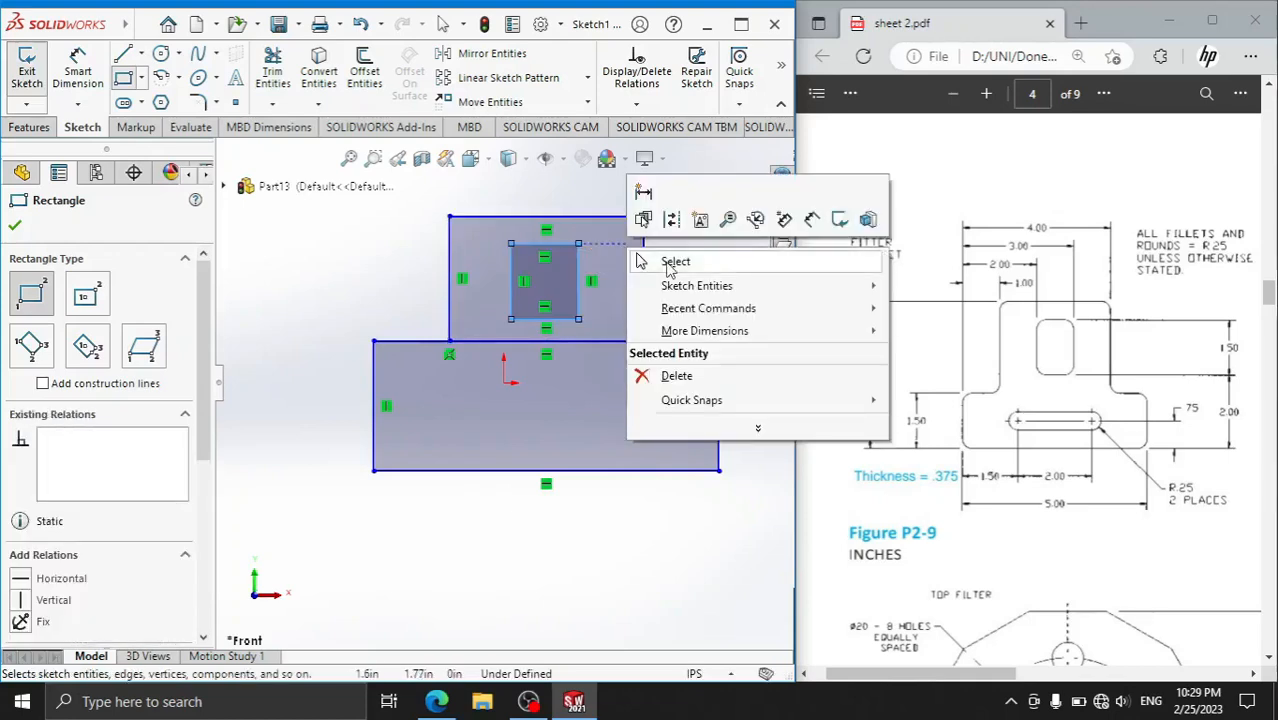
{"action": "left_click", "coordinate": [666, 262]}
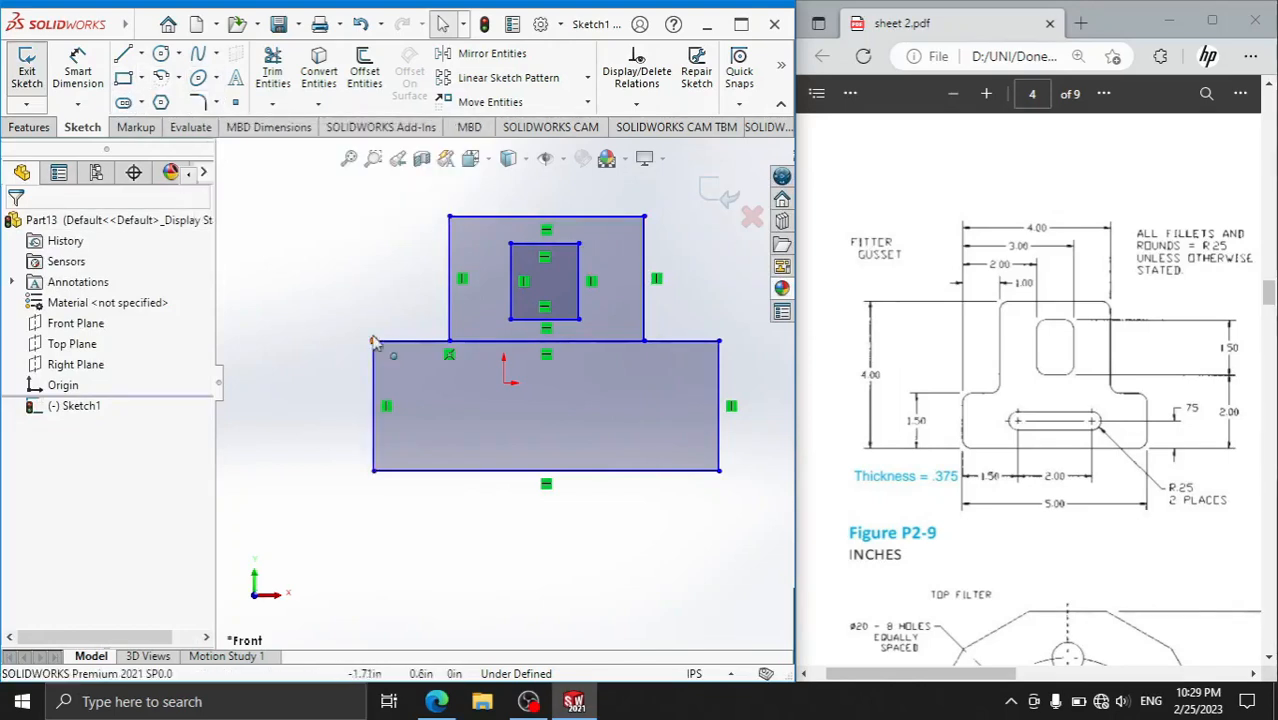
- Dimension the gusset's overall height, from the upper rectangle's top edge to the base's bottom edge, to 4 in
{"action": "left_click", "coordinate": [78, 70]}
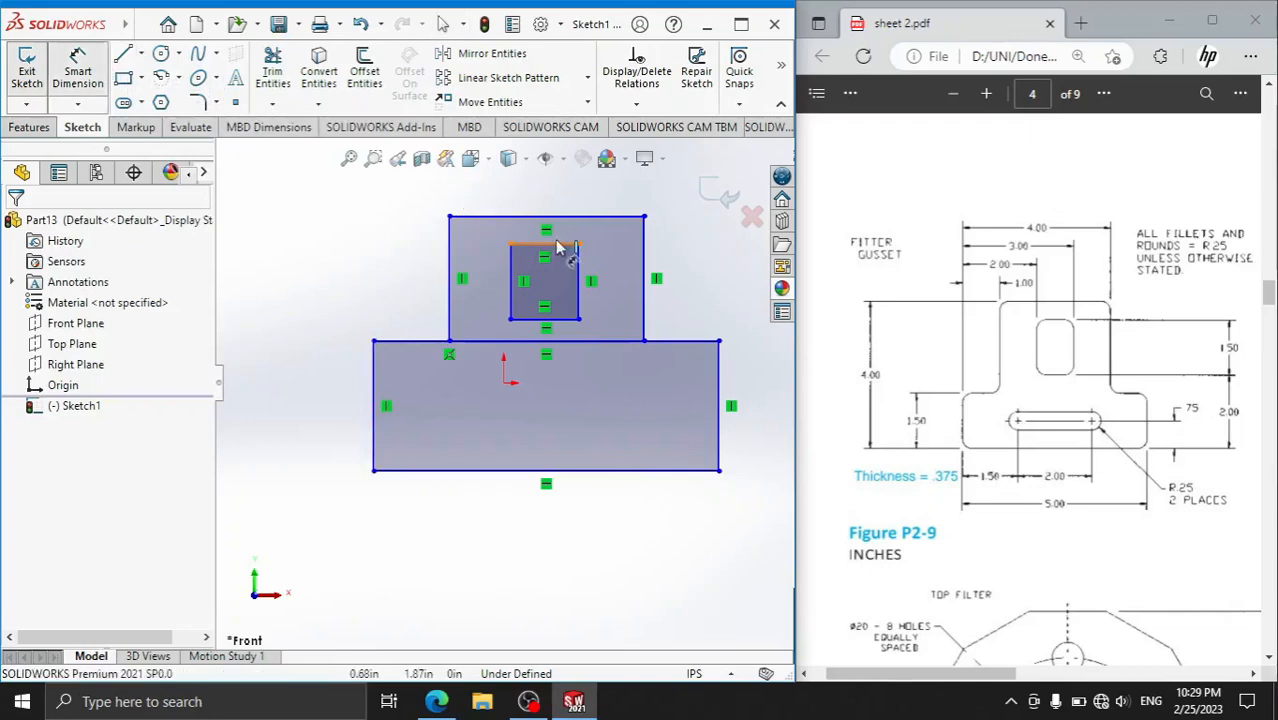
{"action": "left_click", "coordinate": [488, 217]}
{"action": "left_click", "coordinate": [485, 469]}
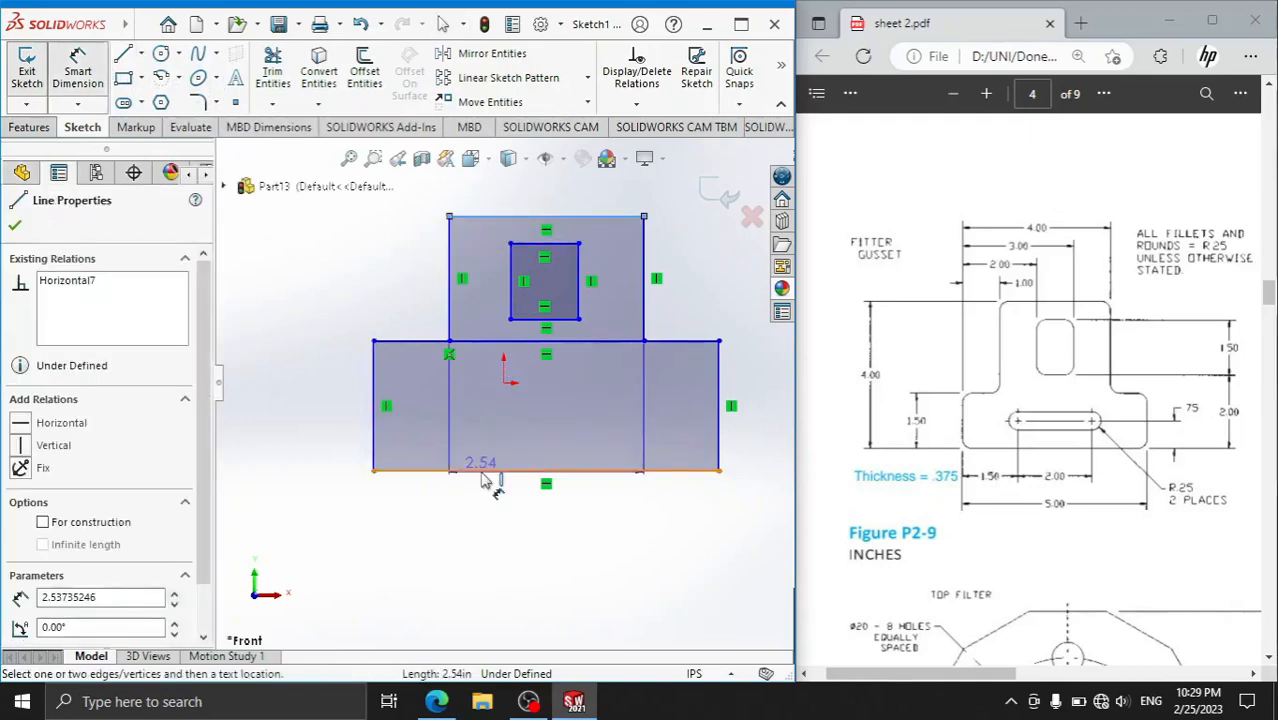
{"action": "left_click", "coordinate": [283, 340]}
{"action": "type", "text": "4"}
{"action": "key", "text": "Return"}
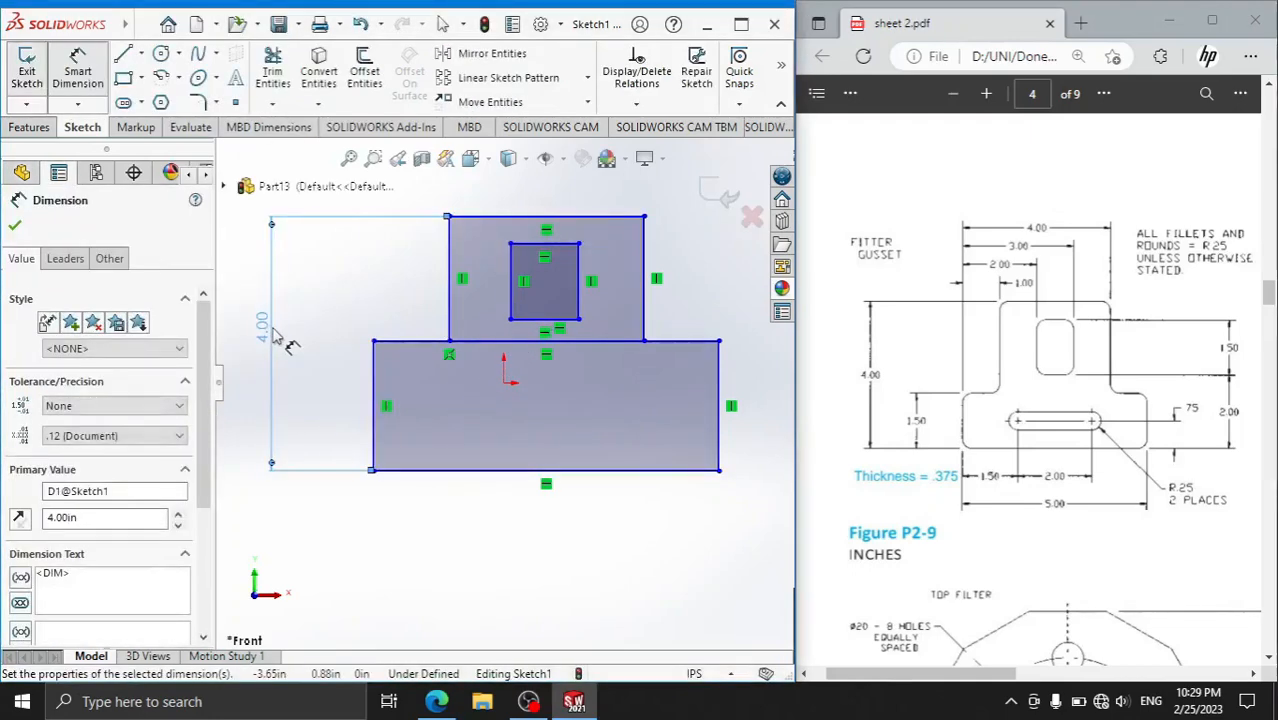
- Dimension the base rectangle's bottom edge to 5 in wide
{"action": "left_click", "coordinate": [487, 470]}
{"action": "left_click", "coordinate": [556, 572]}
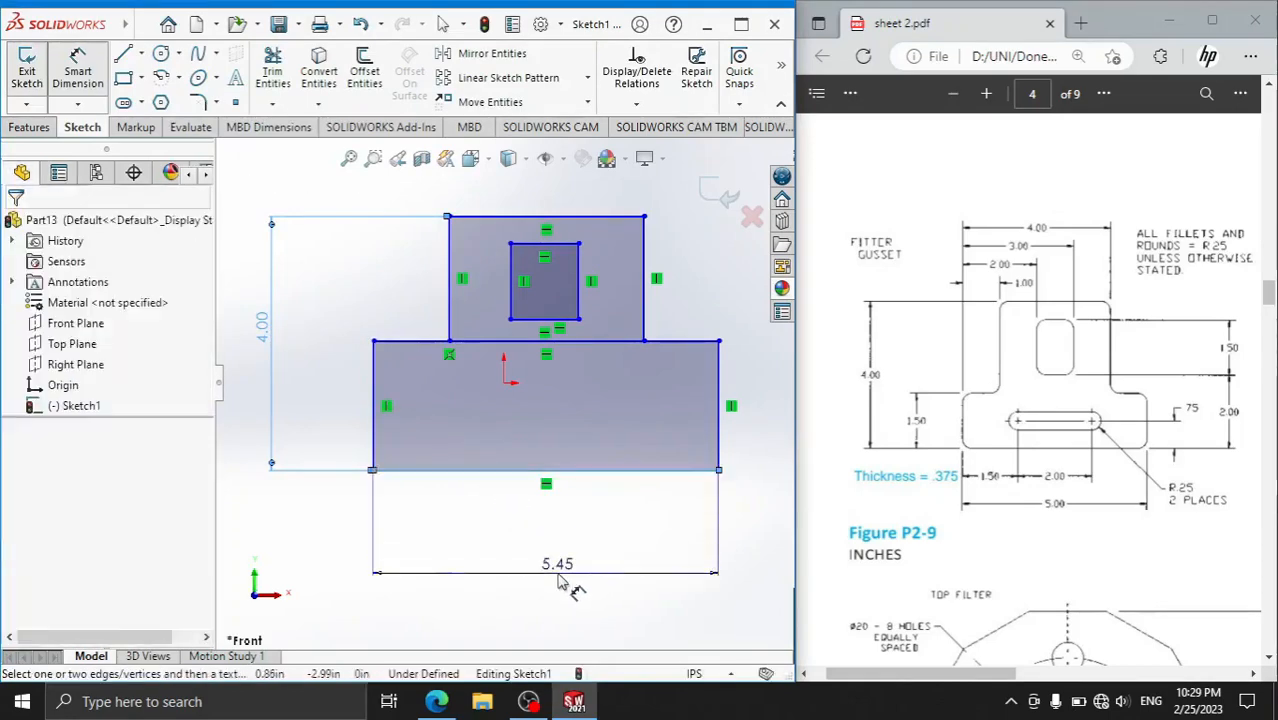
{"action": "type", "text": "5.00in"}
{"action": "key", "text": "Return"}
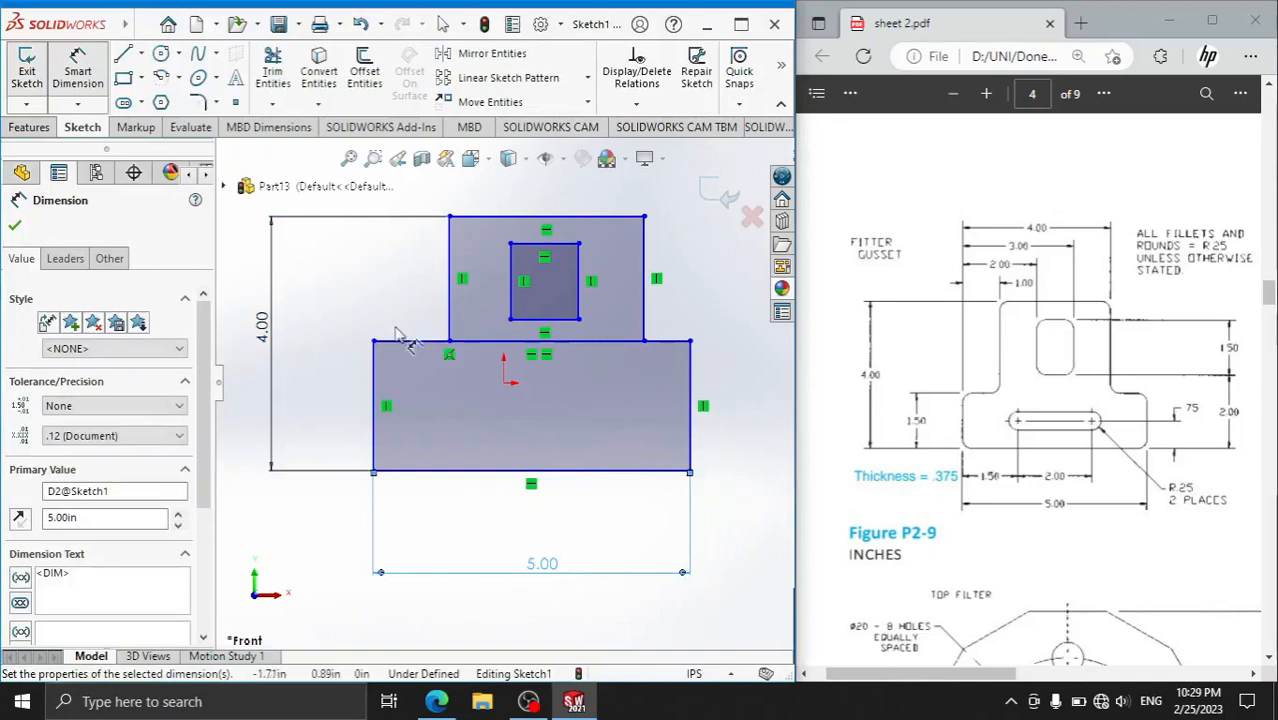
- Dimension the upper rectangle's left edge 1 in from the base's left edge
{"action": "left_click", "coordinate": [449, 300]}
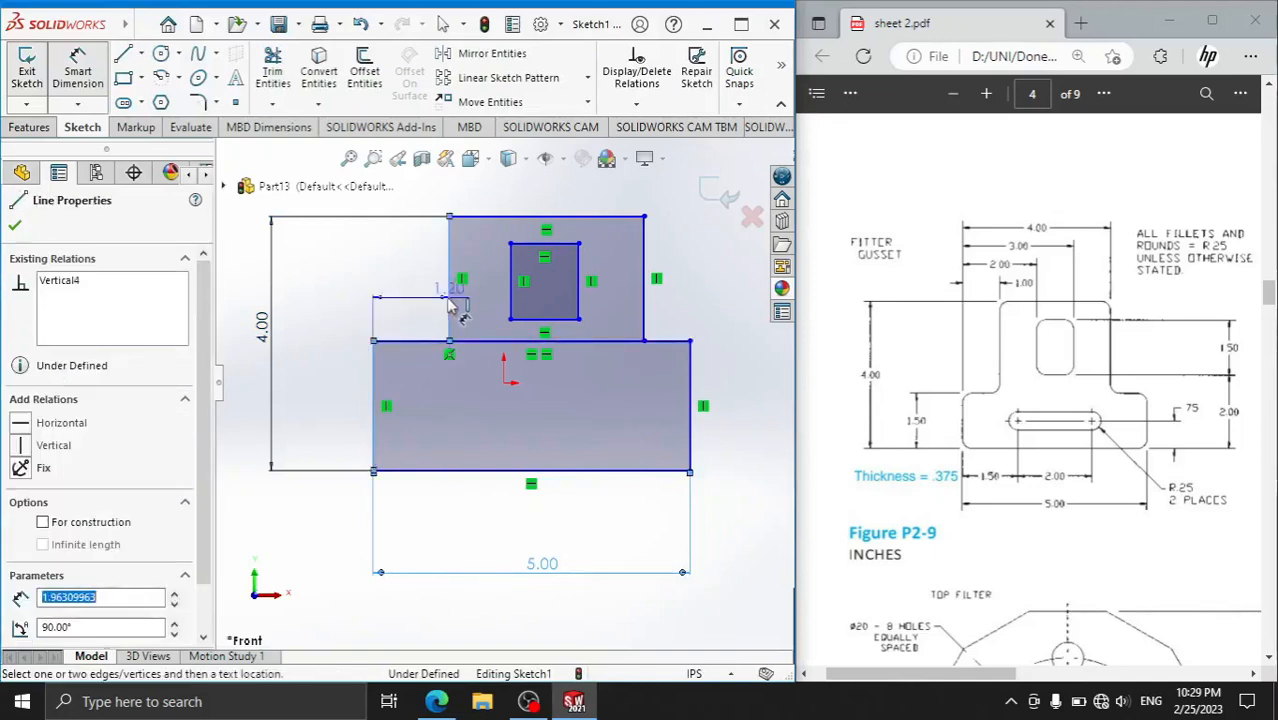
{"action": "key", "text": "z"}
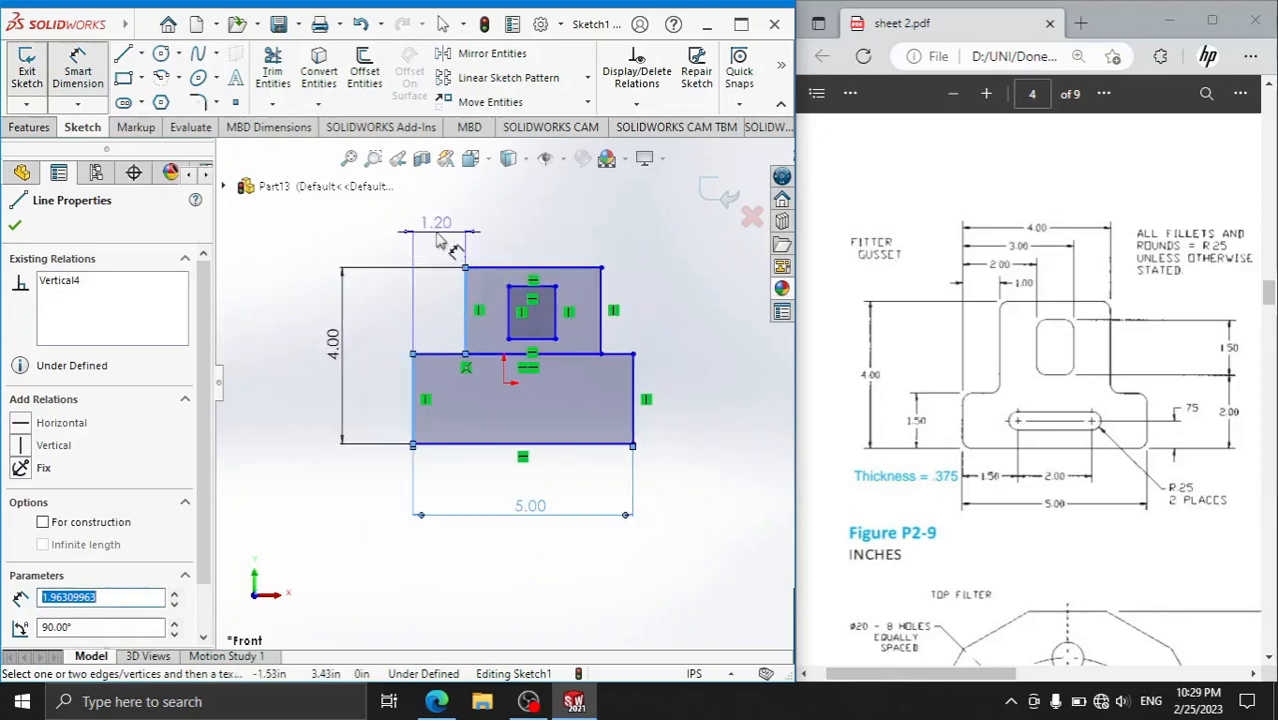
{"action": "left_click", "coordinate": [437, 238]}
{"action": "type", "text": "1"}
{"action": "key", "text": "Return"}
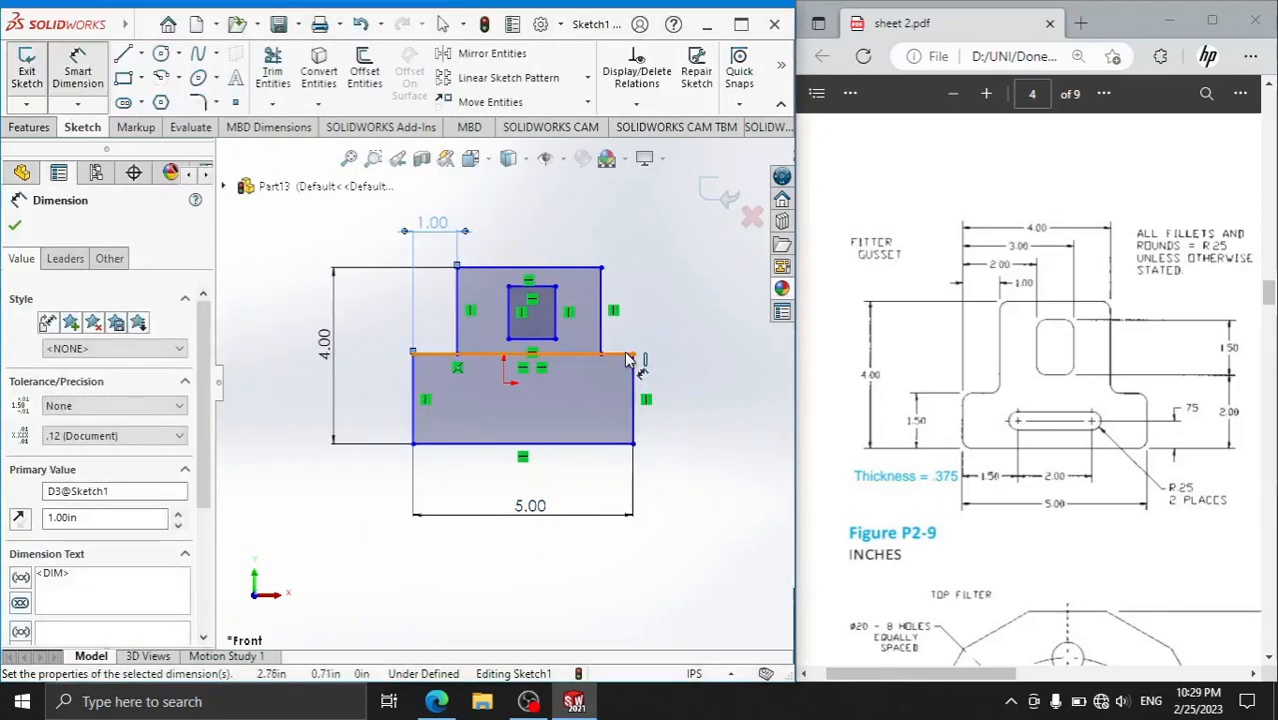
- Dimension the upper rectangle's right edge 1 in from the base's right edge
{"action": "left_click", "coordinate": [628, 354]}
{"action": "key", "text": "Escape"}
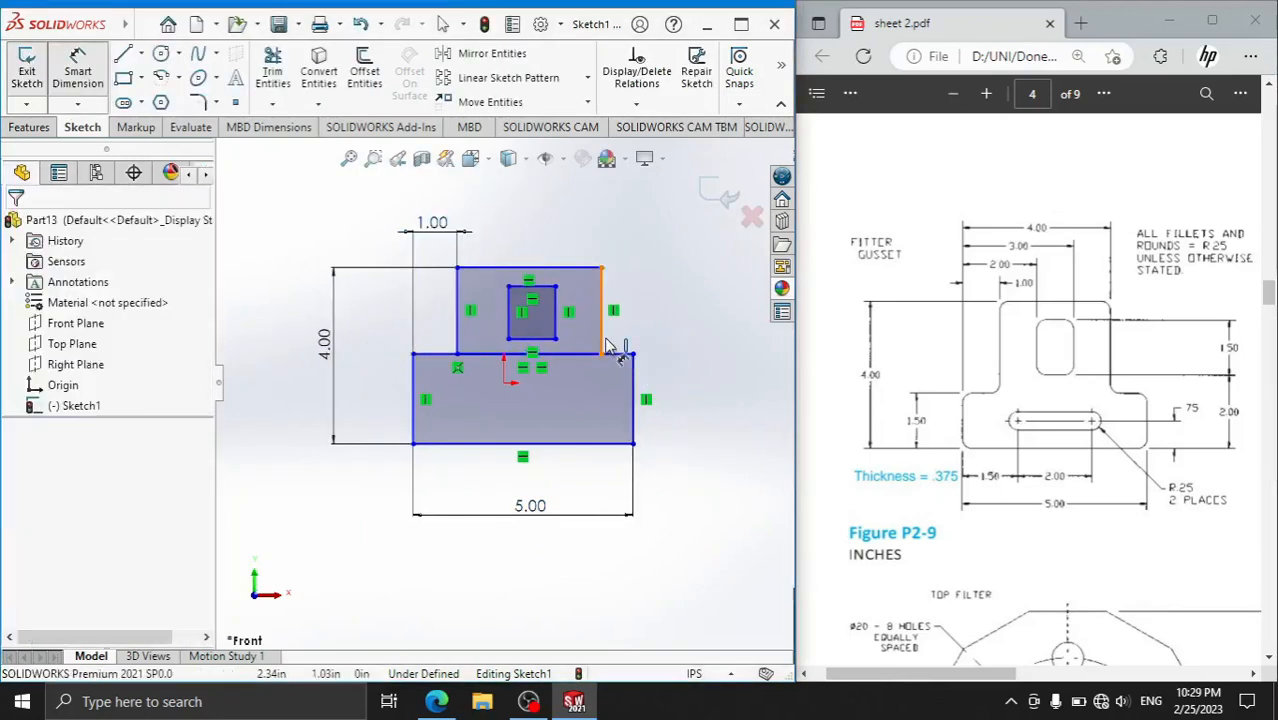
{"action": "left_click", "coordinate": [604, 342]}
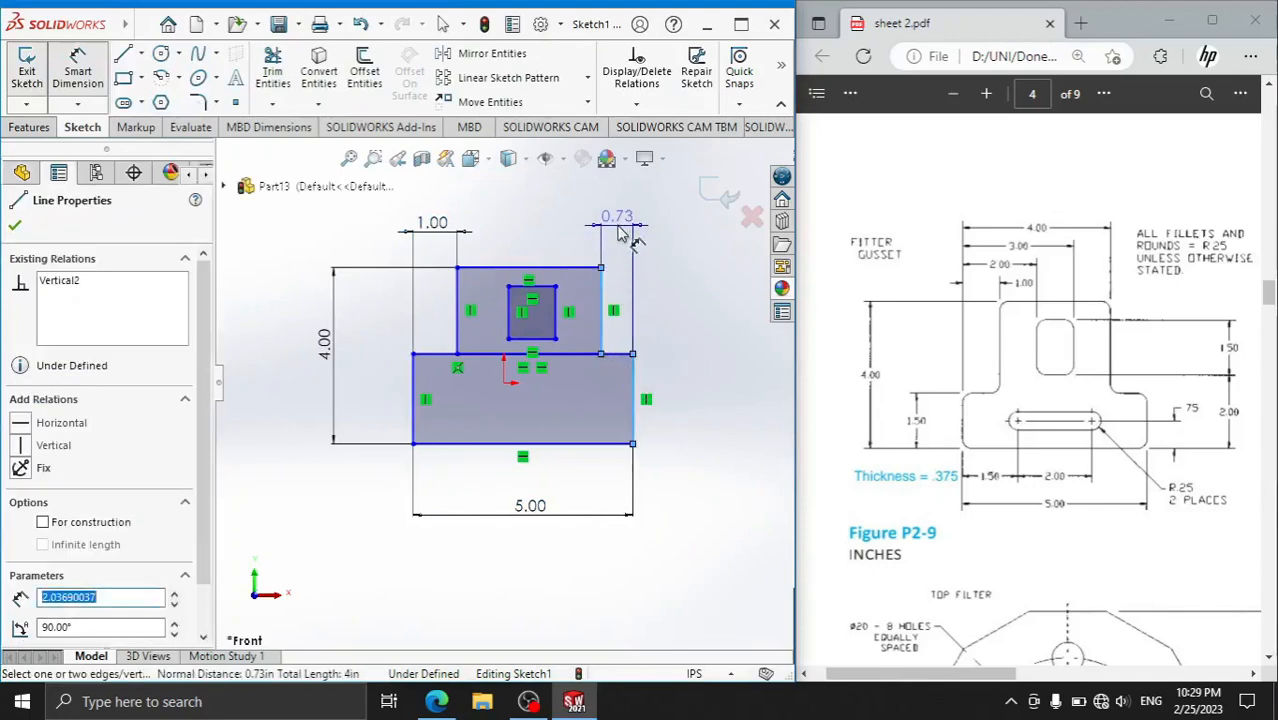
{"action": "left_click", "coordinate": [620, 216]}
{"action": "type", "text": "1"}
{"action": "key", "text": "Return"}
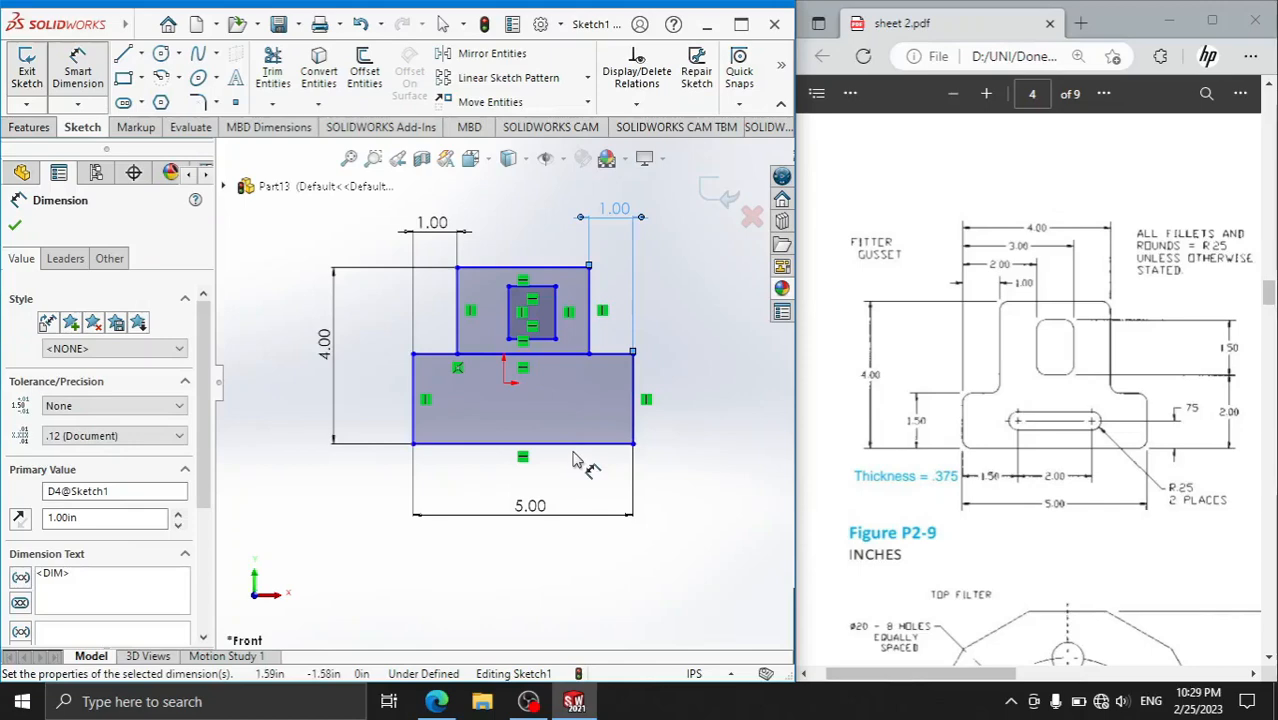
- Dimension the base rectangle's height, between its top and bottom edges, to 1.5 in
{"action": "left_click", "coordinate": [446, 355]}
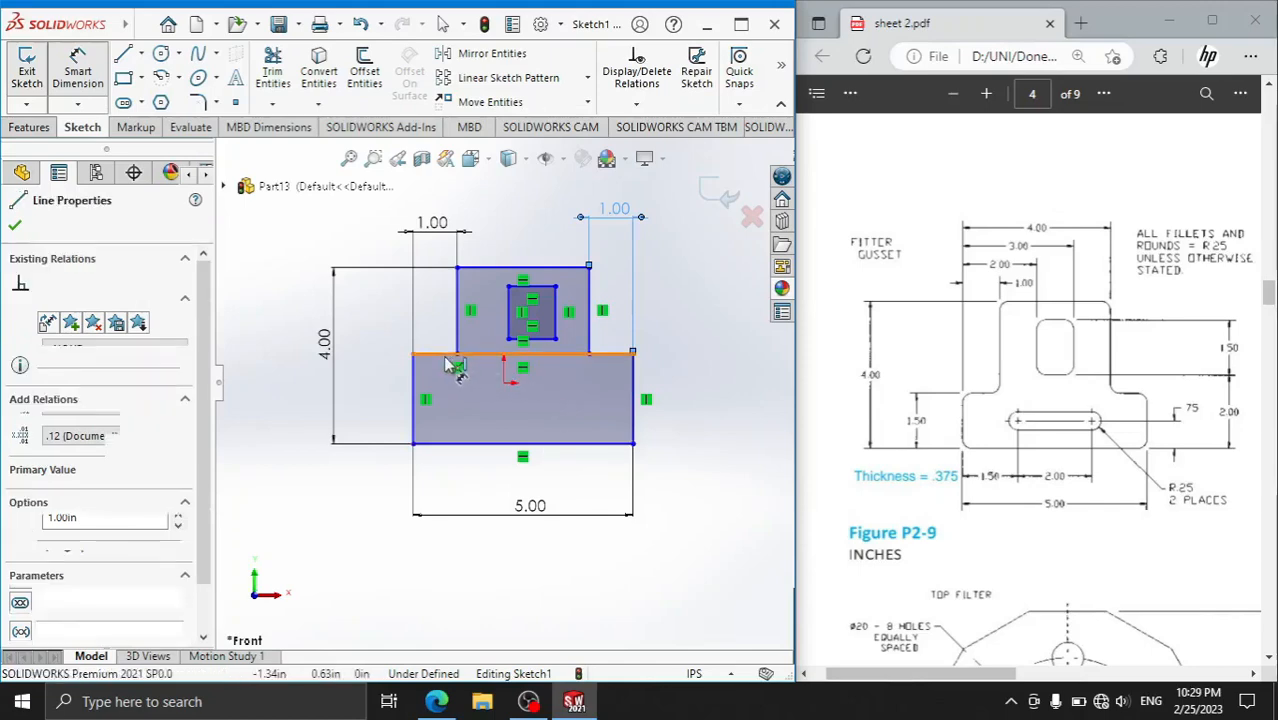
{"action": "left_click", "coordinate": [451, 444]}
{"action": "left_click", "coordinate": [370, 412]}
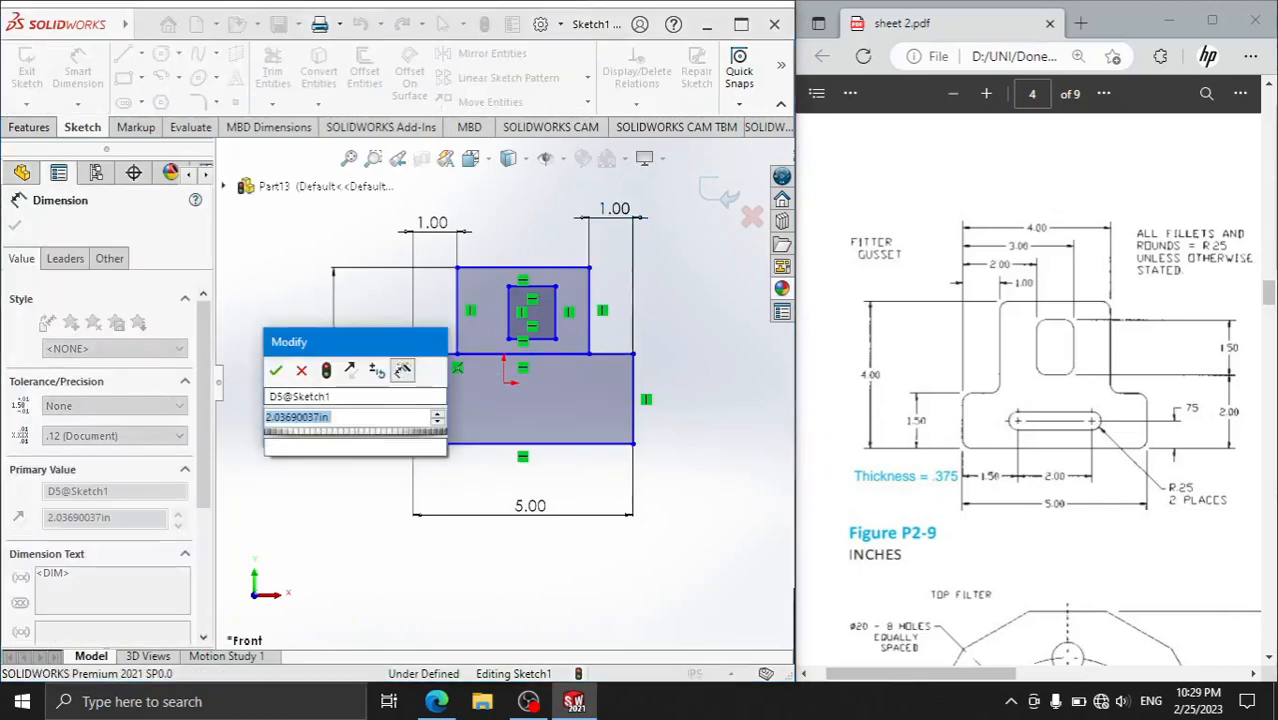
{"action": "type", "text": "1.5"}
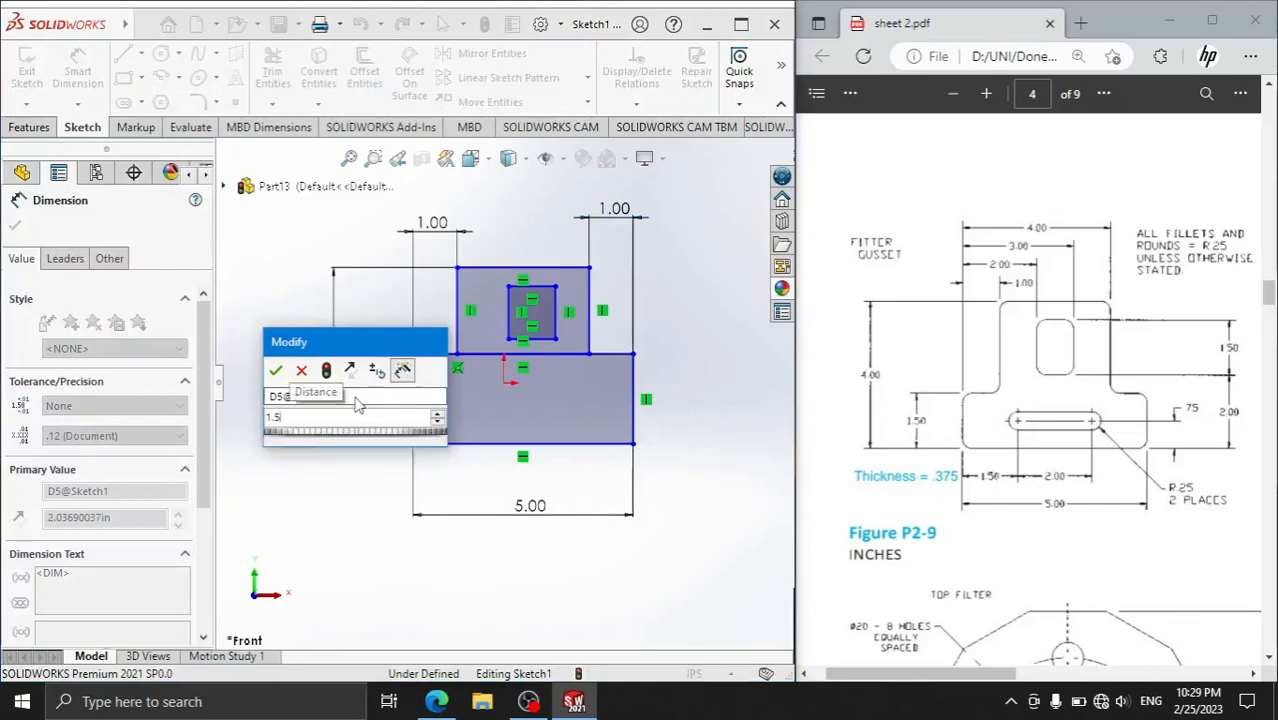
{"action": "key", "text": "Return"}
- Dimension the height of the inner window rectangle to 1.5 in
{"action": "left_click", "coordinate": [545, 289]}
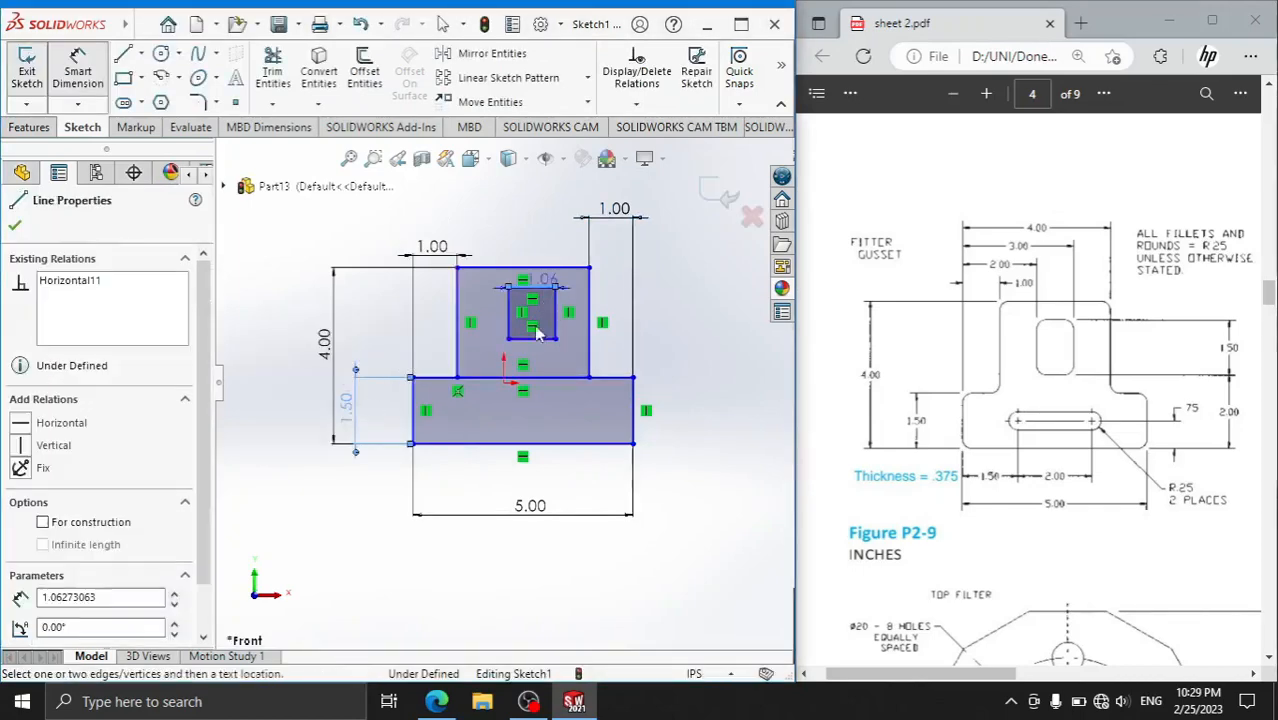
{"action": "left_click", "coordinate": [530, 339]}
{"action": "left_click", "coordinate": [724, 325]}
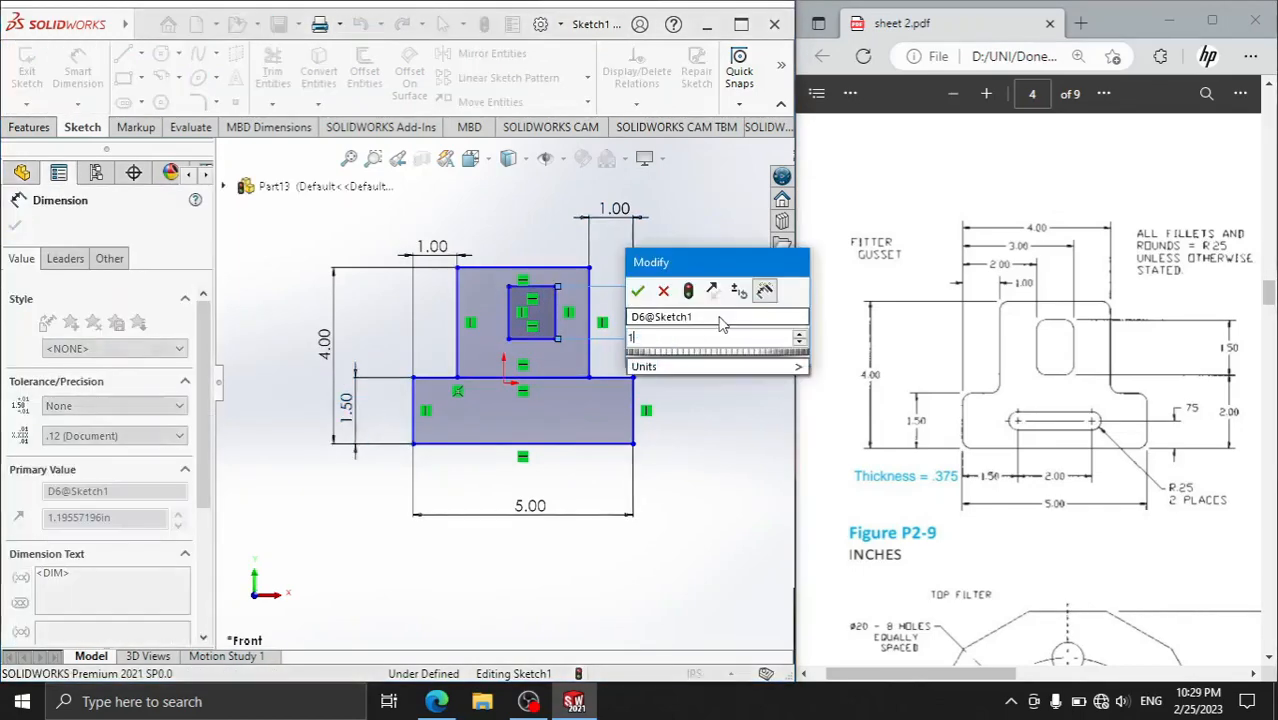
{"action": "type", "text": "1.5"}
{"action": "key", "text": "Return"}
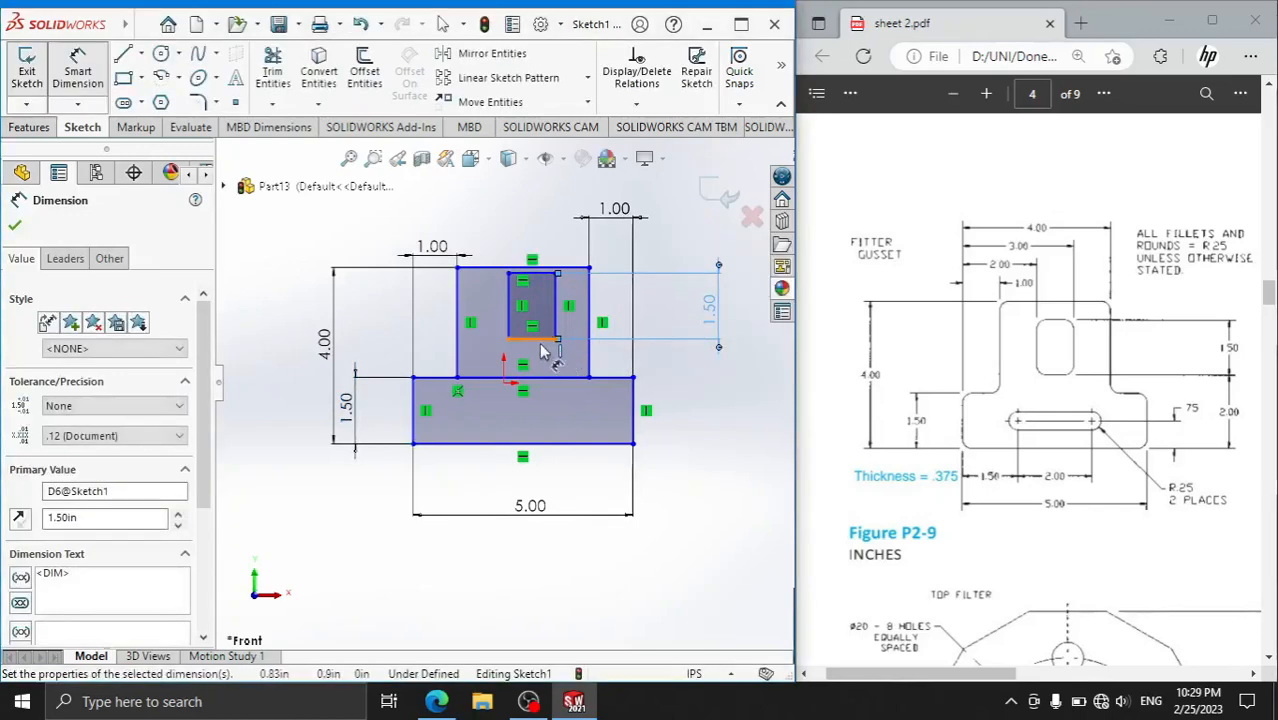
- Position the window's lower edge 2 in above the base's bottom edge with a dimension
{"action": "left_click", "coordinate": [540, 339]}
{"action": "left_click", "coordinate": [588, 446]}
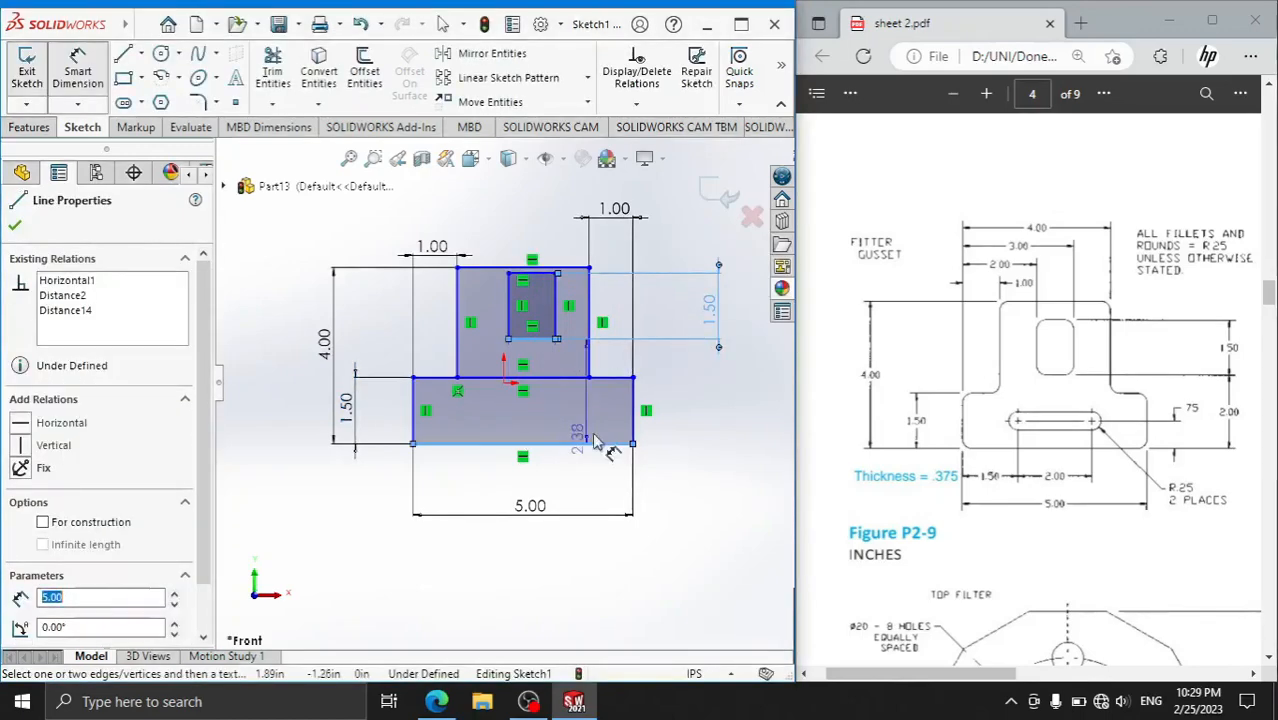
{"action": "left_click", "coordinate": [706, 408]}
{"action": "type", "text": "2"}
{"action": "key", "text": "Return"}
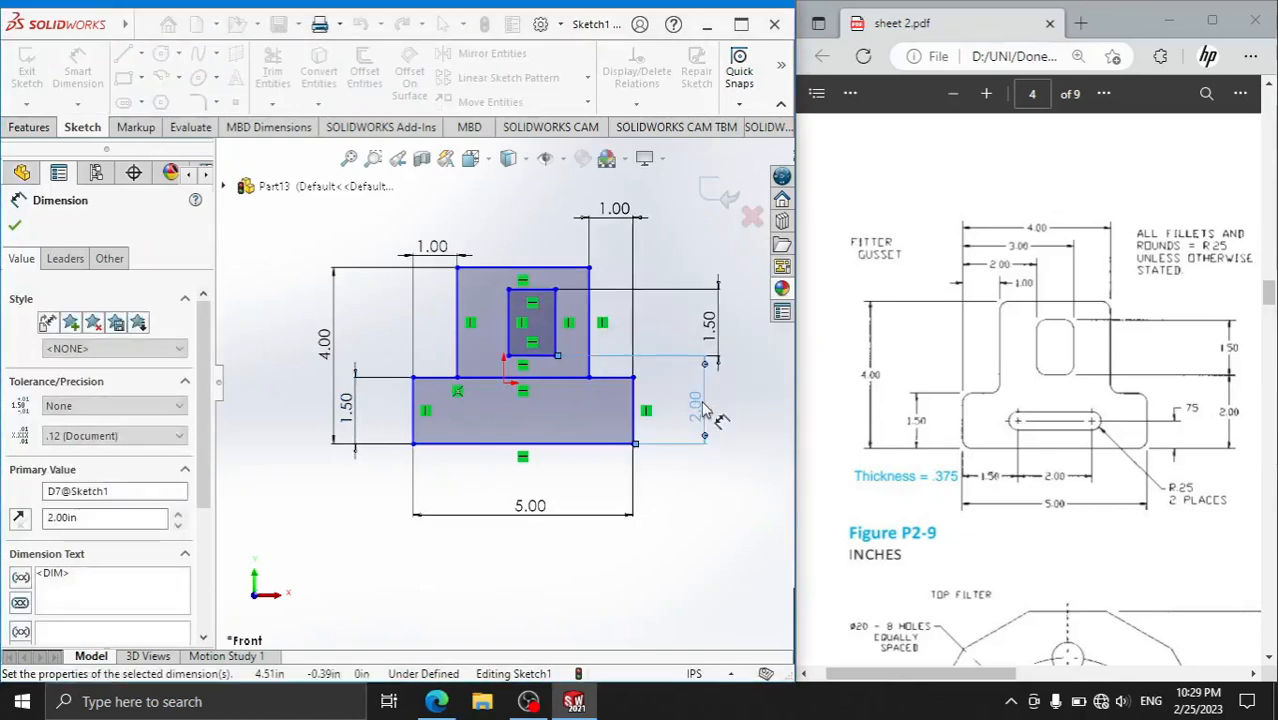
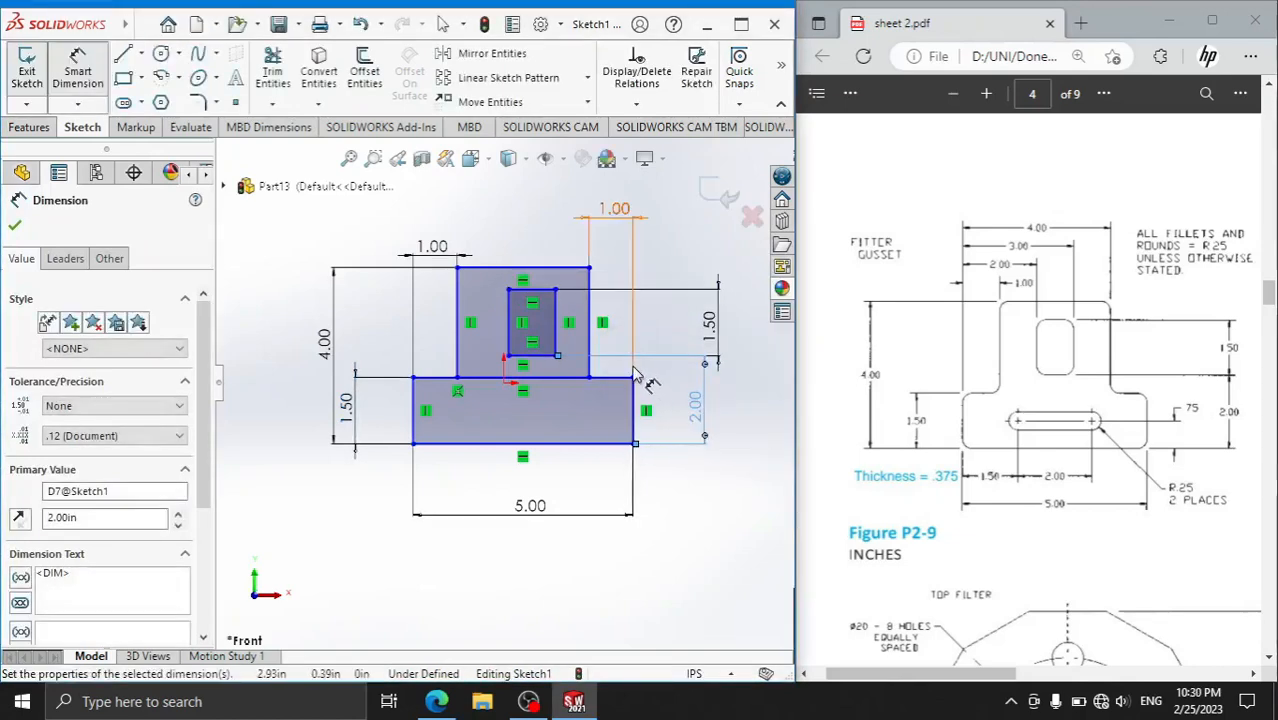
- Position the window's left edge 2 in from the base's left edge with a dimension
{"action": "left_click", "coordinate": [510, 330]}
{"action": "left_click", "coordinate": [413, 418]}
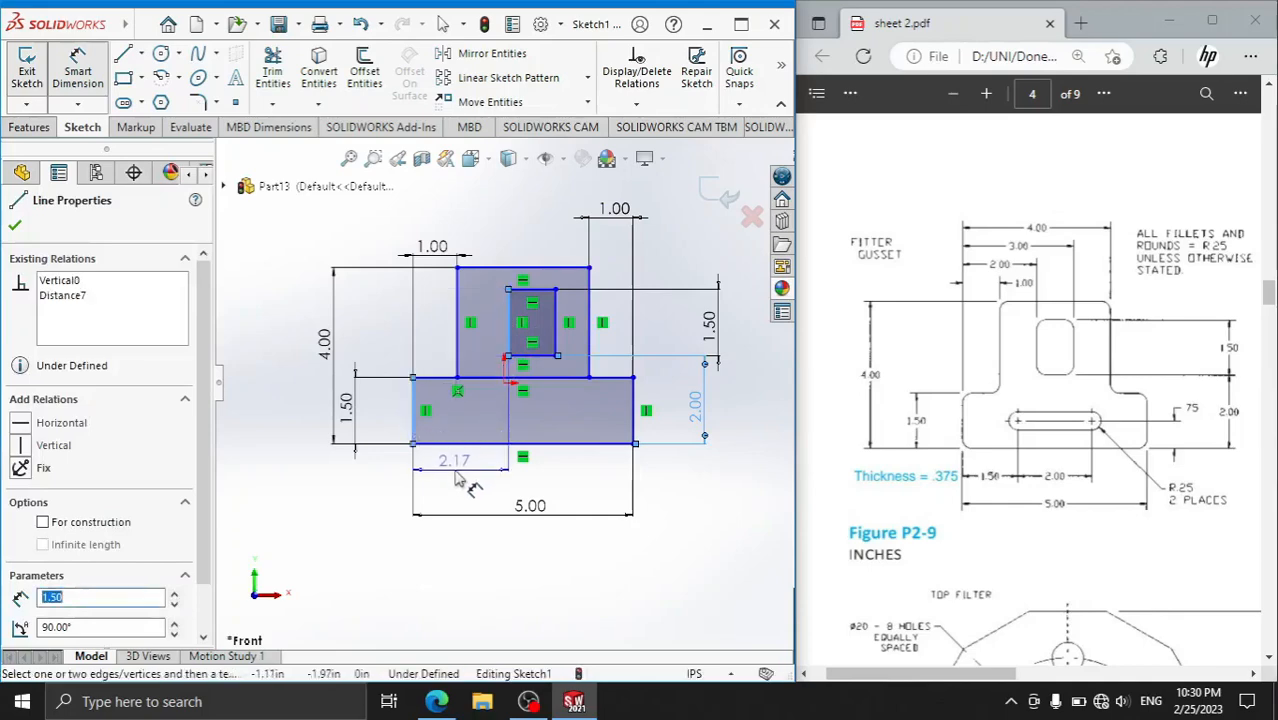
{"action": "left_click", "coordinate": [456, 480]}
{"action": "type", "text": "2"}
{"action": "key", "text": "Return"}
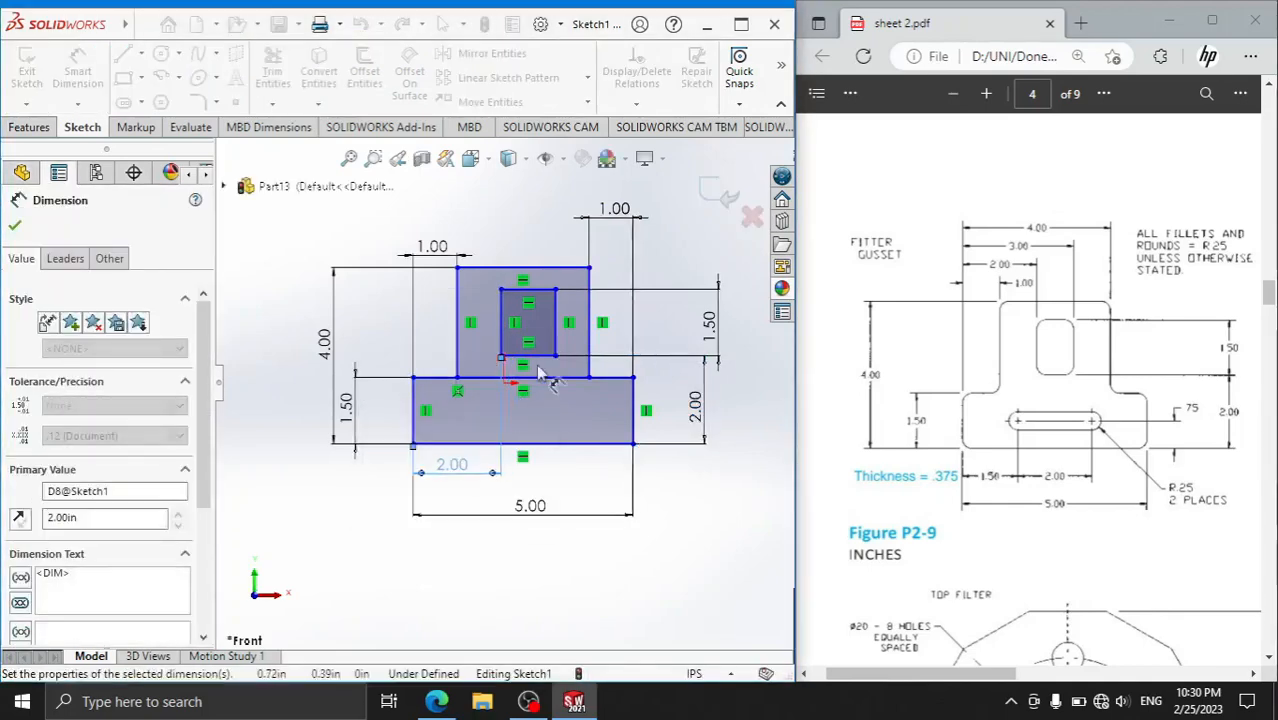
- Dimension the window's right edge 3 in from the base's left edge
{"action": "left_click", "coordinate": [414, 418]}
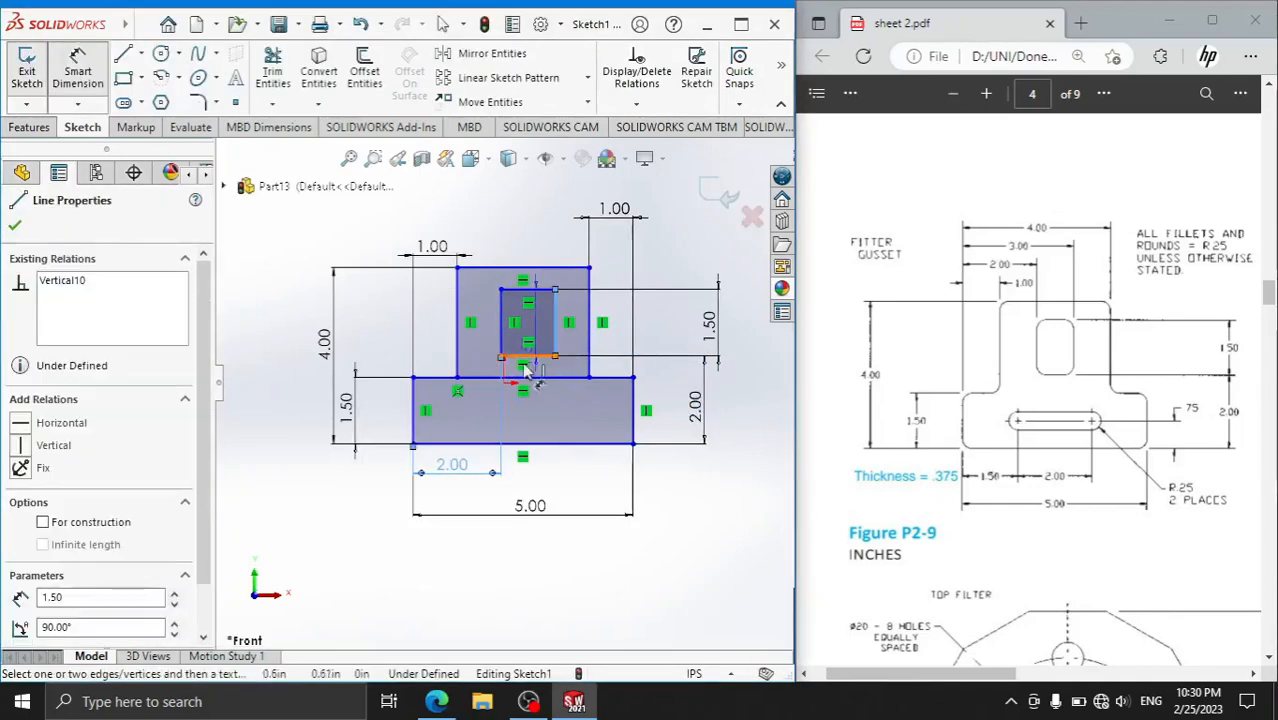
{"action": "left_click", "coordinate": [415, 425]}
{"action": "left_click", "coordinate": [487, 510]}
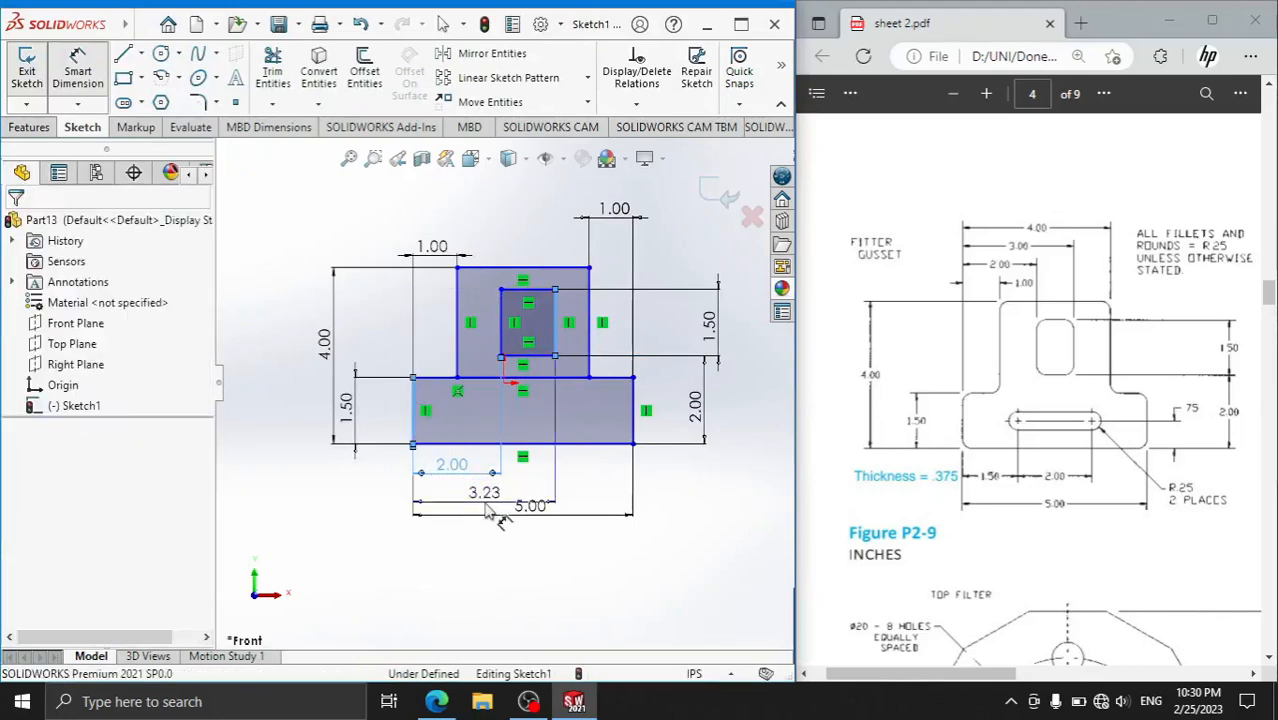
{"action": "type", "text": "3"}
{"action": "key", "text": "Return"}
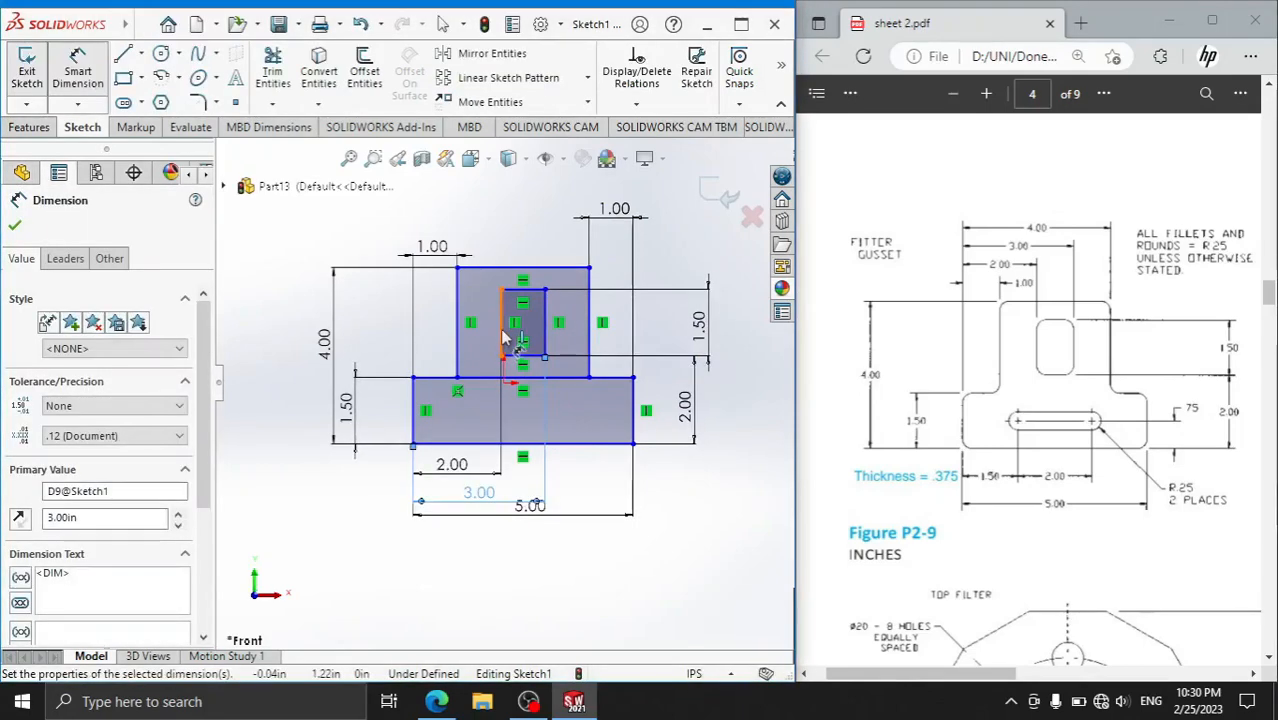
{"action": "left_click_drag", "start_coordinate": [503, 338], "coordinate": [475, 355]}
{"action": "left_click", "coordinate": [459, 345]}
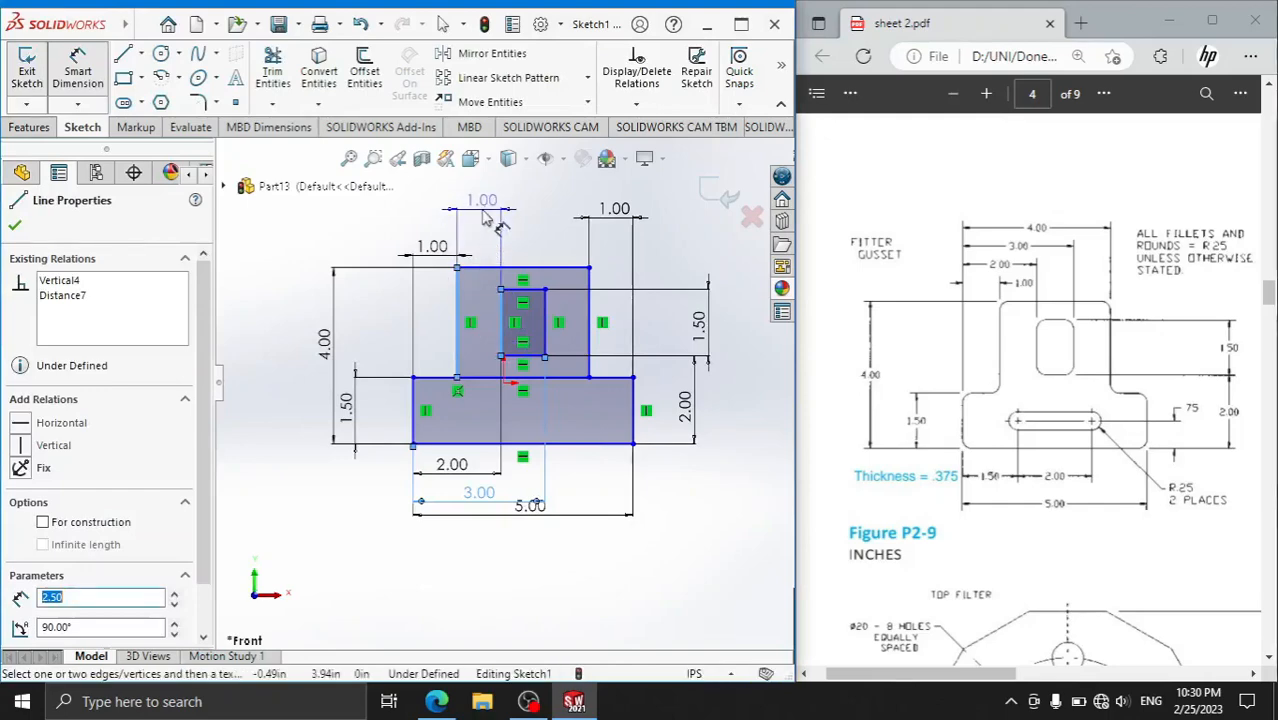
{"action": "left_click", "coordinate": [480, 222]}
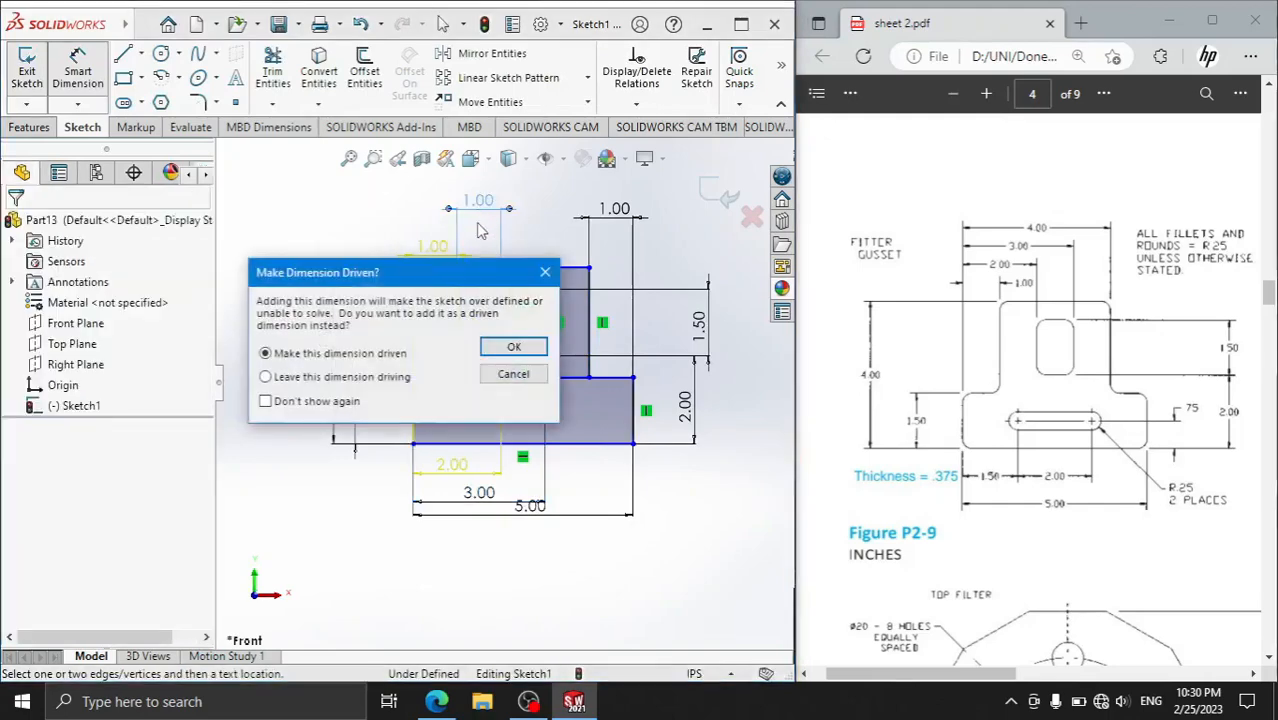
{"action": "left_click", "coordinate": [513, 373]}
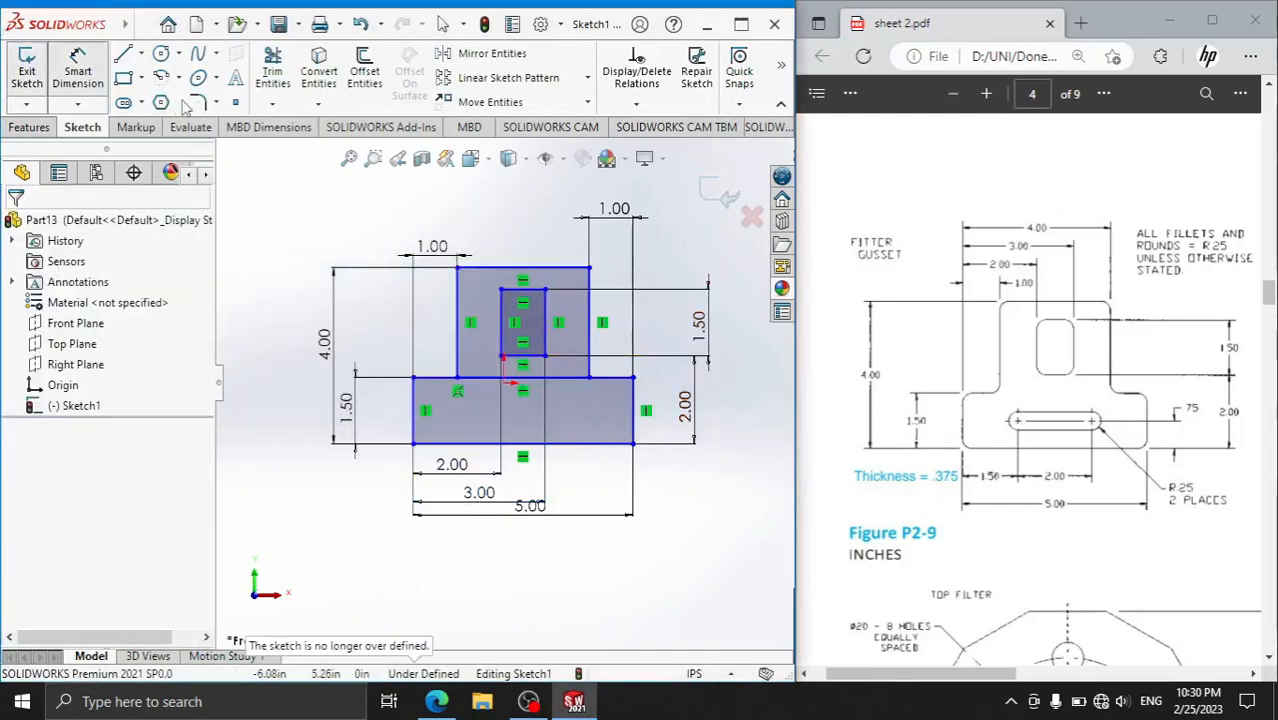
- Trim away the shared line segment between the upper block and the base to merge them into one outline
{"action": "left_click", "coordinate": [272, 68]}
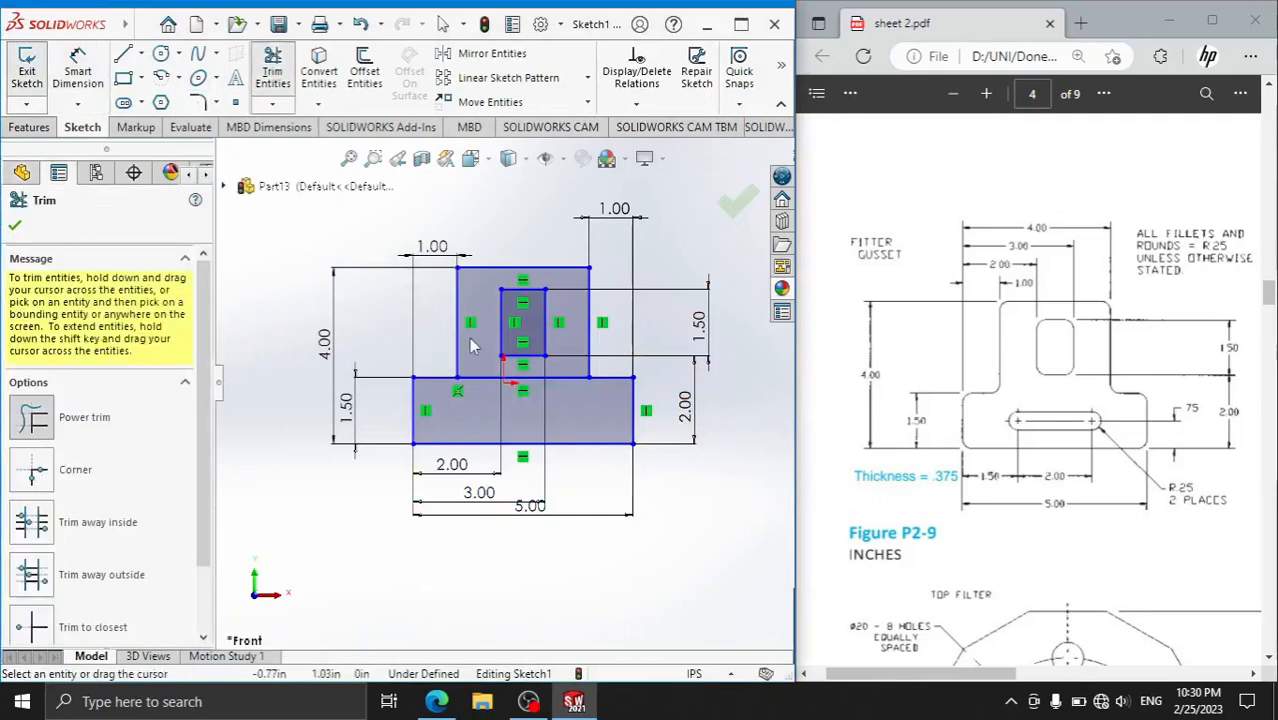
{"action": "left_click_drag", "start_coordinate": [481, 358], "coordinate": [483, 392]}
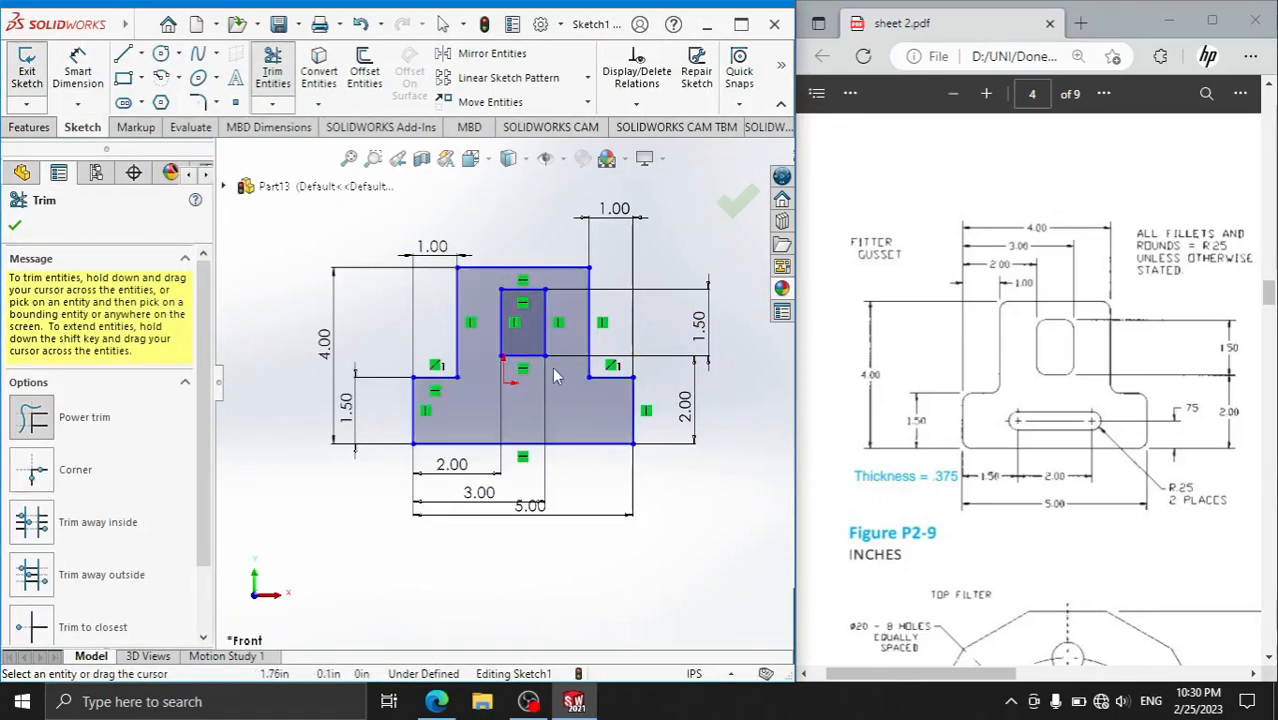
- Start a sketch fillet and select the upper block's top-left corner and all four corners of the inner window
{"action": "left_click", "coordinate": [198, 103]}
{"action": "scroll", "coordinate": [436, 241], "scroll_direction": "down", "scroll_amount": 4}
{"action": "left_click", "coordinate": [483, 325]}
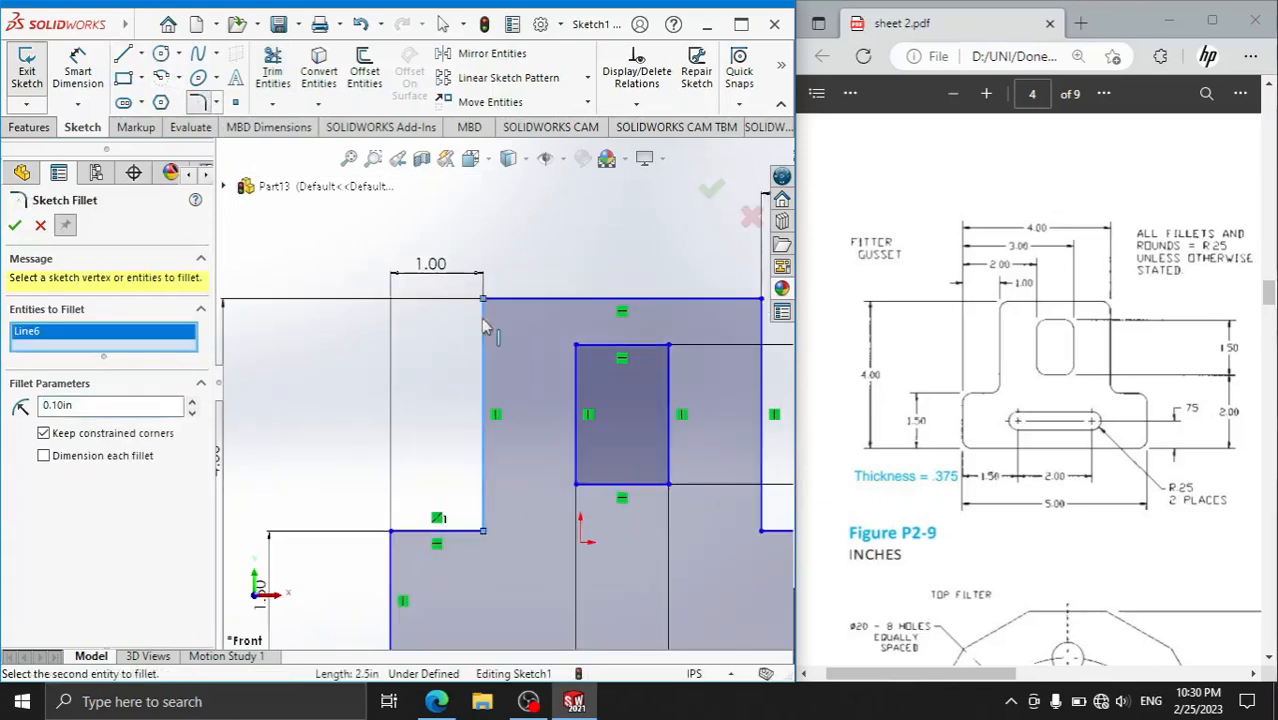
{"action": "left_click", "coordinate": [504, 299]}
{"action": "left_click", "coordinate": [577, 374]}
{"action": "left_click", "coordinate": [589, 346]}
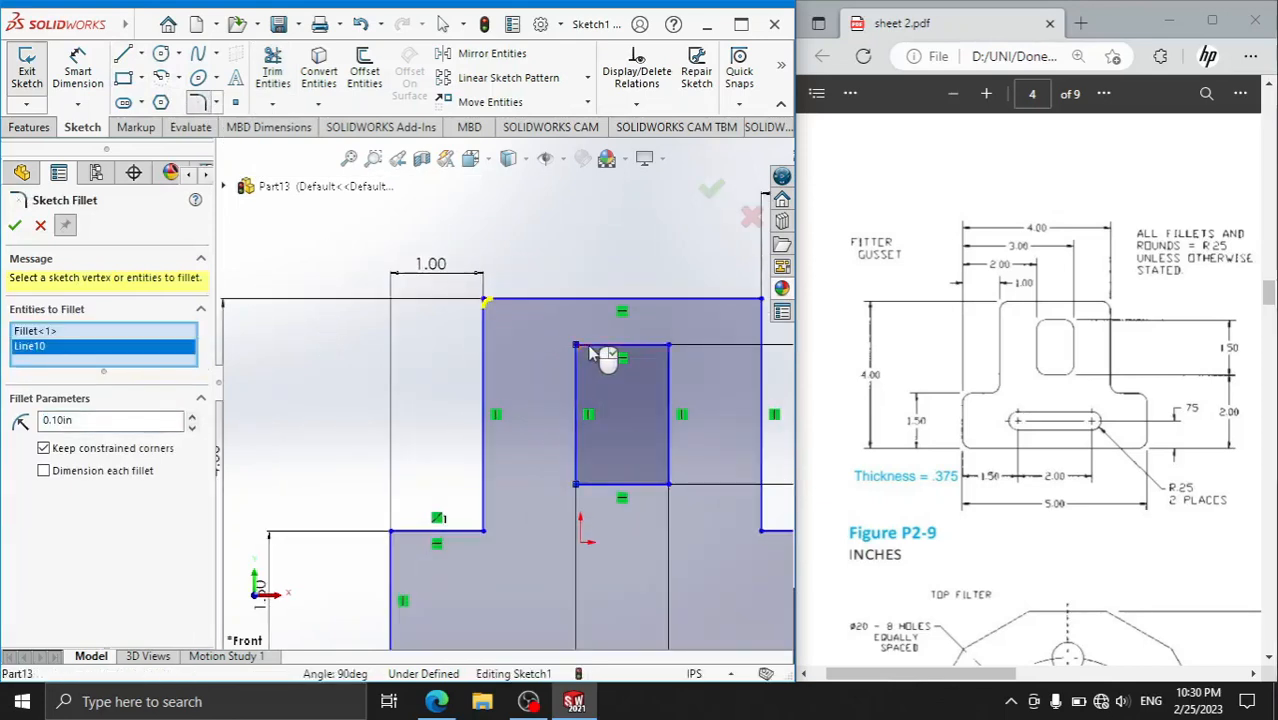
{"action": "left_click", "coordinate": [662, 356]}
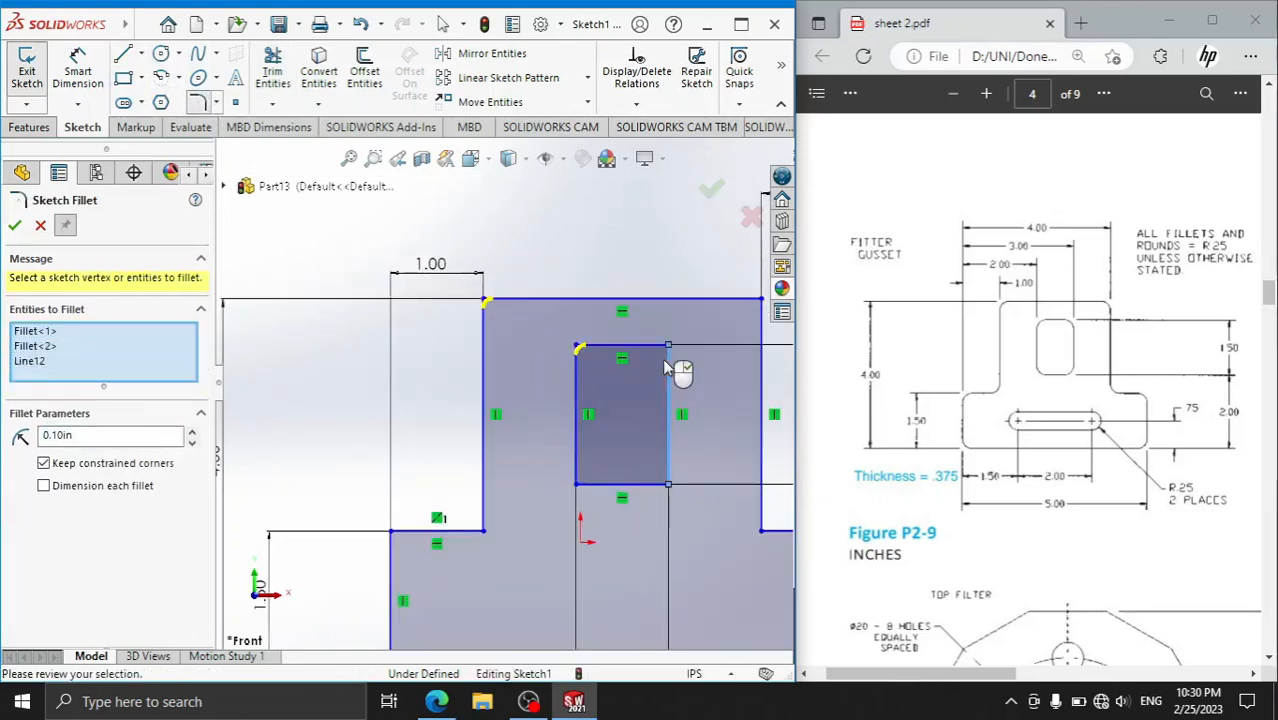
{"action": "left_click", "coordinate": [672, 478]}
{"action": "left_click", "coordinate": [586, 480]}
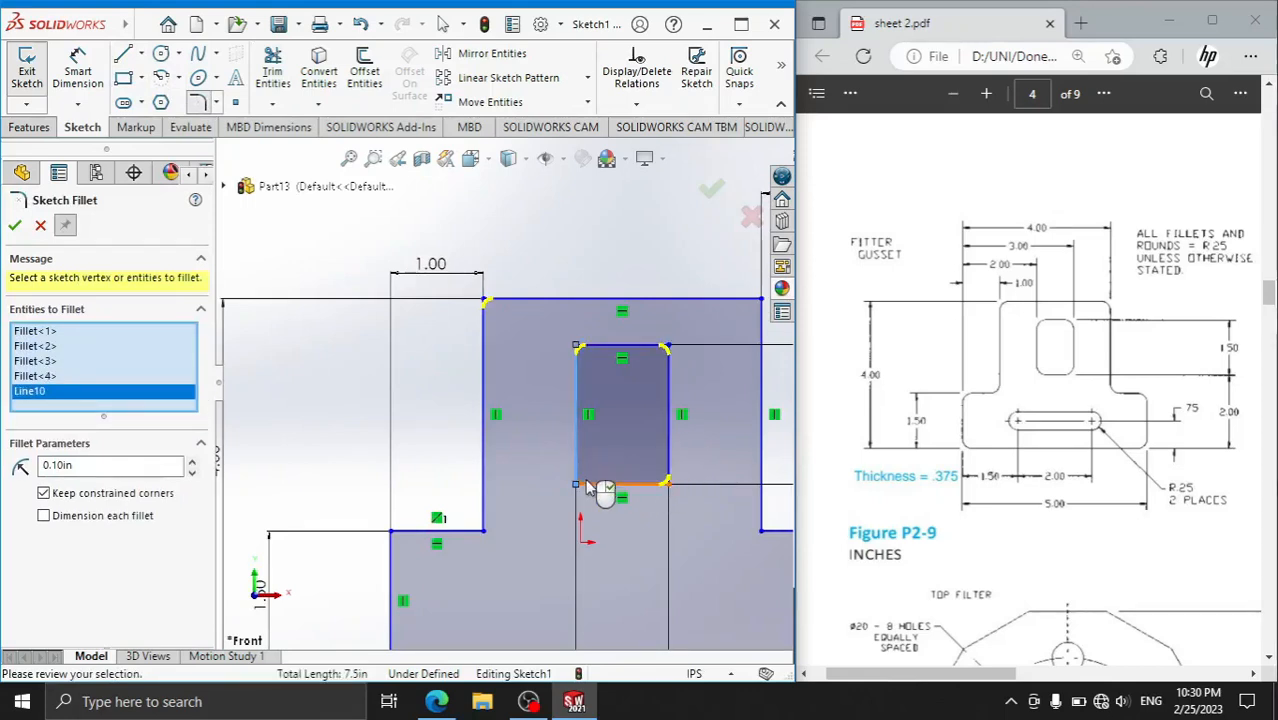
{"action": "left_click", "coordinate": [590, 487]}
- Add the left shoulder's inner and outer corners and the base's bottom-left corner to the sketch fillet
{"action": "left_click", "coordinate": [482, 520]}
{"action": "left_click", "coordinate": [470, 533]}
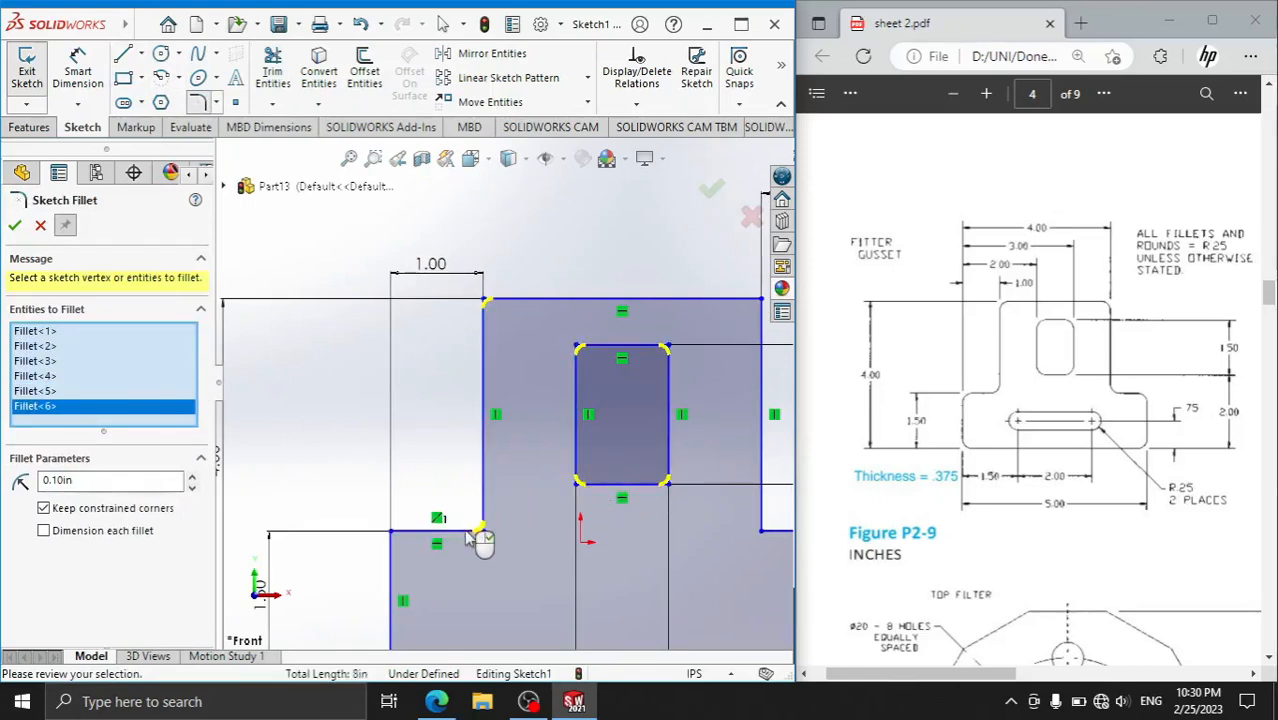
{"action": "left_click", "coordinate": [392, 531]}
{"action": "scroll", "coordinate": [420, 575], "scroll_direction": "down", "scroll_amount": 2}
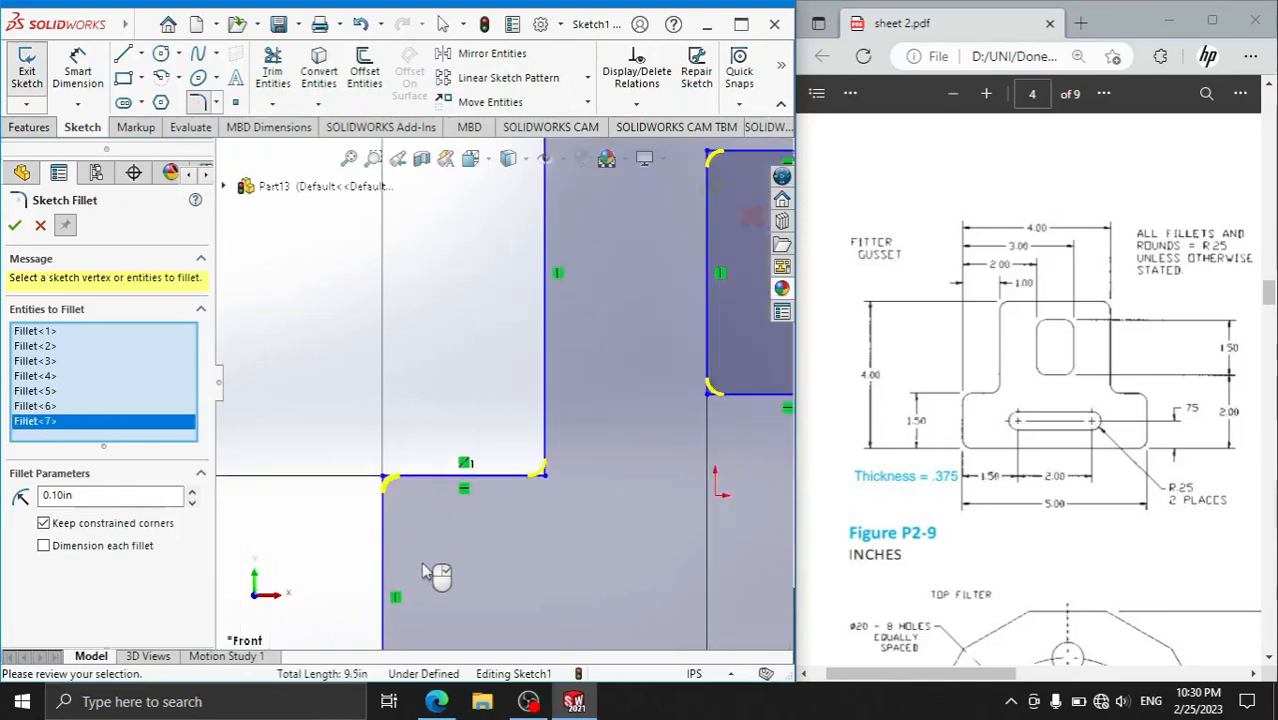
{"action": "scroll", "coordinate": [427, 572], "scroll_direction": "up", "scroll_amount": 3}
{"action": "left_click", "coordinate": [466, 494]}
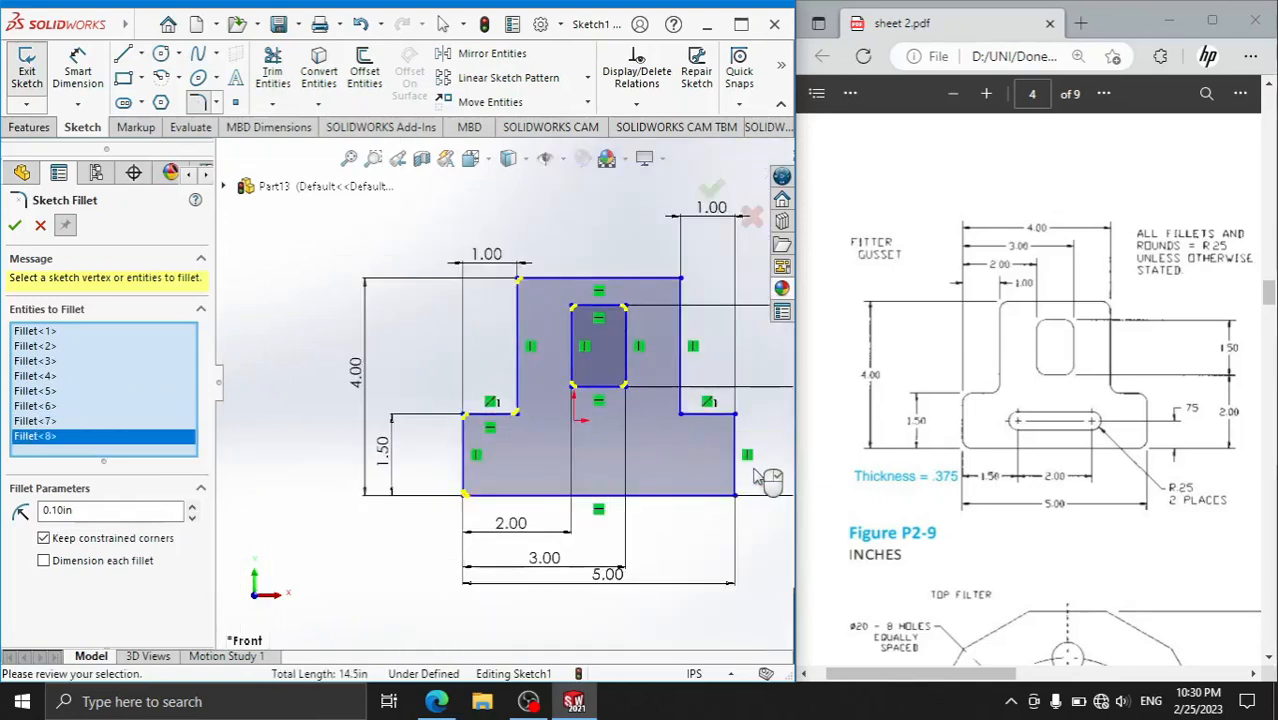
- Add the base's bottom-right corner, both right shoulder corners and the upper block's top-right corner to the sketch fillet
{"action": "left_click", "coordinate": [734, 494]}
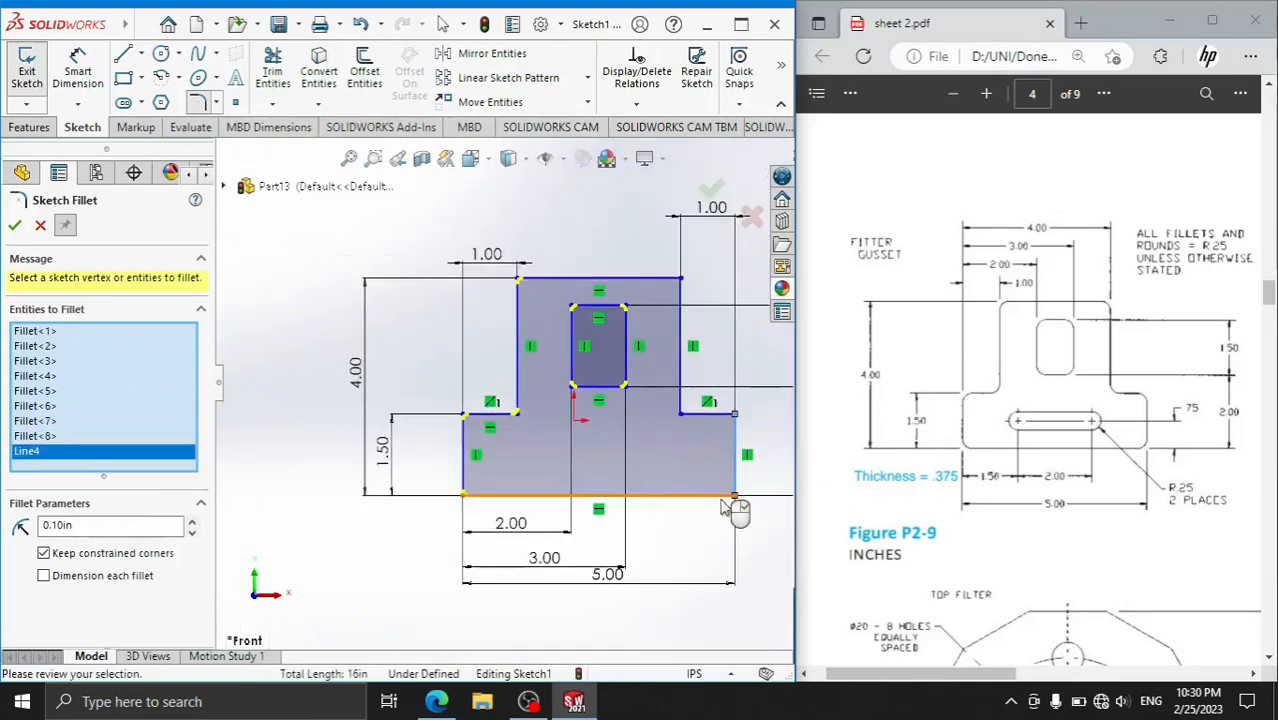
{"action": "left_click", "coordinate": [720, 418]}
{"action": "left_click", "coordinate": [698, 415]}
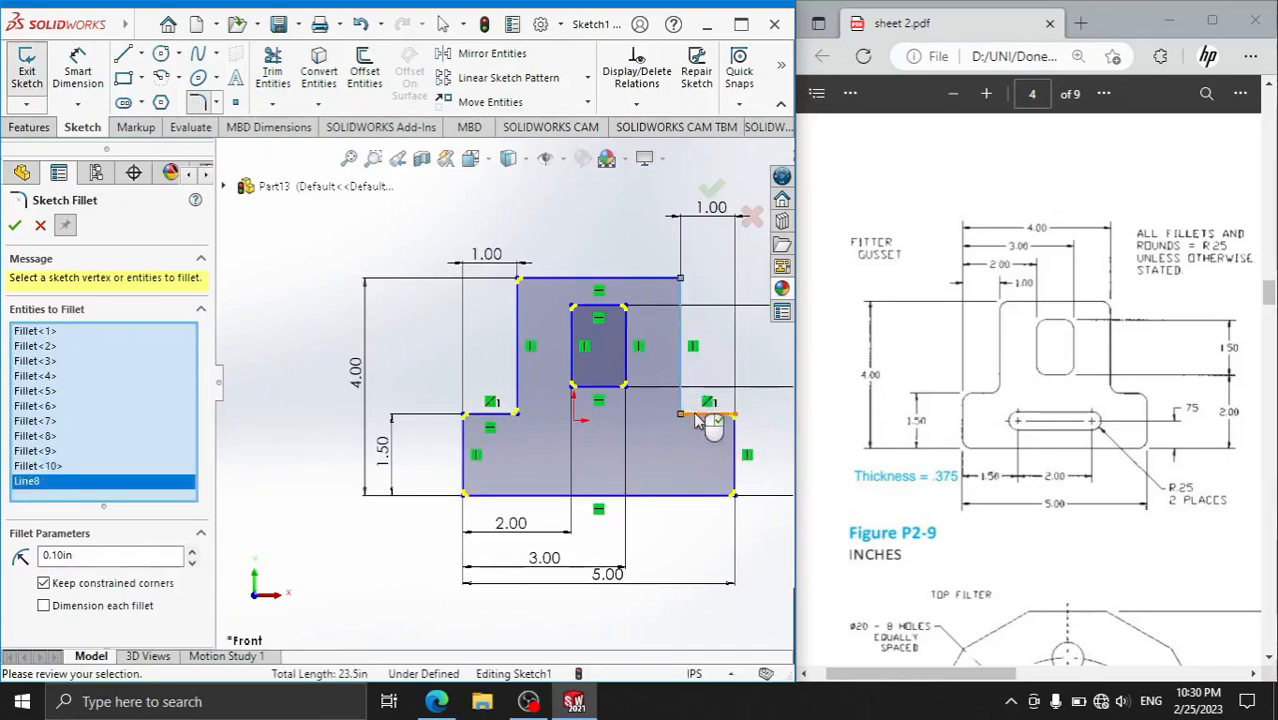
{"action": "left_click", "coordinate": [696, 416]}
{"action": "left_click", "coordinate": [657, 279]}
{"action": "left_click", "coordinate": [680, 304]}
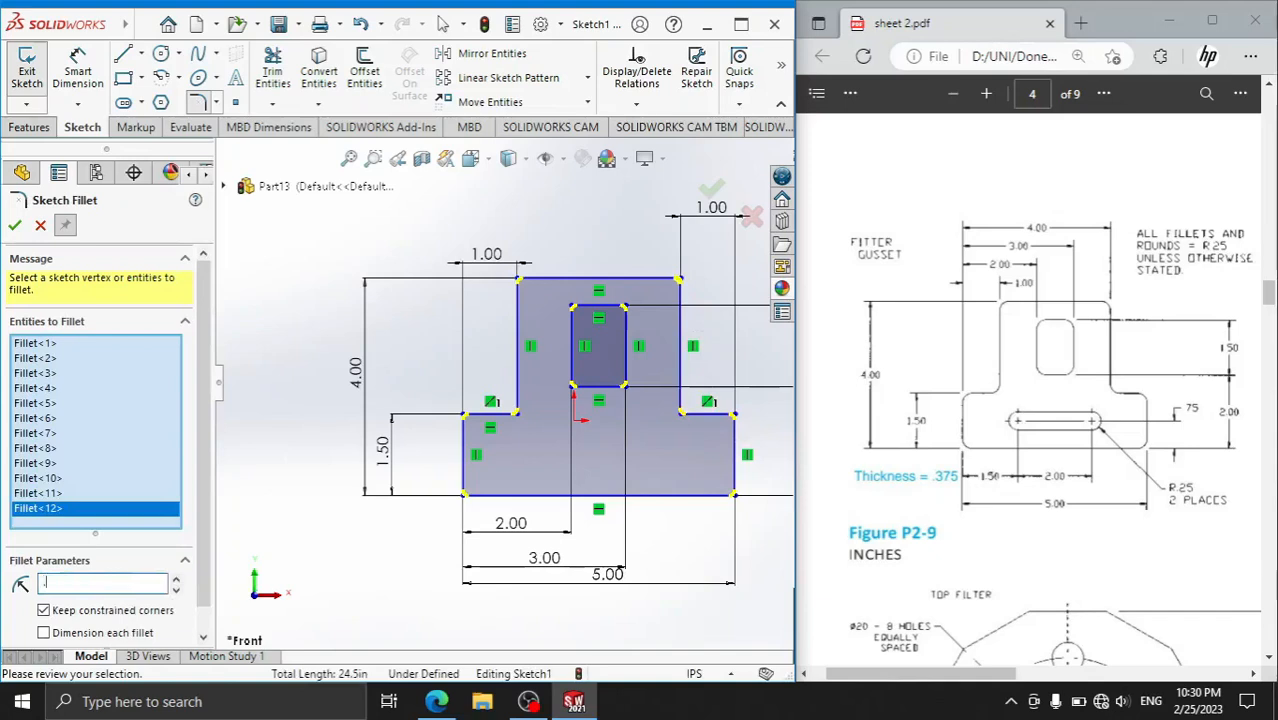
- Set the fillet radius to 0.25 in and apply it to all selected corners
{"action": "key", "text": "Return"}
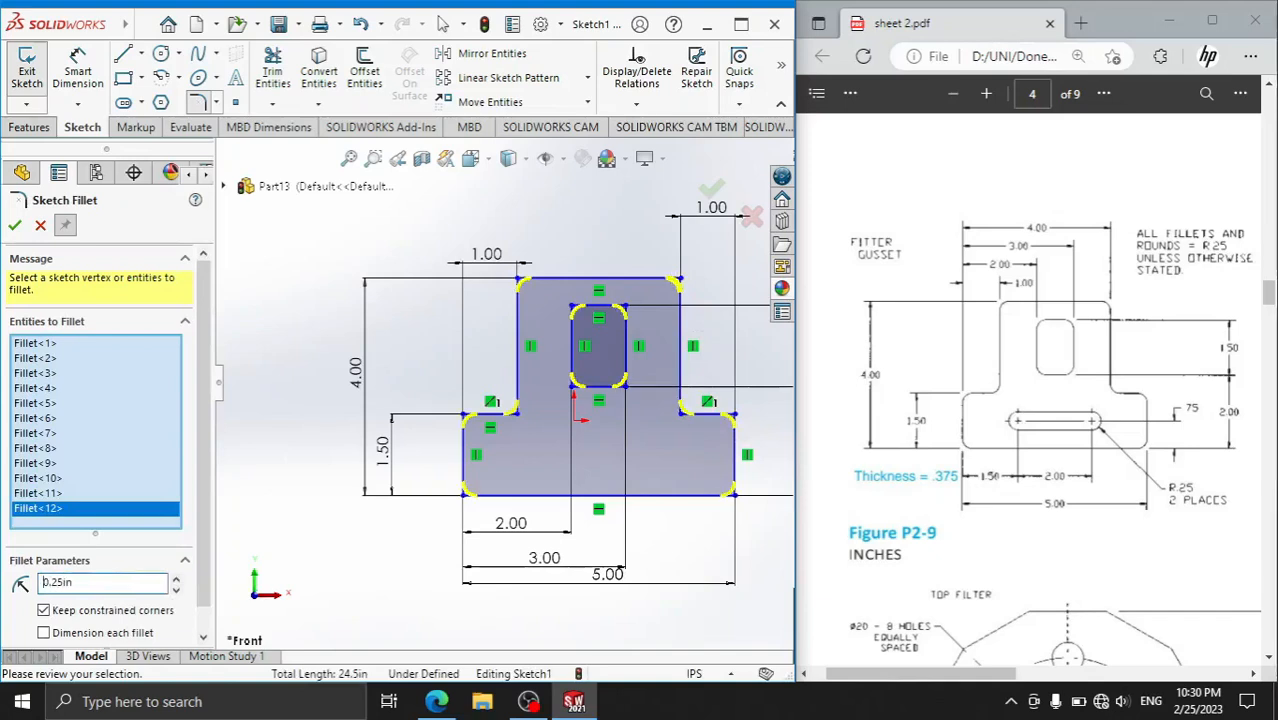
{"action": "left_click", "coordinate": [14, 226]}
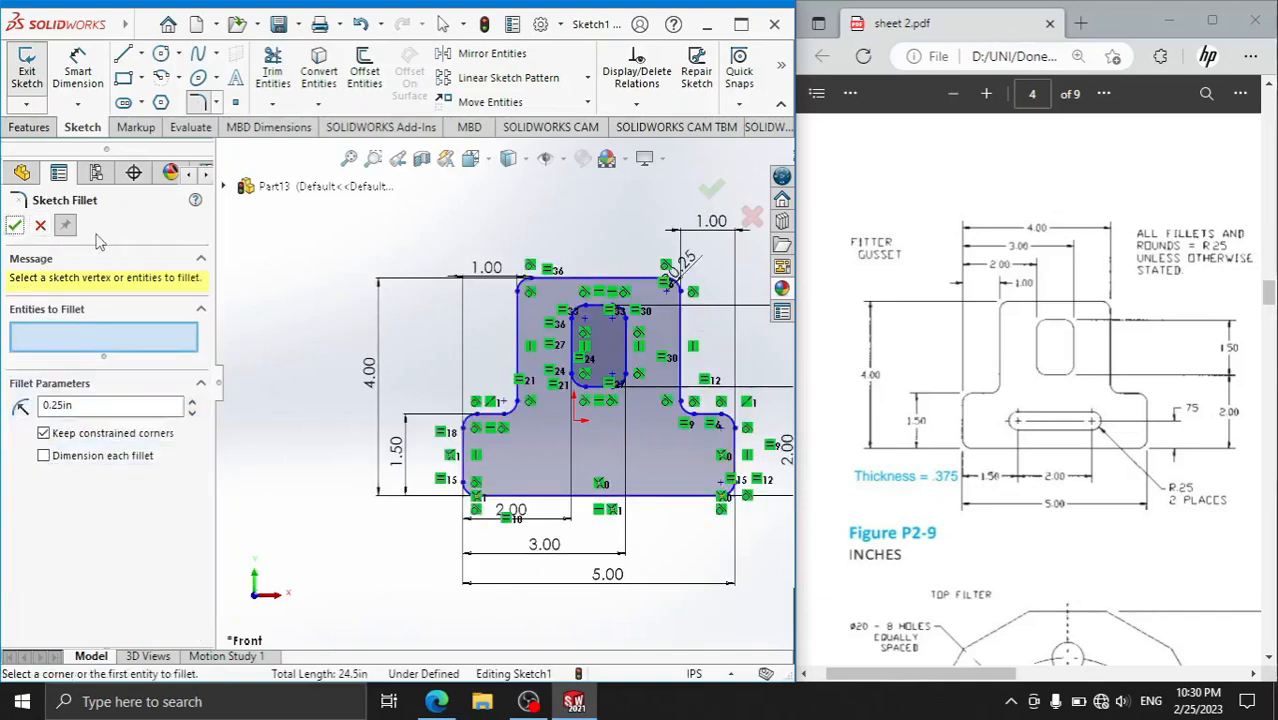
{"action": "left_click", "coordinate": [14, 226]}
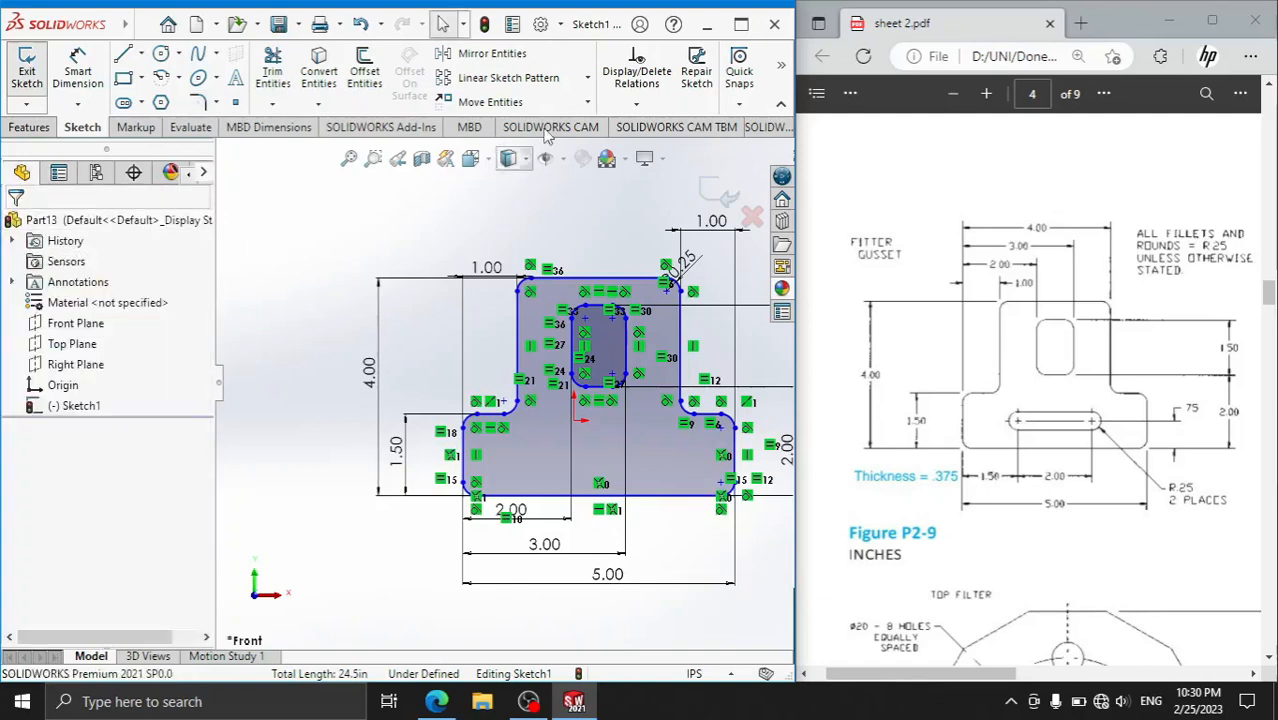
- Delete all relations and dimensions in the sketch through Display/Delete Relations
{"action": "left_click", "coordinate": [635, 104]}
{"action": "left_click", "coordinate": [626, 125]}
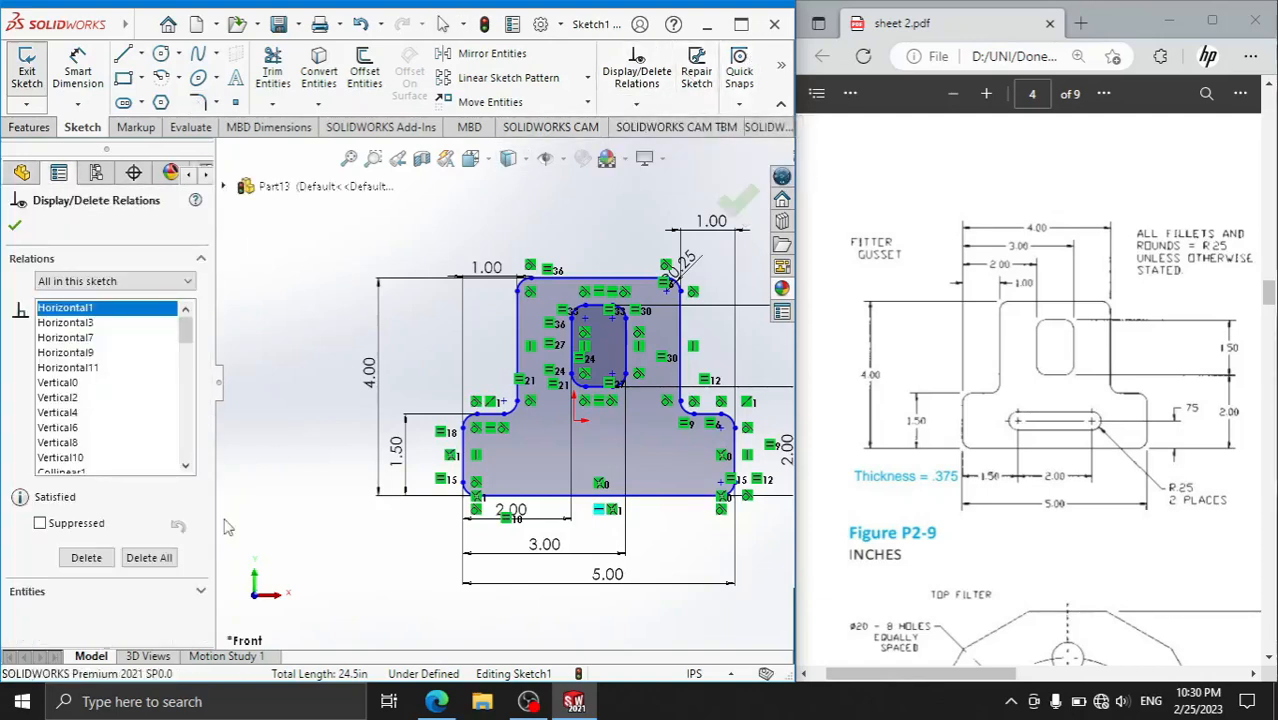
{"action": "left_click", "coordinate": [150, 558]}
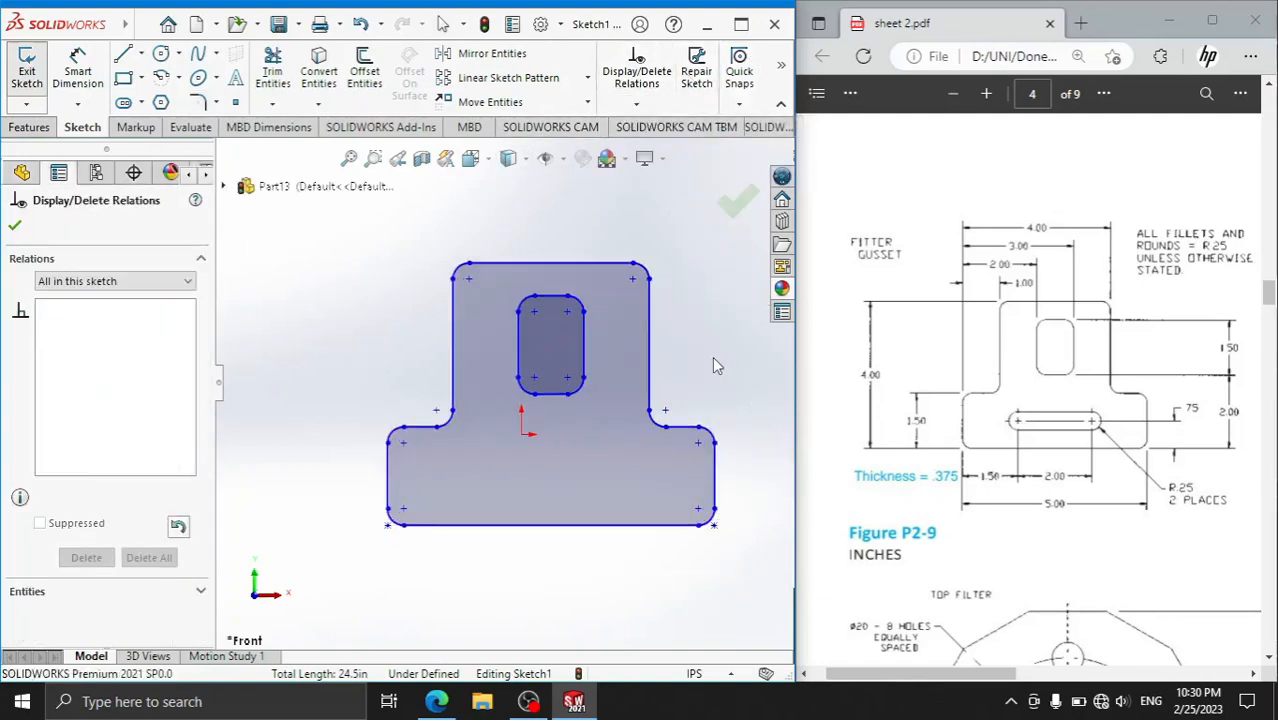
- Sketch a horizontal centerpoint straight slot in the middle of the base, about 2.35 in between its arc centers
{"action": "left_click", "coordinate": [124, 103]}
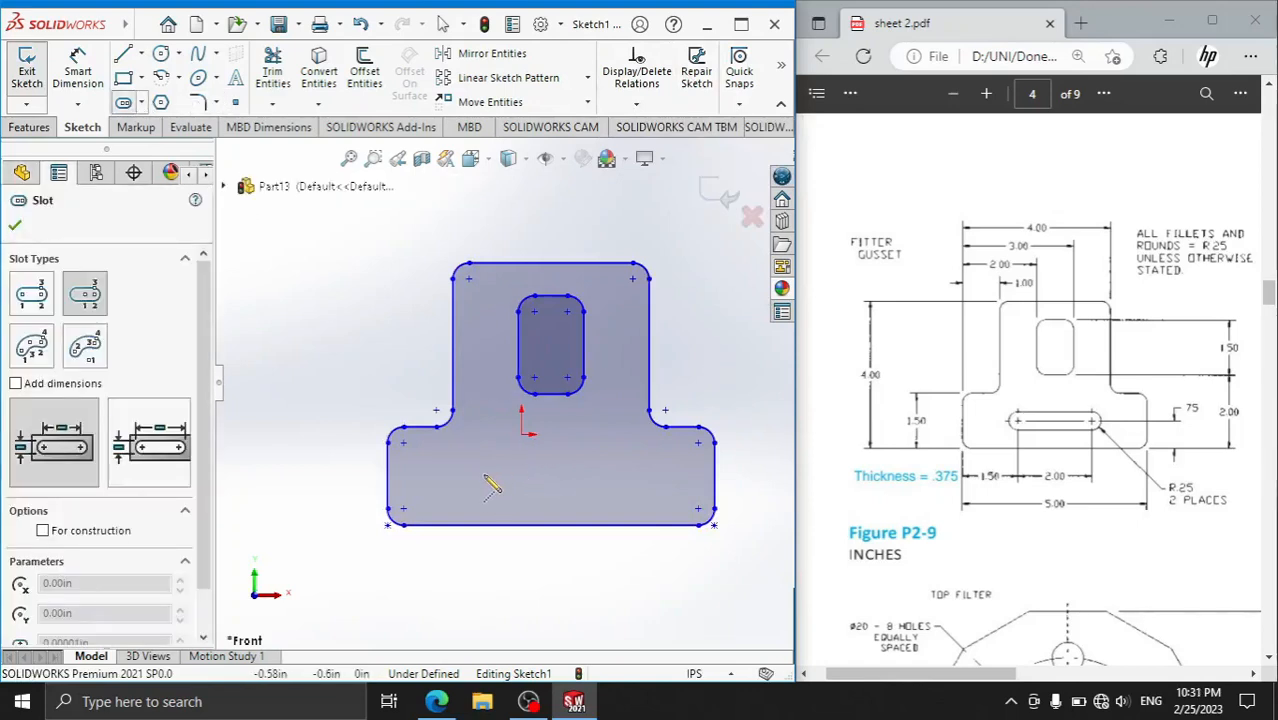
{"action": "left_click", "coordinate": [556, 475]}
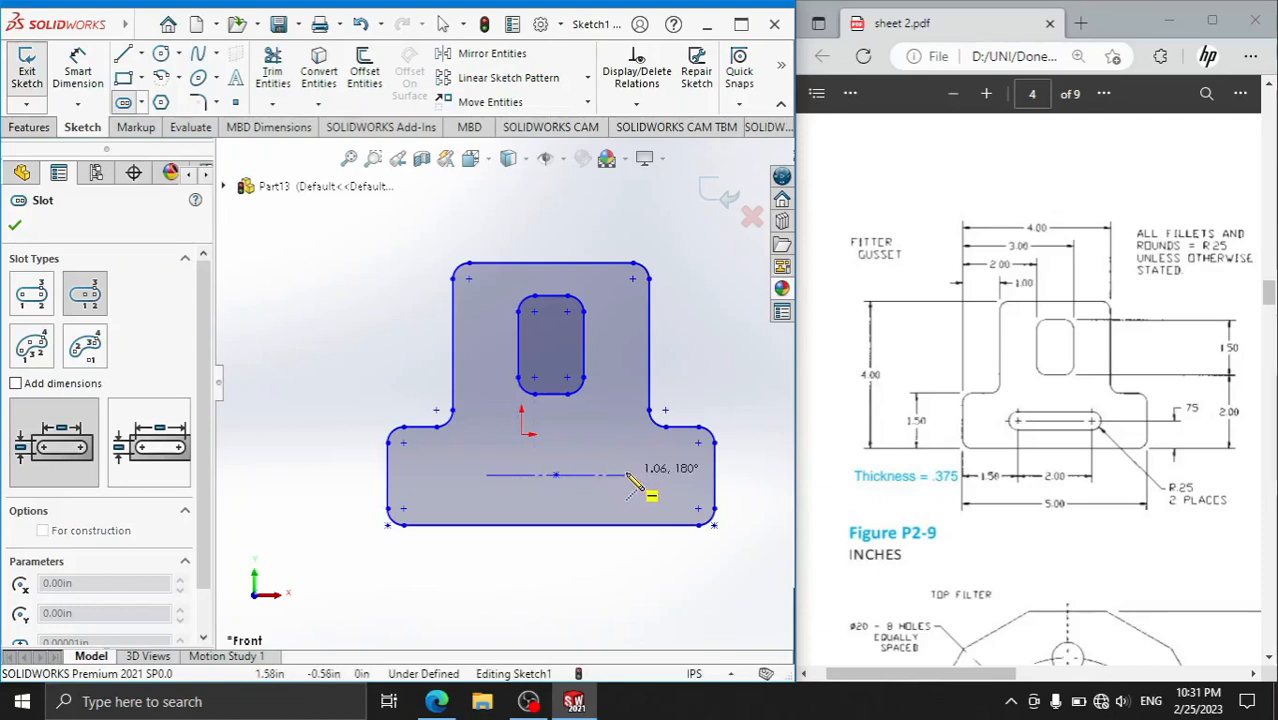
{"action": "left_click", "coordinate": [632, 475]}
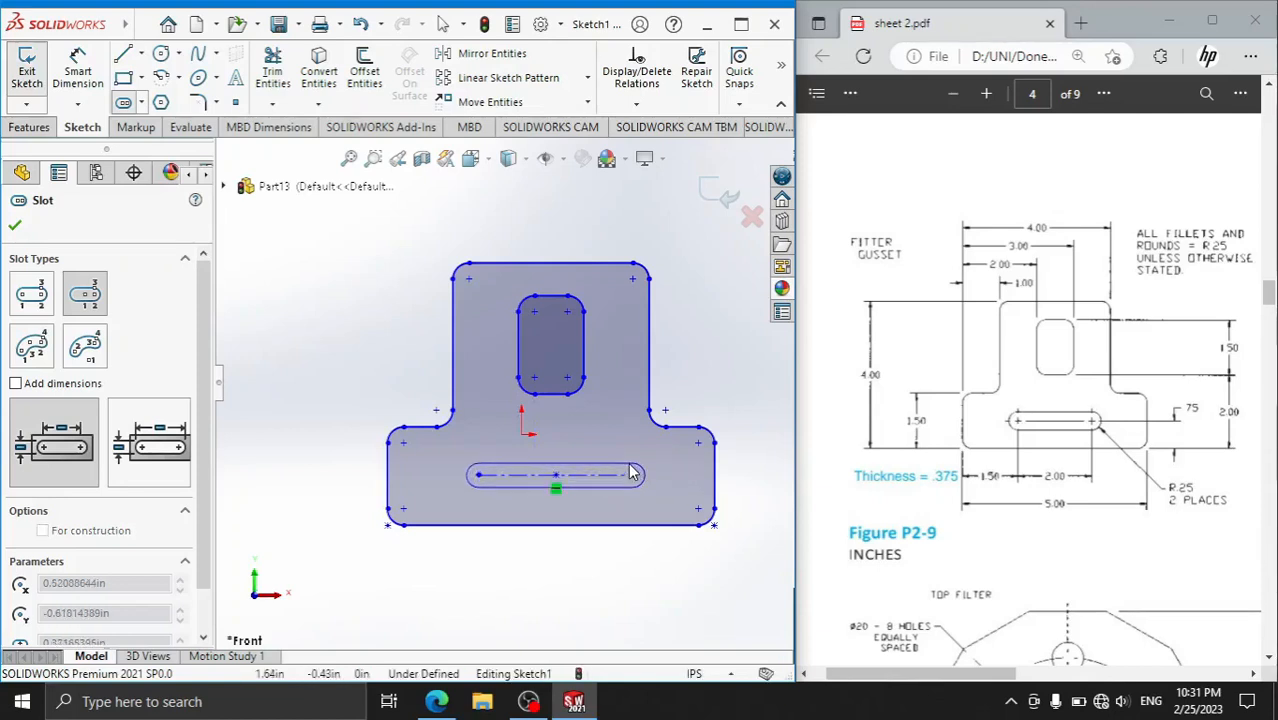
{"action": "left_click", "coordinate": [633, 464]}
{"action": "right_click", "coordinate": [638, 440]}
{"action": "left_click", "coordinate": [668, 437]}
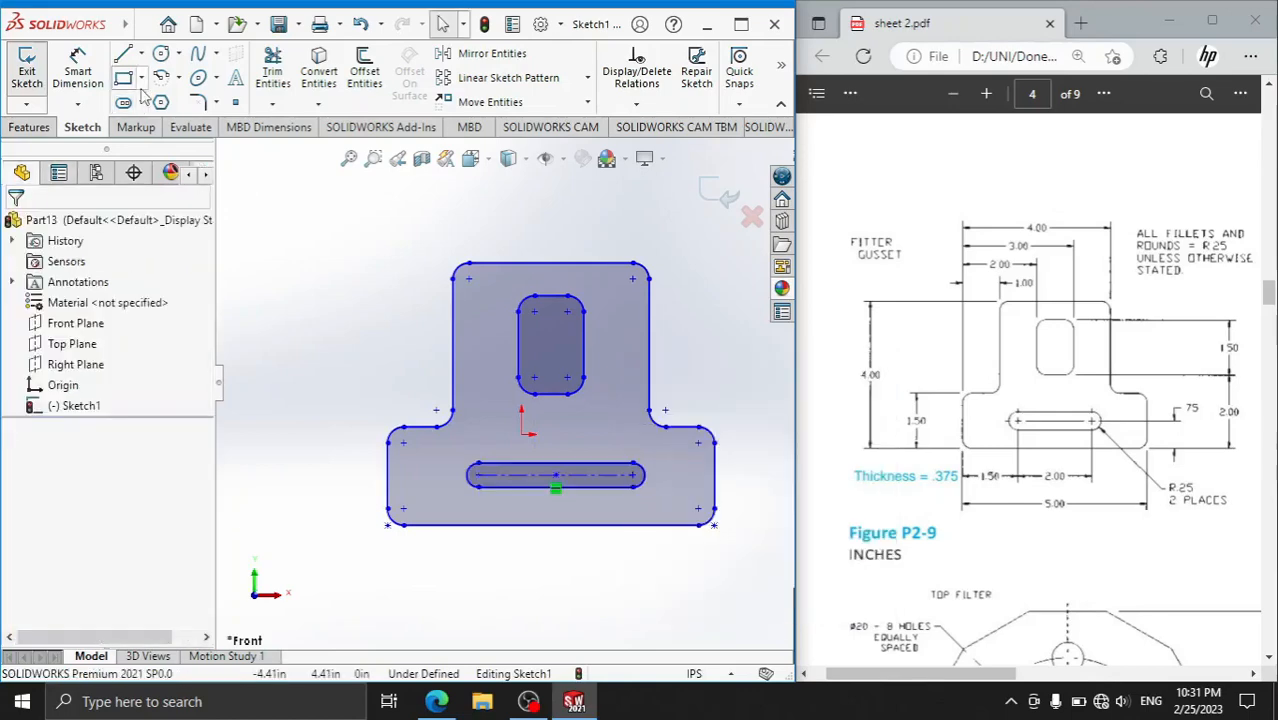
- Dimension the distance between the slot's arc centers to 2 in
{"action": "left_click", "coordinate": [80, 75]}
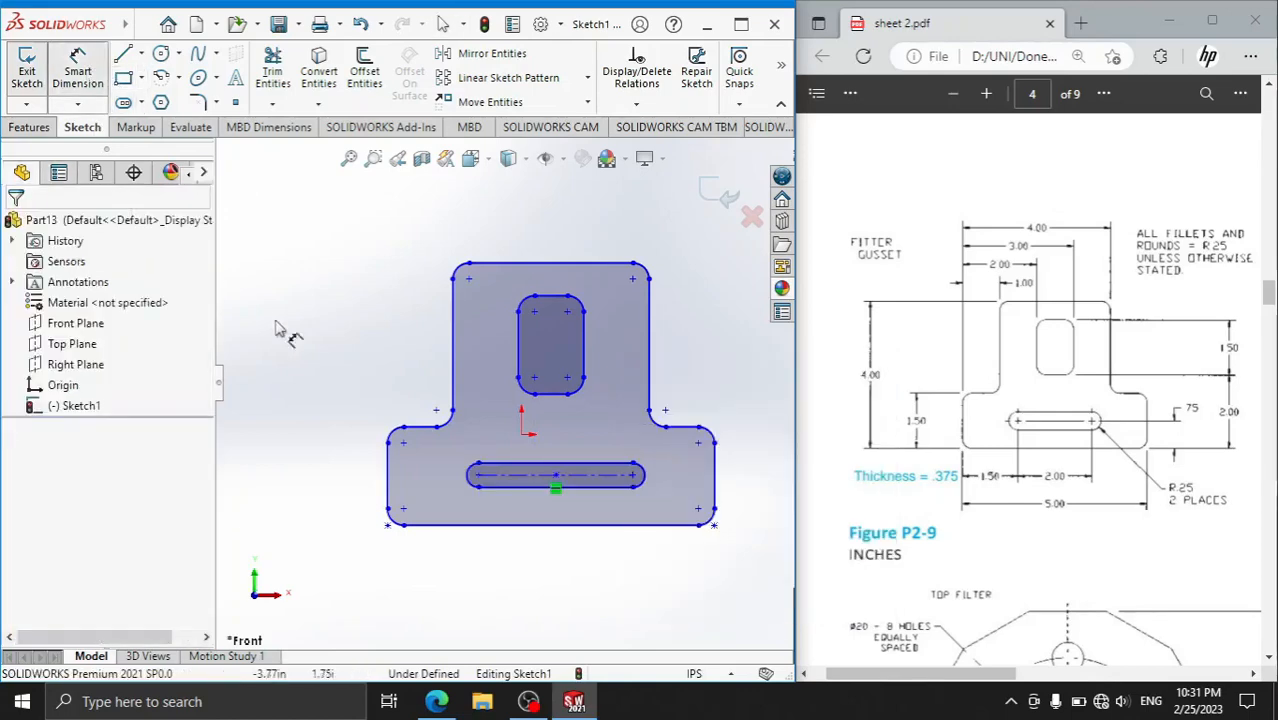
{"action": "left_click", "coordinate": [481, 478]}
{"action": "left_click", "coordinate": [633, 477]}
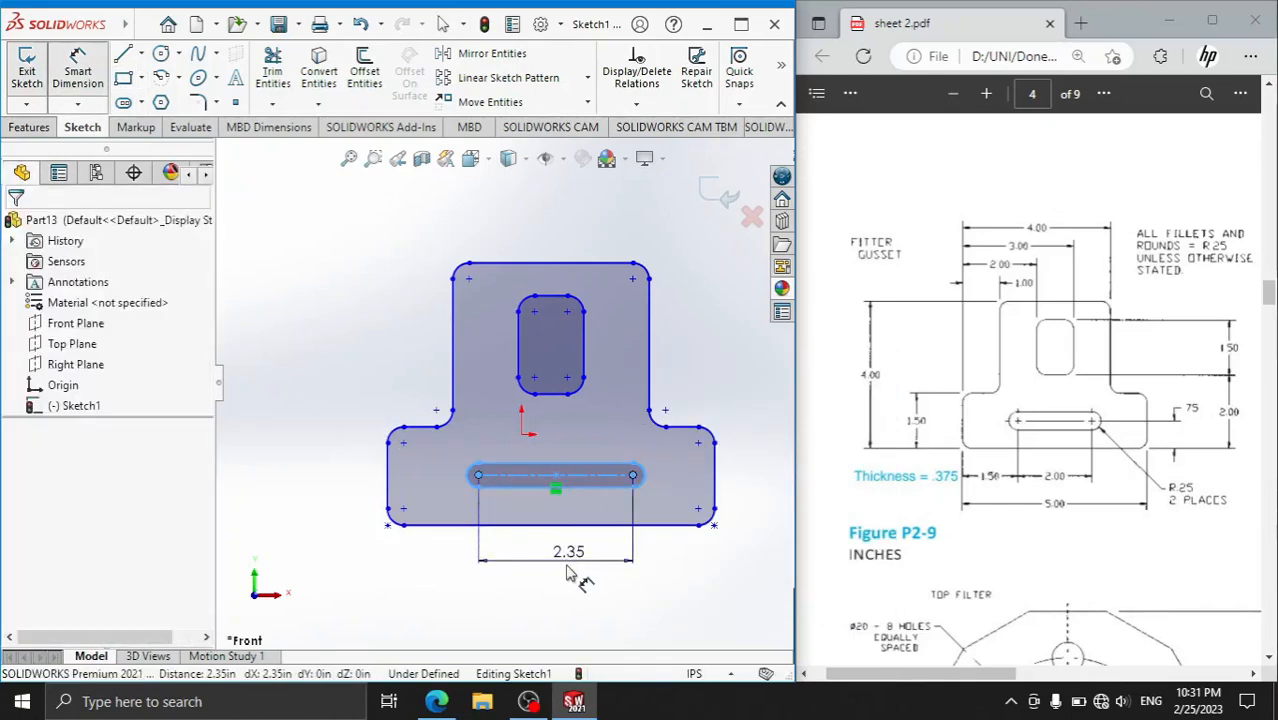
{"action": "left_click", "coordinate": [558, 564]}
{"action": "type", "text": "2.00in"}
{"action": "key", "text": "Return"}
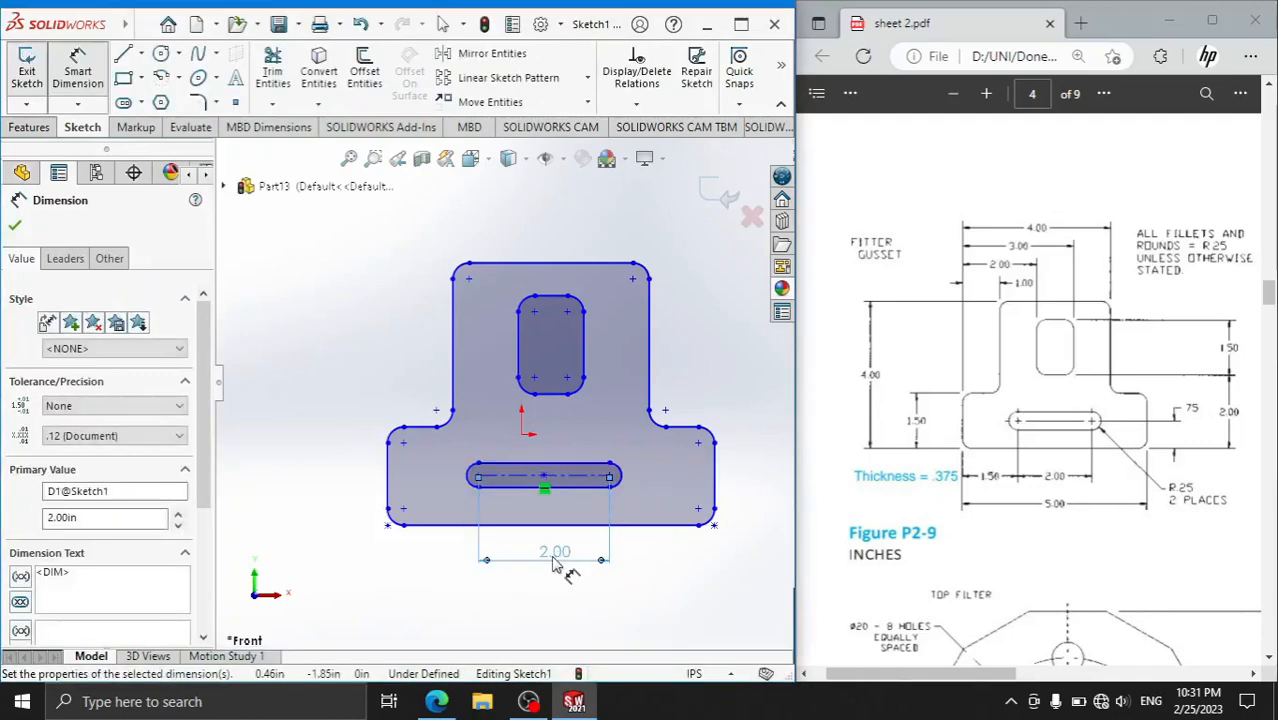
- Position the slot's centerline 0.75 in above the base's bottom edge with a dimension
{"action": "left_click", "coordinate": [573, 482]}
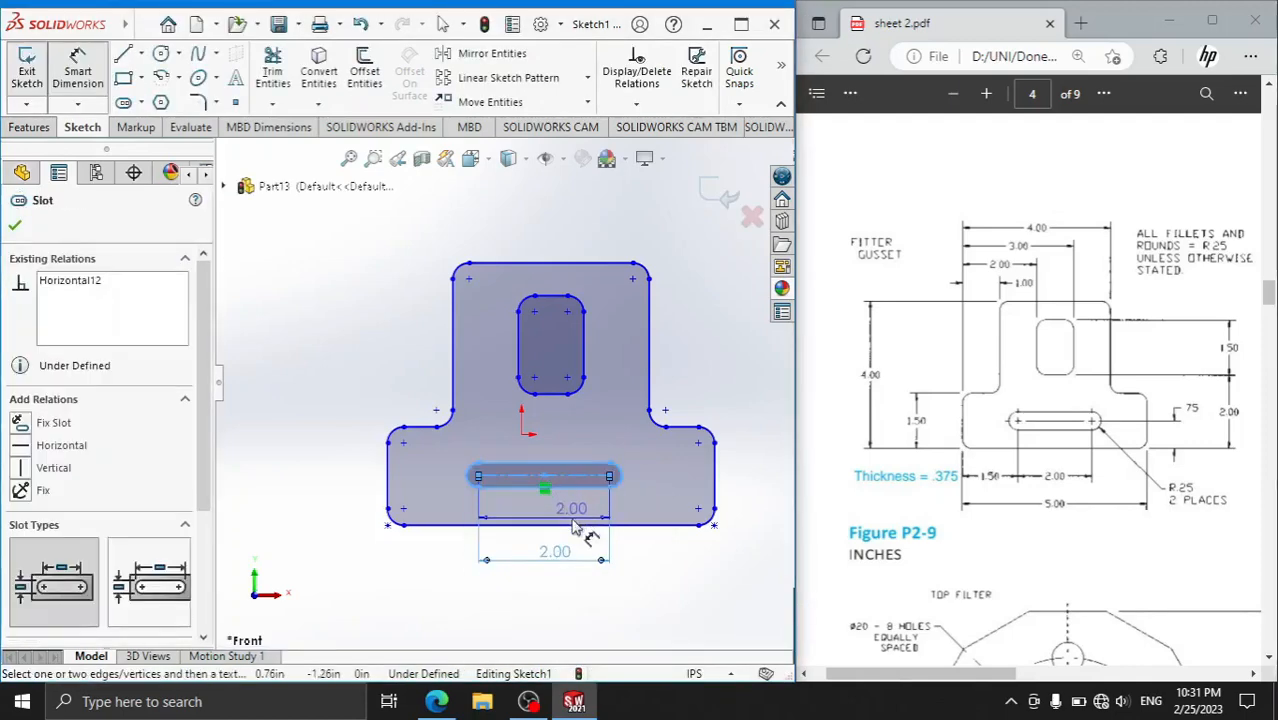
{"action": "left_click", "coordinate": [680, 525]}
{"action": "left_click", "coordinate": [766, 510]}
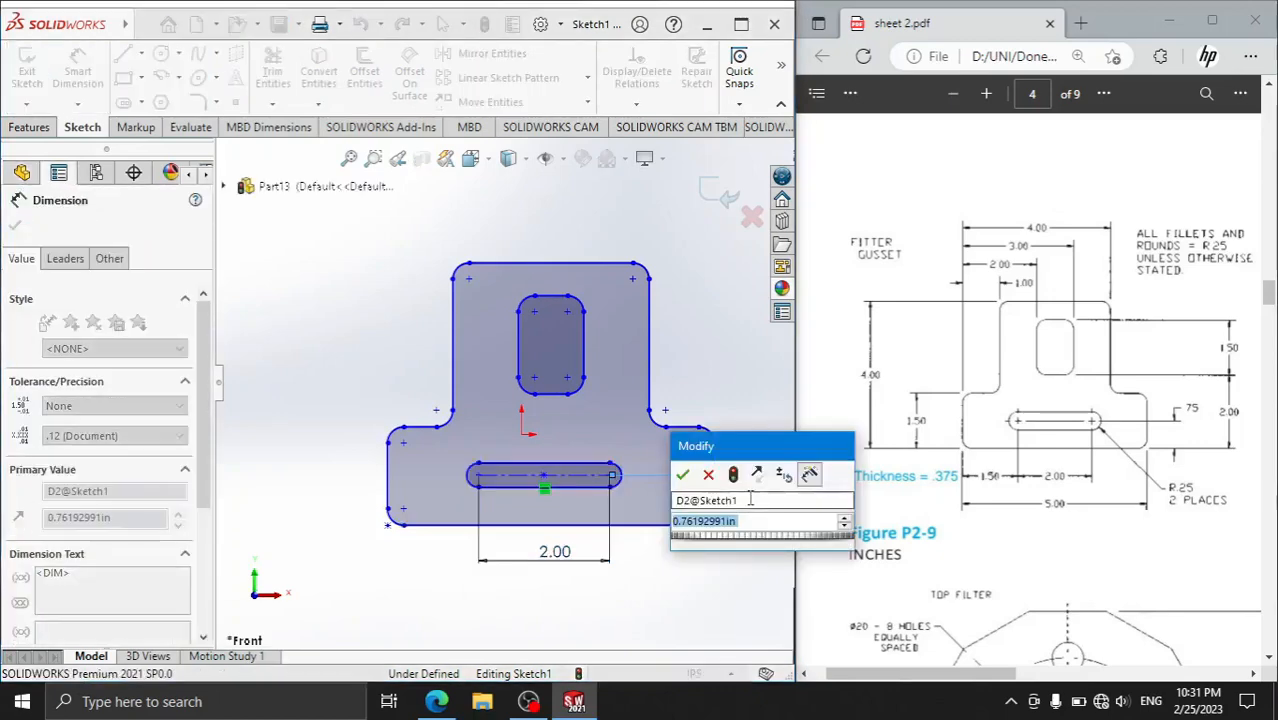
{"action": "type", "text": ".75"}
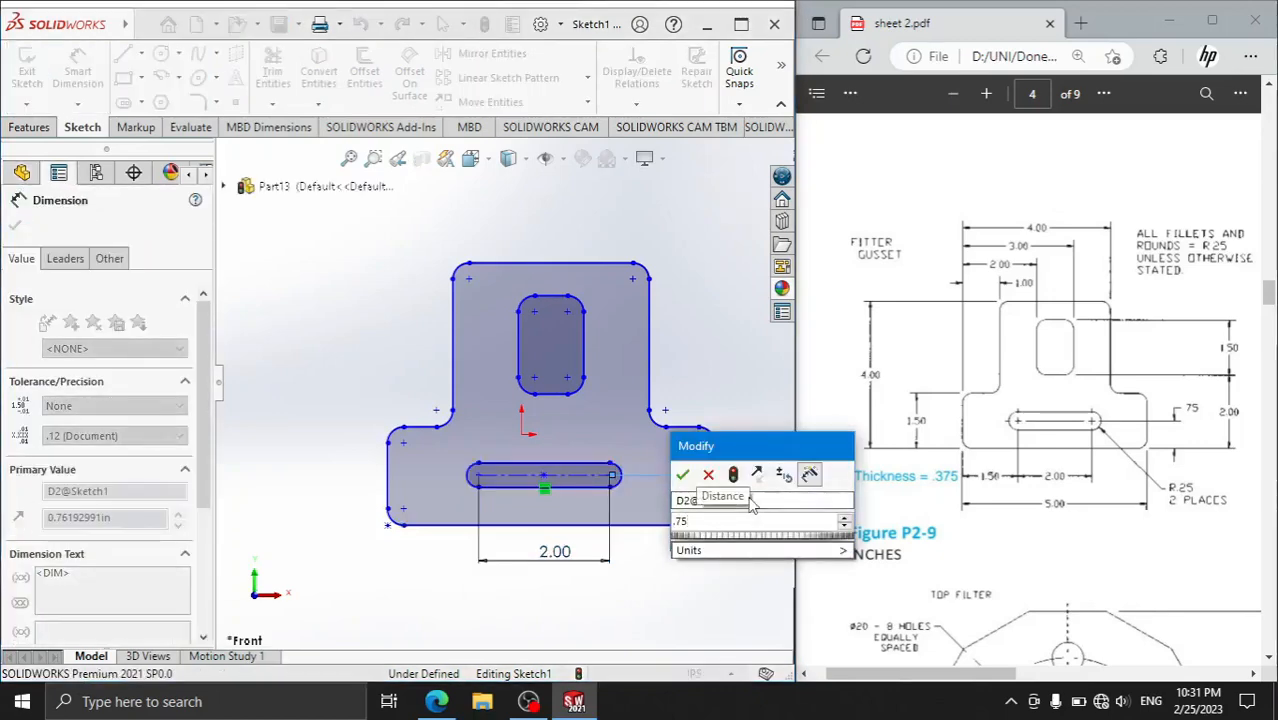
{"action": "key", "text": "Return"}
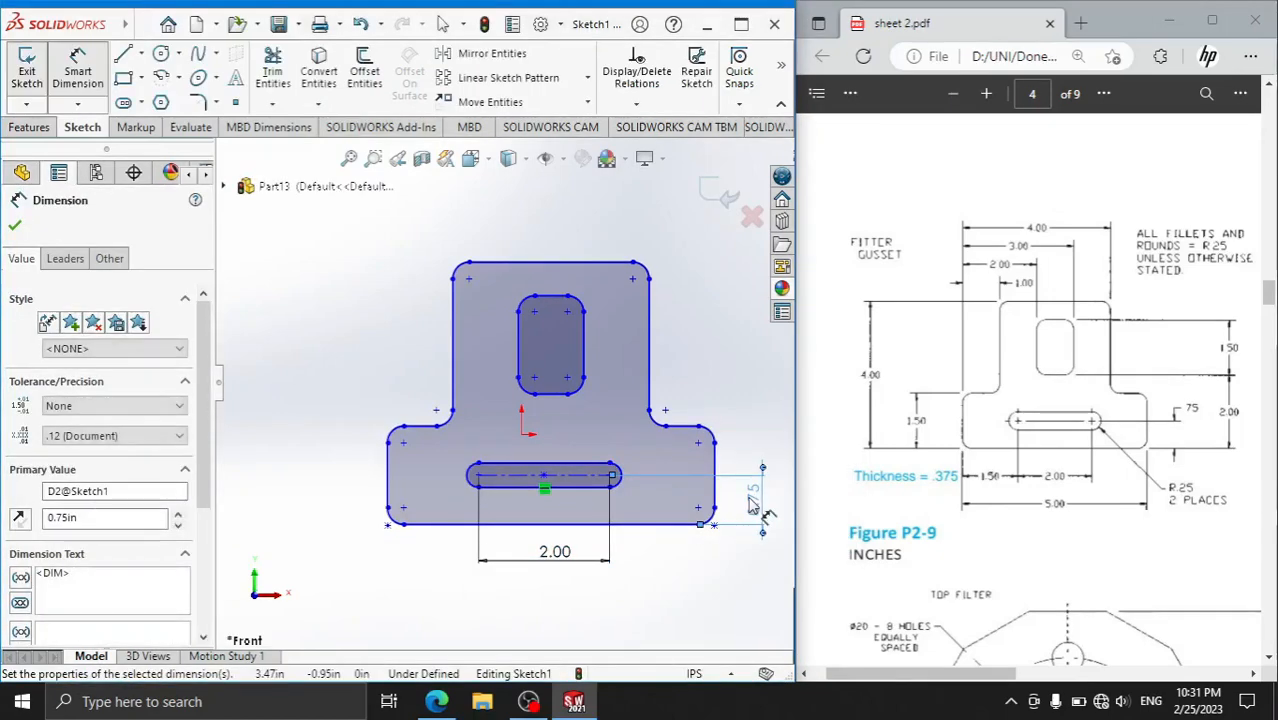
- Dimension the radius of the slot's right end arc to 0.25 in
{"action": "left_click", "coordinate": [618, 476]}
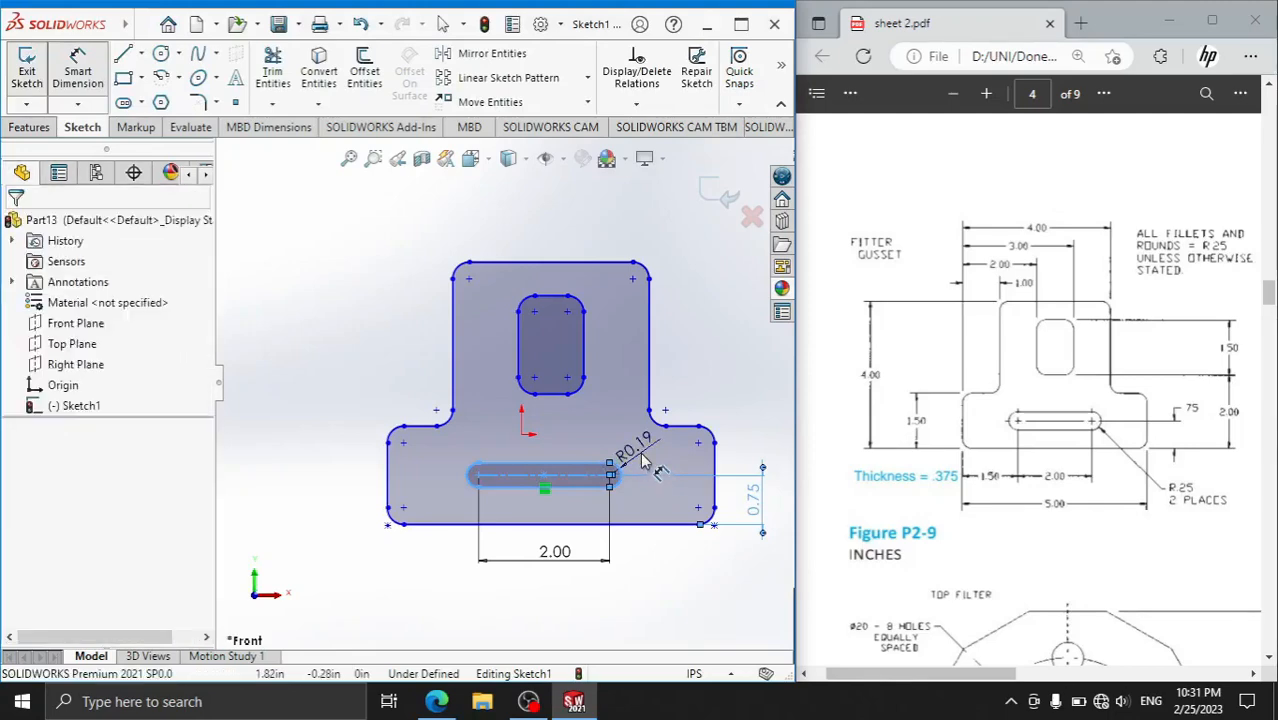
{"action": "left_click", "coordinate": [644, 458]}
{"action": "type", "text": "0.25"}
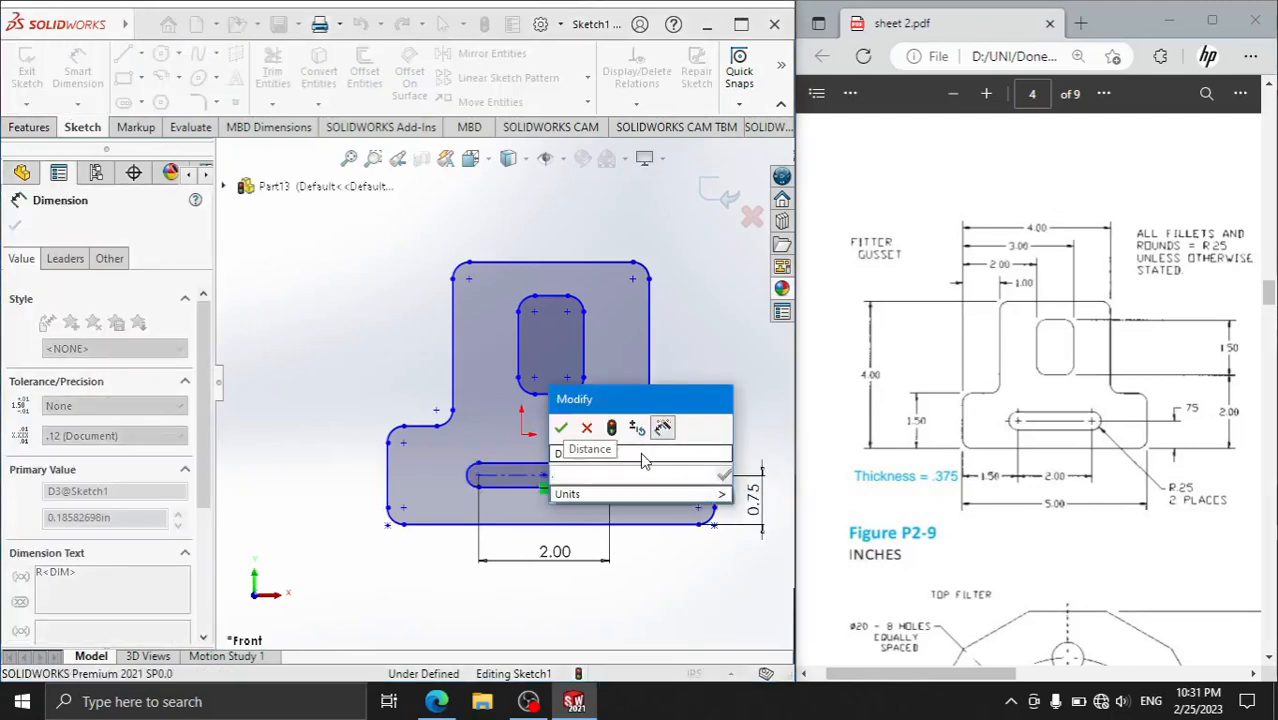
{"action": "key", "text": "Return"}
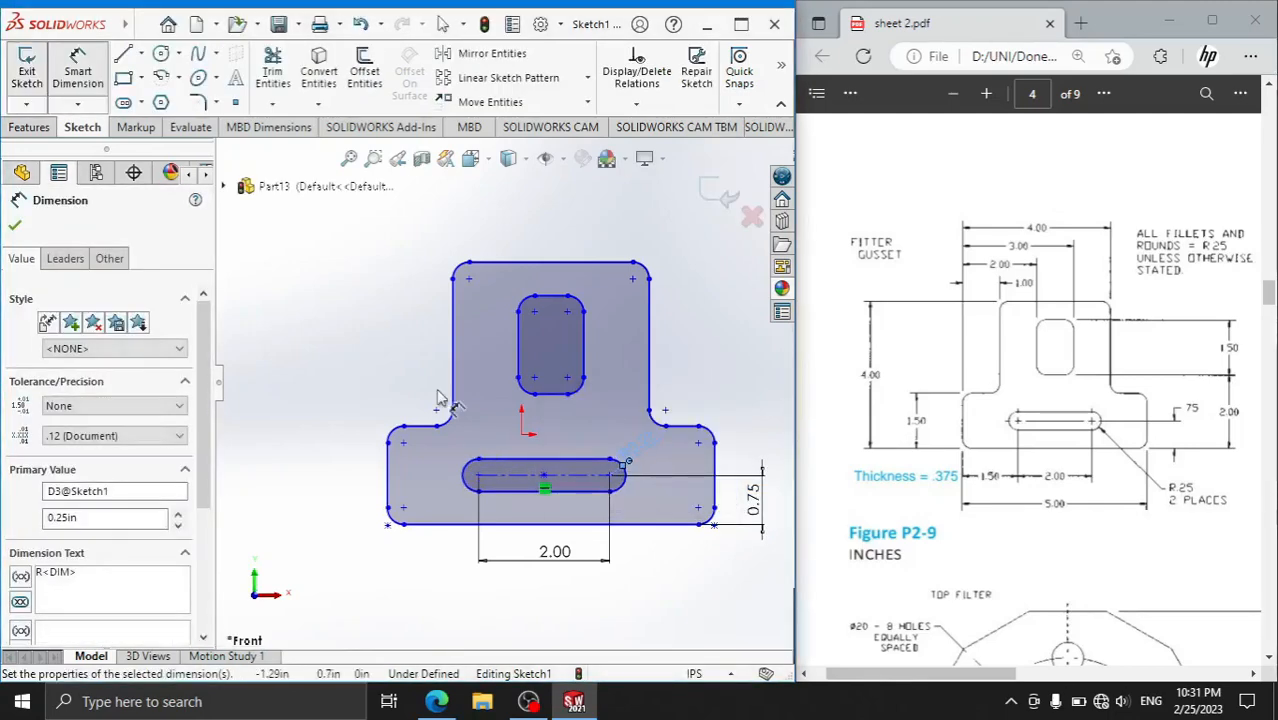
- Dimension the distance from the slot's left arc center to the base's left edge to 1.5 in
{"action": "left_click", "coordinate": [479, 476]}
{"action": "left_click", "coordinate": [389, 500]}
{"action": "left_click", "coordinate": [432, 585]}
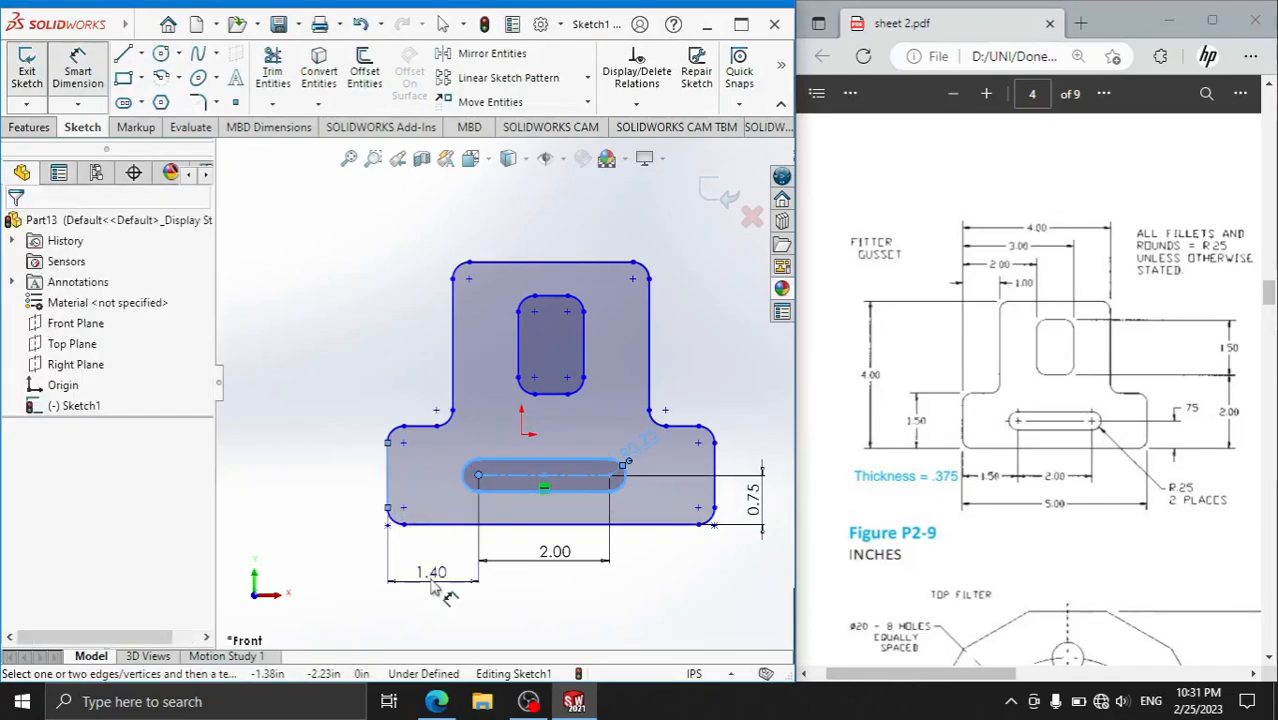
{"action": "type", "text": "1.5"}
{"action": "key", "text": "Return"}
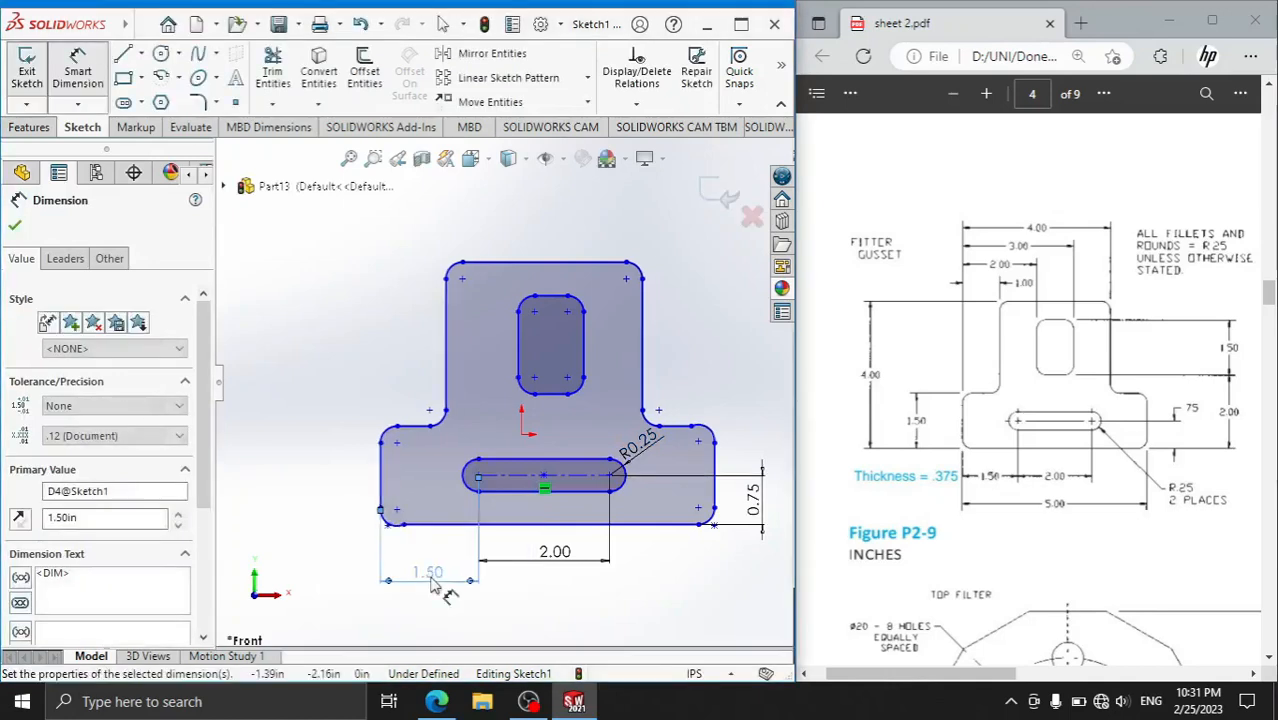
{"action": "left_click", "coordinate": [17, 228]}
- Extrude the gusset profile as a blind boss 0.375 in deep
{"action": "scroll", "coordinate": [419, 330], "scroll_direction": "up", "scroll_amount": 4}
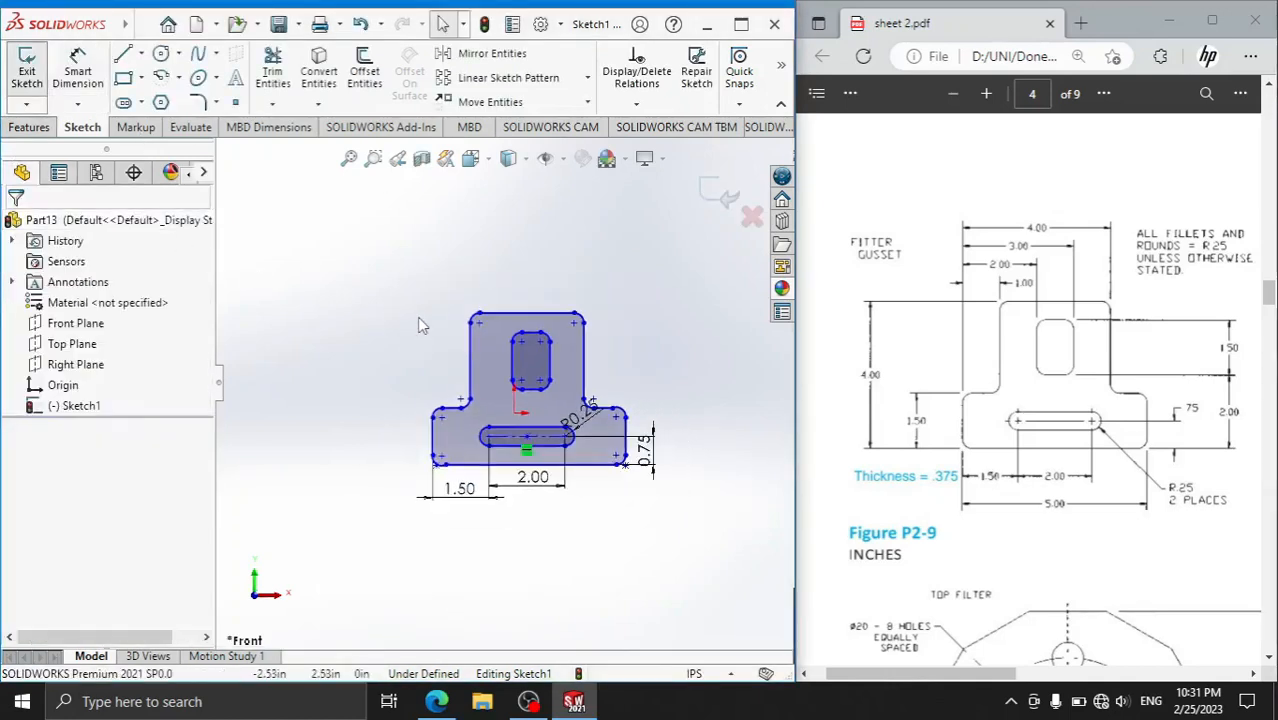
{"action": "left_click", "coordinate": [42, 126]}
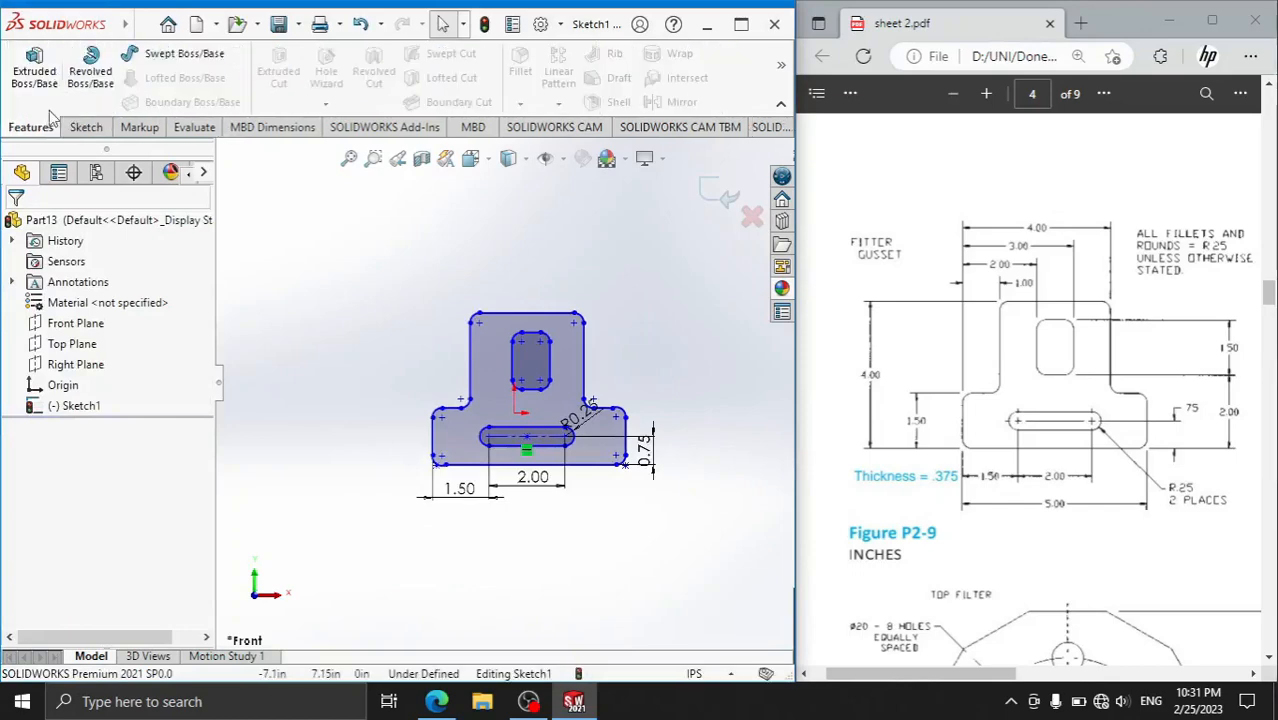
{"action": "left_click", "coordinate": [35, 75]}
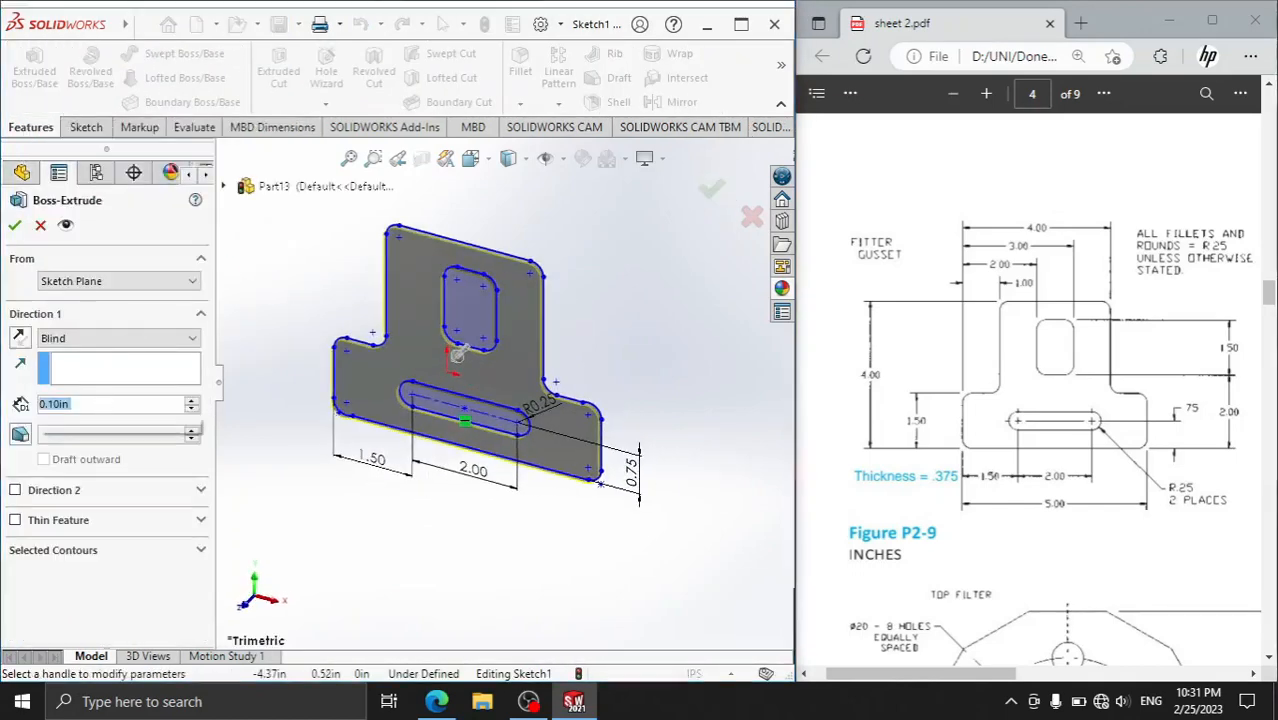
{"action": "type", "text": "0."}
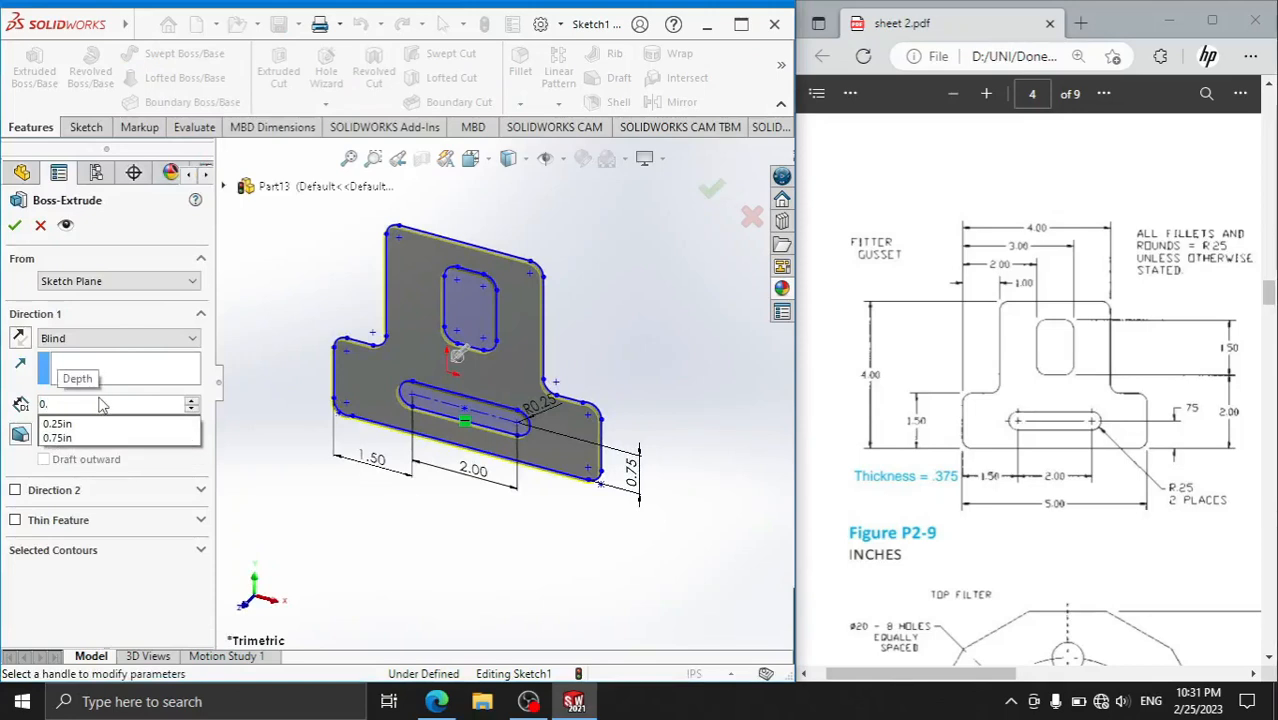
{"action": "type", "text": "375"}
{"action": "key", "text": "Return"}
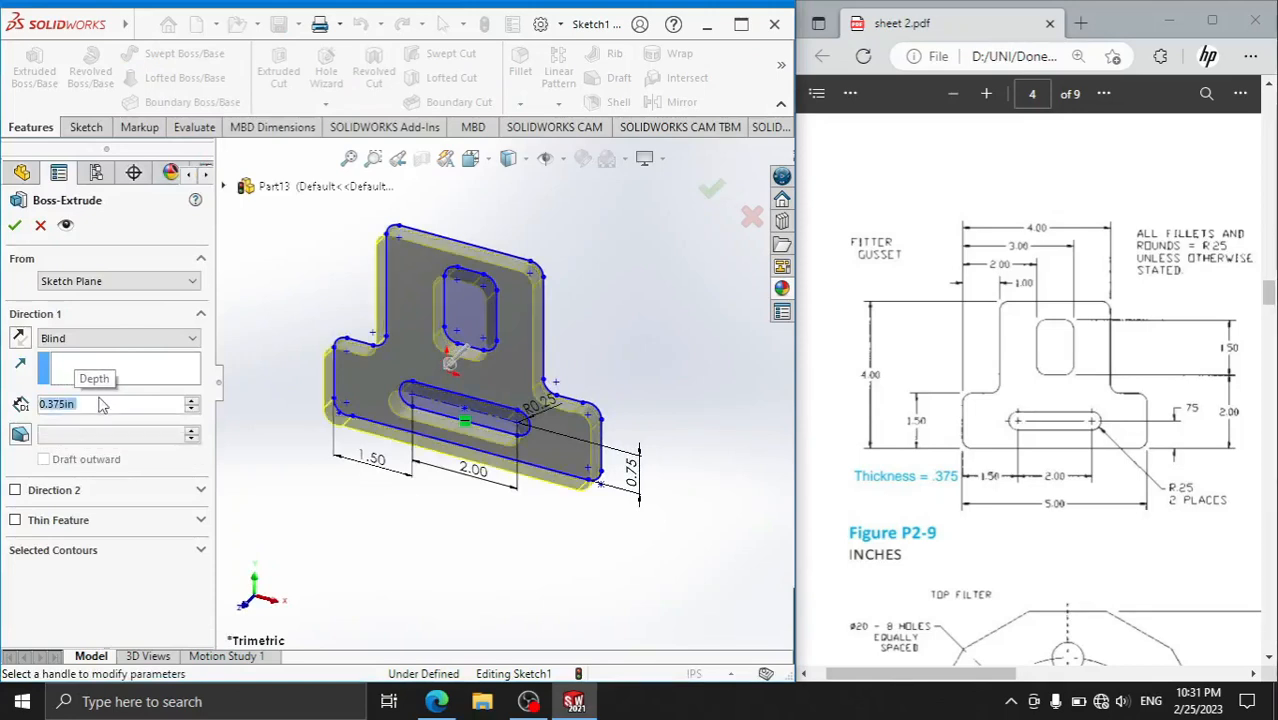
{"action": "left_click", "coordinate": [14, 224]}
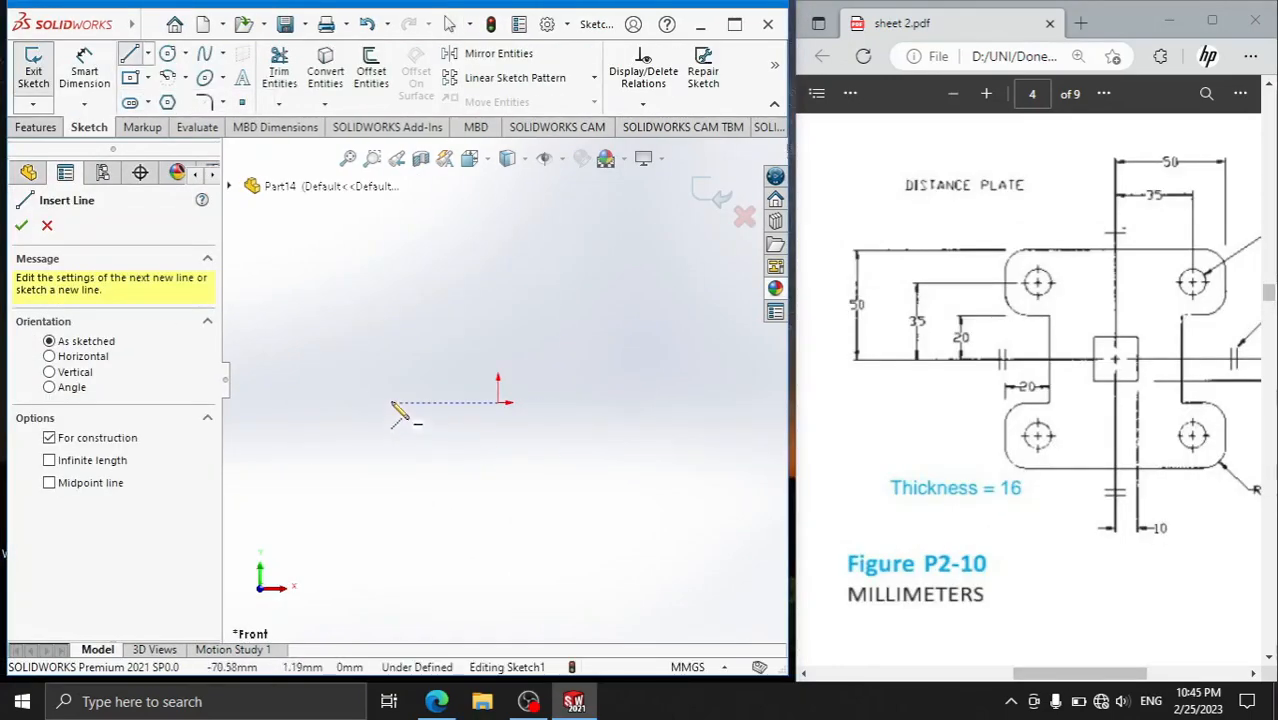
- Sketch a horizontal centerline through the origin, about 146 mm long
{"action": "left_click", "coordinate": [391, 402]}
{"action": "left_click", "coordinate": [612, 402]}
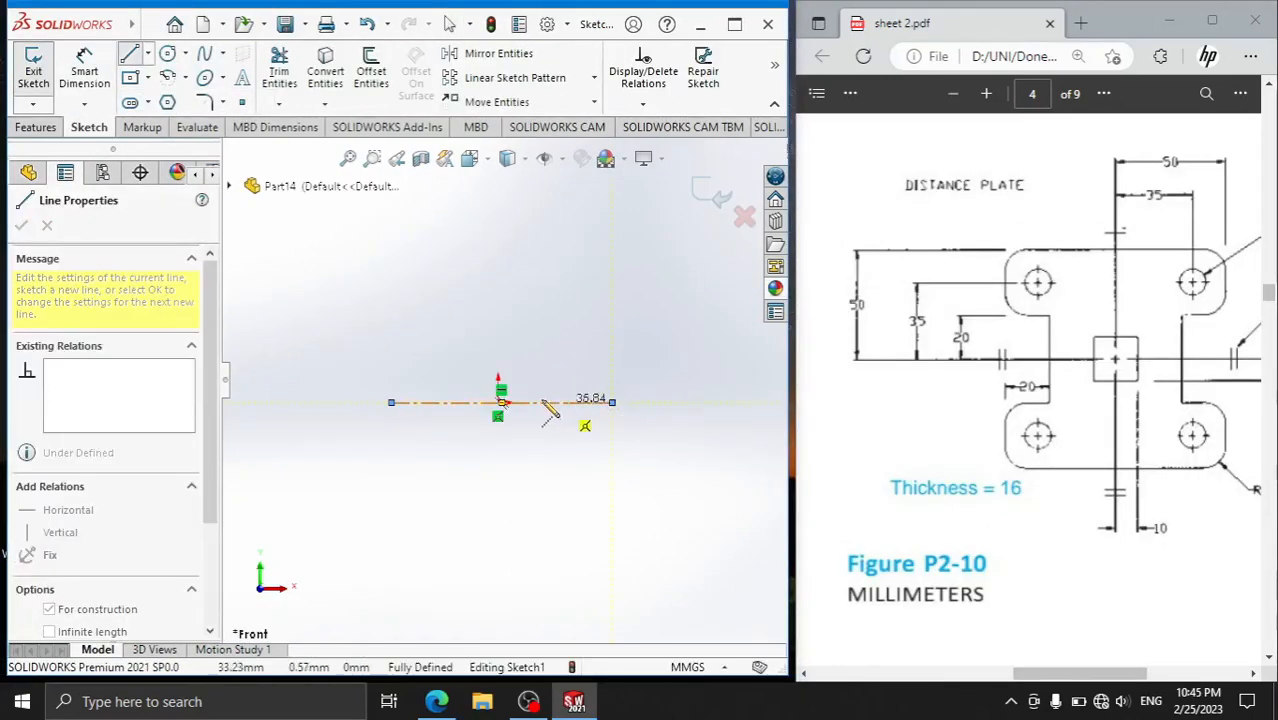
{"action": "key", "text": "Escape"}
- Sketch a vertical centerline through the origin, crossing the horizontal centerline
{"action": "left_click", "coordinate": [147, 53]}
{"action": "left_click", "coordinate": [185, 97]}
{"action": "left_click", "coordinate": [498, 402]}
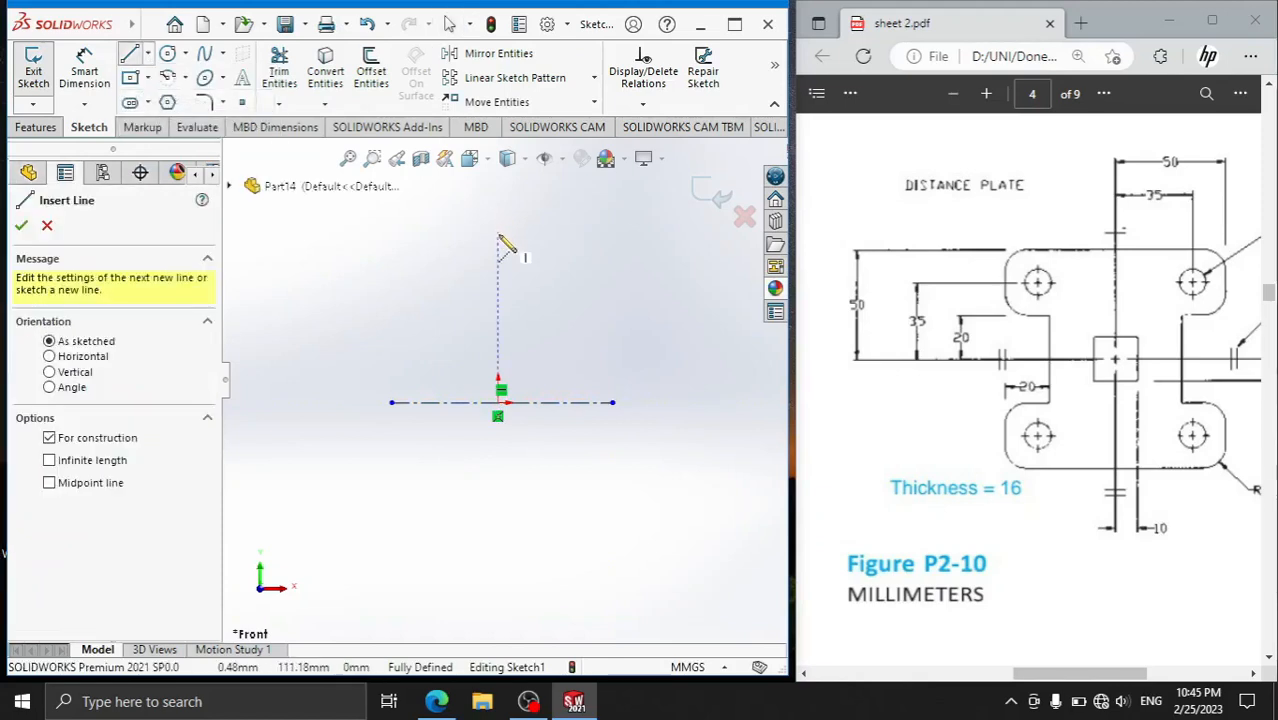
{"action": "left_click", "coordinate": [498, 278]}
{"action": "left_click", "coordinate": [498, 534]}
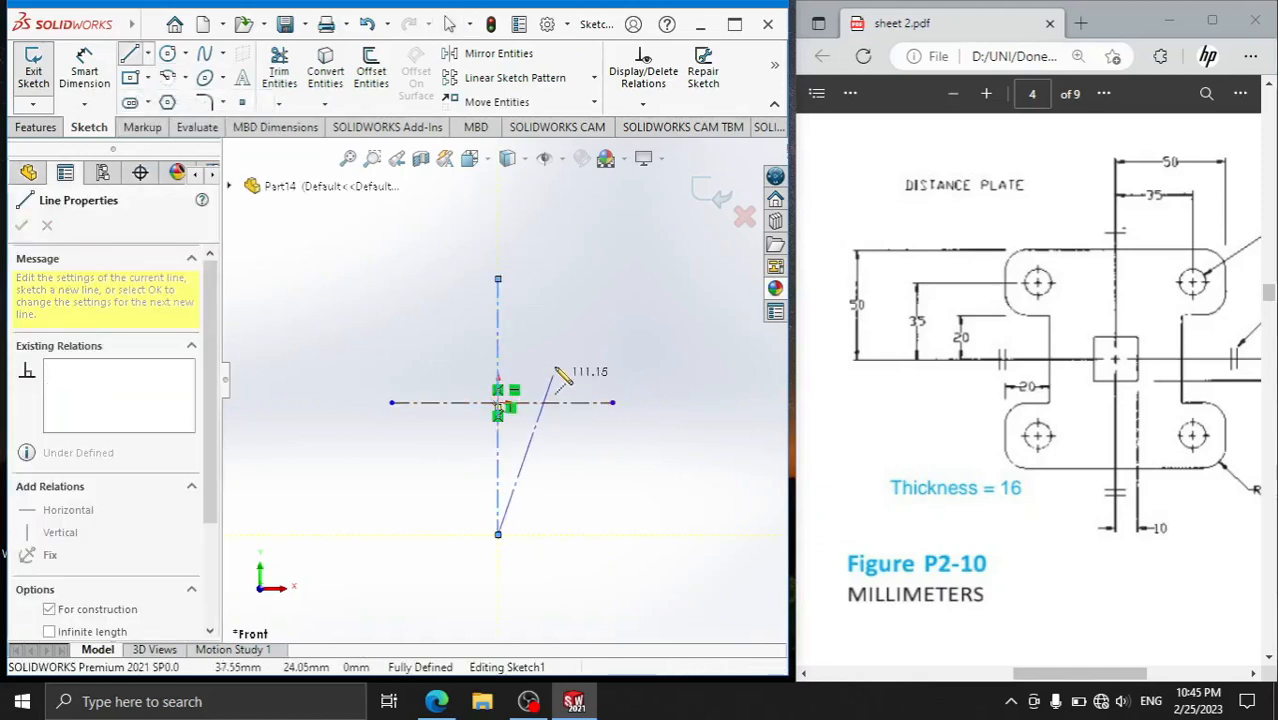
{"action": "right_click", "coordinate": [562, 365]}
{"action": "left_click", "coordinate": [600, 378]}
- Make the vertical centerline's midpoint coincident with the origin
{"action": "scroll", "coordinate": [534, 389], "scroll_direction": "down", "scroll_amount": 3}
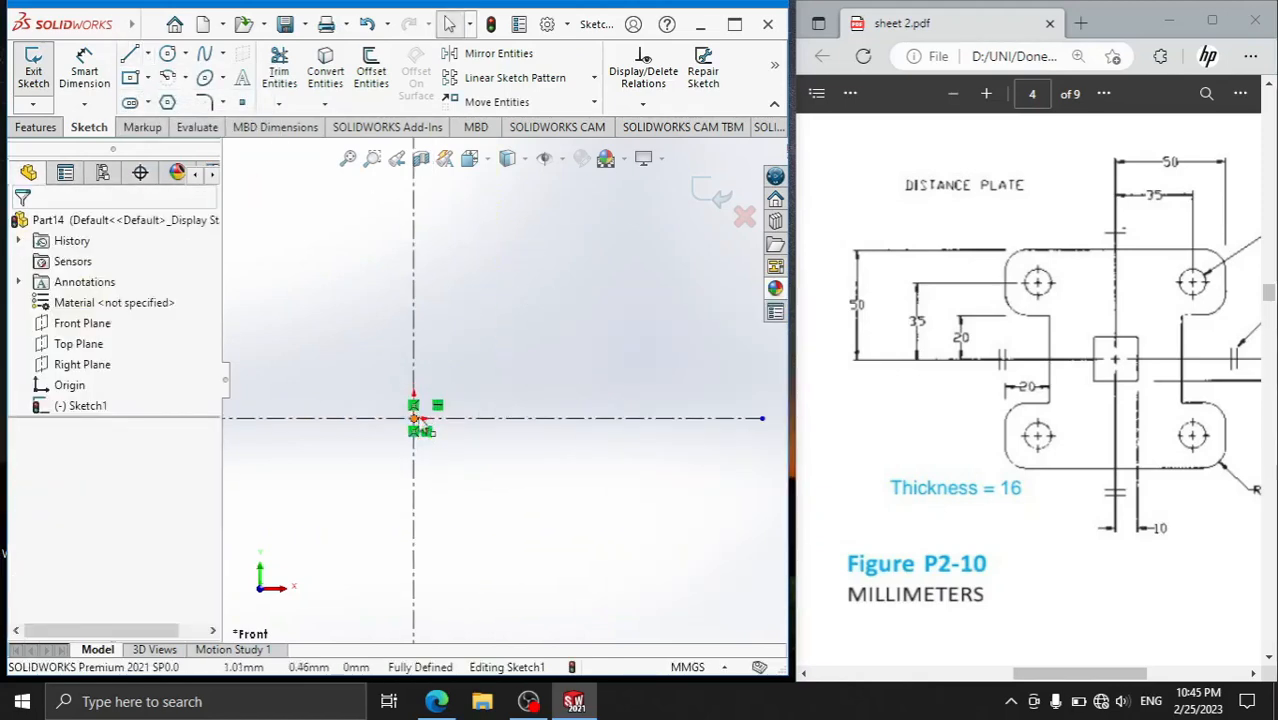
{"action": "left_click", "coordinate": [417, 426]}
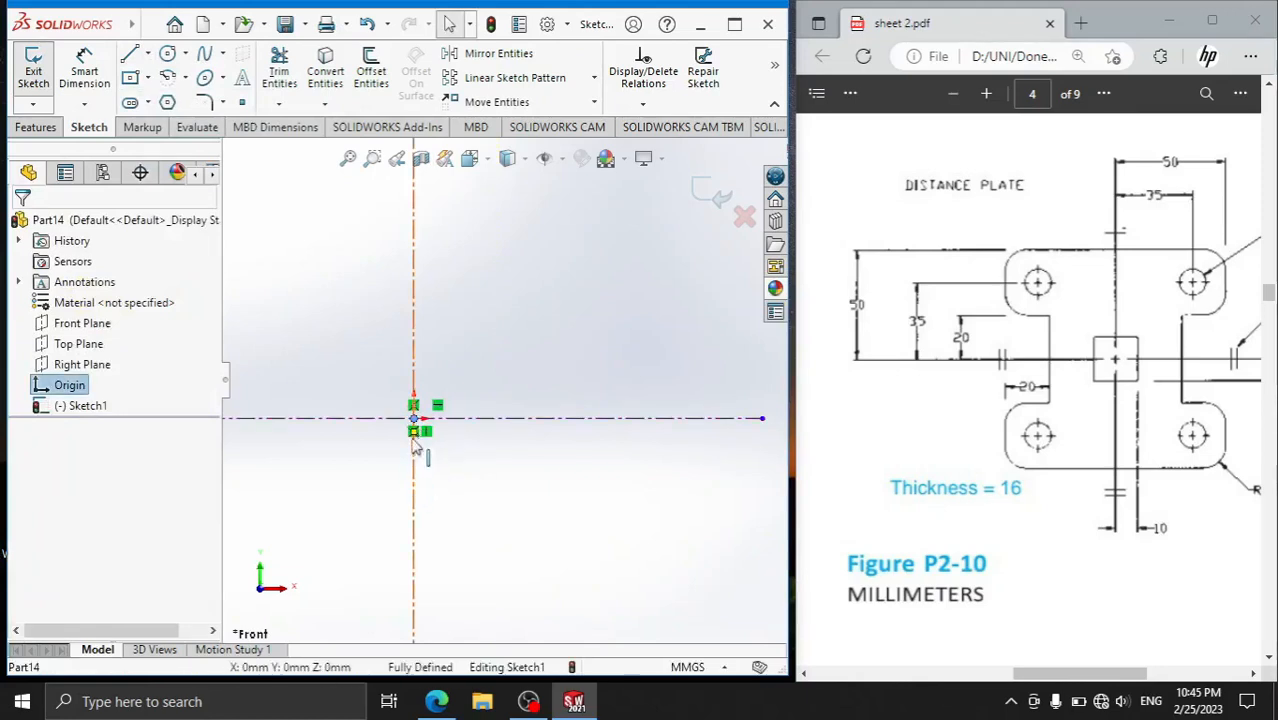
{"action": "scroll", "coordinate": [414, 438], "scroll_direction": "down", "scroll_amount": 2}
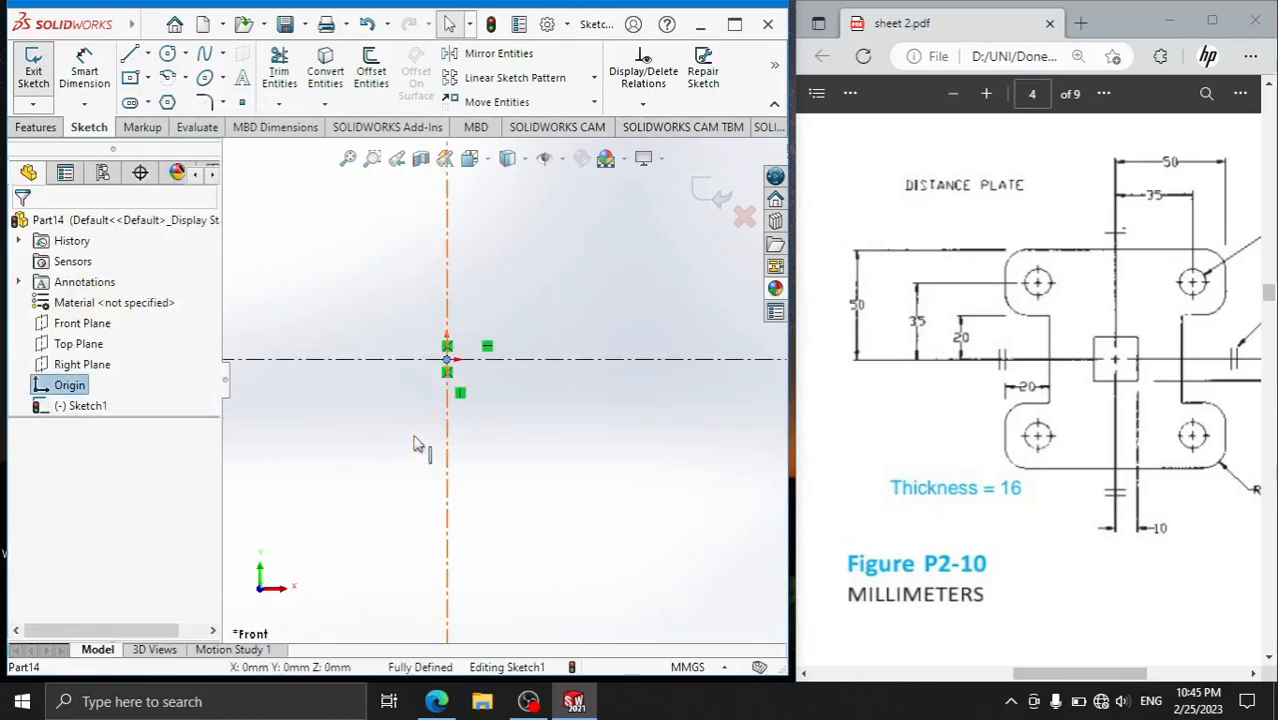
{"action": "left_click", "coordinate": [447, 394], "text": "ctrl"}
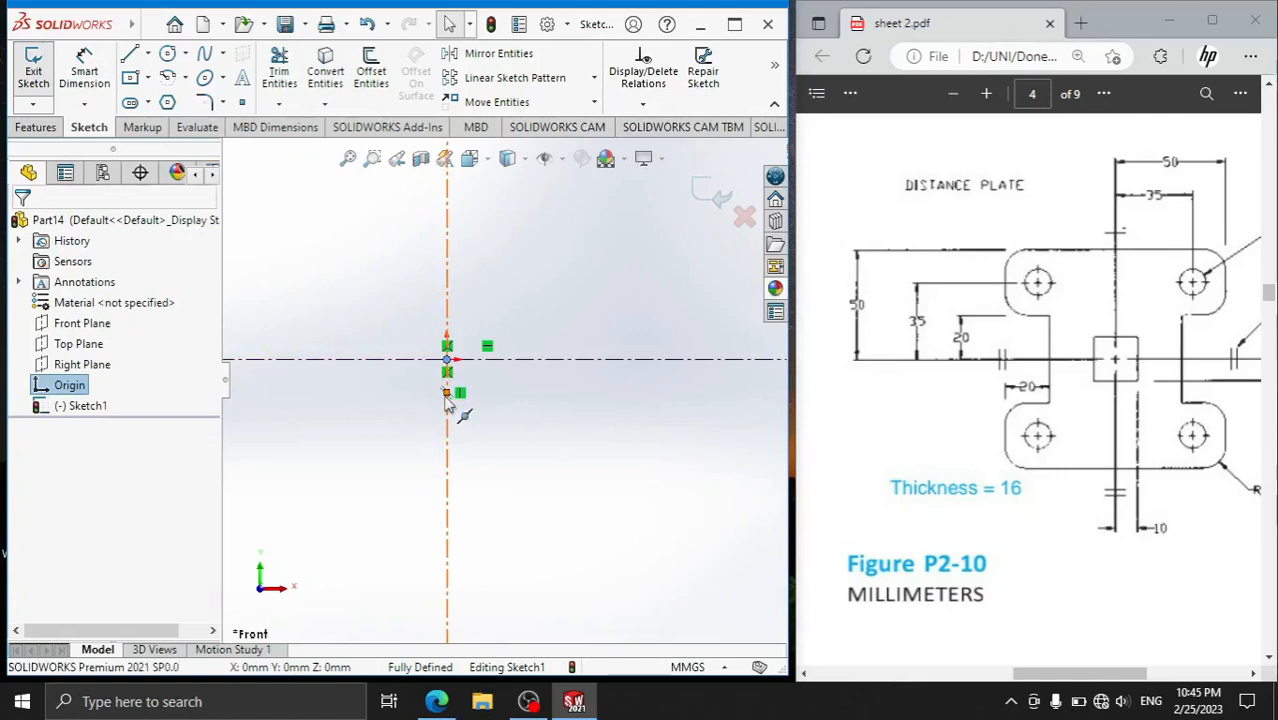
{"action": "left_click", "coordinate": [28, 463]}
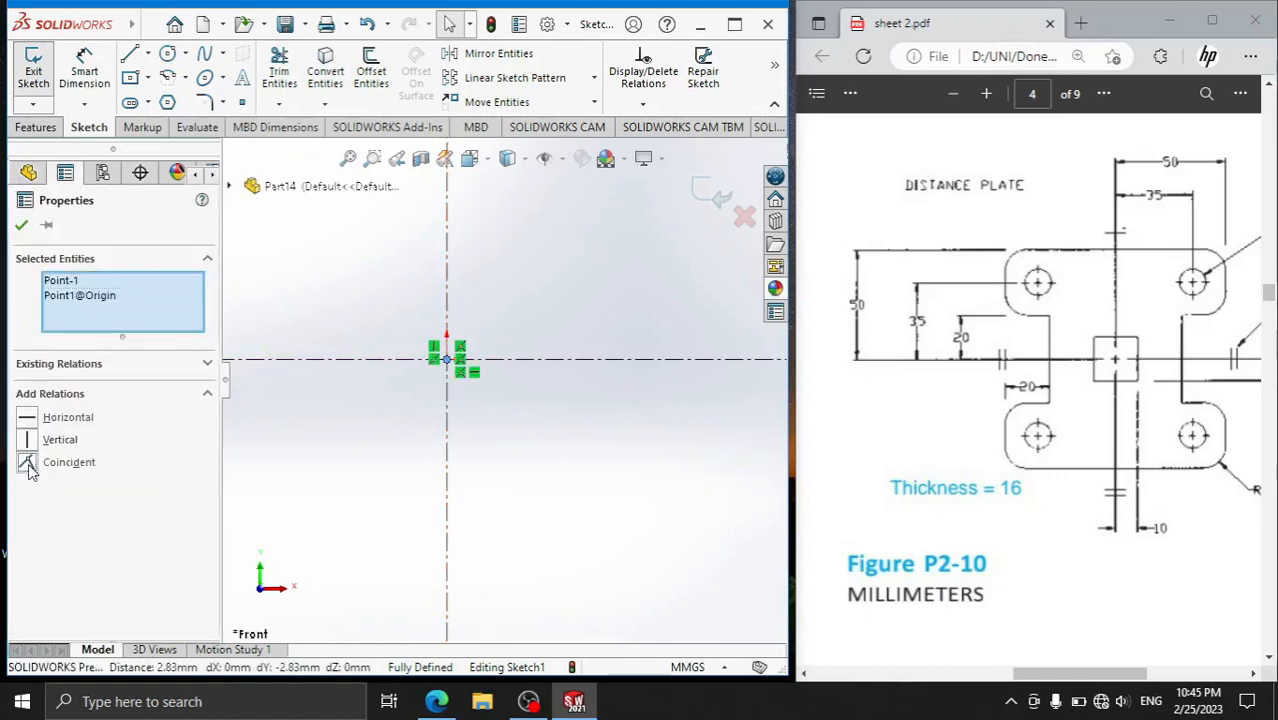
{"action": "key", "text": "f"}
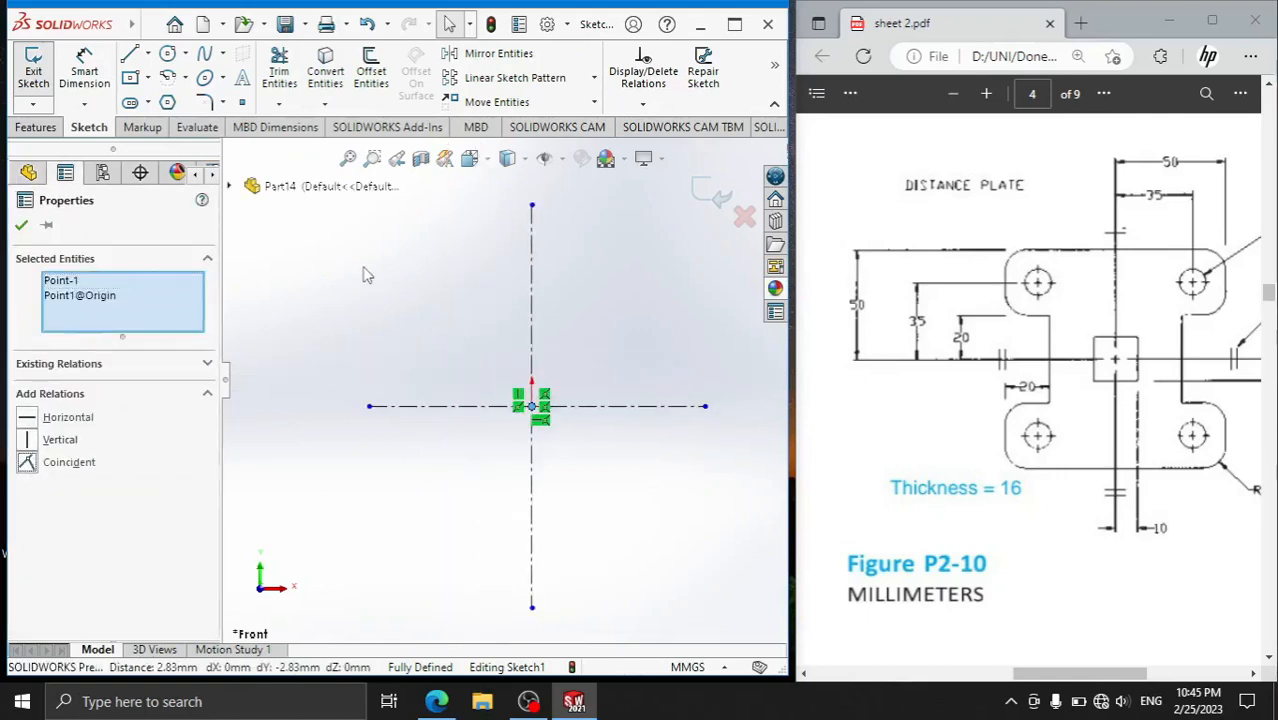
{"action": "left_click", "coordinate": [362, 274]}
- Sketch the central square's upper-left quarter with two lines between the centerlines, the vertical one about 15 mm long
{"action": "left_click", "coordinate": [129, 56]}
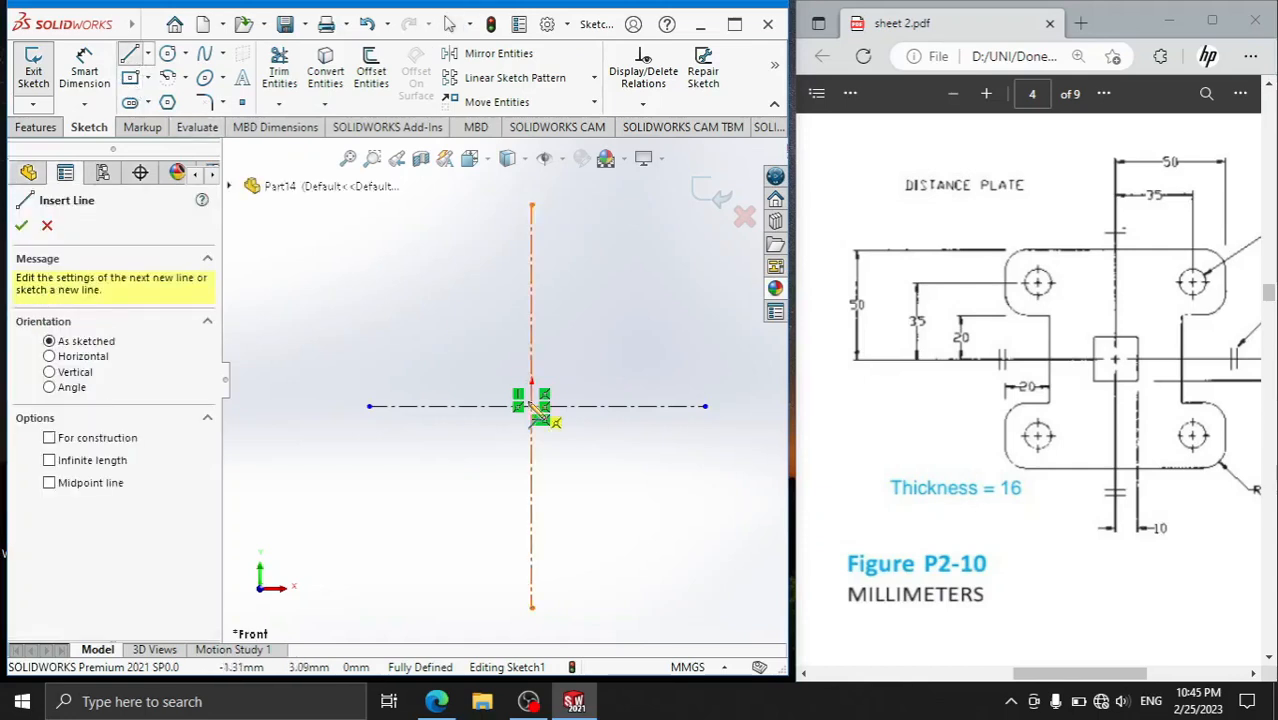
{"action": "left_click", "coordinate": [504, 407]}
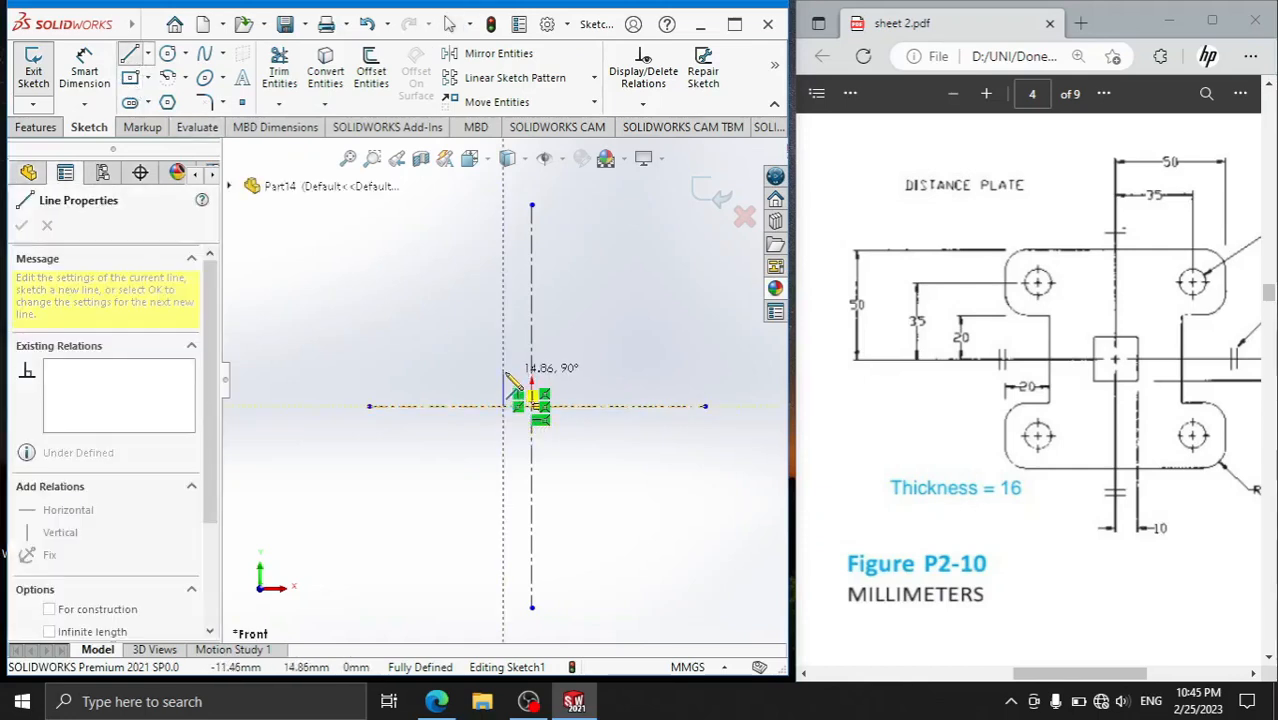
{"action": "left_click", "coordinate": [504, 372]}
{"action": "left_click", "coordinate": [532, 372]}
{"action": "right_click", "coordinate": [591, 320]}
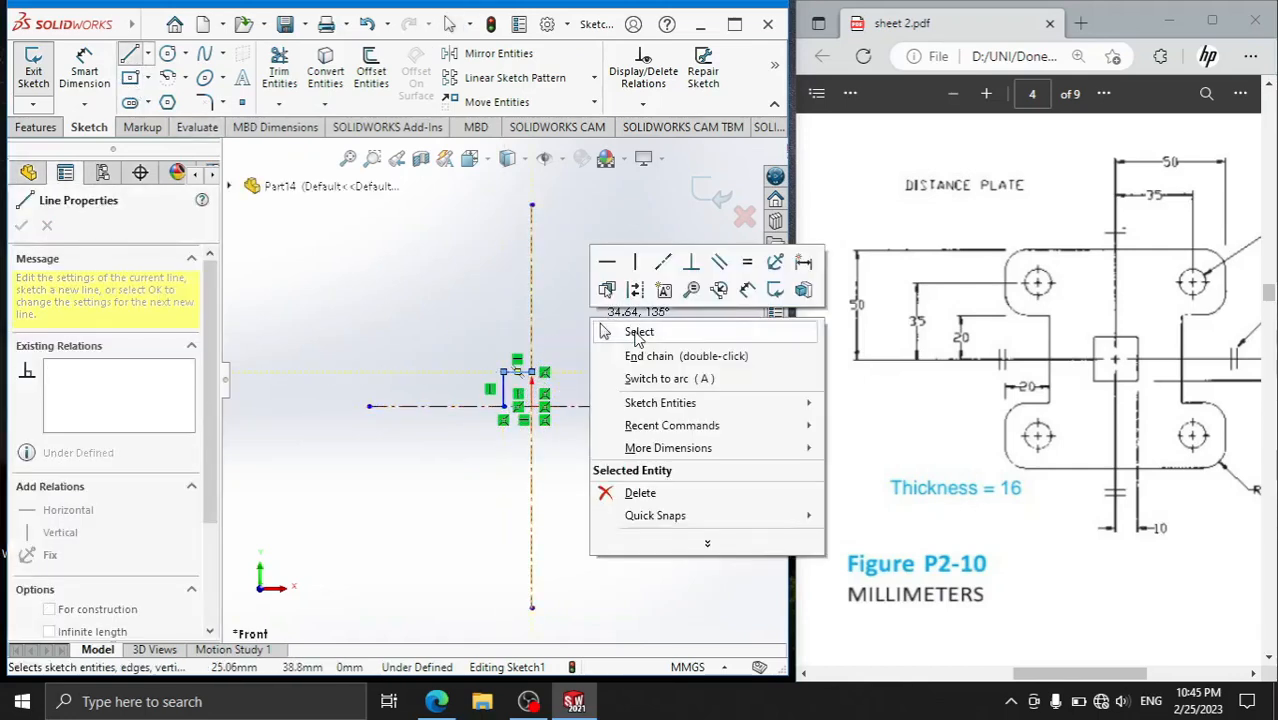
{"action": "left_click", "coordinate": [638, 332]}
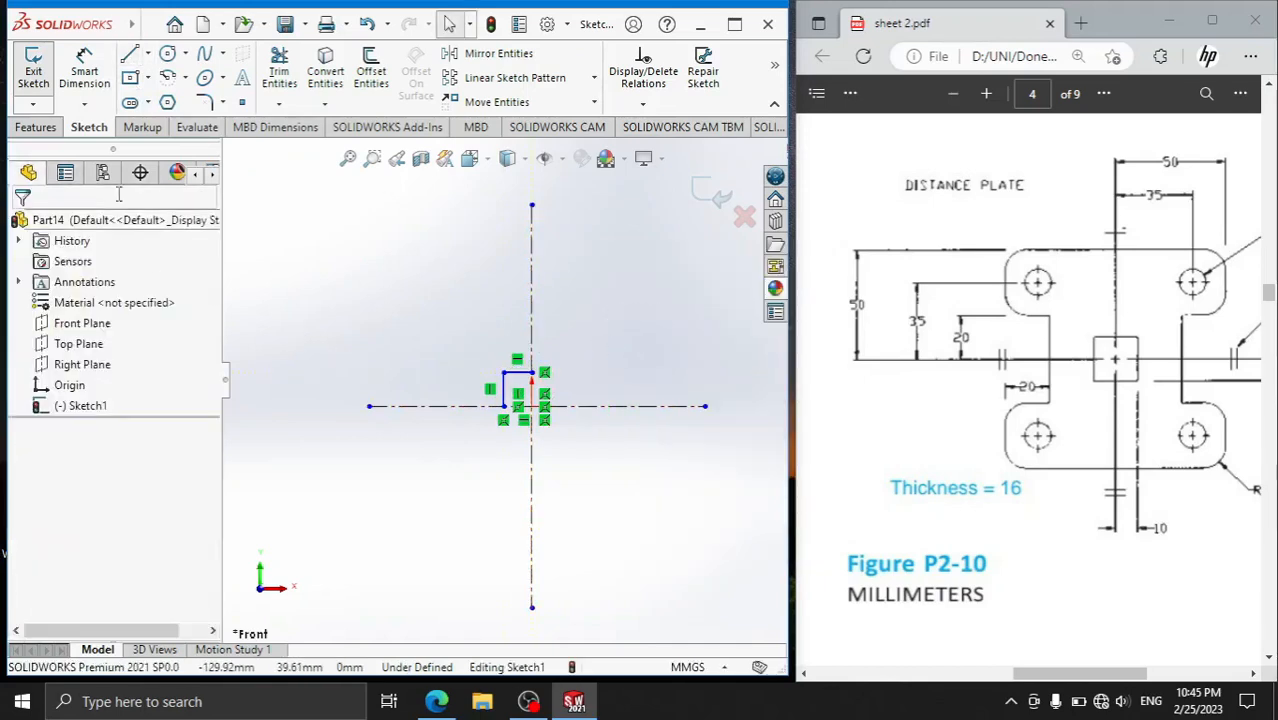
- Sketch the plate's stepped upper-left quarter outline from the horizontal to the vertical centerline, with a top edge about 71 mm long
{"action": "left_click", "coordinate": [129, 53]}
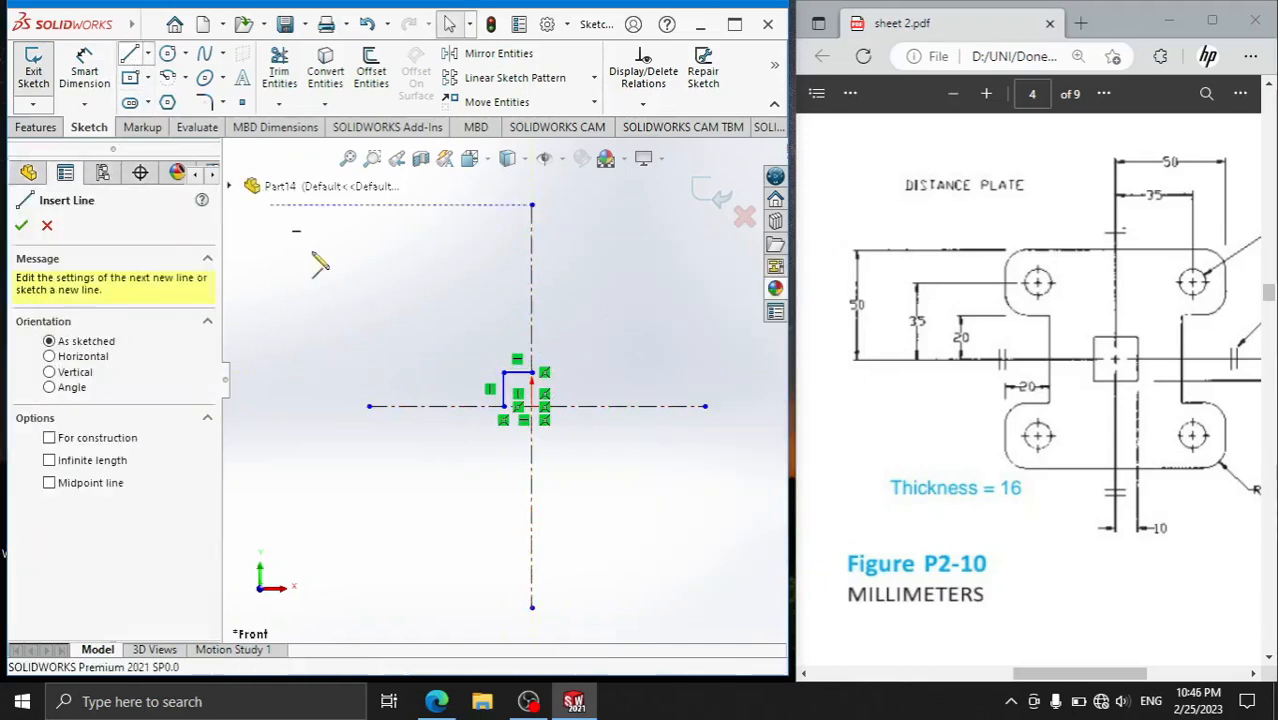
{"action": "left_click", "coordinate": [422, 406]}
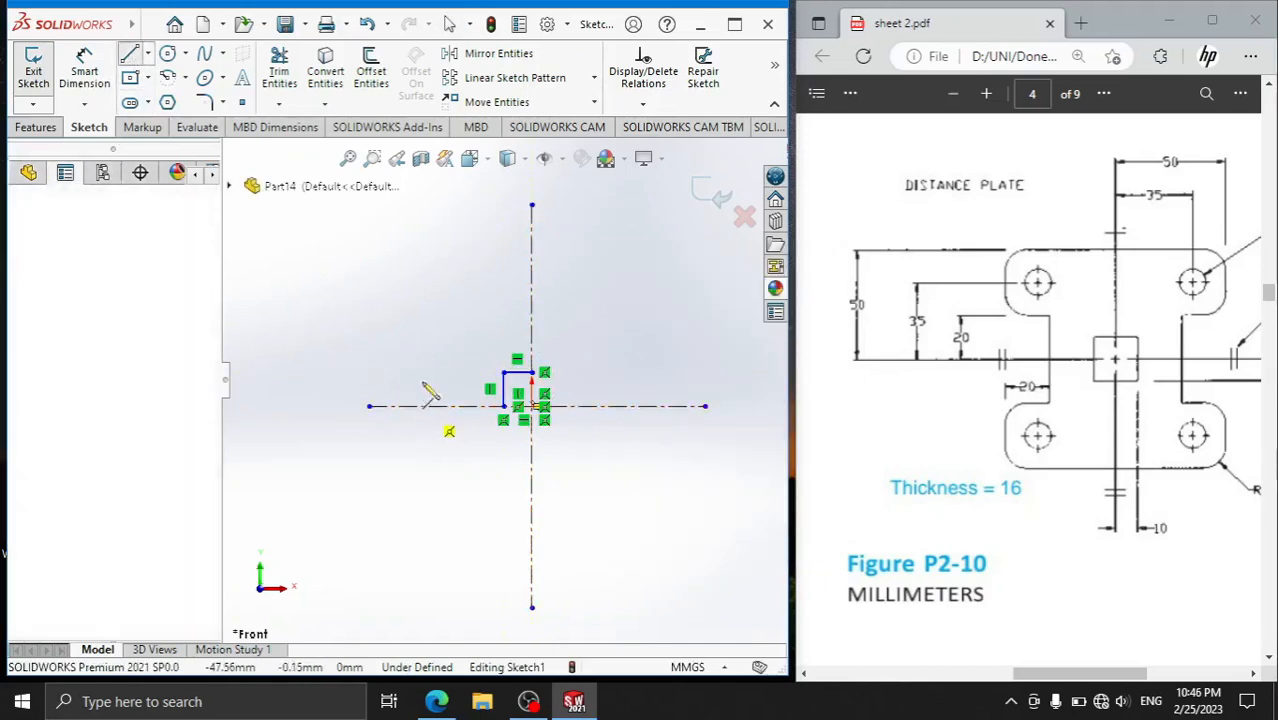
{"action": "left_click", "coordinate": [370, 339]}
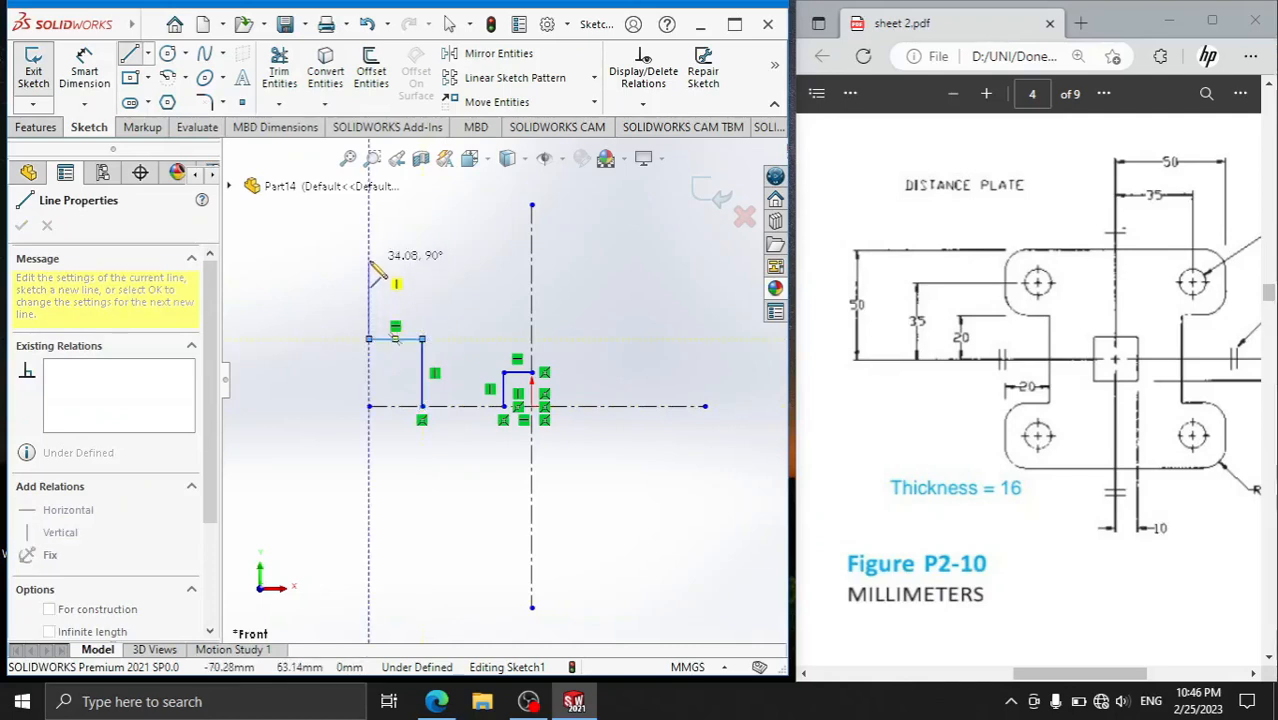
{"action": "left_click", "coordinate": [369, 260]}
{"action": "left_click", "coordinate": [532, 261]}
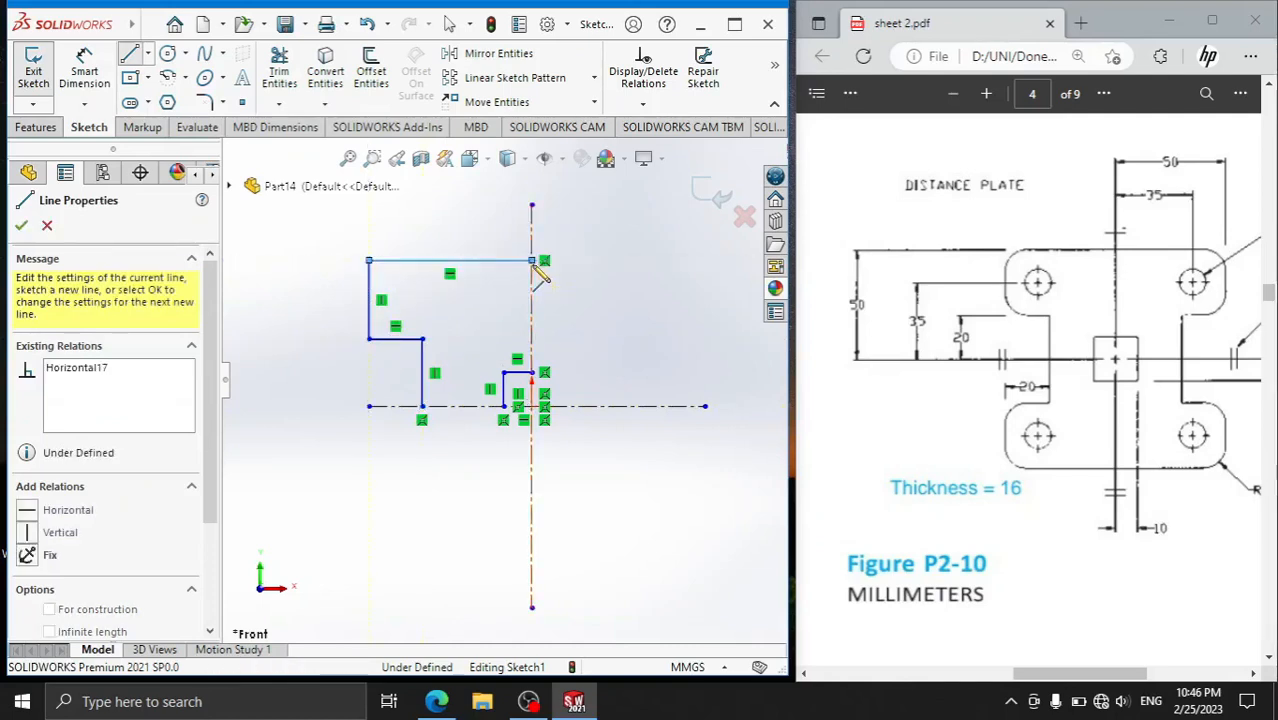
{"action": "right_click", "coordinate": [592, 225]}
{"action": "left_click", "coordinate": [645, 243]}
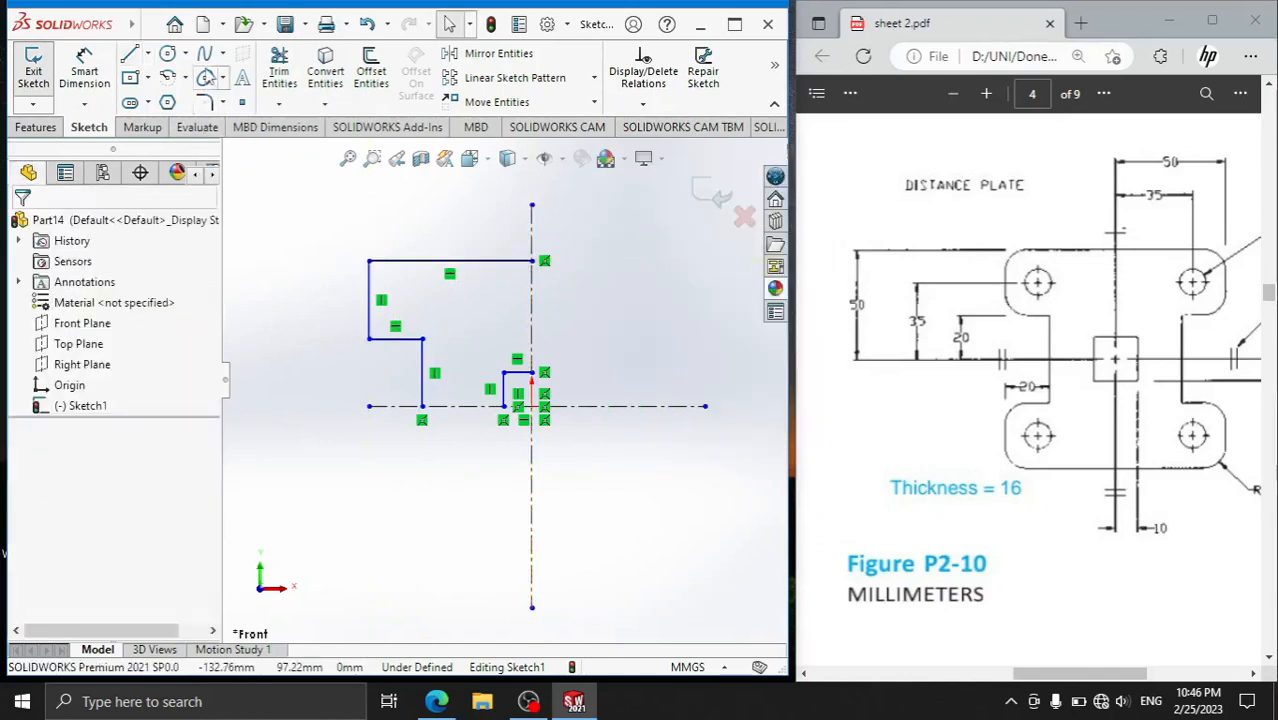
- Sketch a hole circle inside the upper-left corner of the plate outline
{"action": "left_click", "coordinate": [167, 53]}
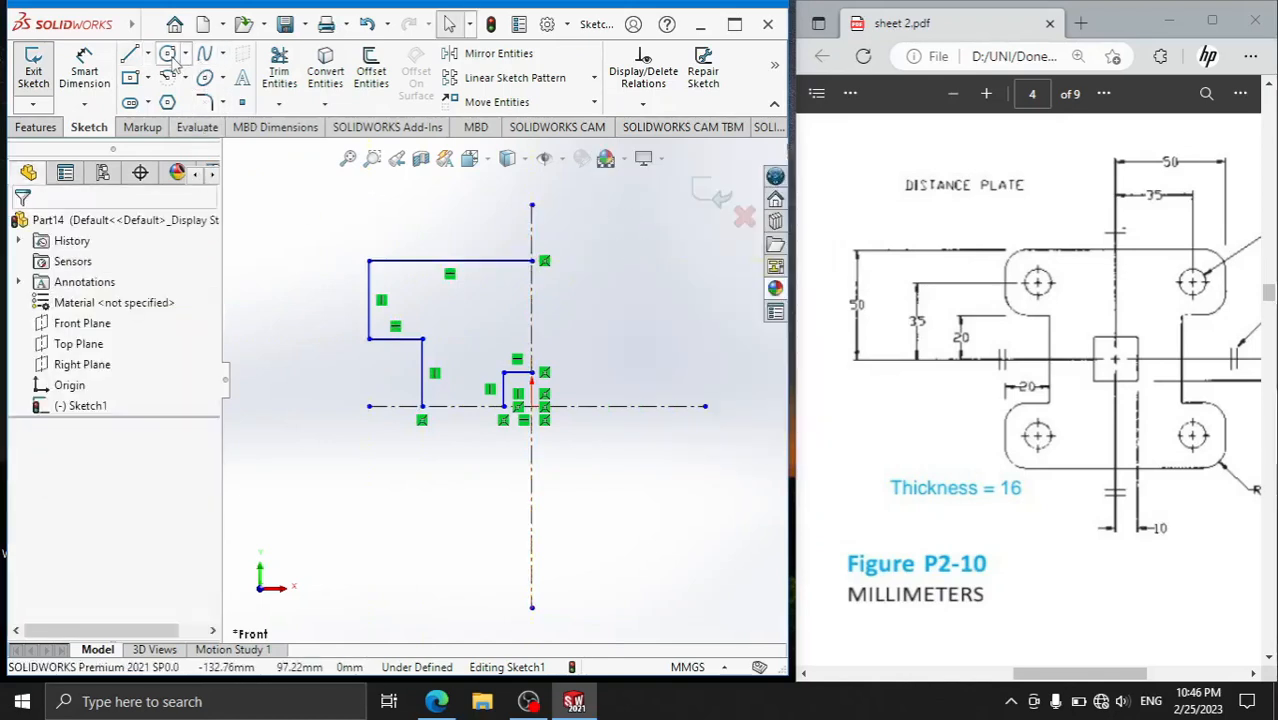
{"action": "left_click", "coordinate": [398, 292]}
{"action": "left_click", "coordinate": [410, 284]}
{"action": "right_click", "coordinate": [380, 158]}
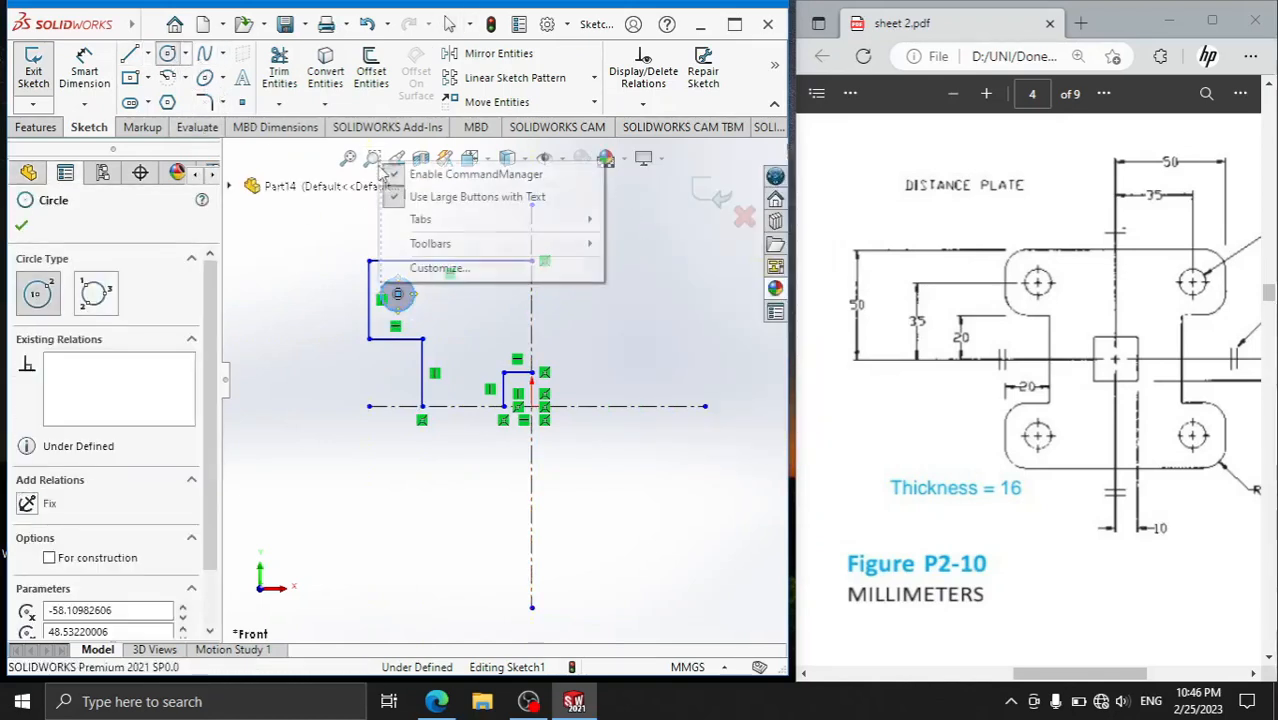
{"action": "right_click", "coordinate": [324, 233]}
{"action": "left_click", "coordinate": [374, 248]}
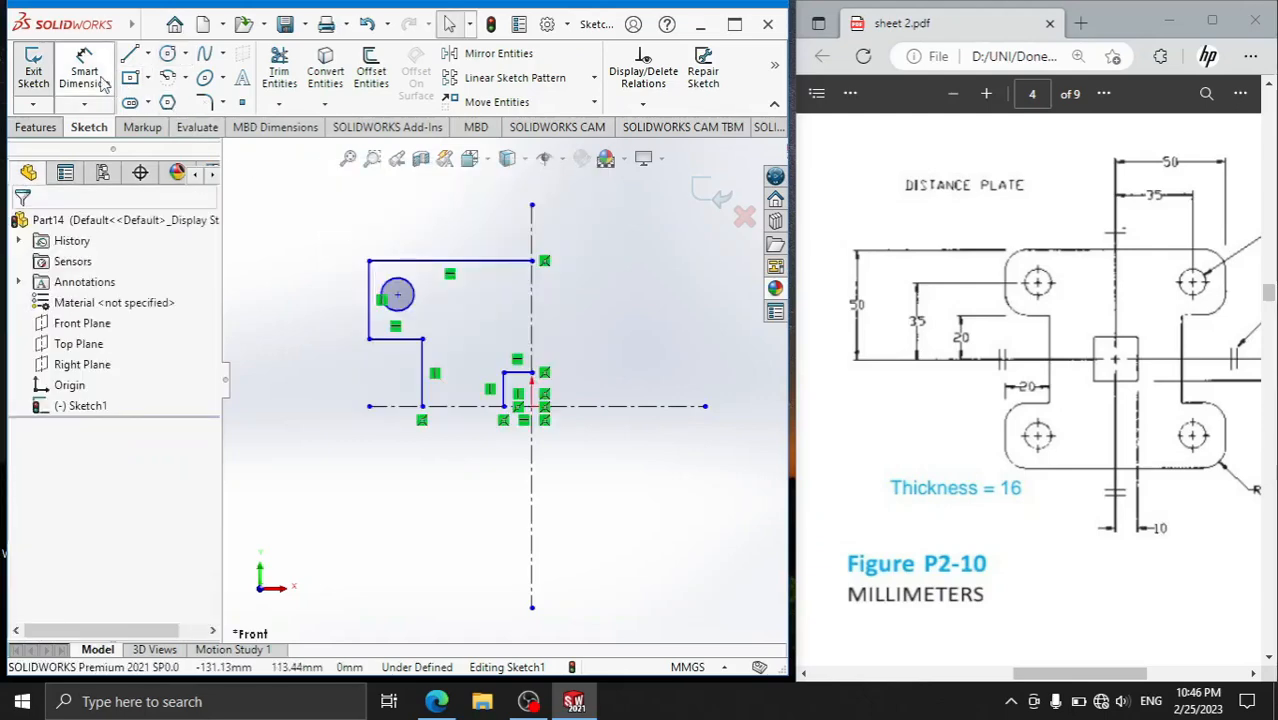
- Position the outline's short horizontal step edge 20 mm above the horizontal centerline with a dimension
{"action": "left_click", "coordinate": [399, 345]}
{"action": "left_click", "coordinate": [385, 406]}
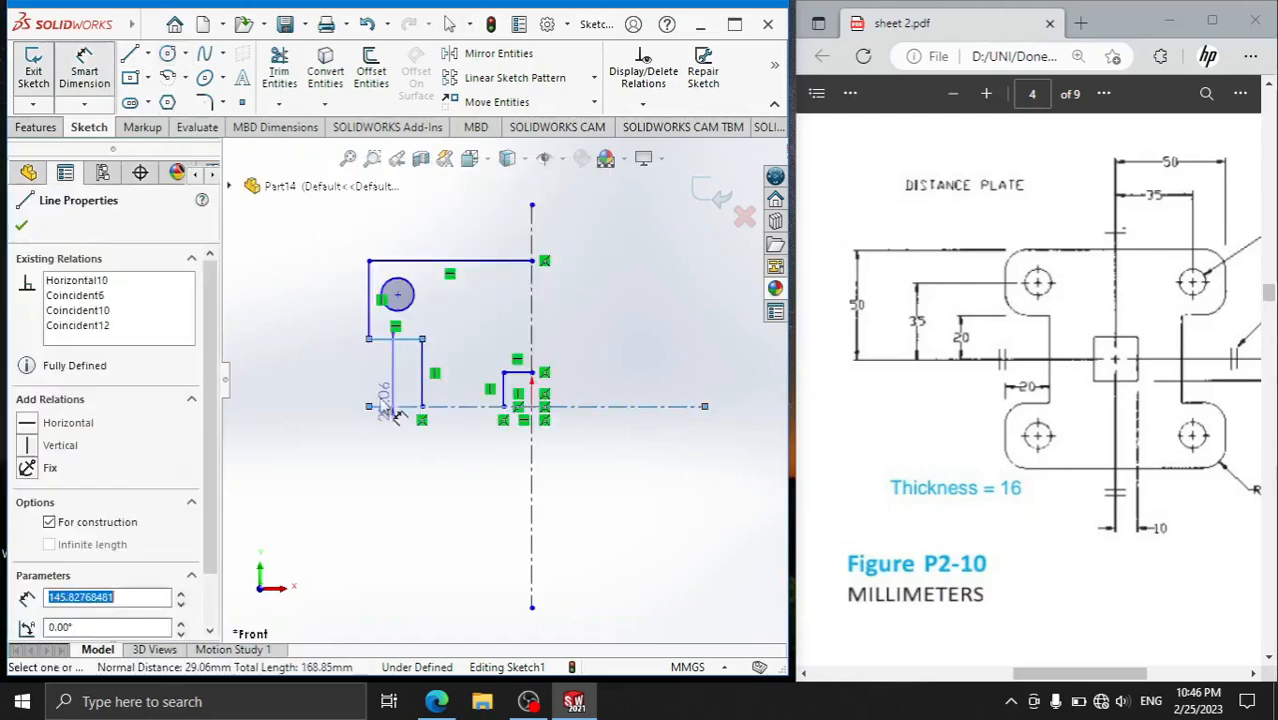
{"action": "left_click", "coordinate": [320, 388]}
{"action": "type", "text": "20"}
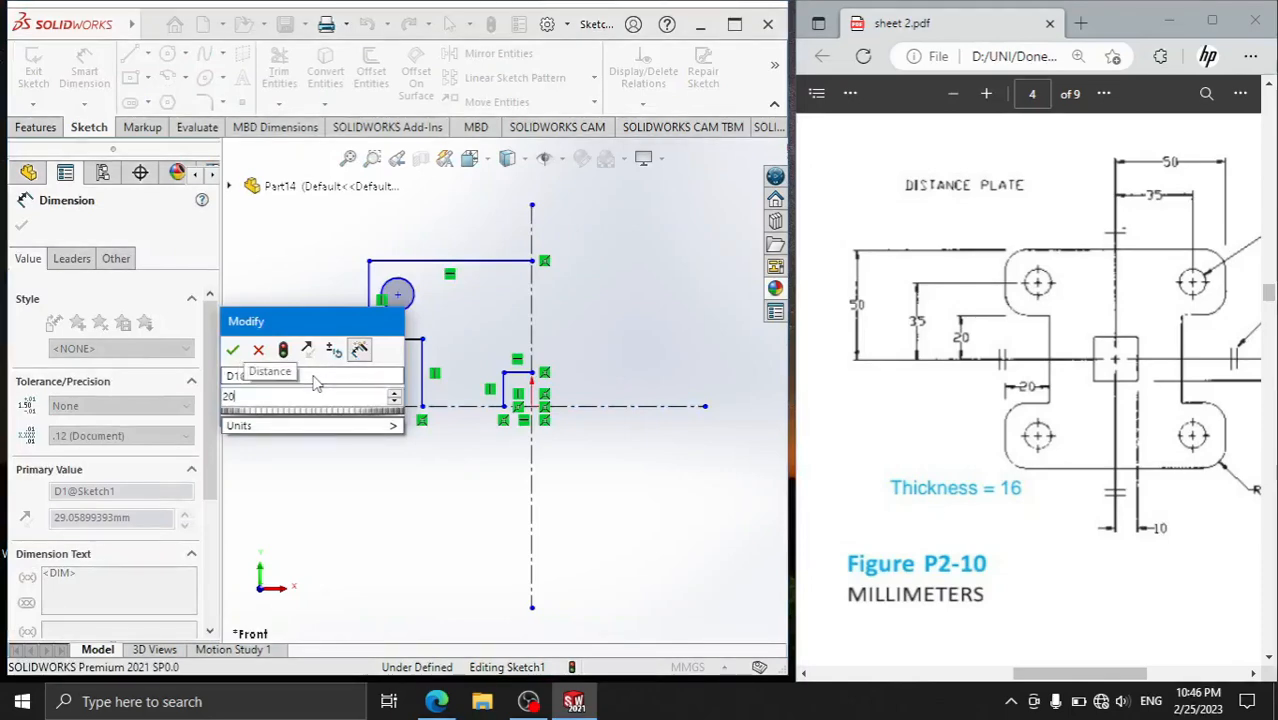
{"action": "key", "text": "Return"}
- Position the hole circle's center 30 mm above the horizontal centerline with a dimension
{"action": "left_click", "coordinate": [398, 294]}
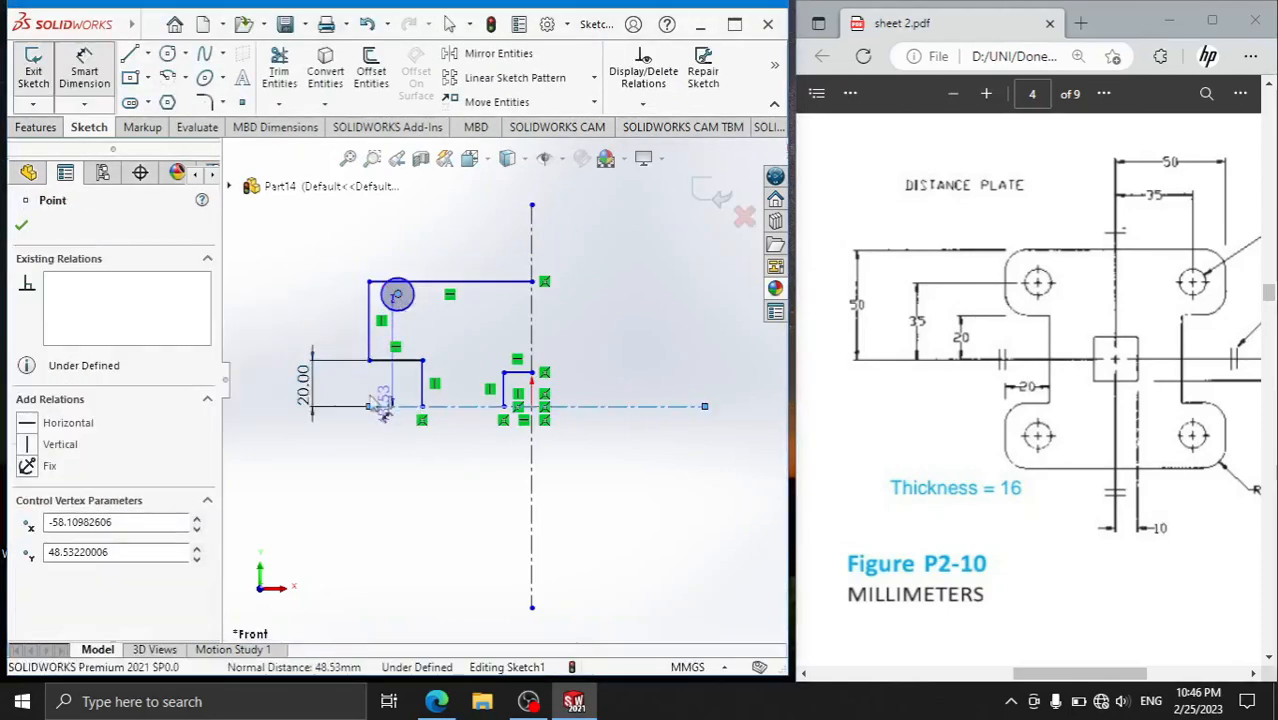
{"action": "left_click", "coordinate": [385, 406]}
{"action": "left_click", "coordinate": [268, 351]}
{"action": "type", "text": "30"}
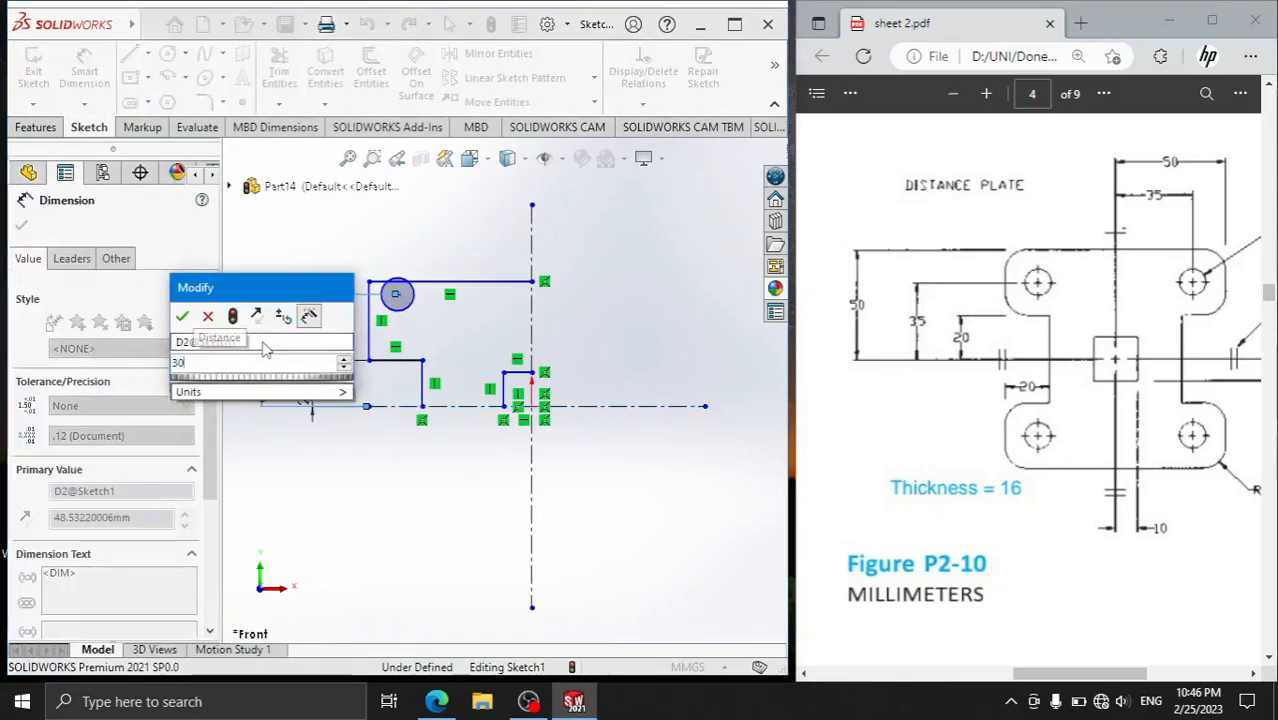
{"action": "key", "text": "Return"}
- Position the outline's long top edge 50 mm above the horizontal centerline with a dimension
{"action": "left_click", "coordinate": [412, 283]}
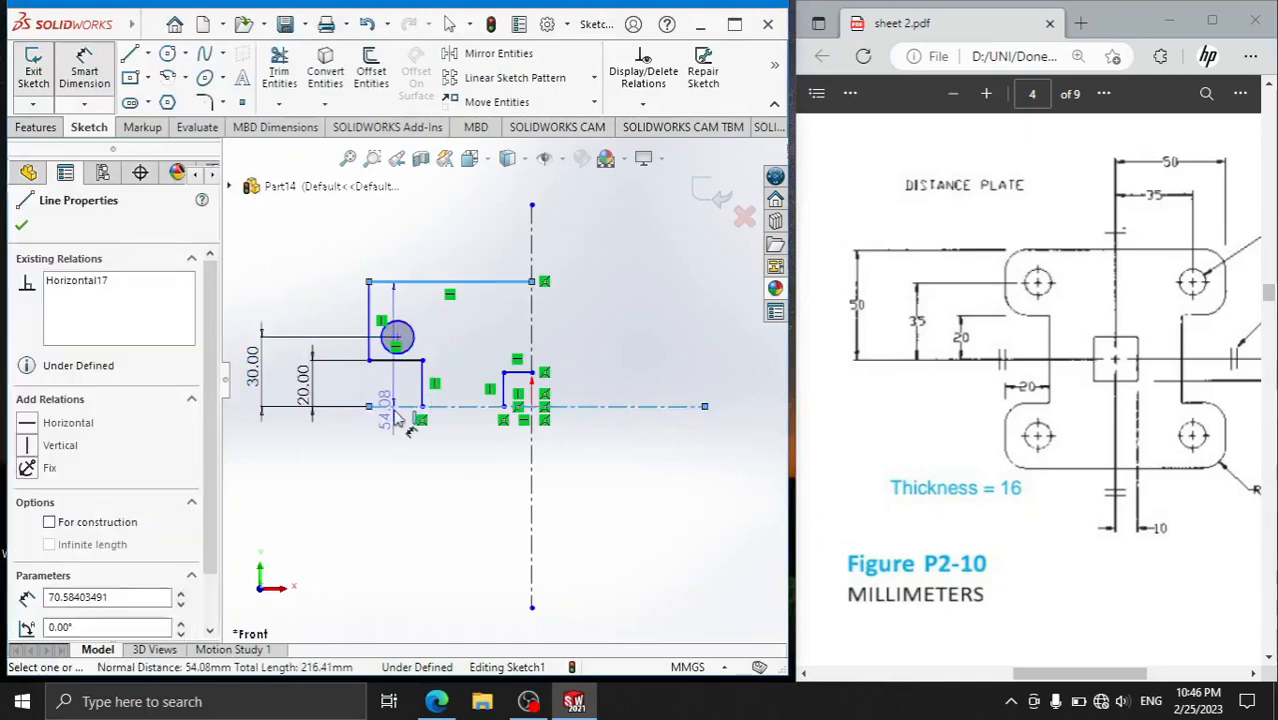
{"action": "left_click", "coordinate": [388, 406]}
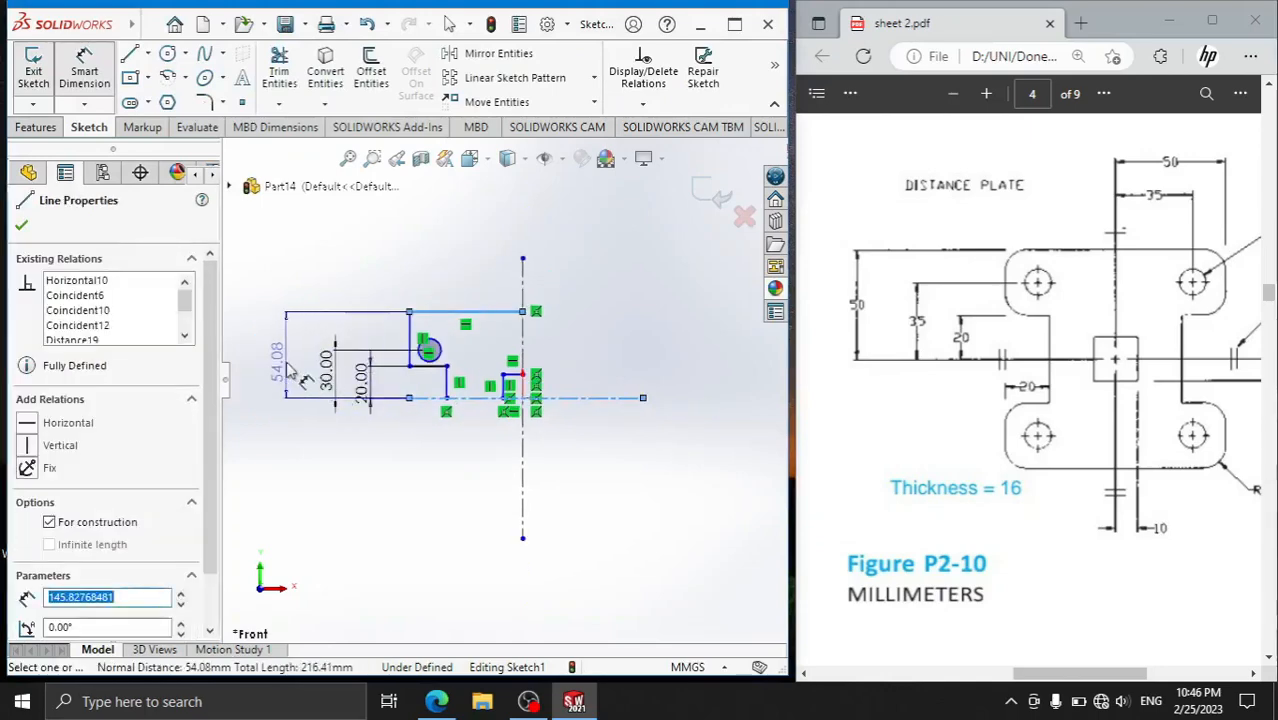
{"action": "left_click", "coordinate": [272, 368]}
{"action": "type", "text": "50"}
{"action": "key", "text": "Return"}
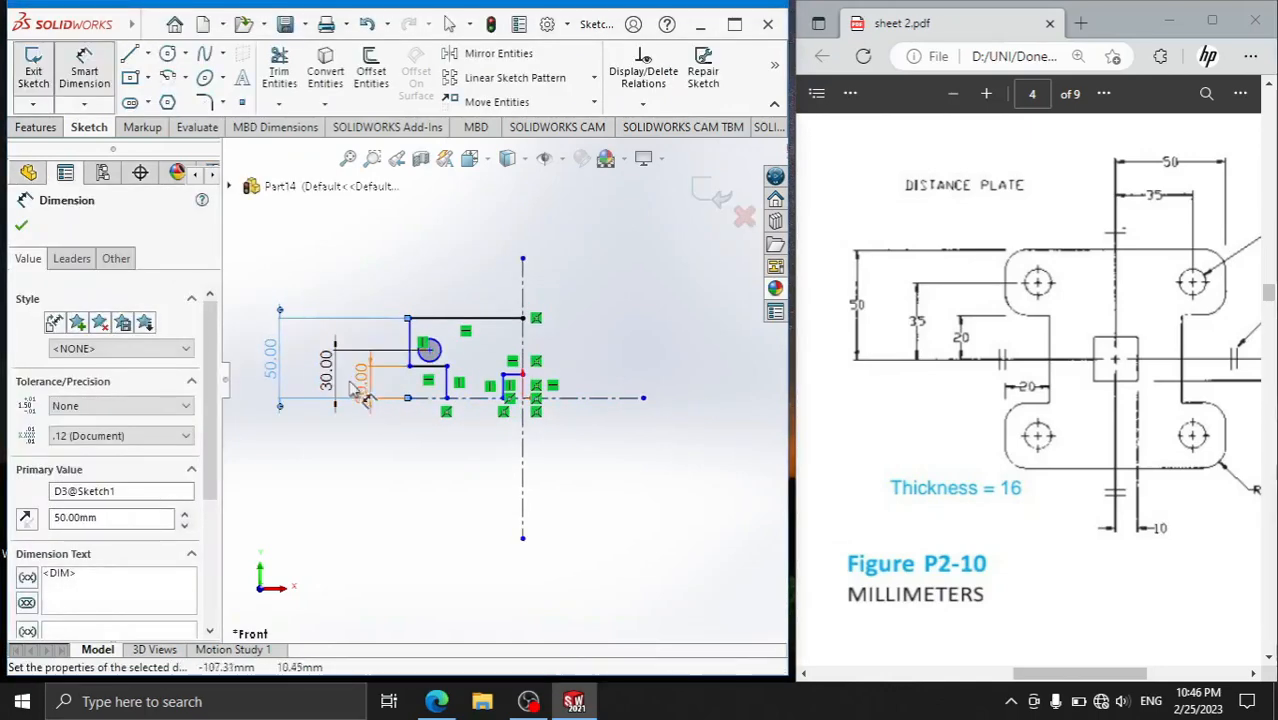
- Set the vertical distance of the hole's center from the horizontal centerline to 35 mm
{"action": "double_click", "coordinate": [333, 374]}
{"action": "type", "text": "35"}
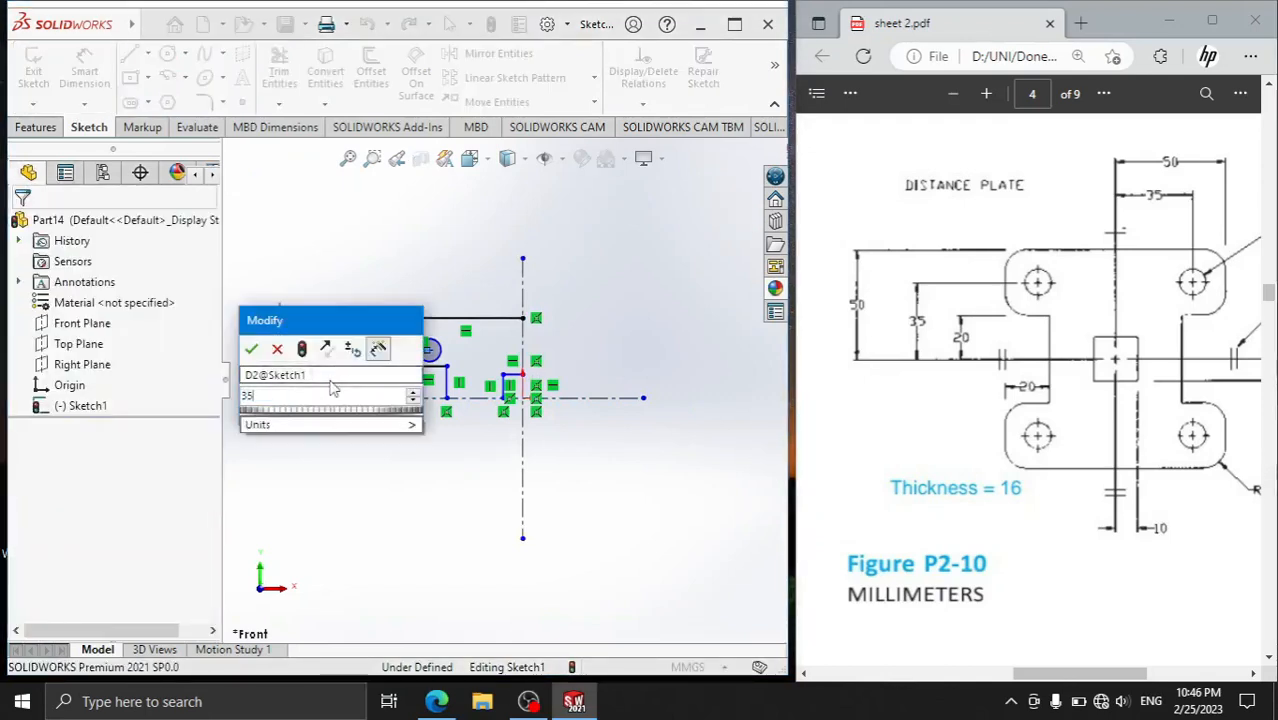
{"action": "key", "text": "Return"}
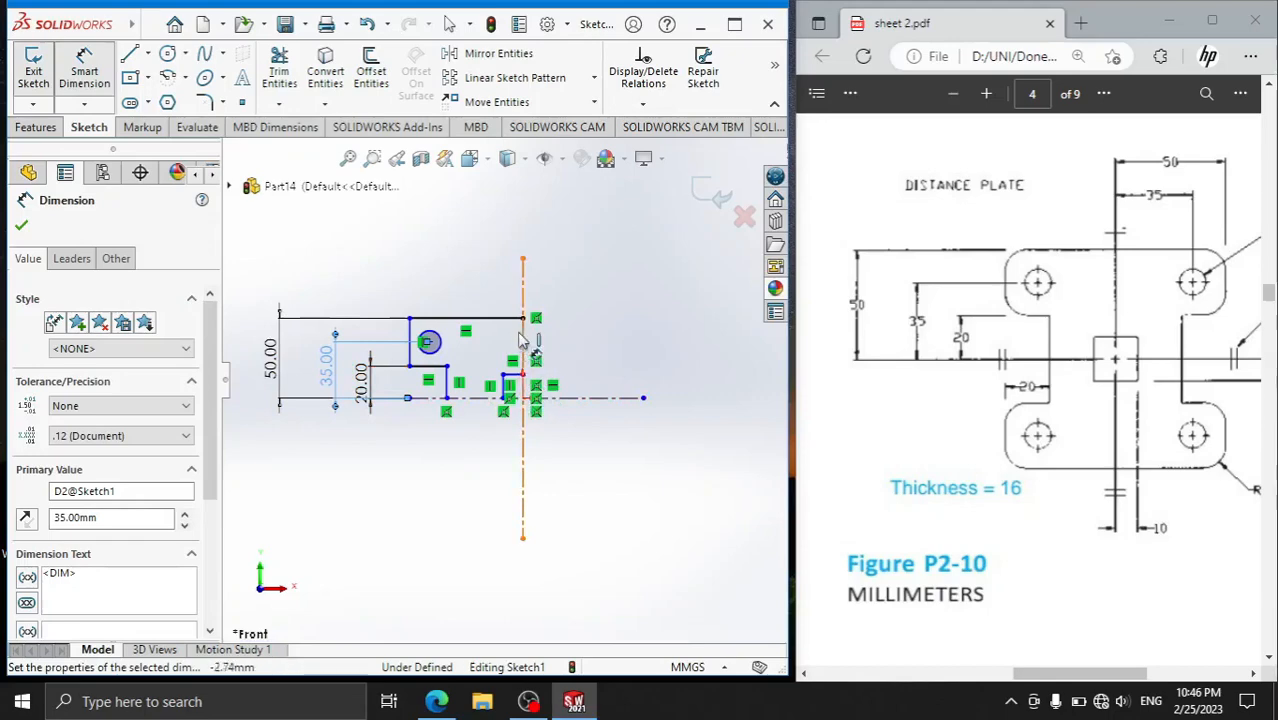
- Position the outline's outer vertical edge 50 mm from the vertical centerline with a dimension
{"action": "left_click", "coordinate": [522, 340]}
{"action": "left_click", "coordinate": [409, 342]}
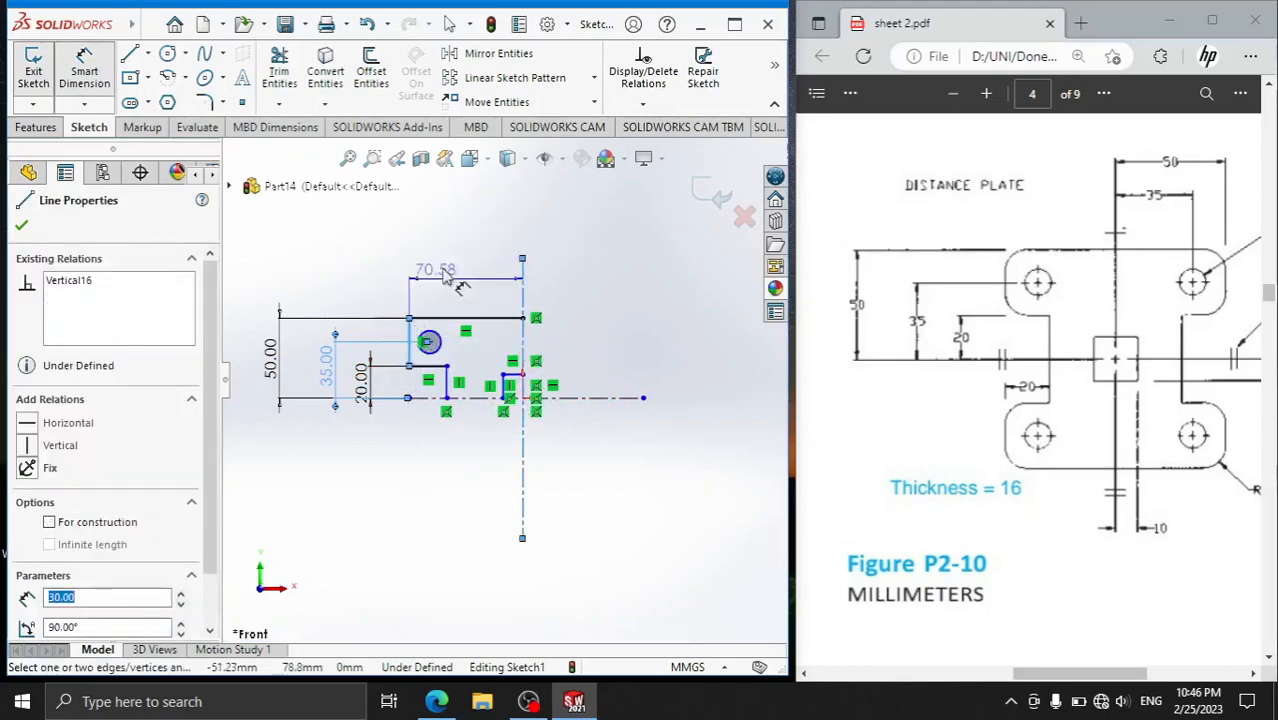
{"action": "left_click", "coordinate": [475, 238]}
{"action": "type", "text": "50"}
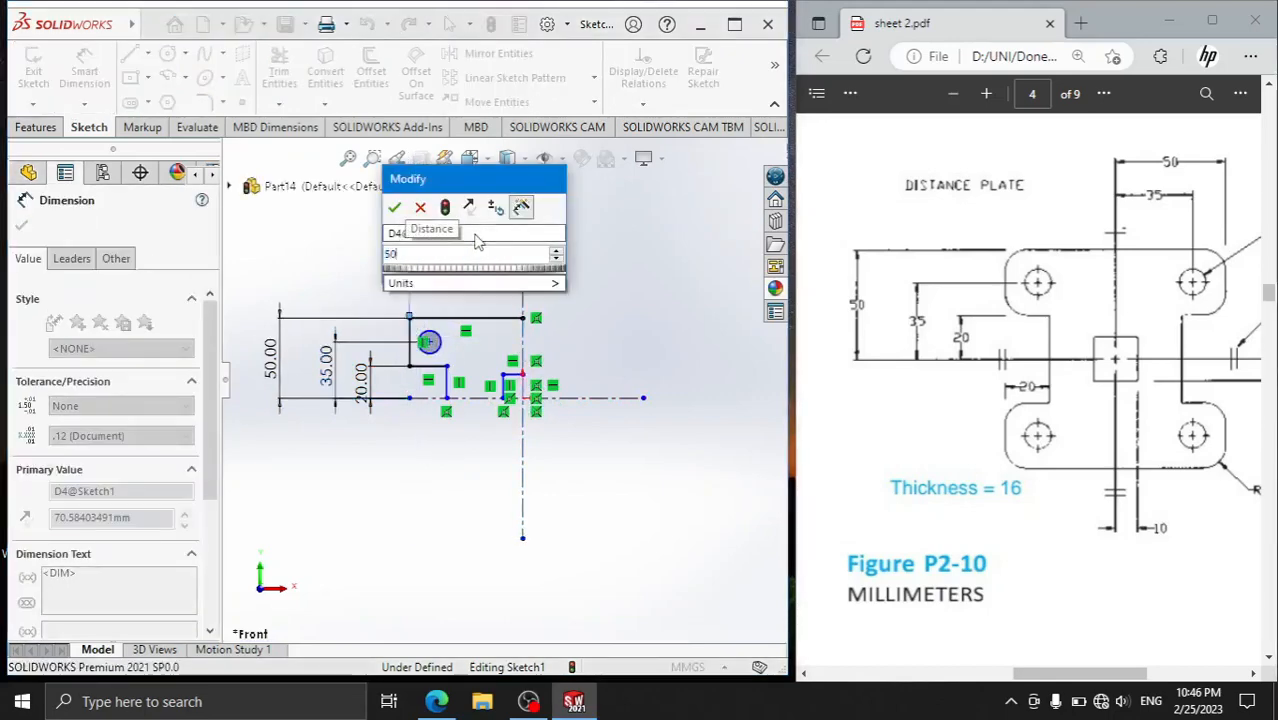
{"action": "key", "text": "Return"}
- Position the hole circle's center 35 mm from the vertical centerline with a dimension
{"action": "scroll", "coordinate": [428, 345], "scroll_direction": "down", "scroll_amount": 3}
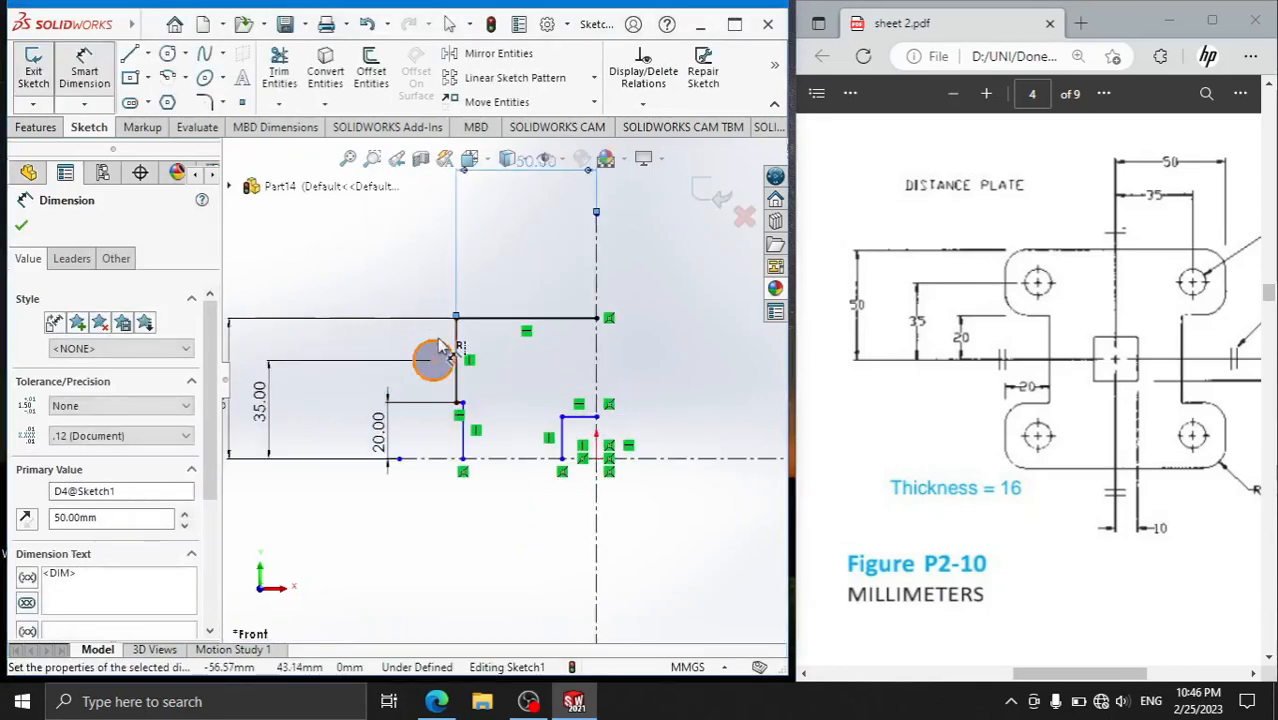
{"action": "left_click", "coordinate": [432, 360]}
{"action": "left_click", "coordinate": [596, 366]}
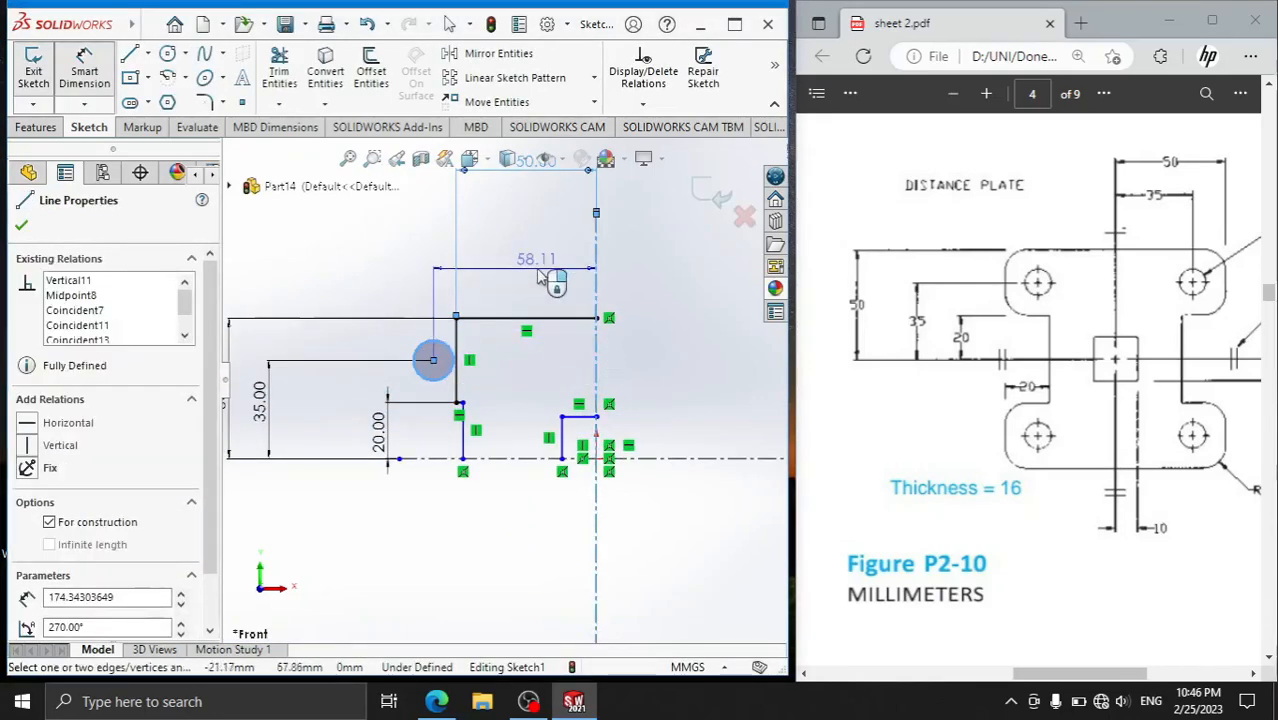
{"action": "left_click", "coordinate": [540, 275]}
{"action": "type", "text": "35"}
{"action": "key", "text": "Return"}
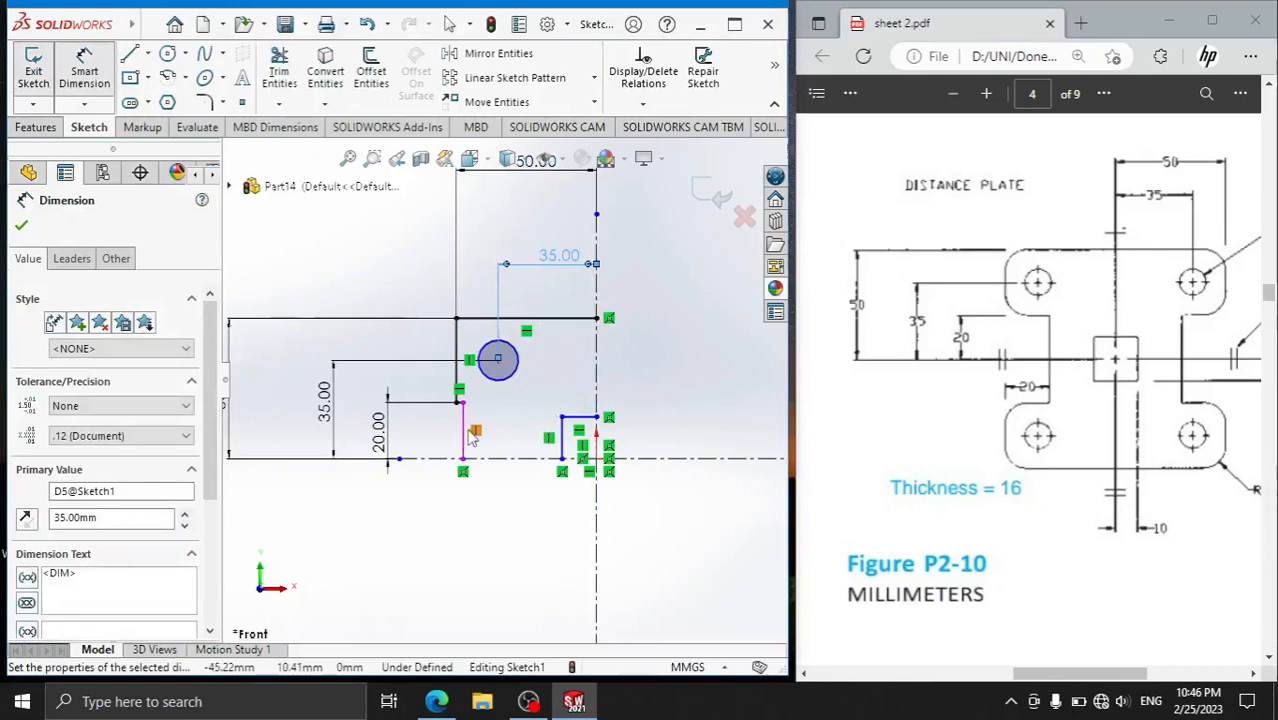
- Dimension the short horizontal step edge to a length of 20 mm
{"action": "scroll", "coordinate": [525, 385], "scroll_direction": "down", "scroll_amount": 6}
{"action": "left_click", "coordinate": [517, 369]}
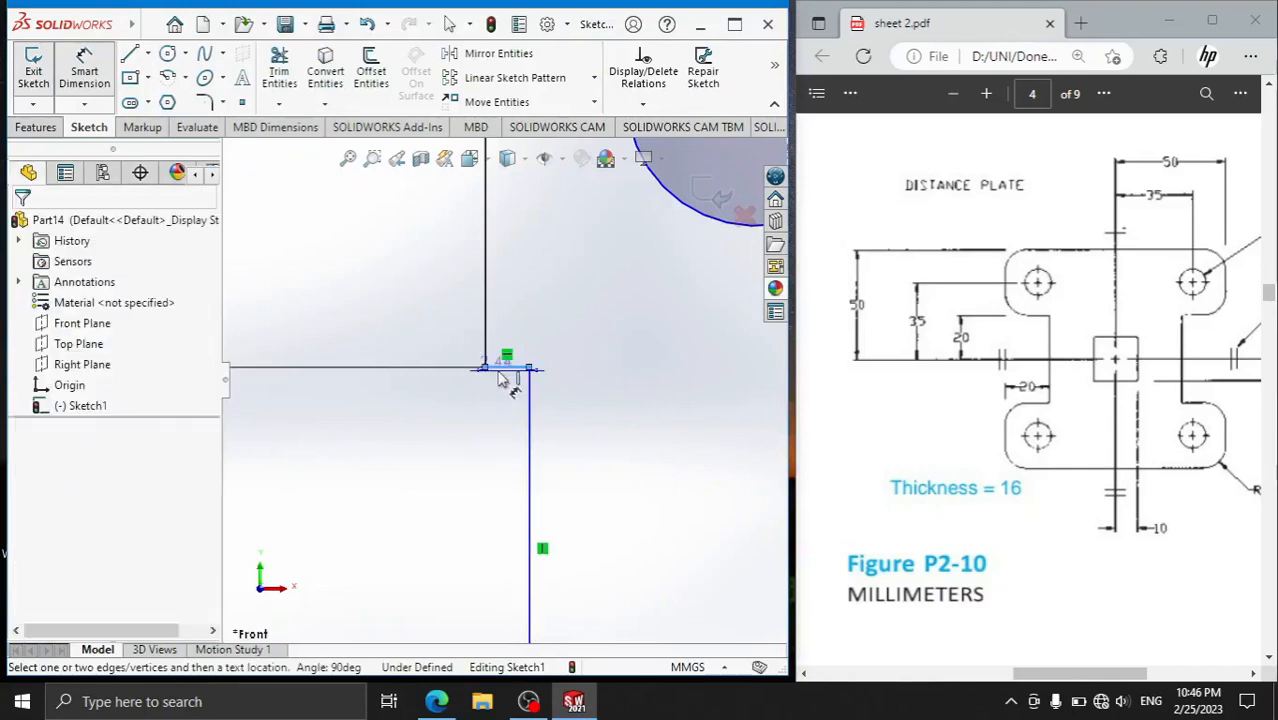
{"action": "left_click", "coordinate": [507, 451]}
{"action": "type", "text": "20"}
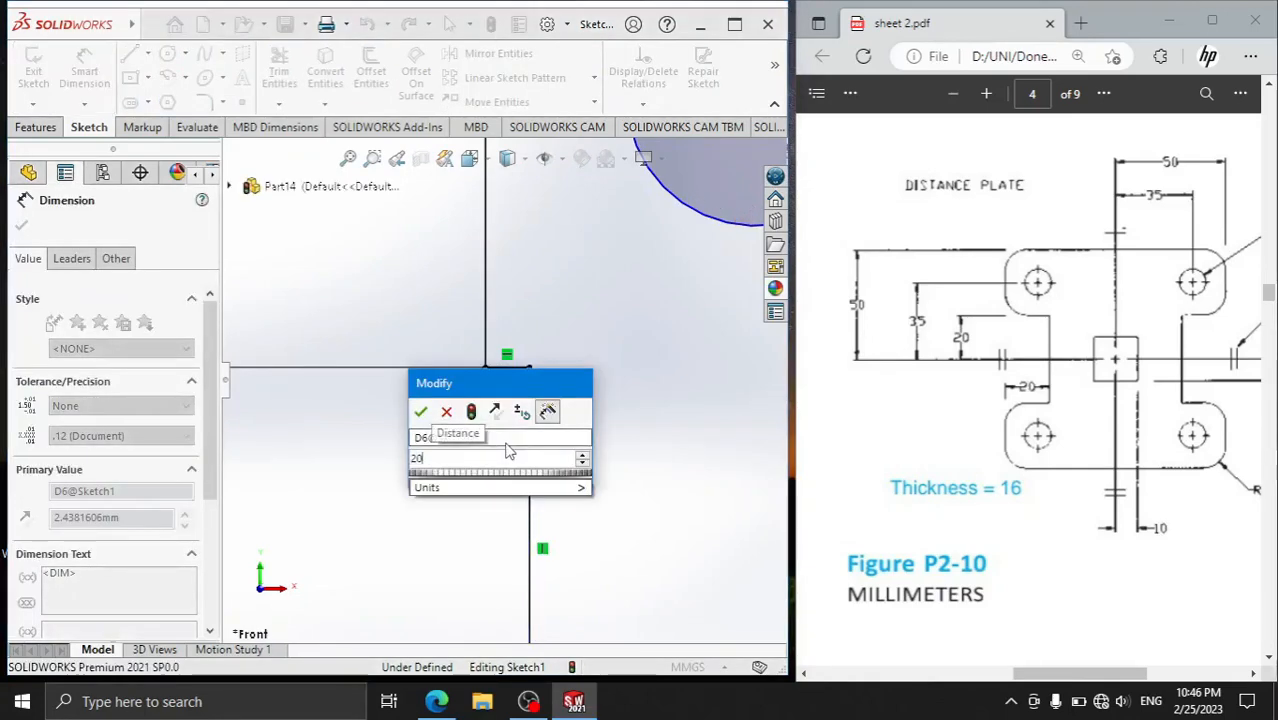
{"action": "key", "text": "Return"}
- Round both outer corners of the plate outline beside the hole with 10 mm sketch fillets, following the R10 callout in the drawing
{"action": "scroll", "coordinate": [571, 457], "scroll_direction": "up", "scroll_amount": 3}
{"action": "scroll", "coordinate": [640, 430], "scroll_direction": "up", "scroll_amount": 1}
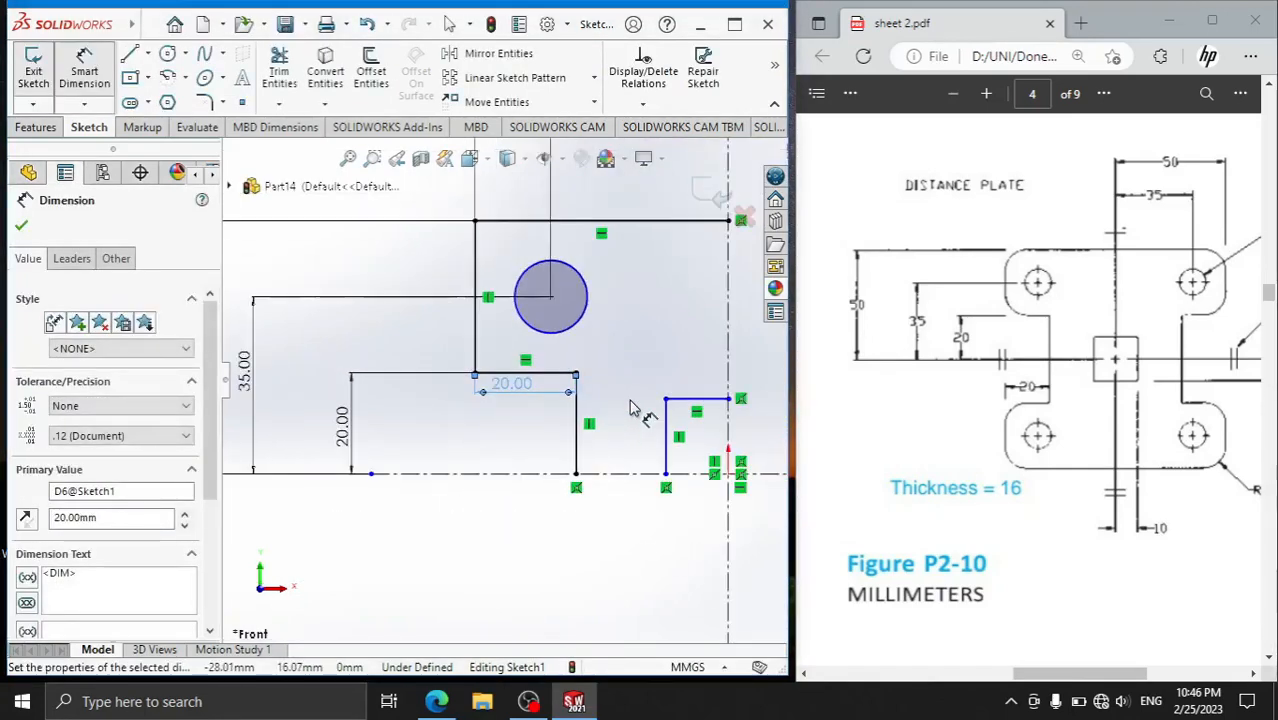
{"action": "scroll", "coordinate": [1162, 482], "scroll_direction": "up", "scroll_amount": 1}
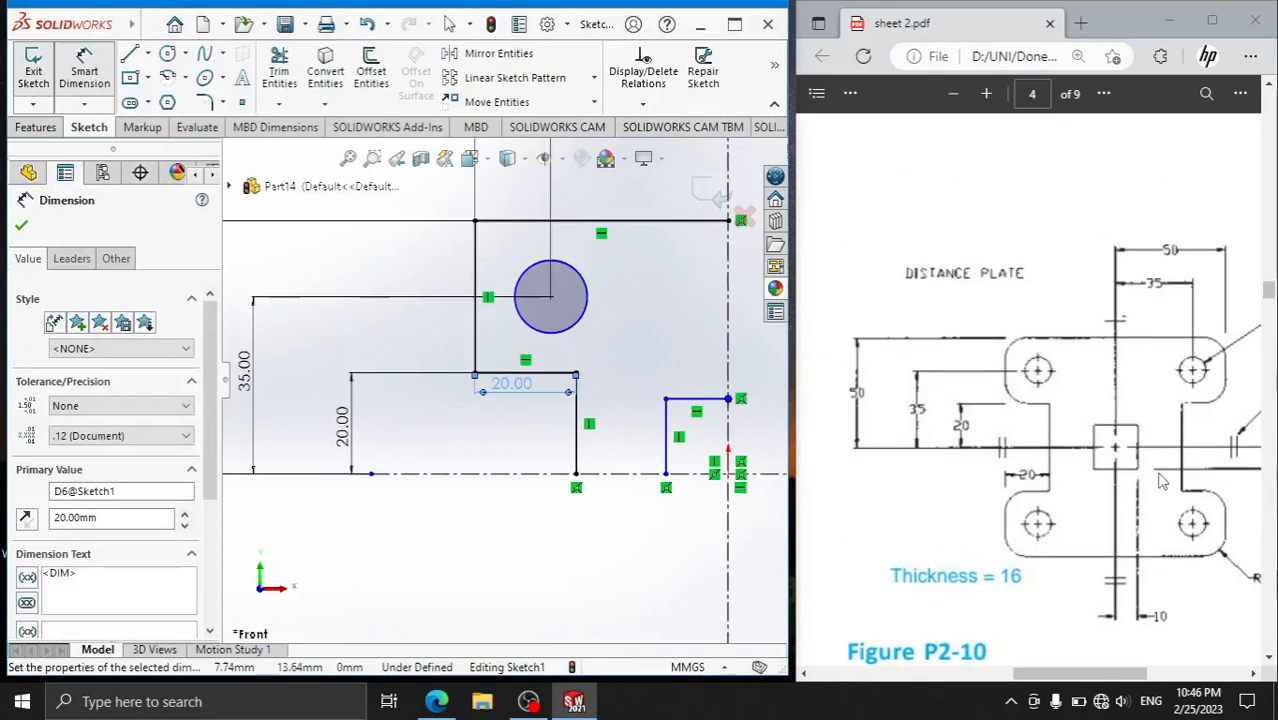
{"action": "left_click_drag", "start_coordinate": [1036, 670], "coordinate": [1117, 669]}
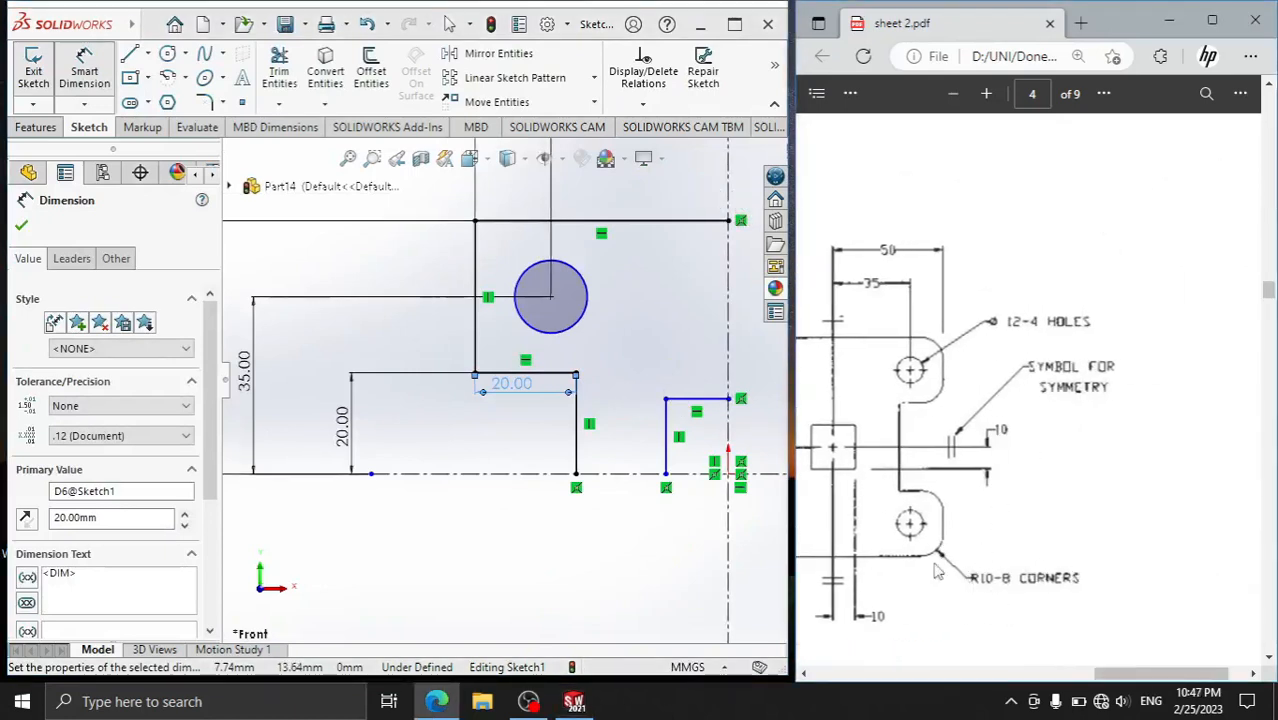
{"action": "left_click_drag", "start_coordinate": [1120, 673], "coordinate": [1061, 677]}
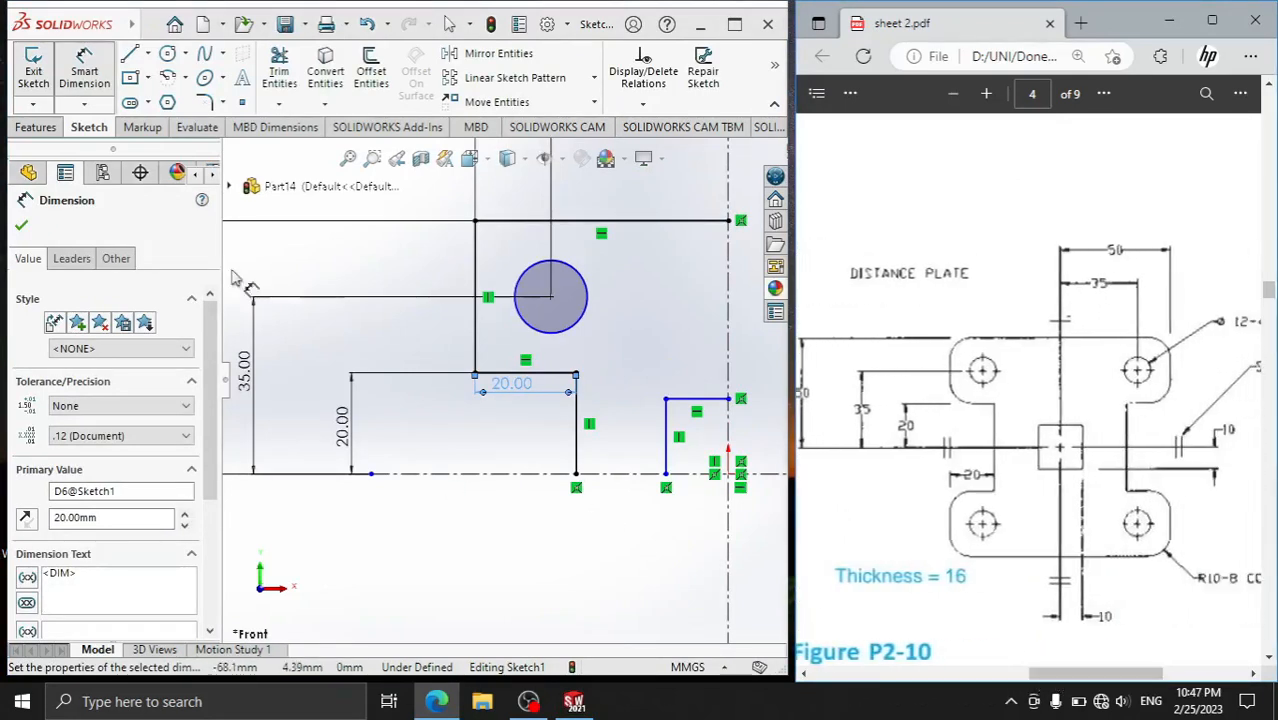
{"action": "left_click", "coordinate": [202, 102]}
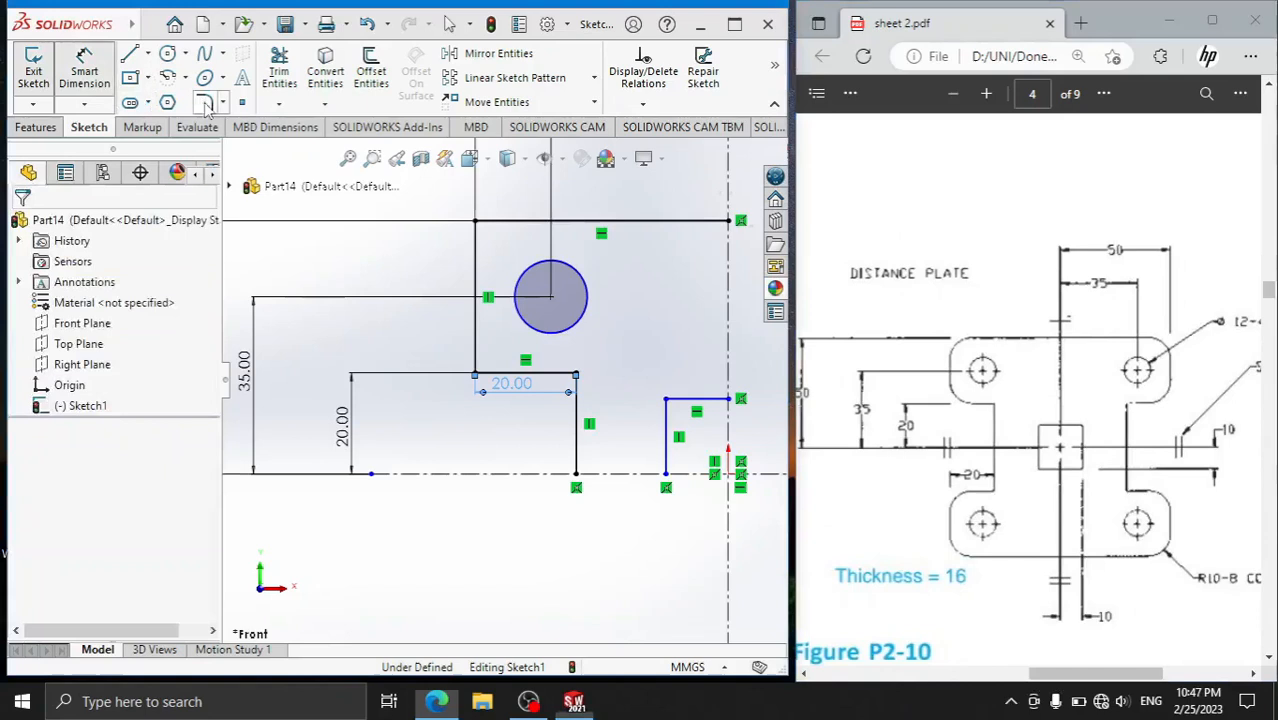
{"action": "left_click", "coordinate": [497, 222]}
{"action": "left_click", "coordinate": [480, 256]}
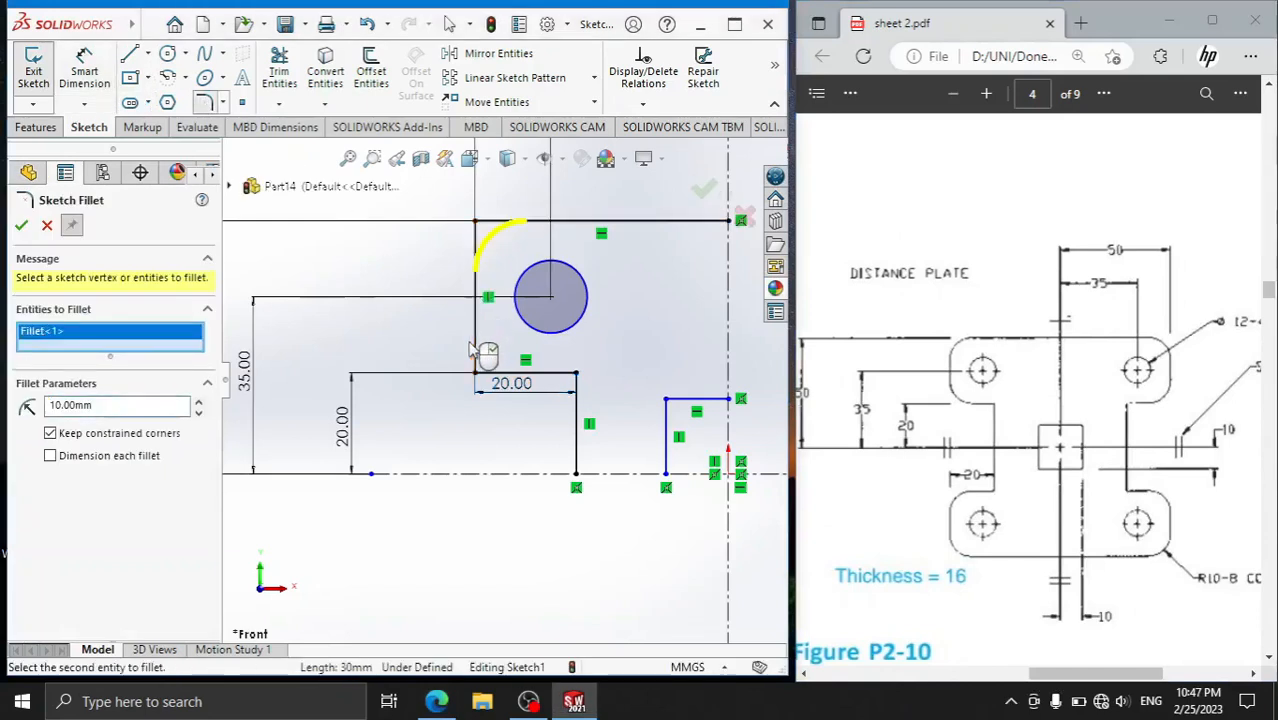
{"action": "left_click", "coordinate": [512, 375]}
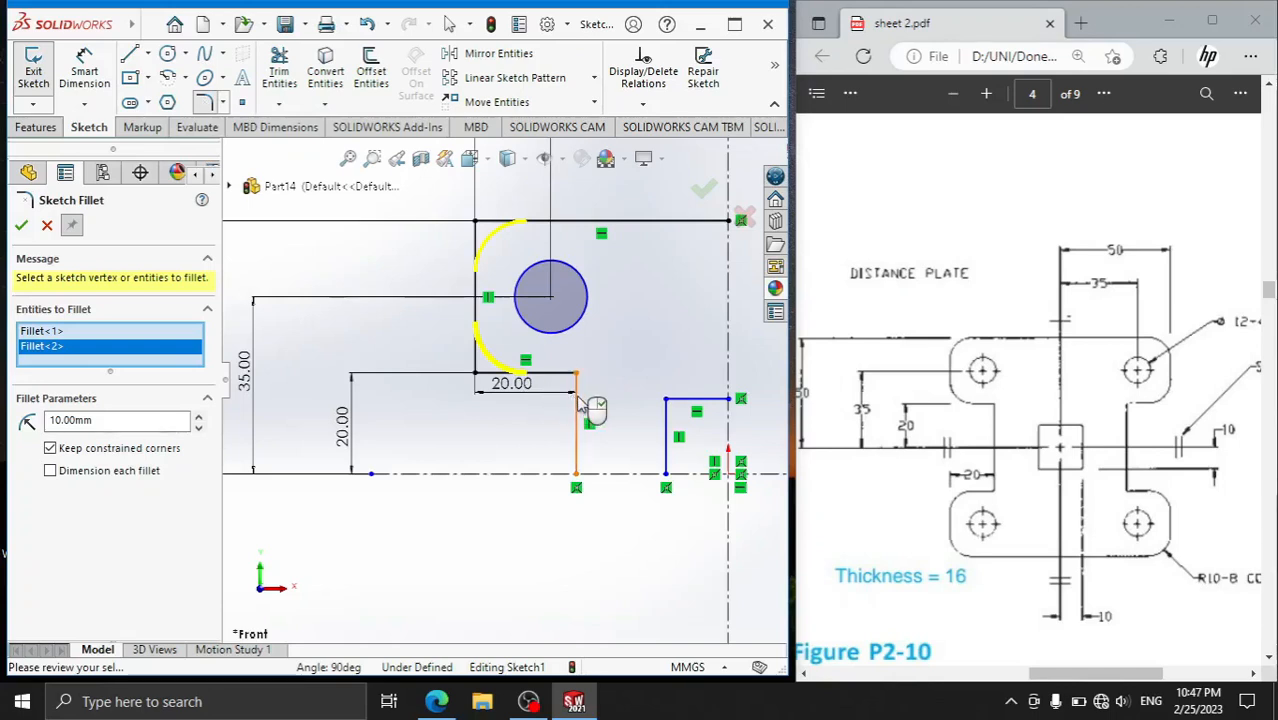
{"action": "left_click", "coordinate": [22, 226]}
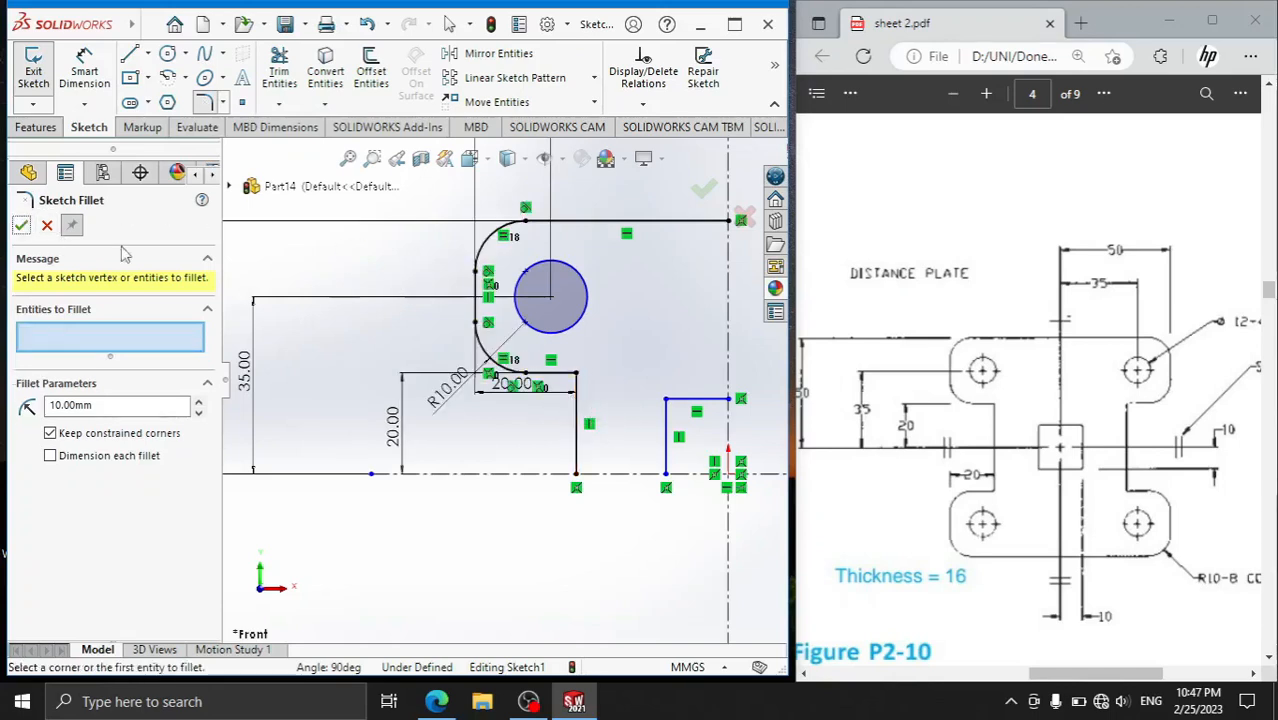
- Dimension the vertical edge of the small central square outline to 10 mm
{"action": "scroll", "coordinate": [478, 395], "scroll_direction": "up", "scroll_amount": 2}
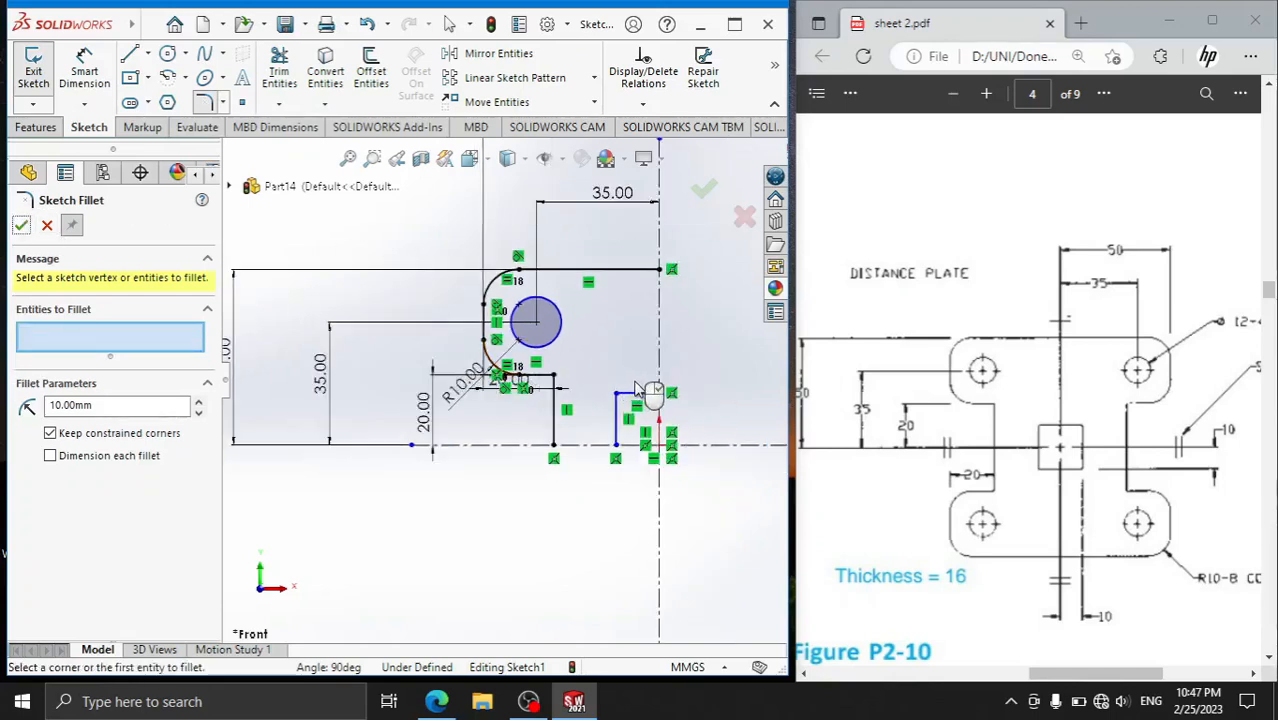
{"action": "scroll", "coordinate": [500, 375], "scroll_direction": "up", "scroll_amount": 1}
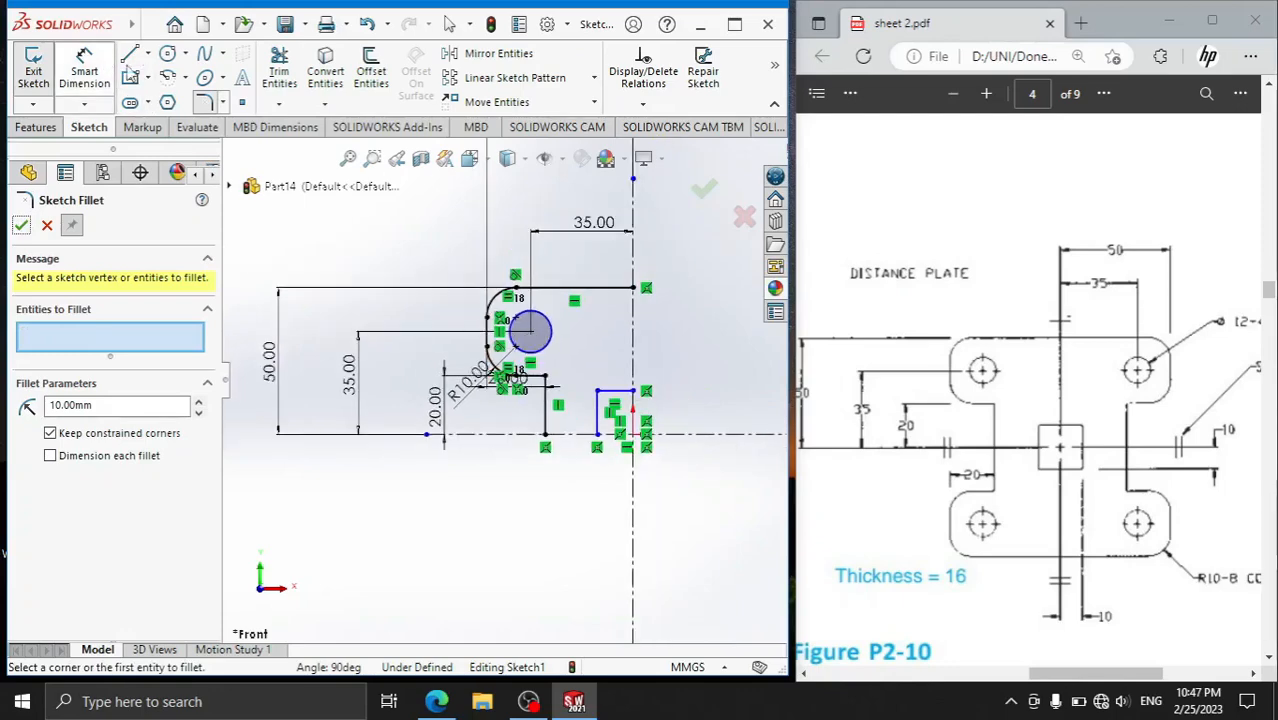
{"action": "left_click", "coordinate": [84, 72]}
{"action": "scroll", "coordinate": [645, 434], "scroll_direction": "down", "scroll_amount": 3}
{"action": "left_click", "coordinate": [465, 395]}
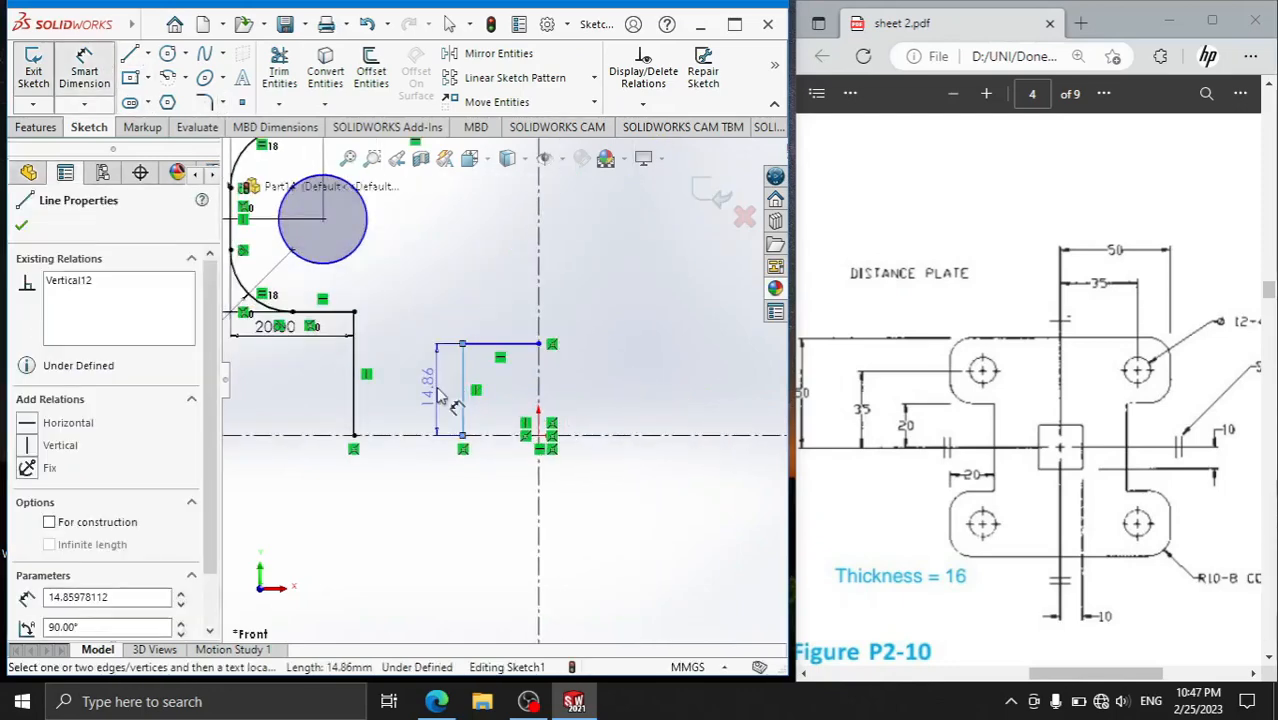
{"action": "left_click", "coordinate": [438, 388]}
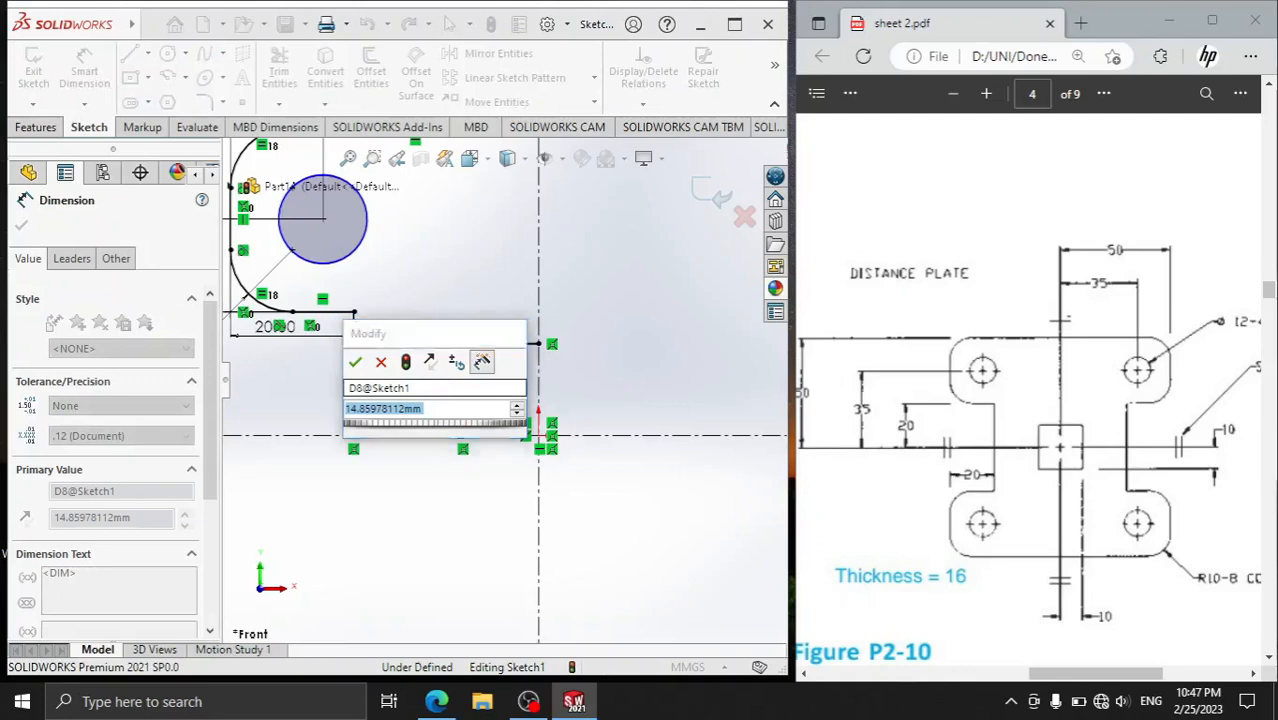
{"action": "type", "text": "10"}
{"action": "key", "text": "Return"}
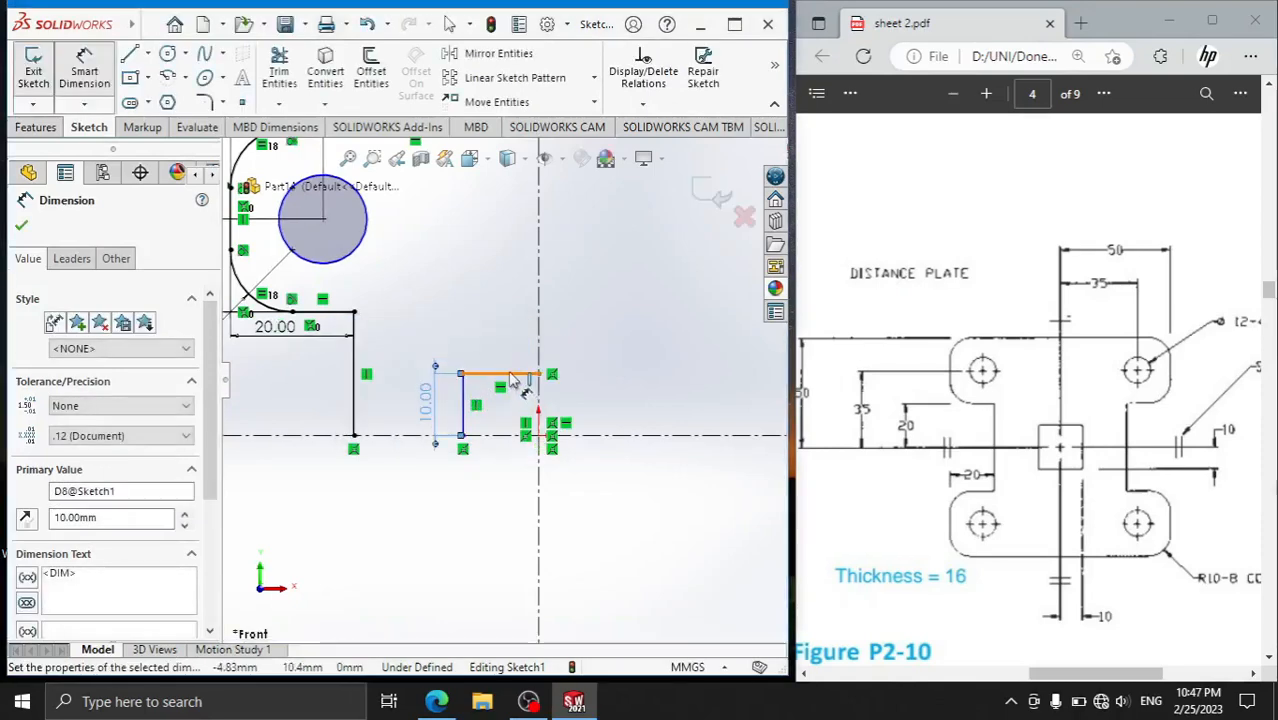
- Dimension the horizontal edge of the small central square outline to 10 mm and end dimensioning
{"action": "left_click", "coordinate": [510, 380]}
{"action": "left_click", "coordinate": [505, 340]}
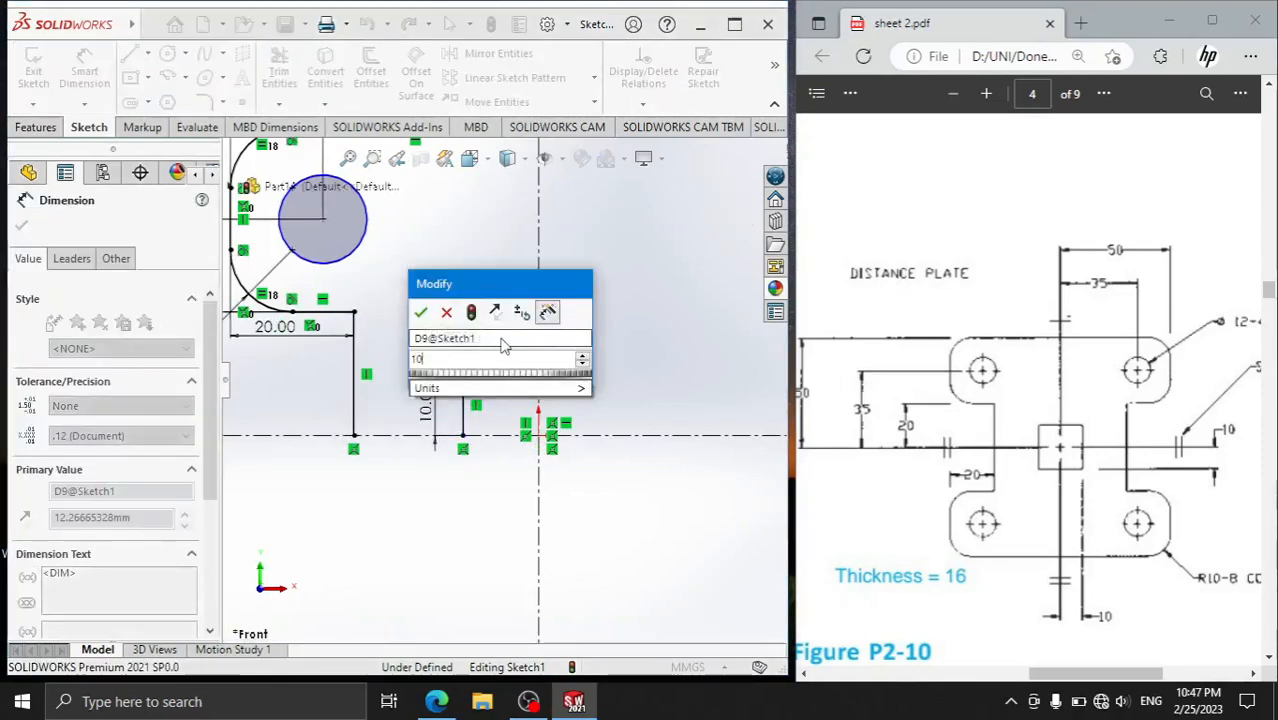
{"action": "key", "text": "Return"}
{"action": "right_click", "coordinate": [426, 235]}
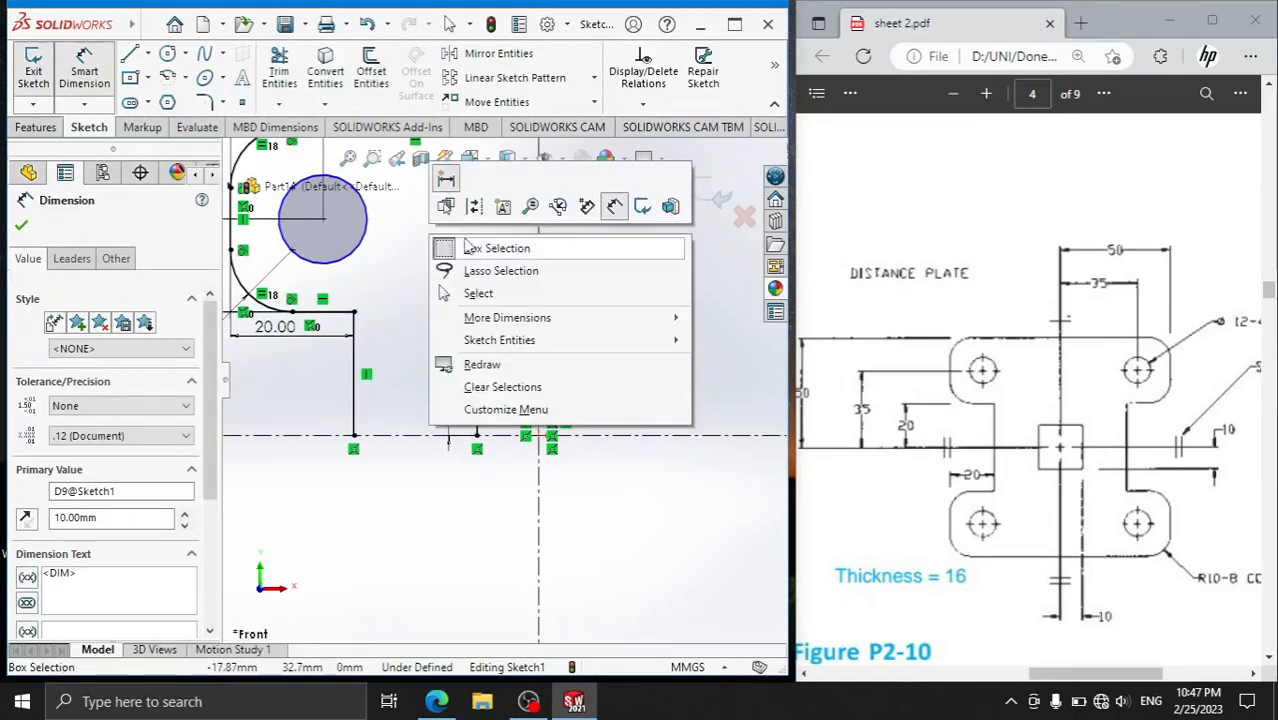
{"action": "left_click", "coordinate": [418, 262]}
- Delete all relations and dimensions in the quarter sketch
{"action": "scroll", "coordinate": [464, 280], "scroll_direction": "up", "scroll_amount": 3}
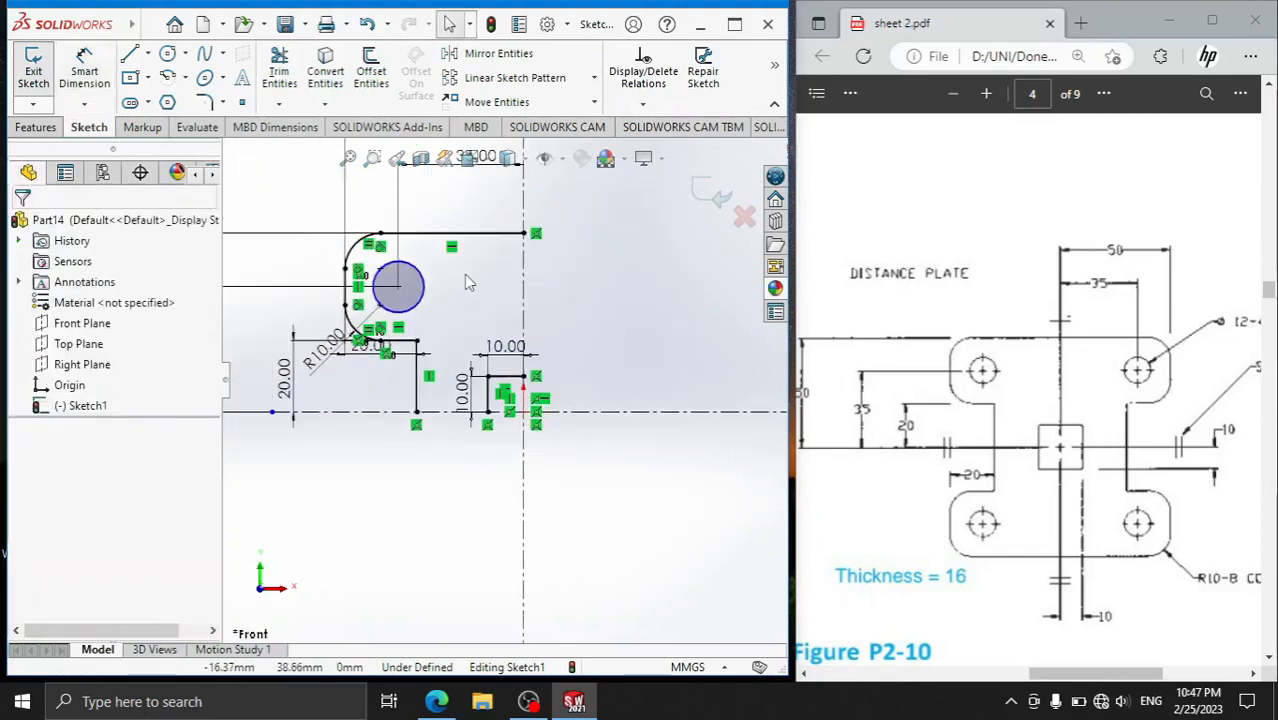
{"action": "left_click", "coordinate": [643, 103]}
{"action": "left_click", "coordinate": [645, 128]}
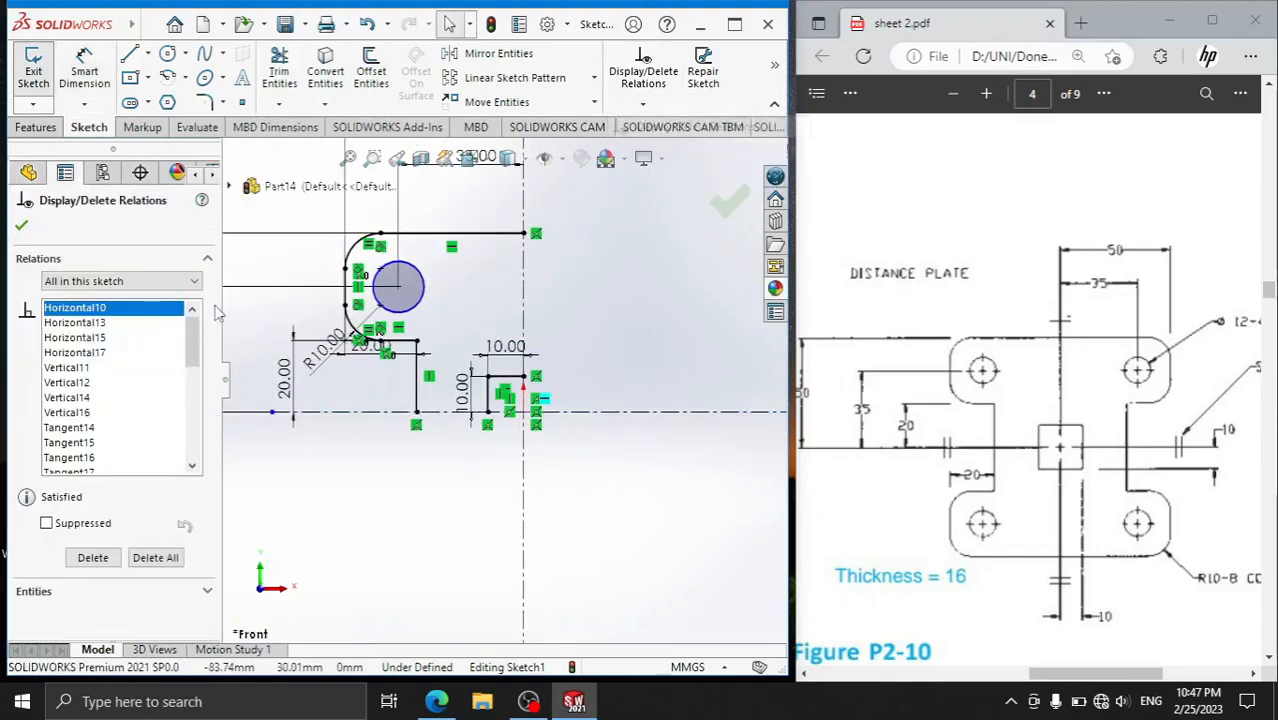
{"action": "left_click", "coordinate": [155, 557]}
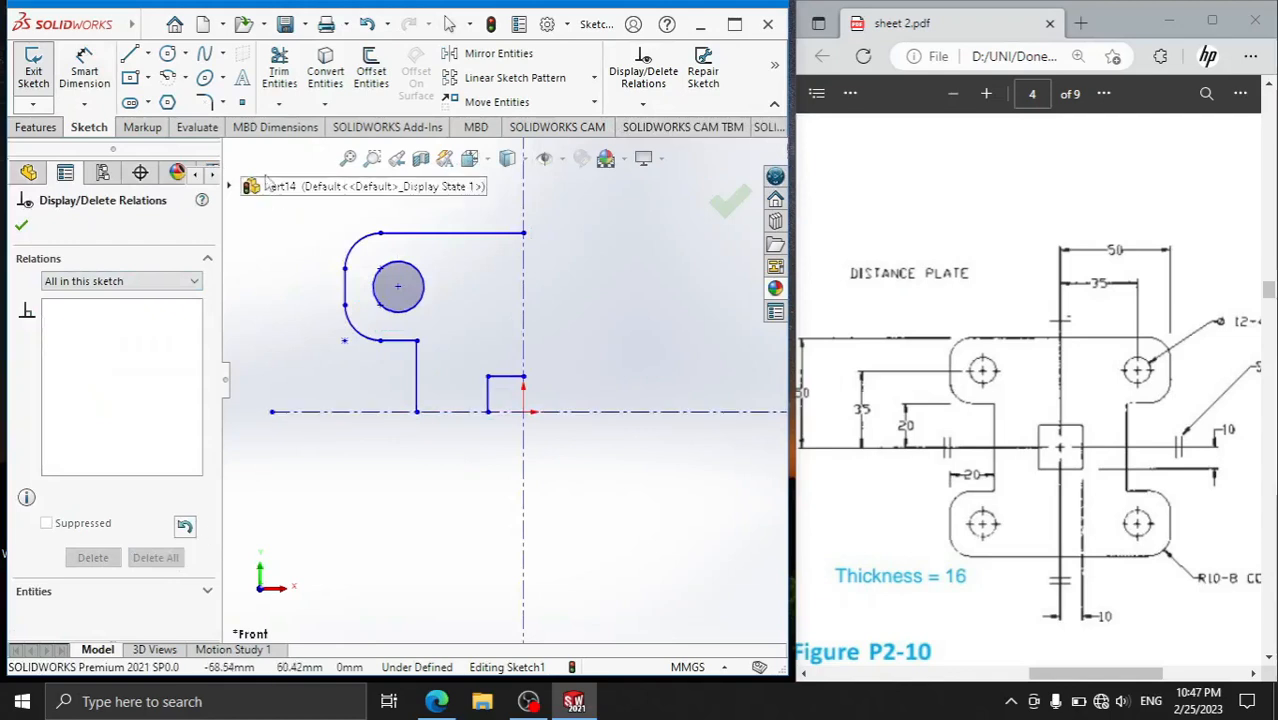
- Mirror the quarter outline, hole circle and central square edges about the vertical centerline, keeping the originals
{"action": "left_click", "coordinate": [468, 54]}
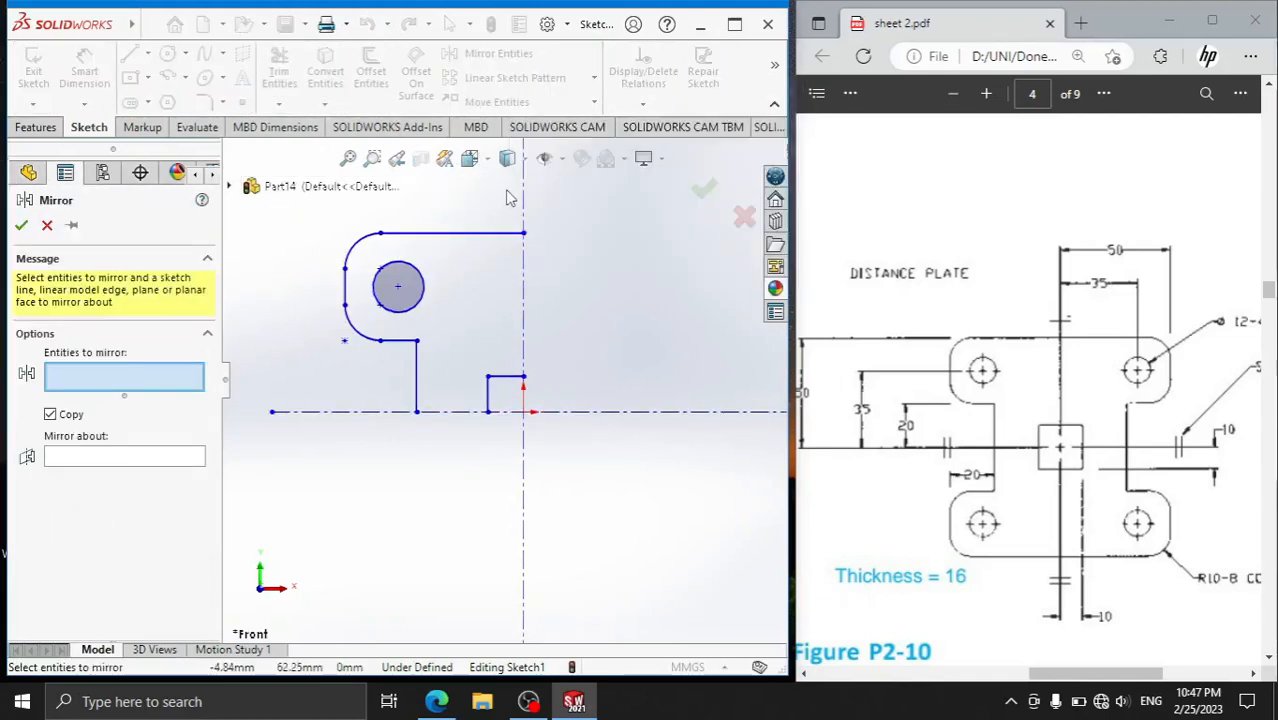
{"action": "mouse_move", "coordinate": [508, 197]}
{"action": "left_mouse_down"}
{"action": "mouse_move", "coordinate": [470, 358]}
{"action": "mouse_move", "coordinate": [384, 414]}
{"action": "mouse_move", "coordinate": [334, 406]}
{"action": "mouse_move", "coordinate": [335, 393]}
{"action": "left_mouse_up"}
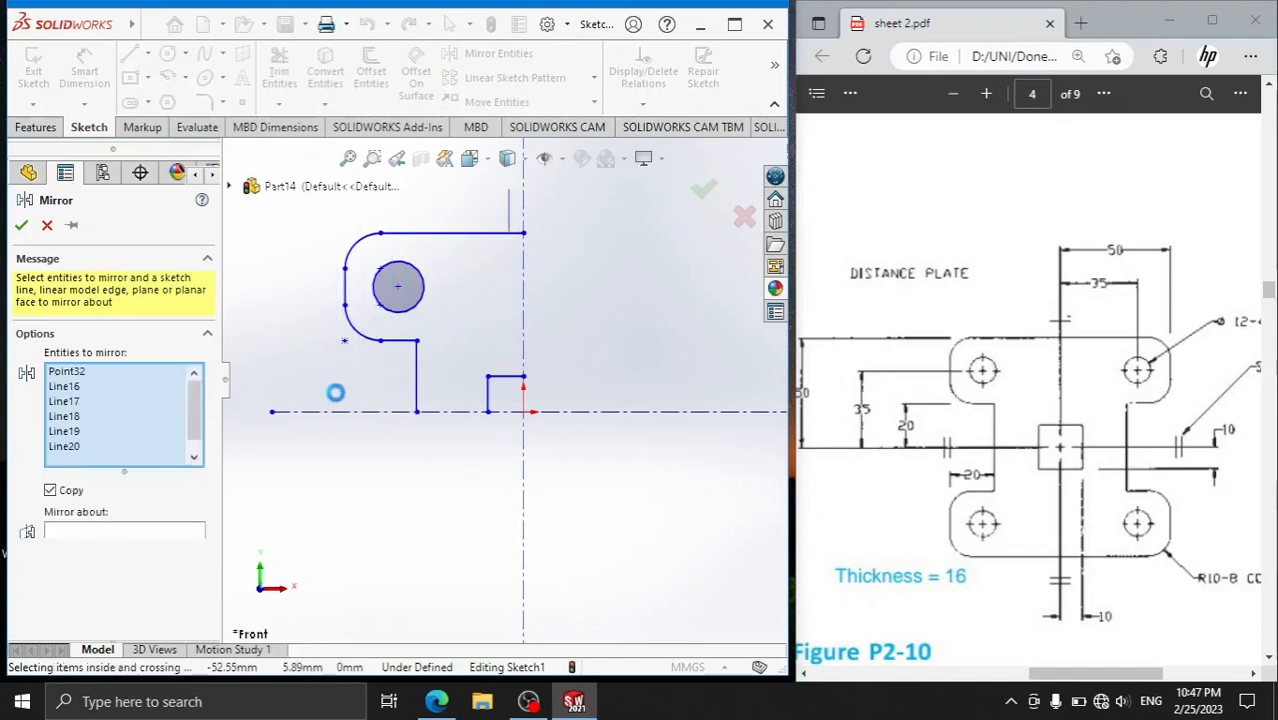
{"action": "left_click", "coordinate": [121, 594]}
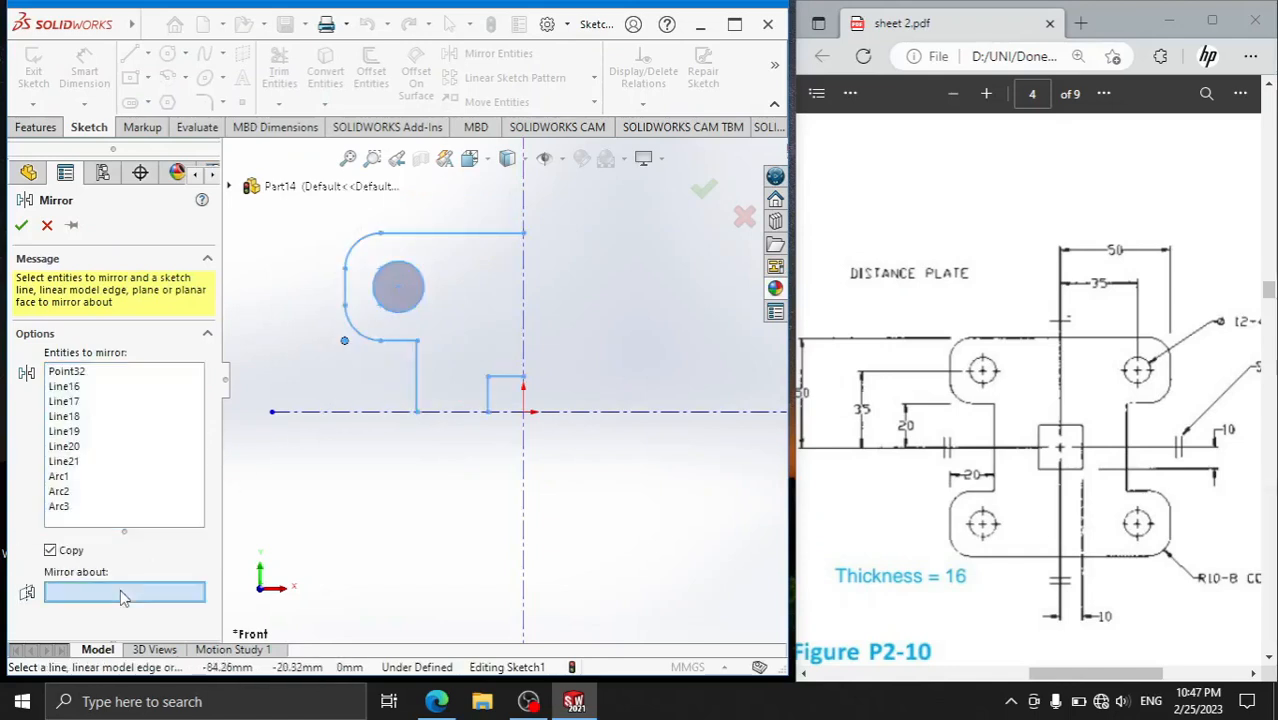
{"action": "left_click", "coordinate": [525, 316]}
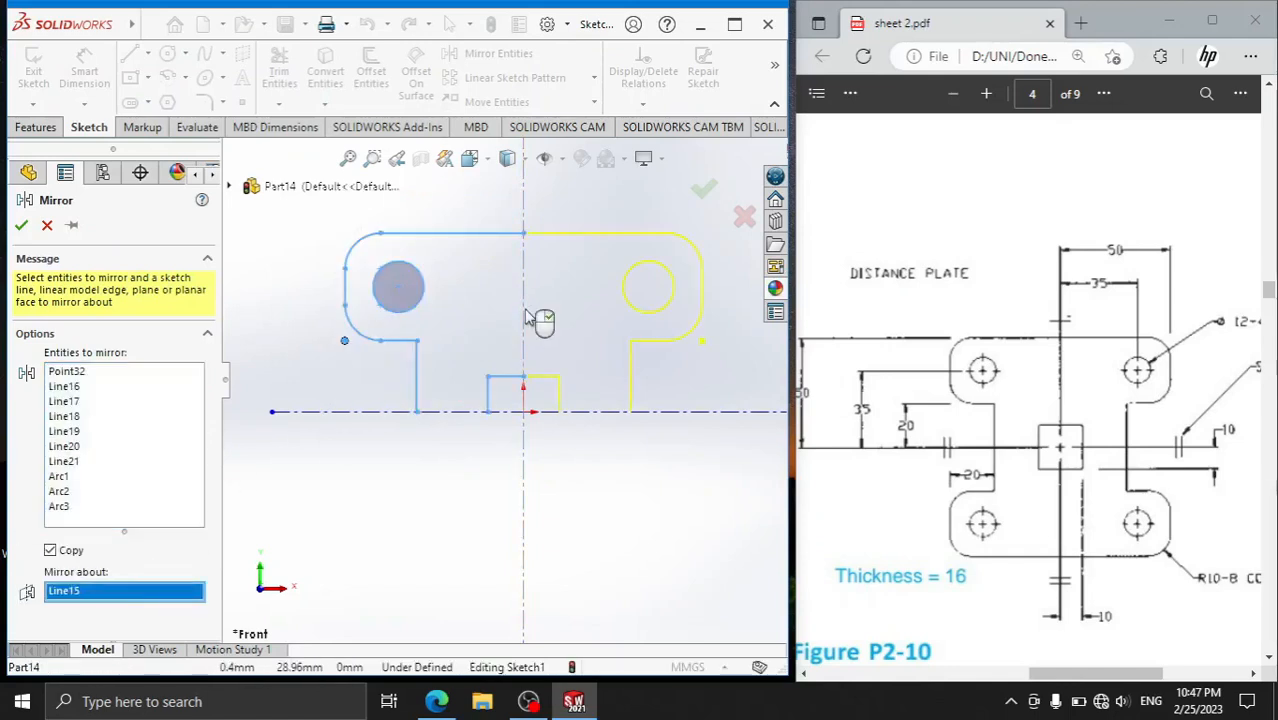
{"action": "left_click", "coordinate": [19, 227]}
- Delete all relations in the sketch of the mirrored upper half
{"action": "left_click", "coordinate": [650, 105]}
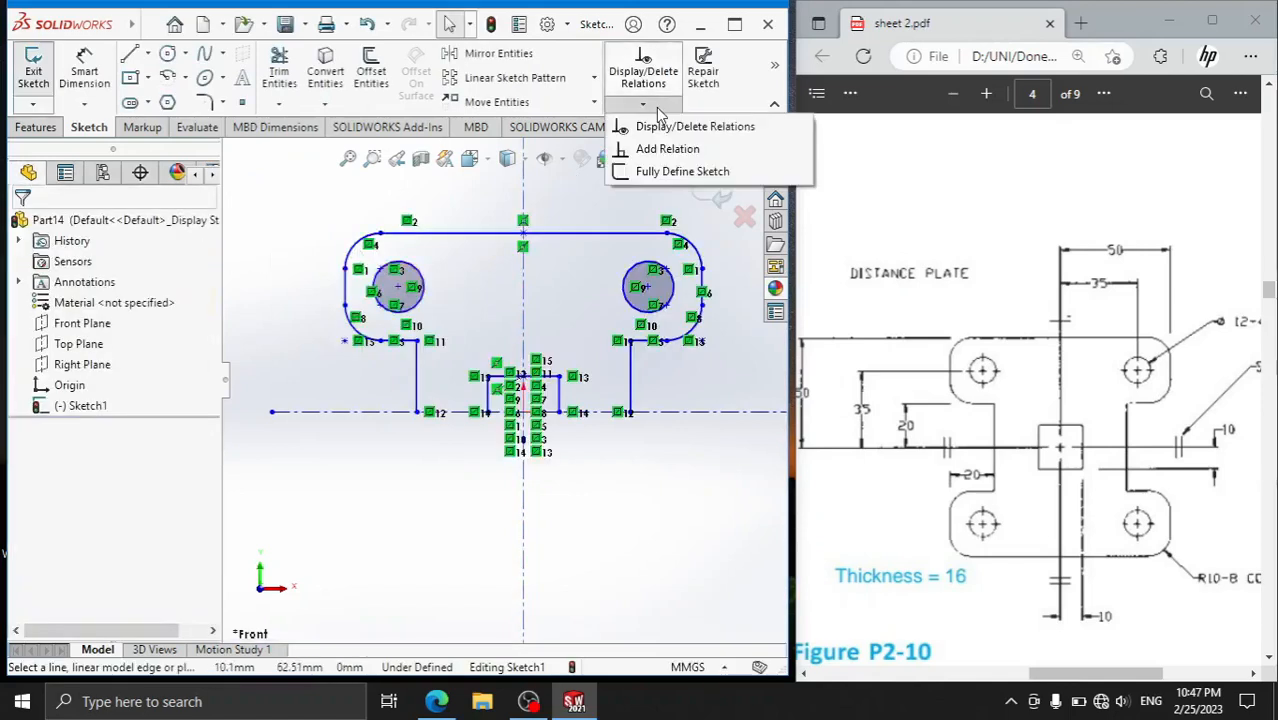
{"action": "left_click", "coordinate": [690, 127]}
{"action": "left_click", "coordinate": [155, 557]}
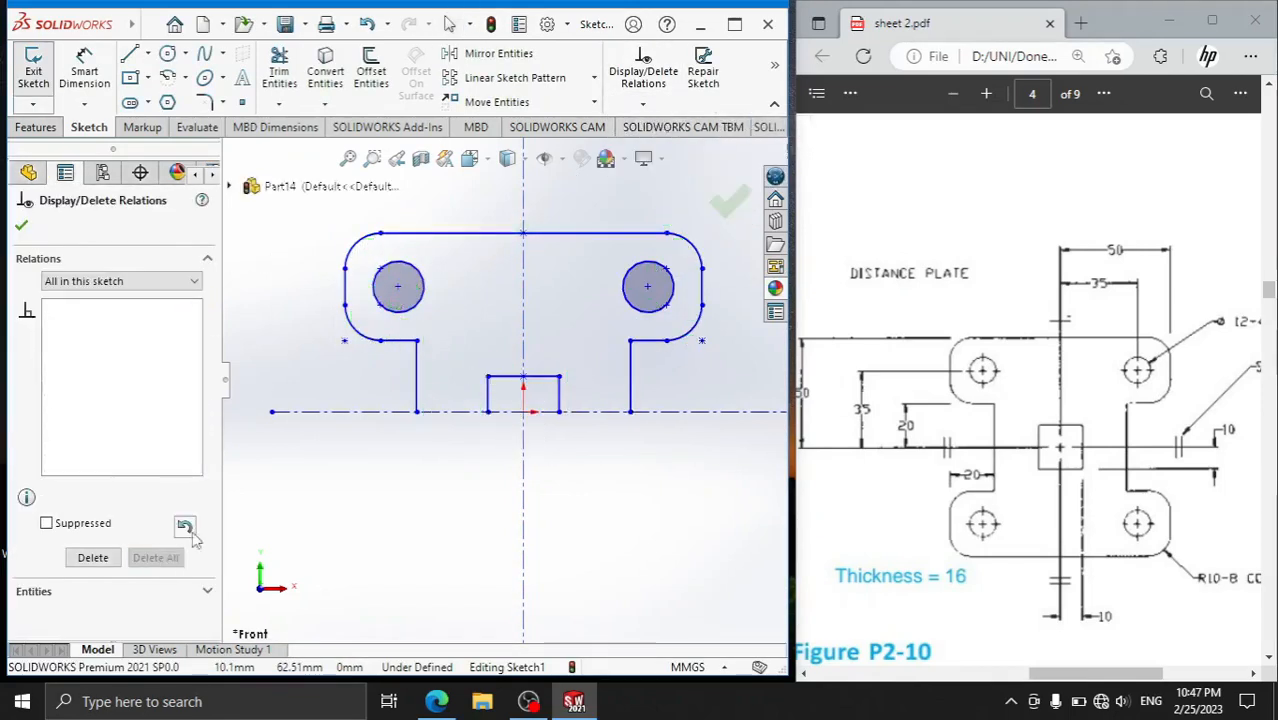
{"action": "scroll", "coordinate": [503, 378], "scroll_direction": "up", "scroll_amount": 3}
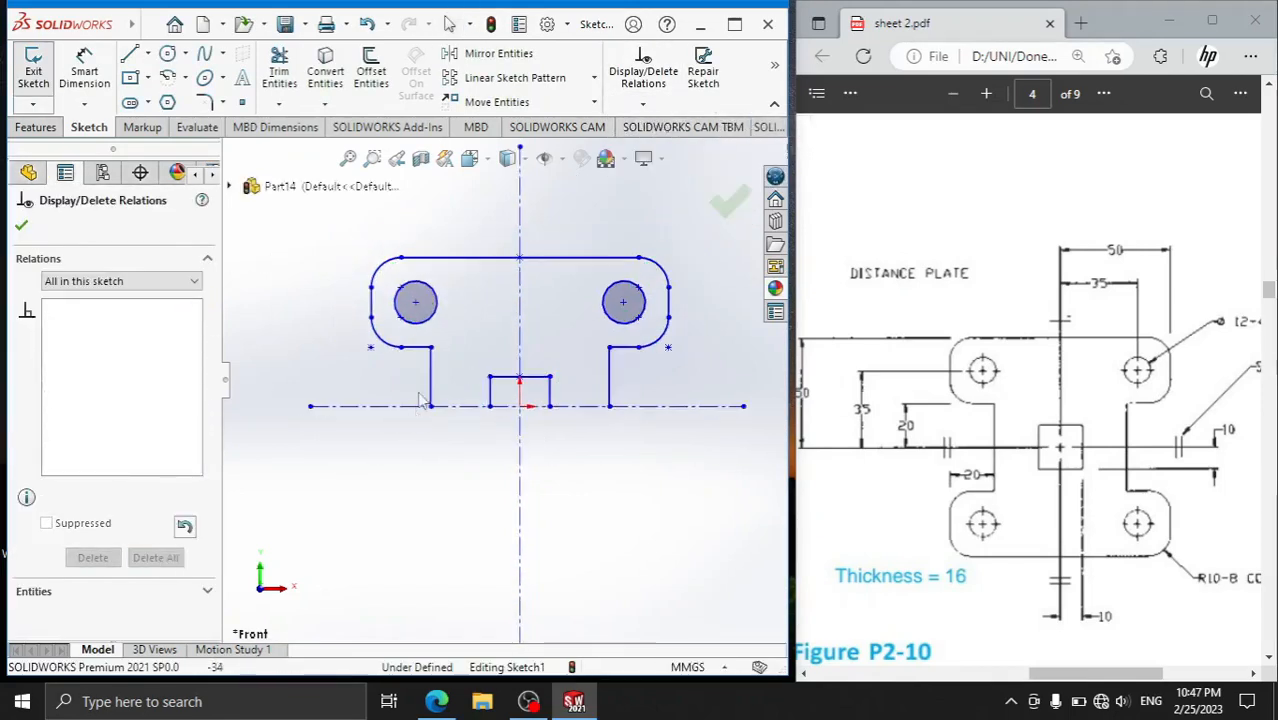
- Finish editing relations and delete the vertical centerline from the sketch
{"action": "left_click", "coordinate": [517, 249]}
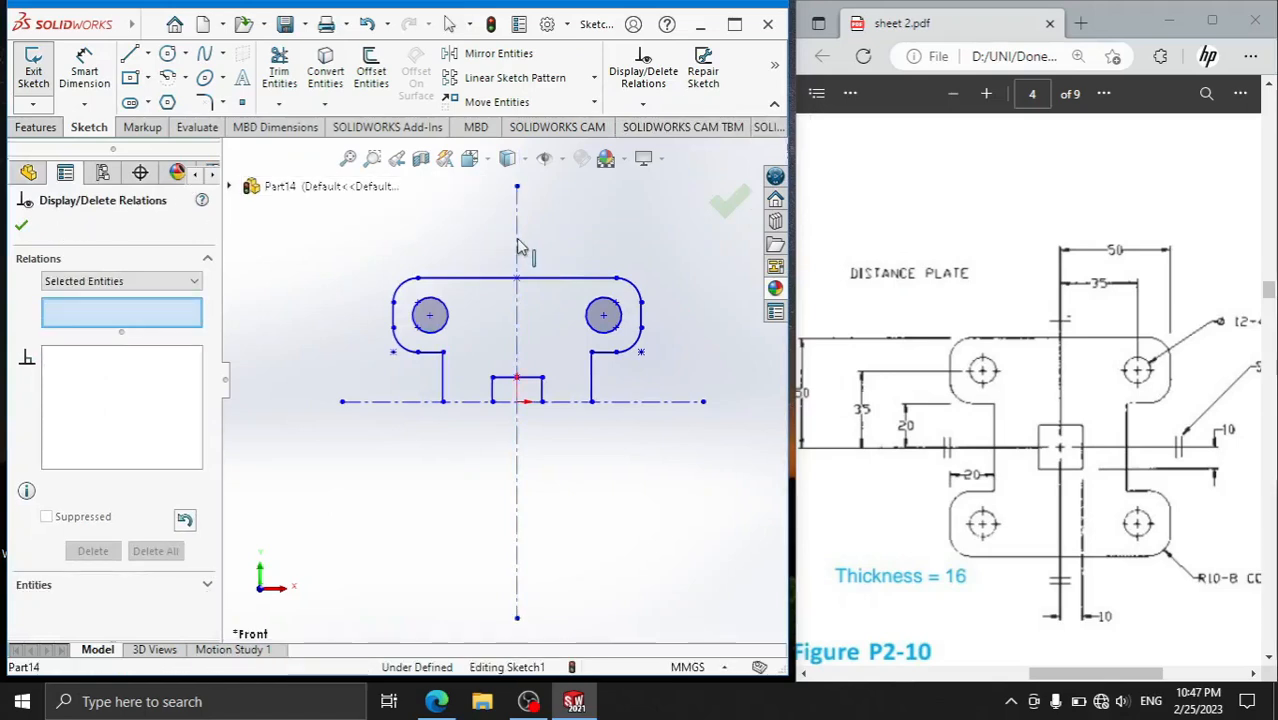
{"action": "left_click", "coordinate": [22, 225]}
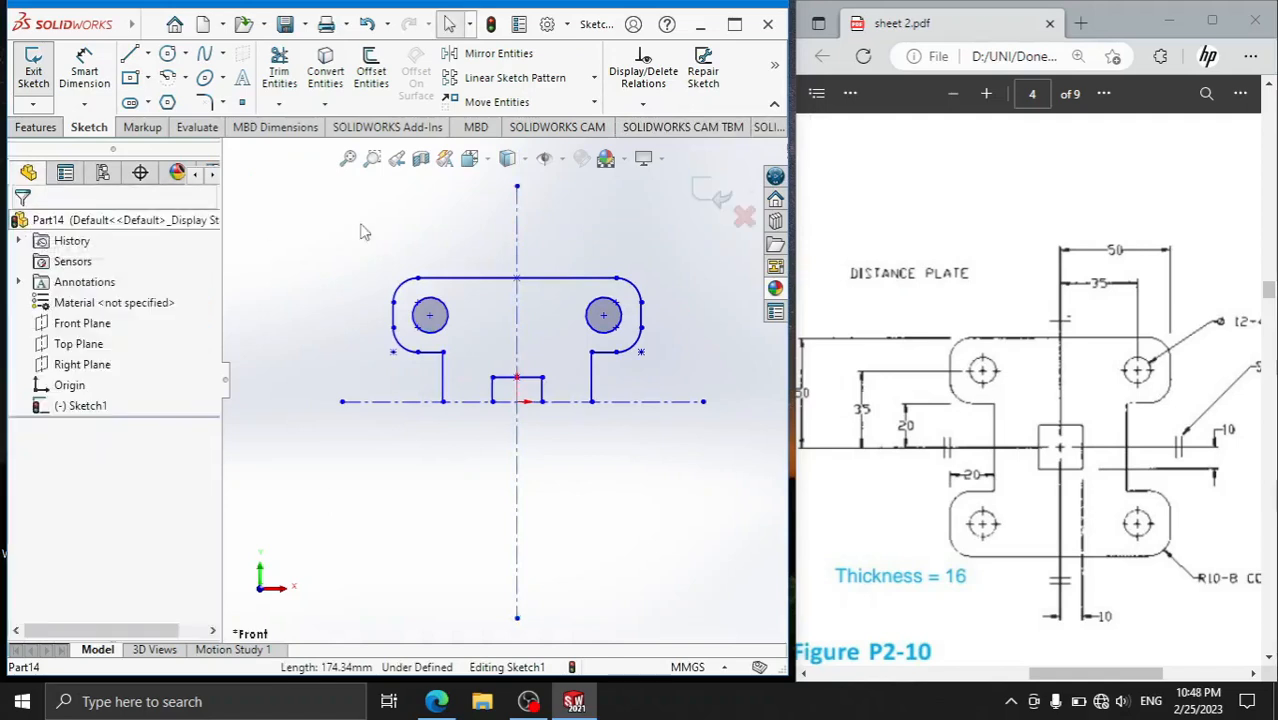
{"action": "left_click", "coordinate": [517, 240]}
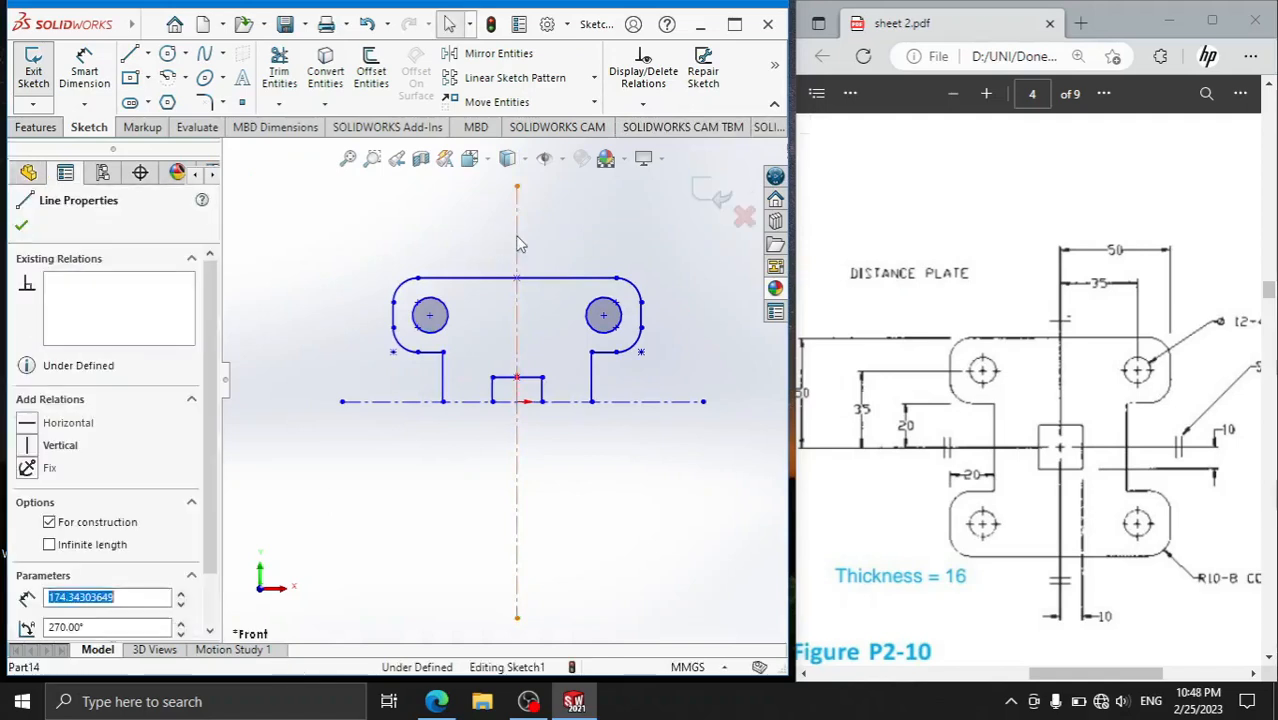
{"action": "left_click", "coordinate": [23, 226]}
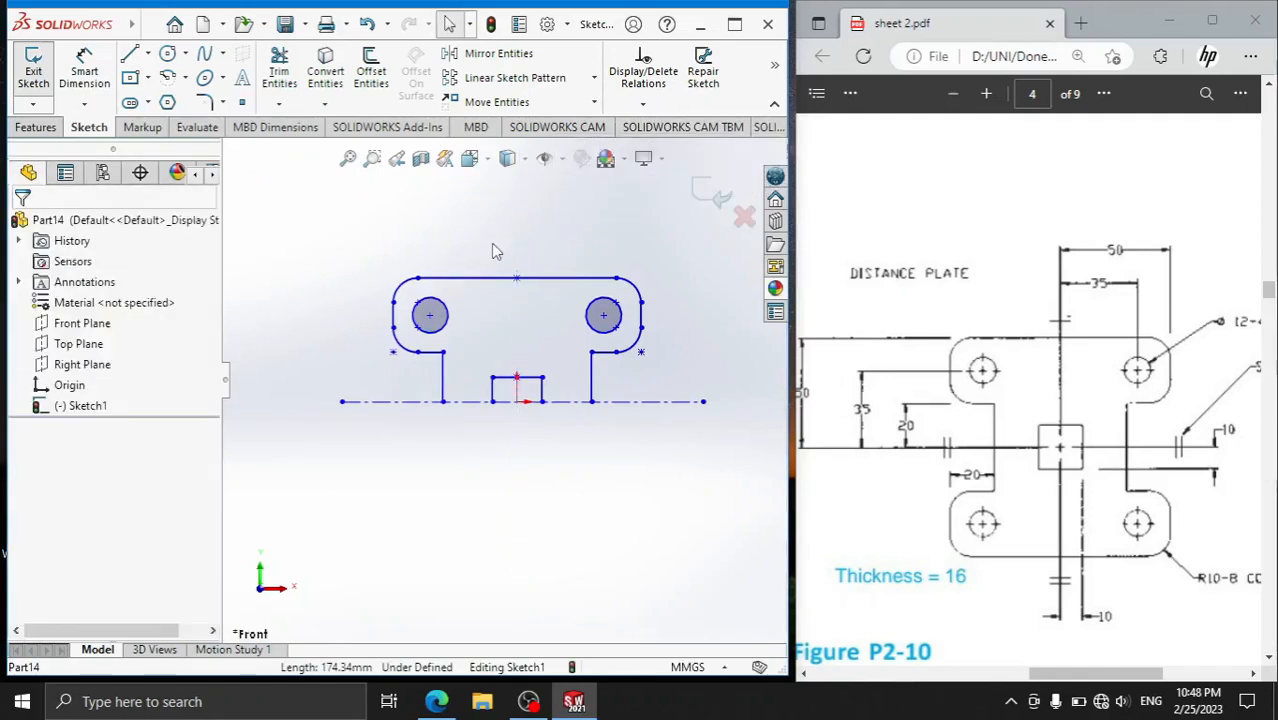
- Mirror the upper half outline, both hole circles and the central square edges about the horizontal centerline, keeping the originals
{"action": "left_click", "coordinate": [469, 57]}
{"action": "left_click_drag", "start_coordinate": [670, 234], "coordinate": [337, 400]}
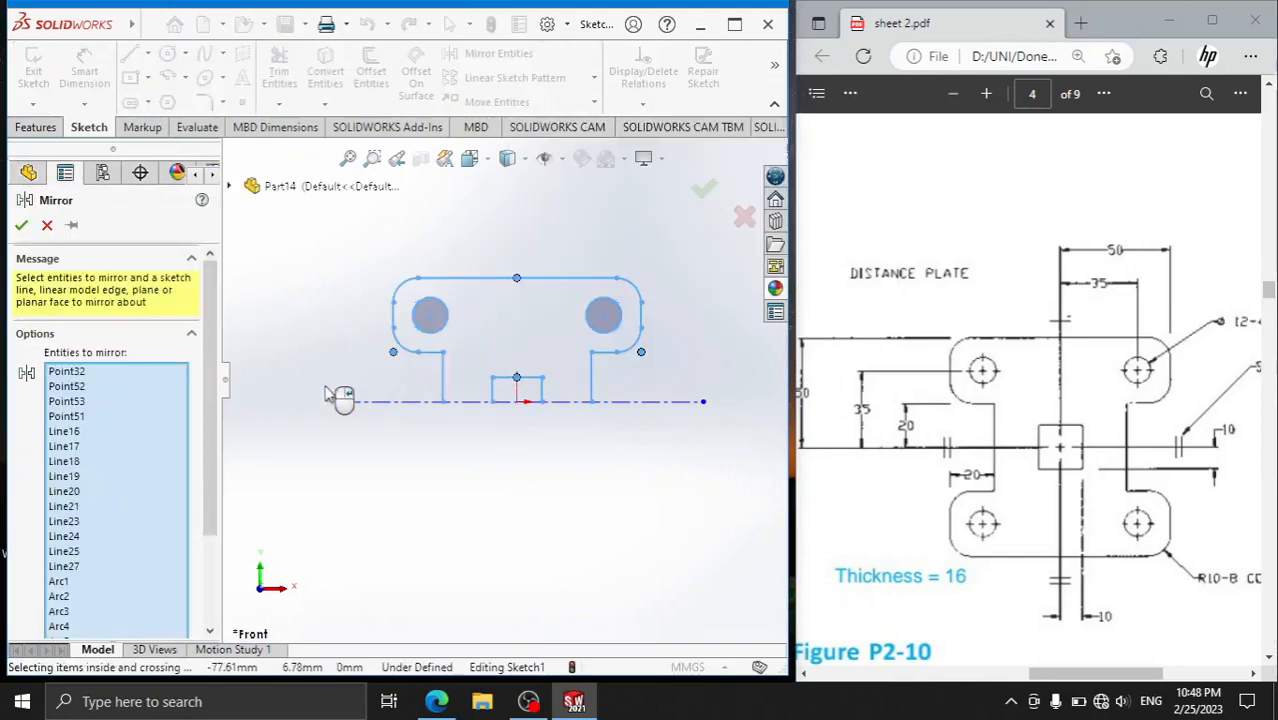
{"action": "left_click_drag", "start_coordinate": [206, 352], "coordinate": [209, 466]}
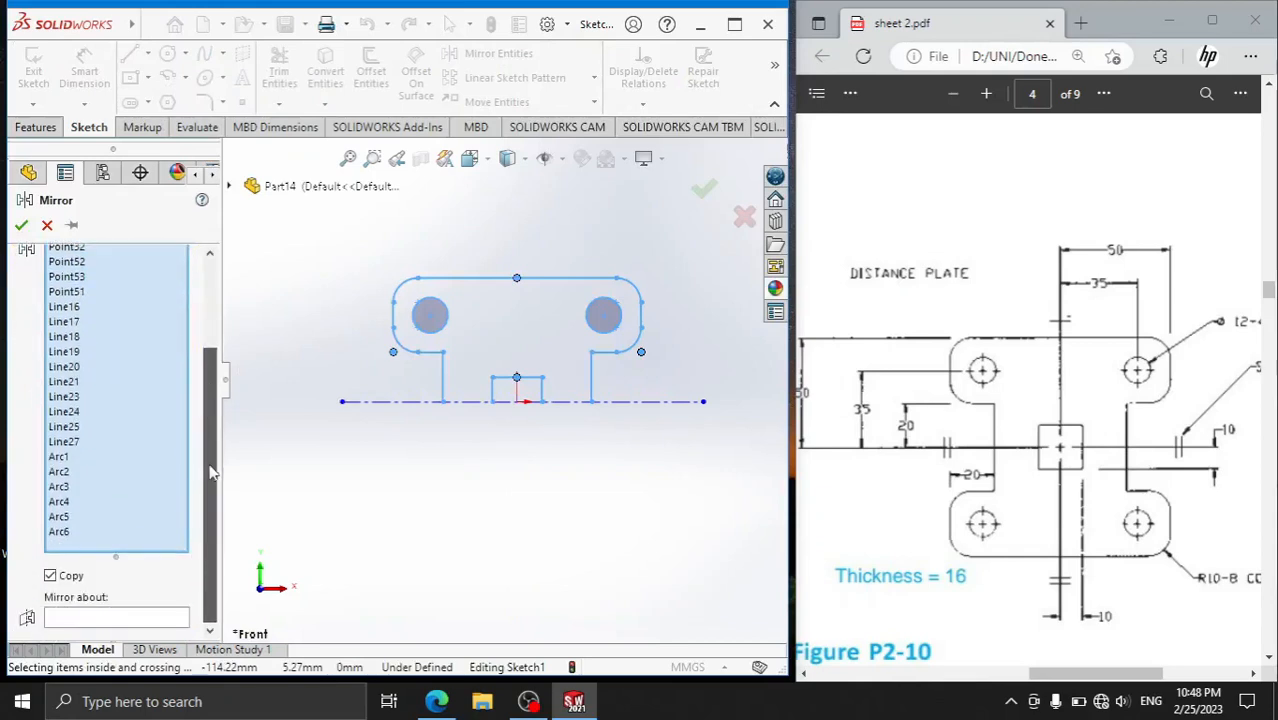
{"action": "left_click", "coordinate": [158, 613]}
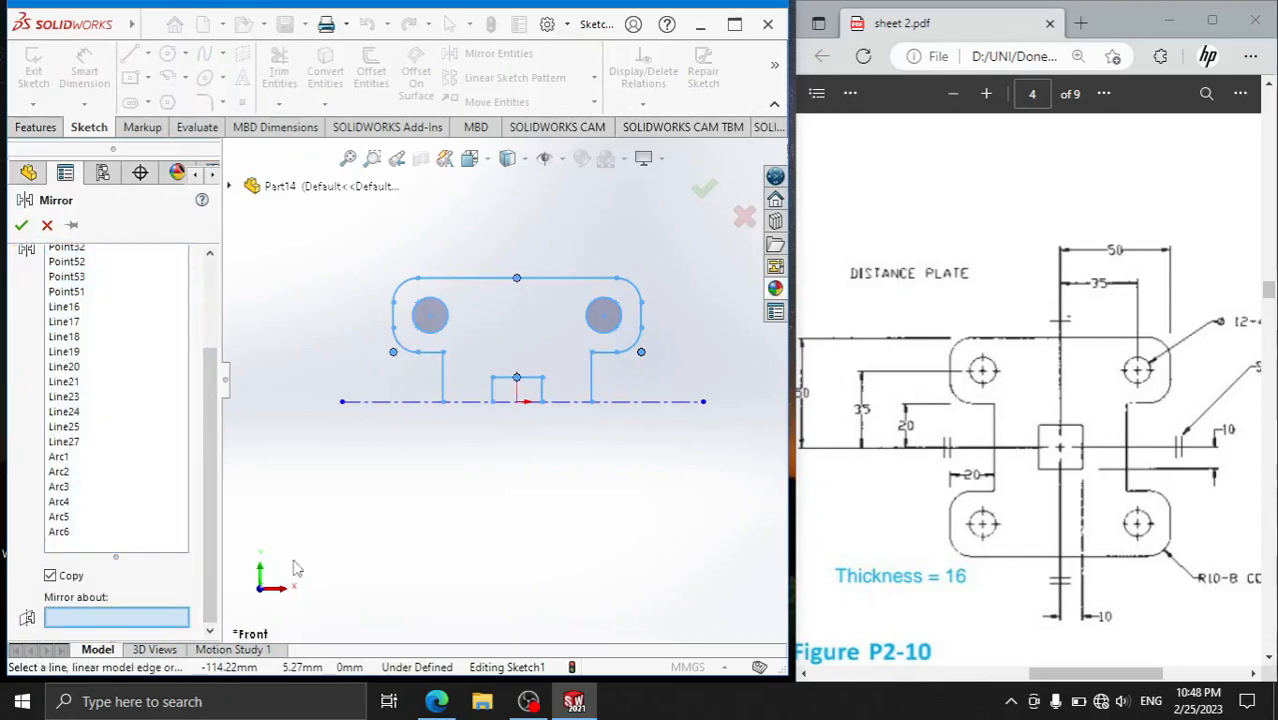
{"action": "left_click", "coordinate": [386, 401]}
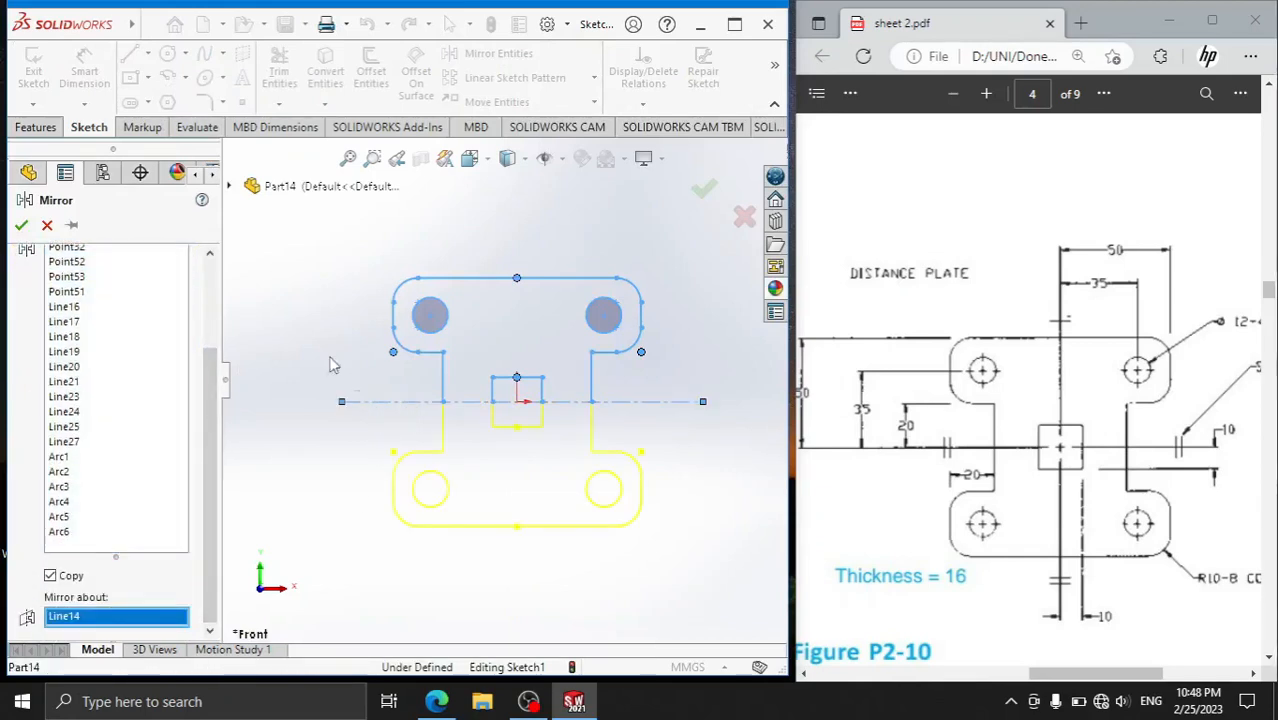
{"action": "left_click", "coordinate": [22, 225]}
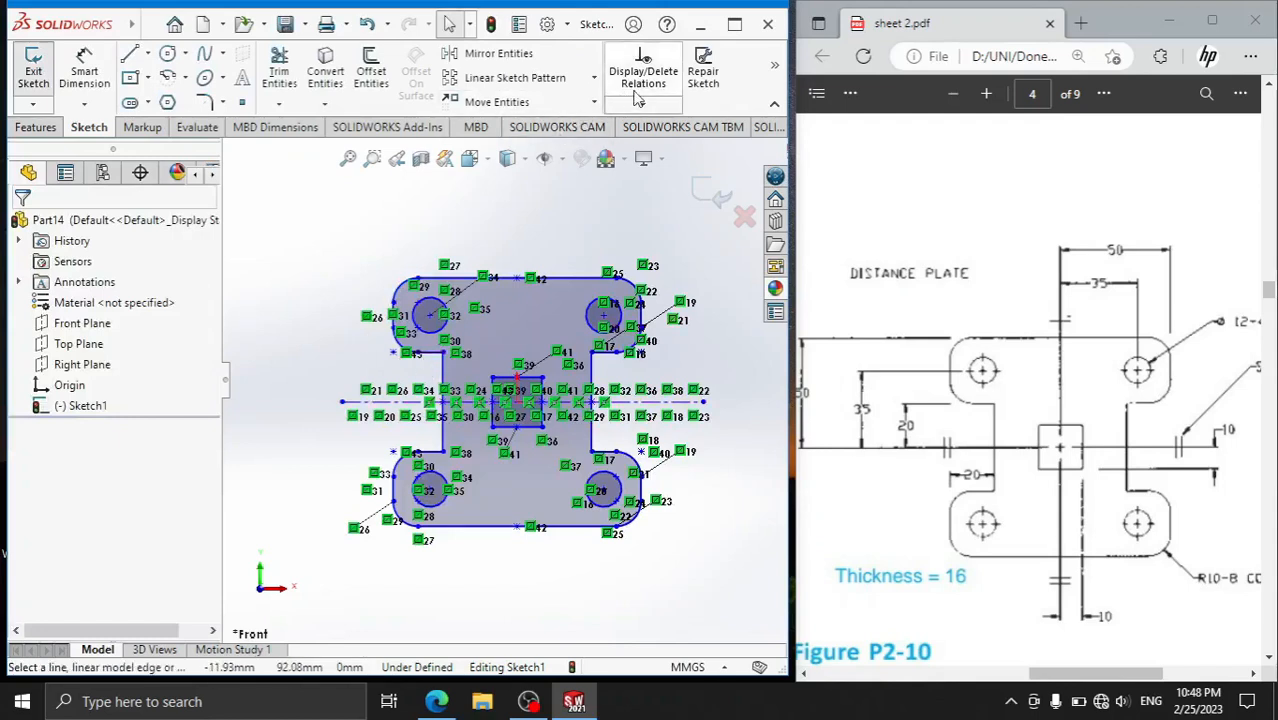
- Delete all relations in the full plate sketch and finish editing relations
{"action": "left_click", "coordinate": [643, 104]}
{"action": "left_click", "coordinate": [695, 126]}
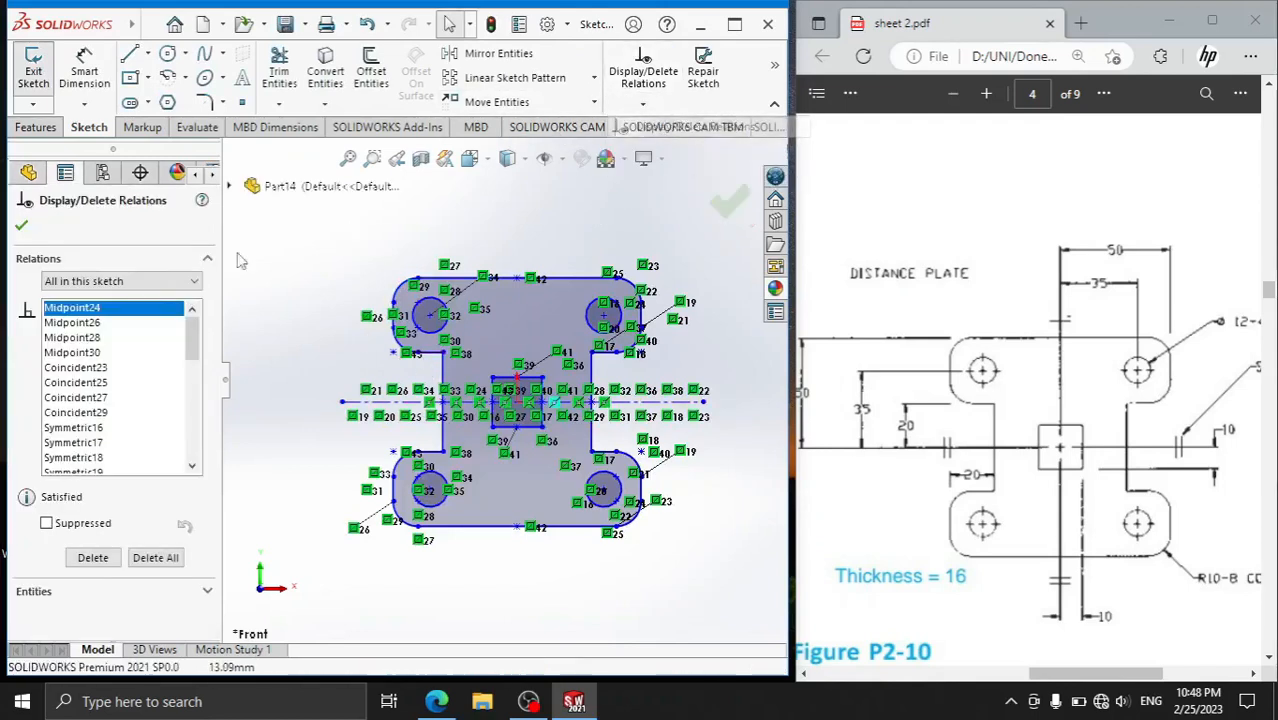
{"action": "left_click", "coordinate": [157, 558]}
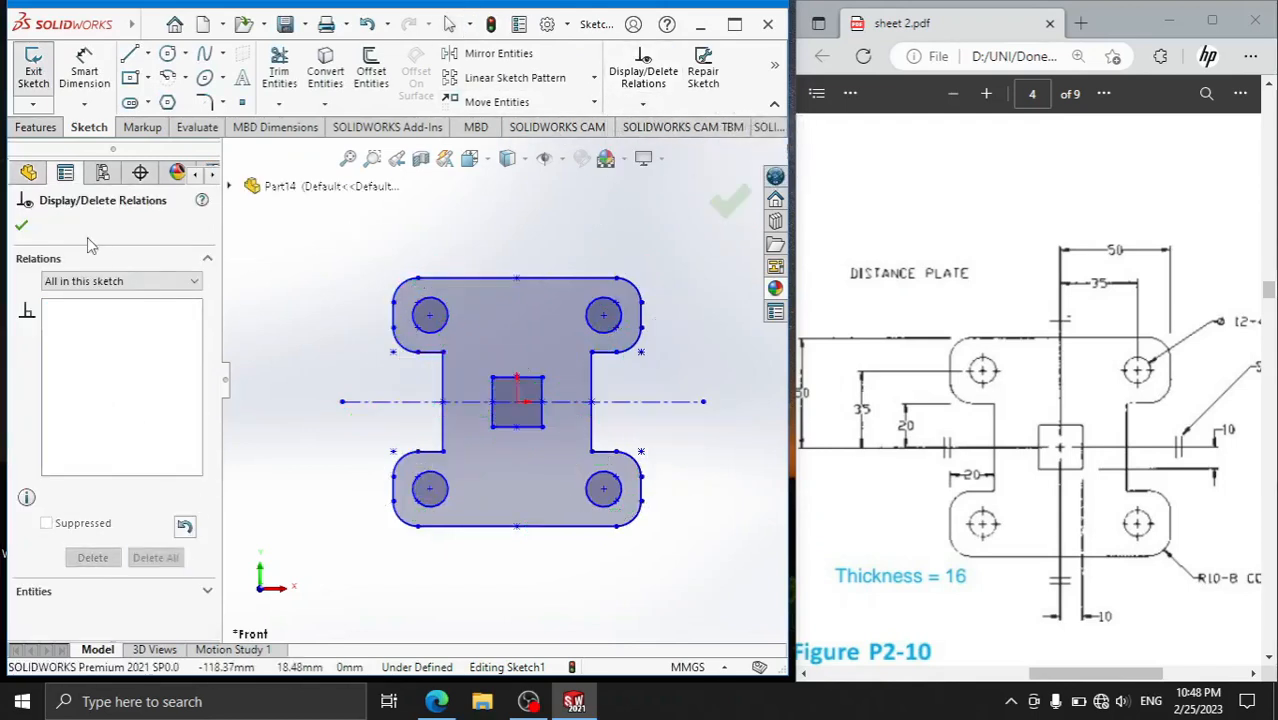
{"action": "left_click", "coordinate": [21, 225]}
- Extrude the plate profile as a blind boss to a depth of 16 mm
{"action": "left_click", "coordinate": [36, 127]}
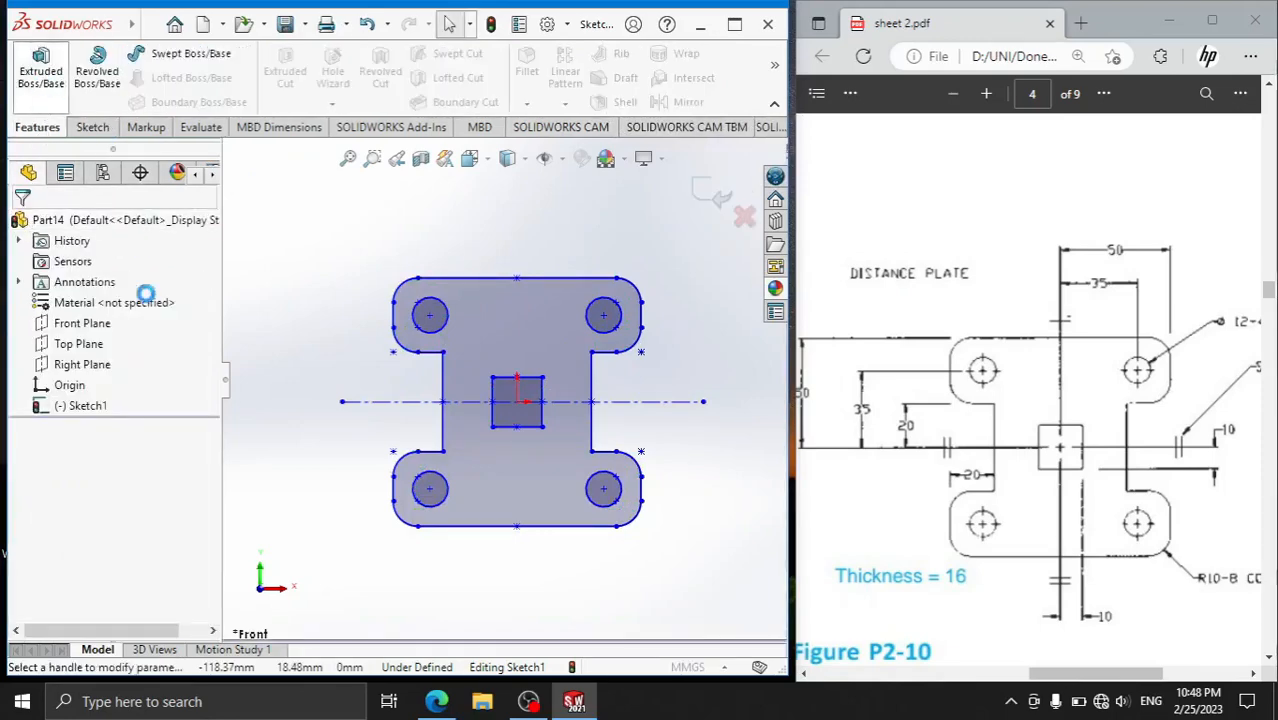
{"action": "type", "text": "16"}
{"action": "key", "text": "Return"}
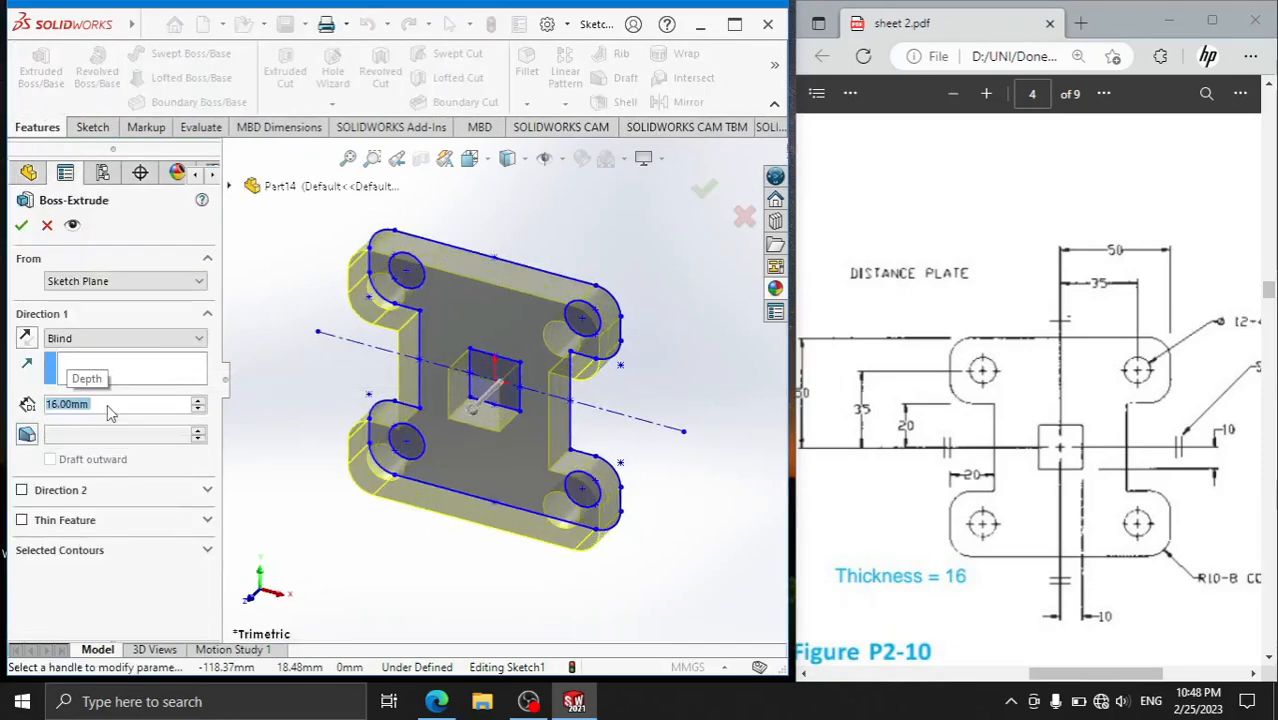
{"action": "left_click", "coordinate": [21, 225]}
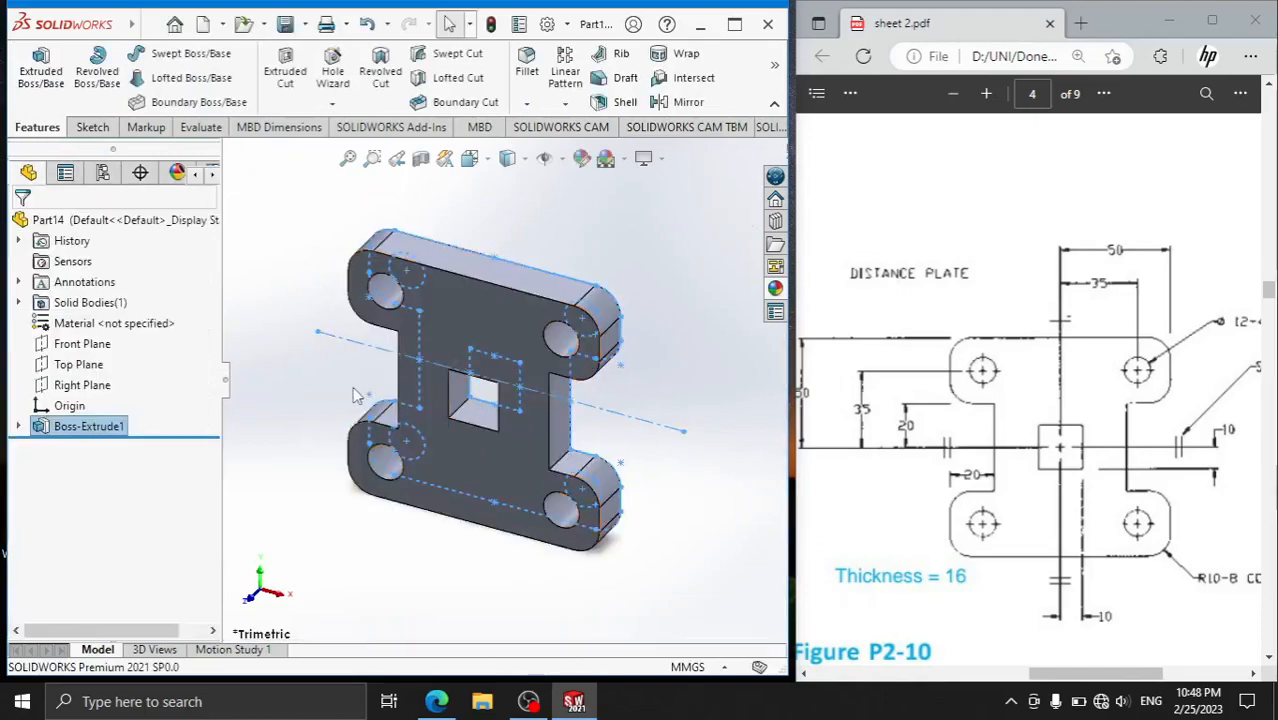